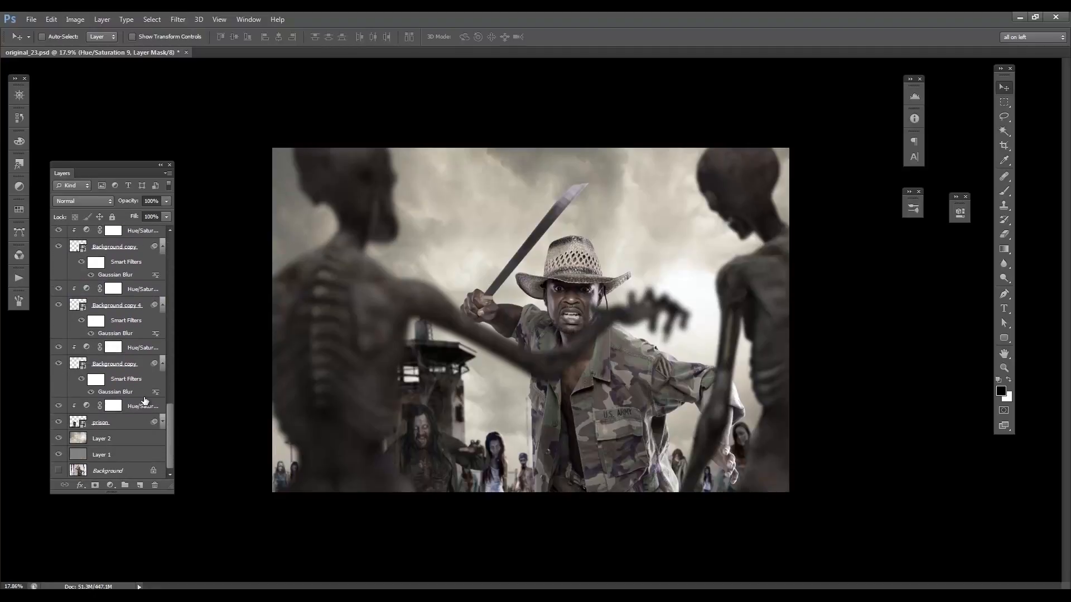
# - Group the Background copy zombie layers together with their Hue/Saturation adjustments and name the group "zombies"
pyautogui.keyDown('shift'); pyautogui.click(134, 382); pyautogui.keyUp('shift')
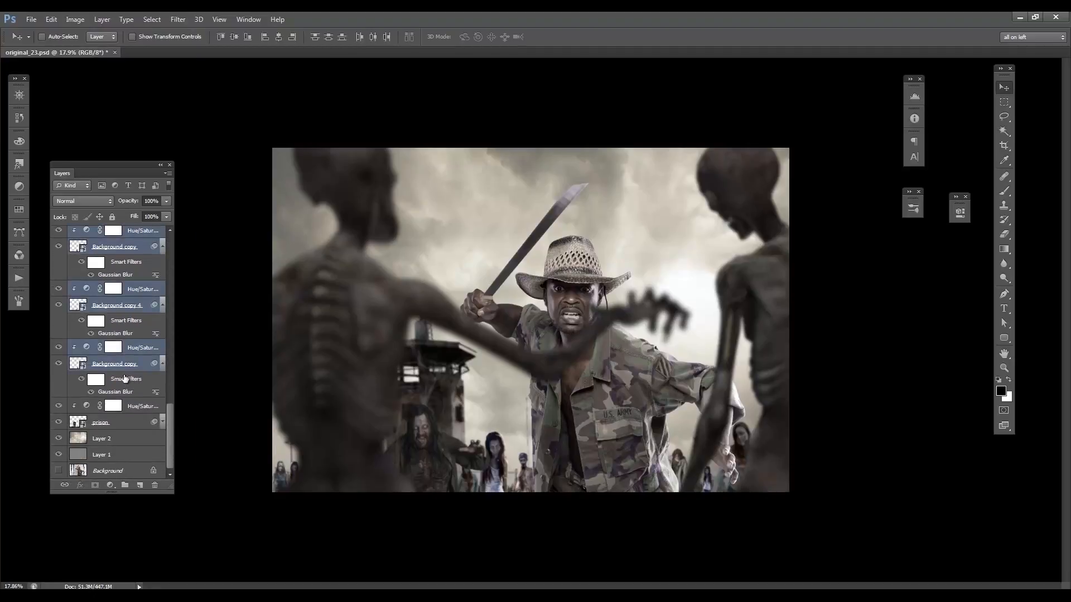
pyautogui.hotkey('ctrl', 'g')
pyautogui.doubleClick(106, 392)
pyautogui.write('zombies')
pyautogui.press('Return')
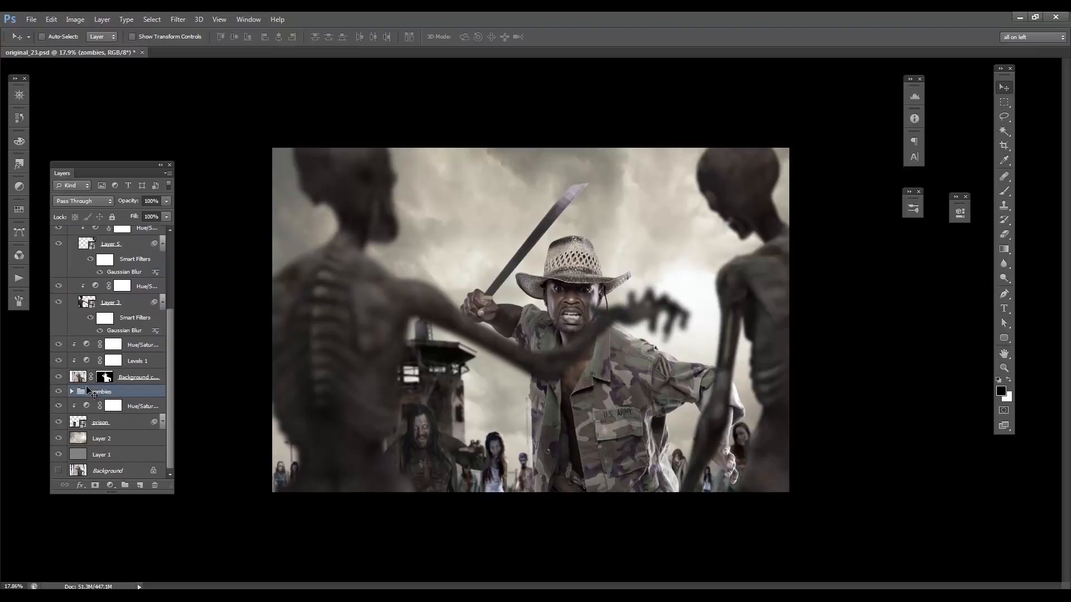
# - Start a Puppet Warp on Layer 3 and pin the zombie's shoulder, elbow, hand, head, upper back and lower back
pyautogui.doubleClick(103, 303)
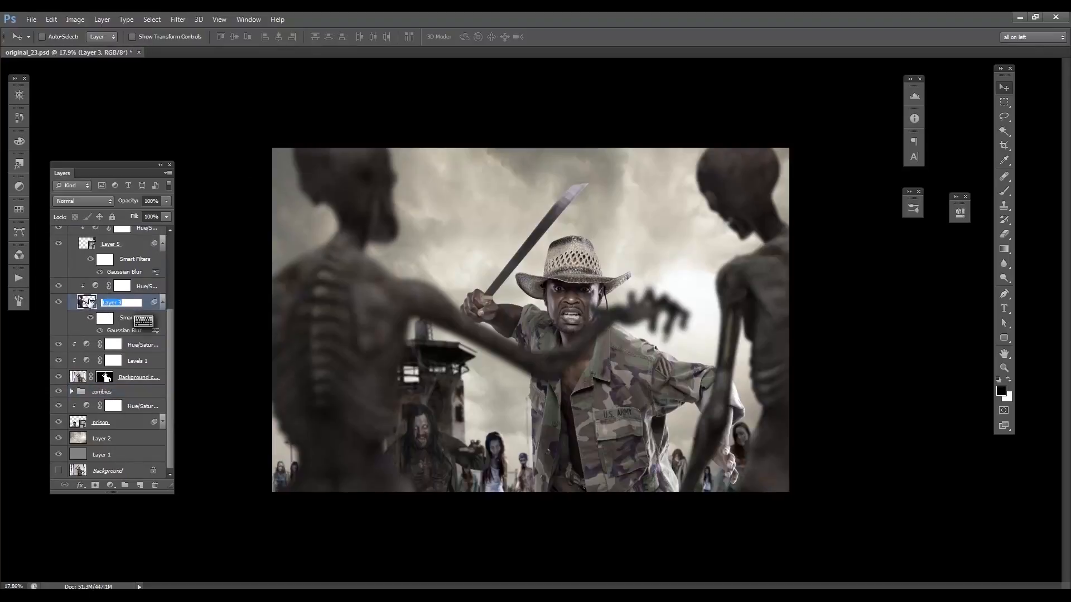
pyautogui.click(89, 301)
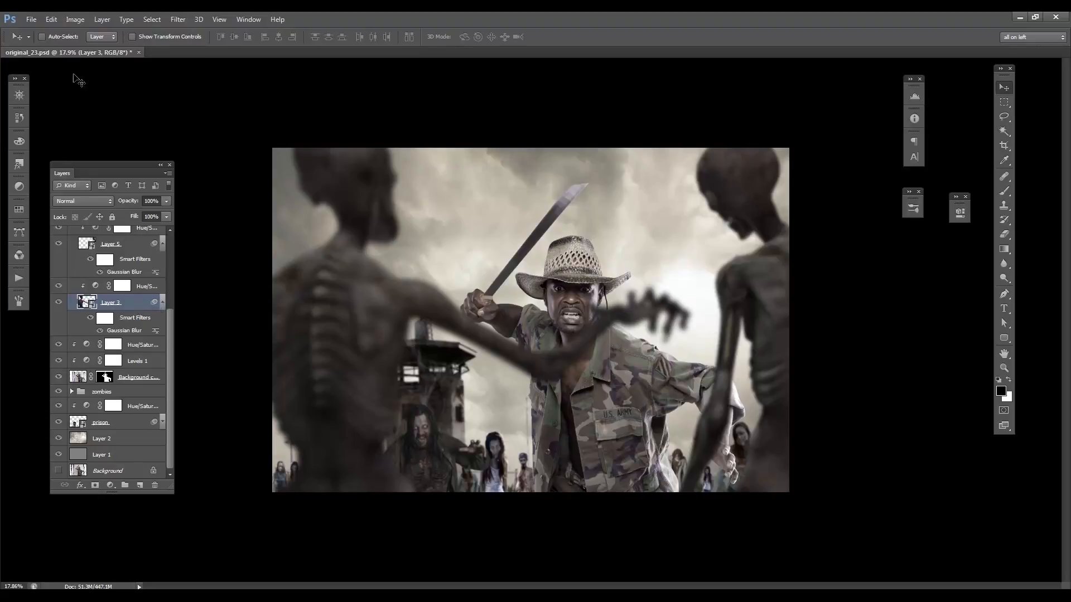
pyautogui.click(50, 19)
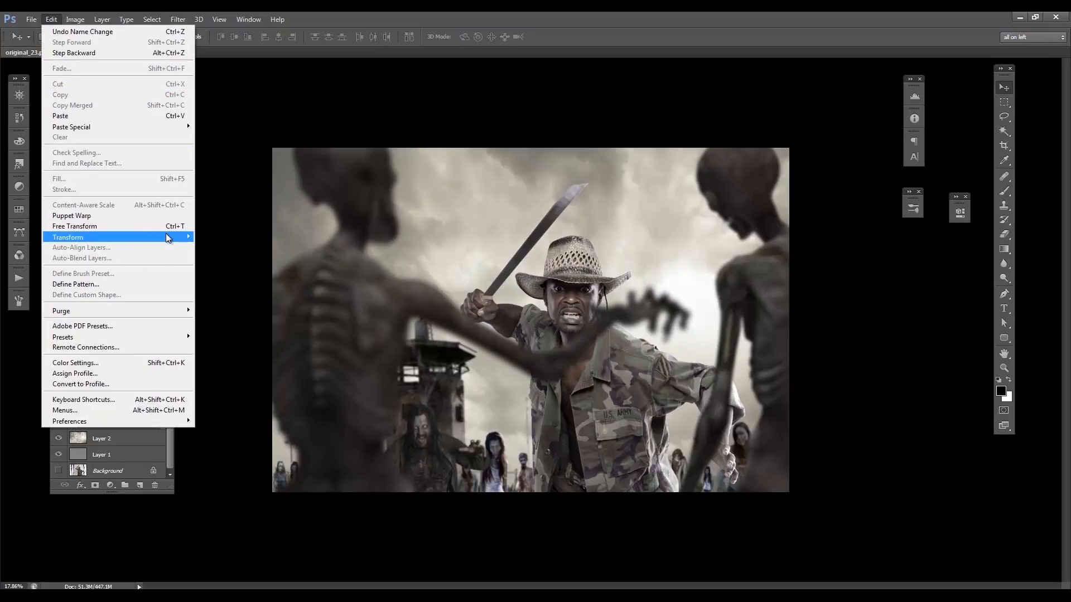
pyautogui.click(149, 215)
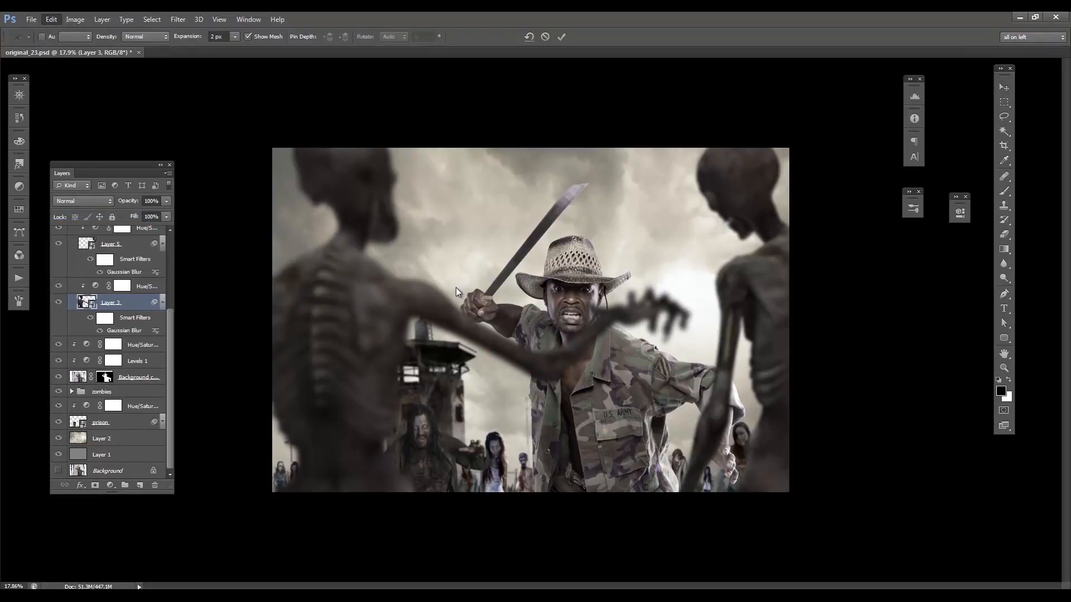
pyautogui.click(426, 304)
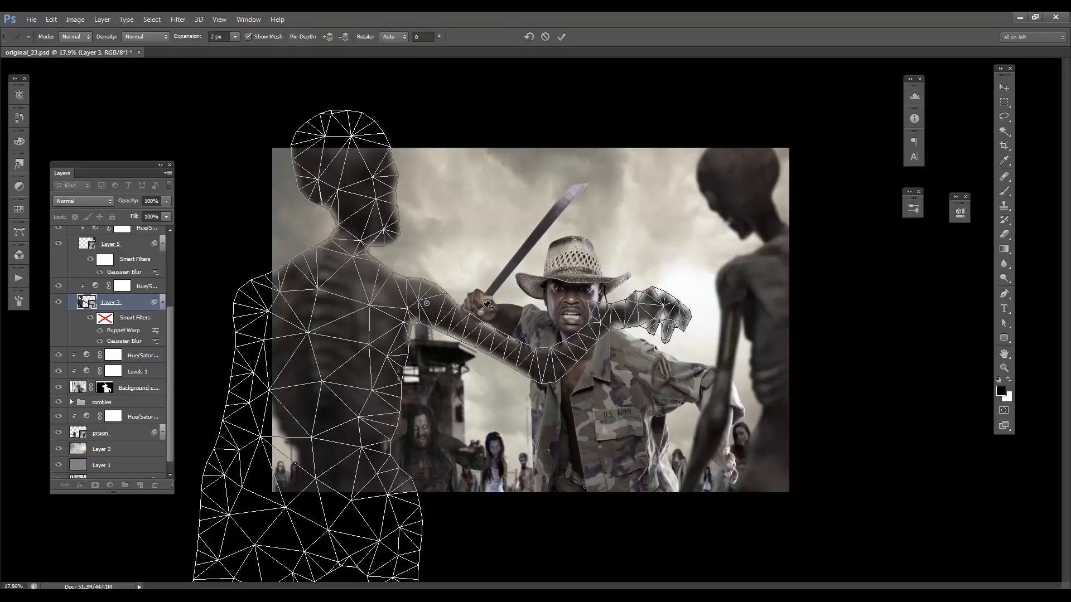
pyautogui.click(544, 366)
pyautogui.click(659, 306)
pyautogui.moveTo(352, 172); pyautogui.dragTo(349, 176)
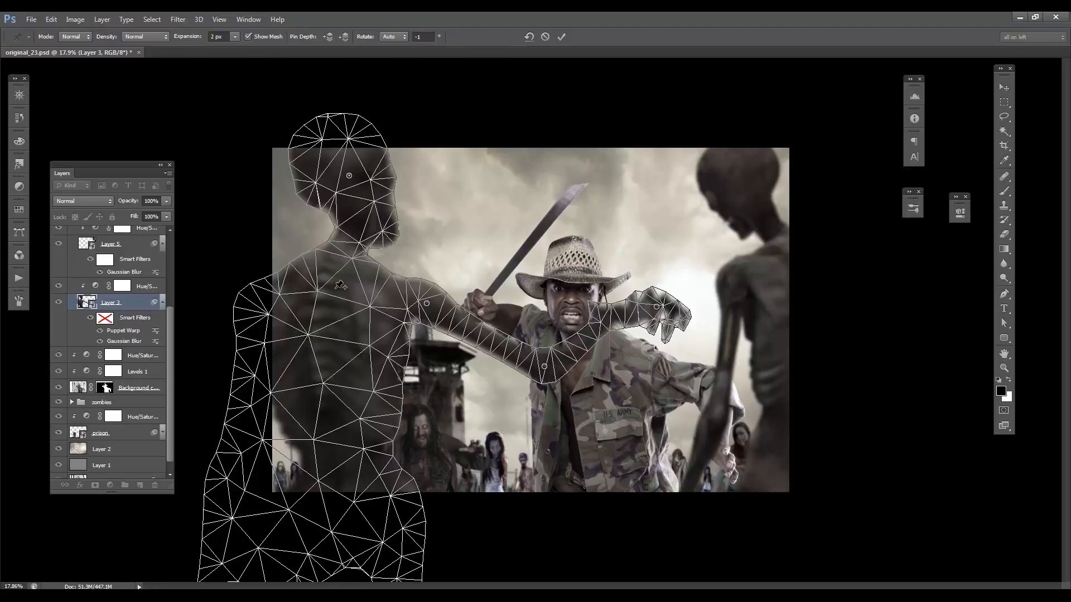
pyautogui.moveTo(328, 302); pyautogui.dragTo(325, 304)
pyautogui.click(339, 491)
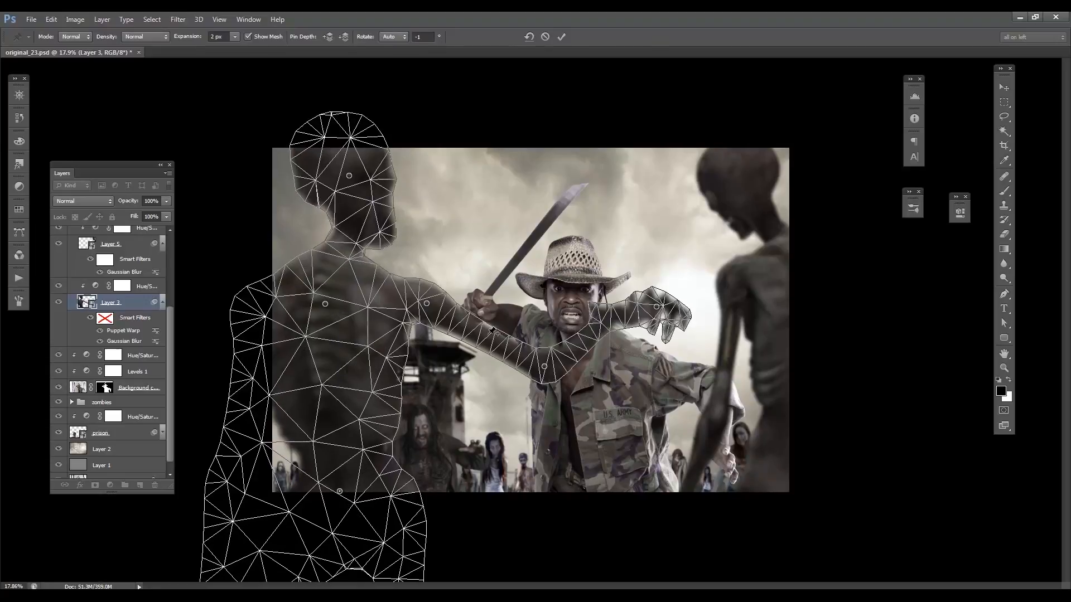
# - Bend the zombie's outstretched arm lower across the soldier's chest by moving the elbow and forearm pins, and apply the warp
pyautogui.moveTo(546, 370); pyautogui.dragTo(499, 397)
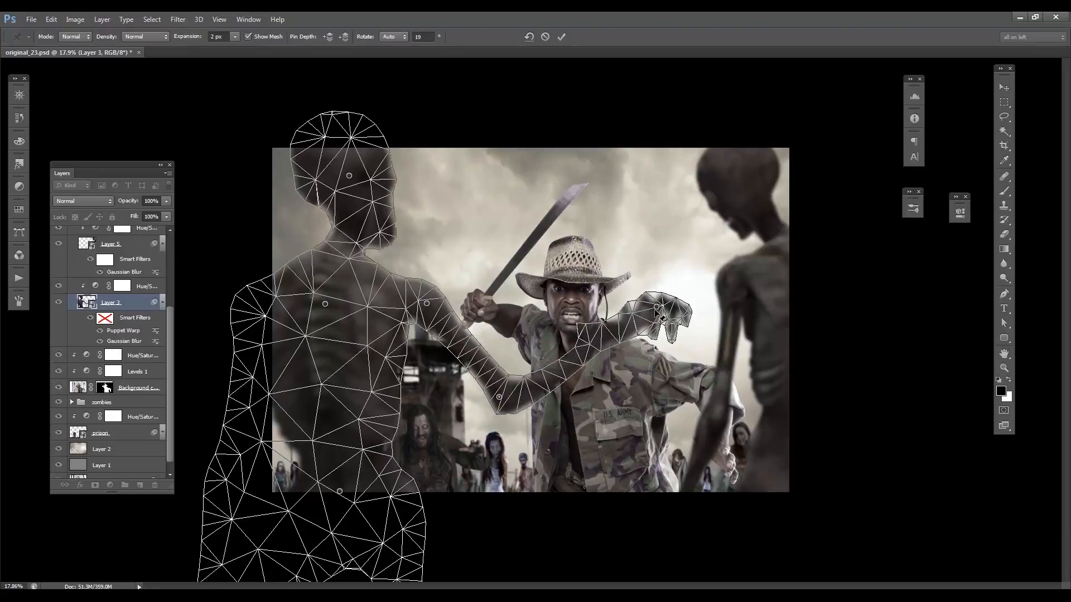
pyautogui.moveTo(658, 307); pyautogui.dragTo(587, 384)
pyautogui.click(587, 377)
pyautogui.moveTo(499, 397); pyautogui.dragTo(498, 401)
pyautogui.moveTo(633, 380); pyautogui.dragTo(646, 354)
pyautogui.moveTo(587, 385); pyautogui.dragTo(580, 378)
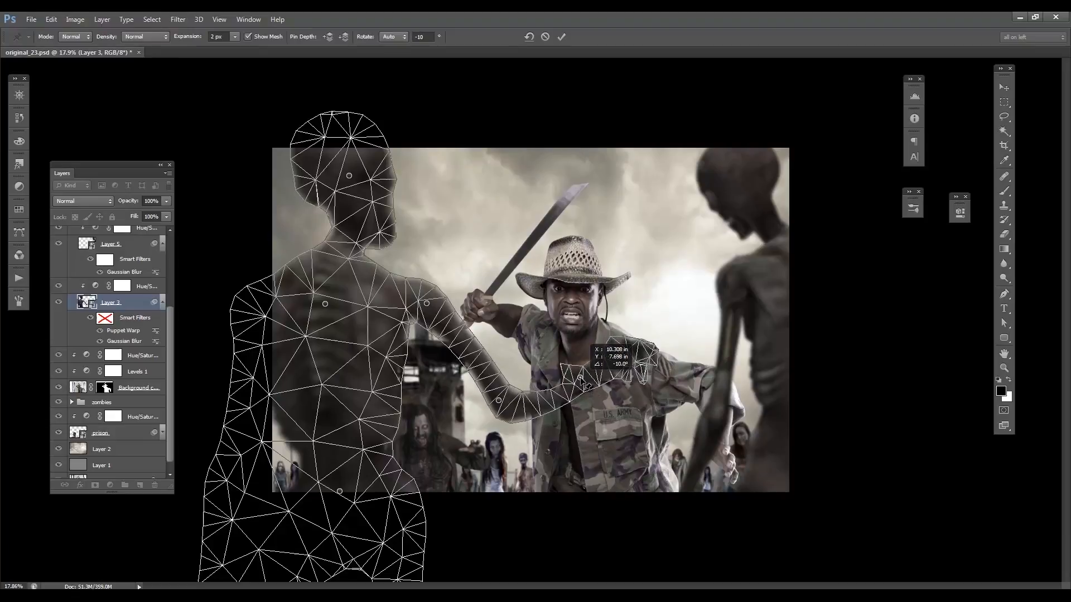
pyautogui.click(562, 37)
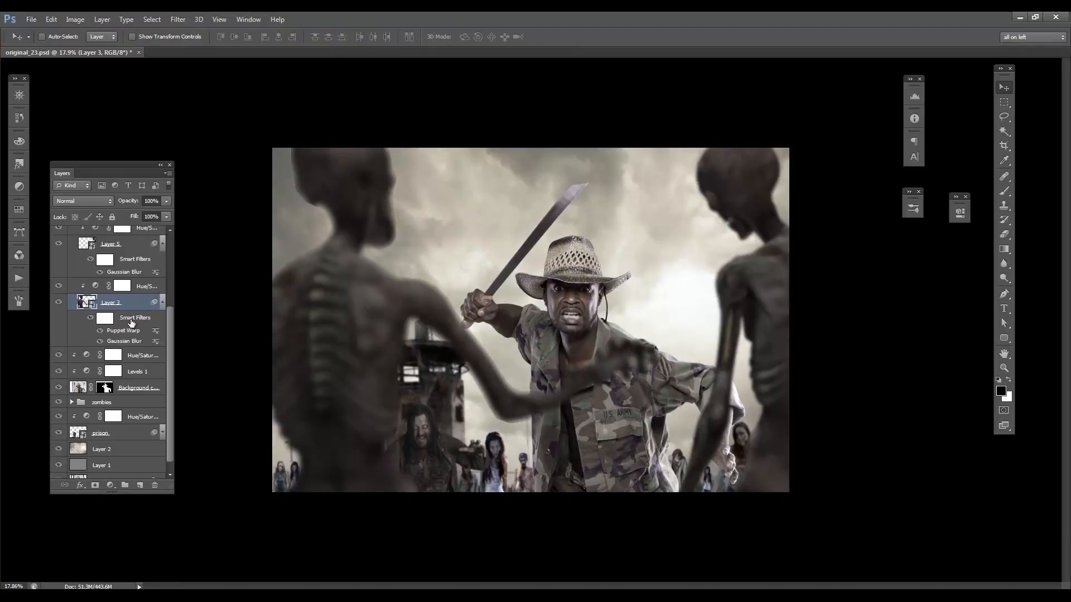
# - Move the soldier on the Background copy layer slightly left and down, and nudge the Layer 3 zombie slightly
pyautogui.click(139, 385)
pyautogui.moveTo(538, 316); pyautogui.dragTo(521, 323)
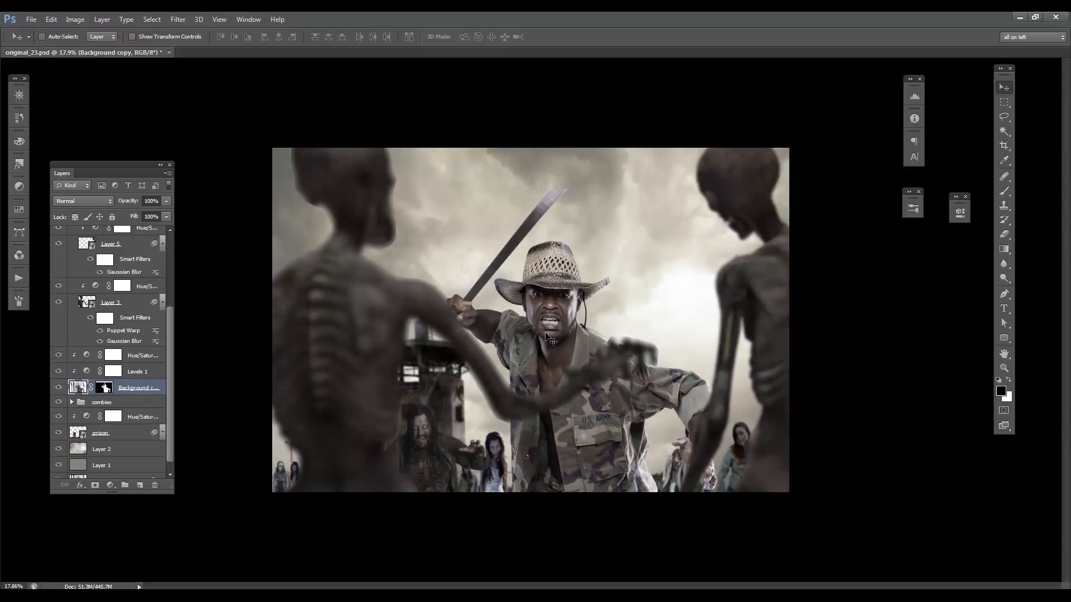
pyautogui.doubleClick(131, 302)
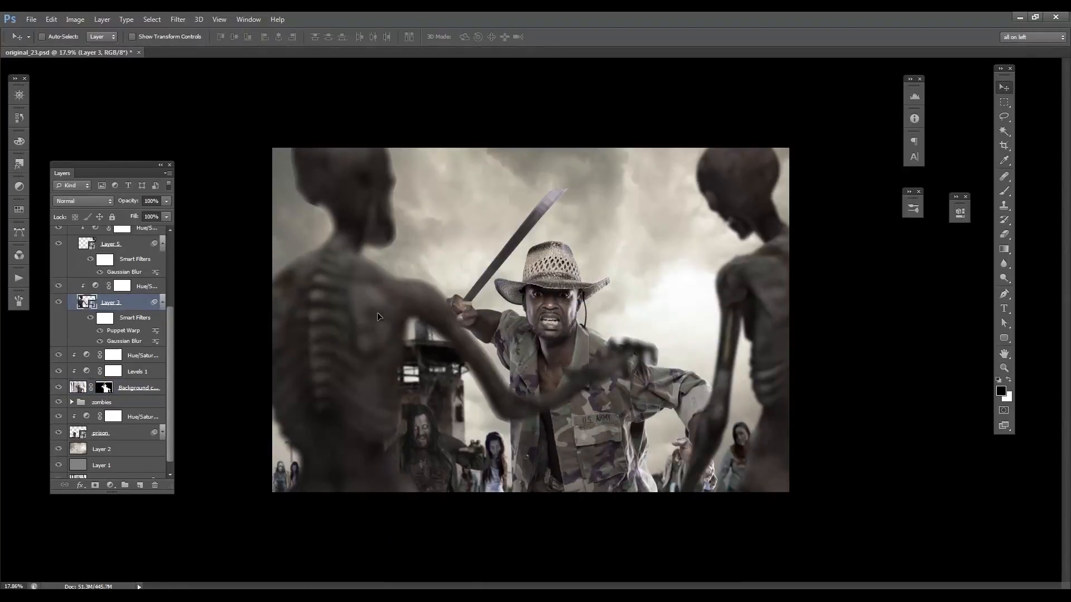
pyautogui.moveTo(377, 312)
pyautogui.mouseDown()
pyautogui.moveTo(377, 327)
pyautogui.moveTo(377, 307)
pyautogui.mouseUp()
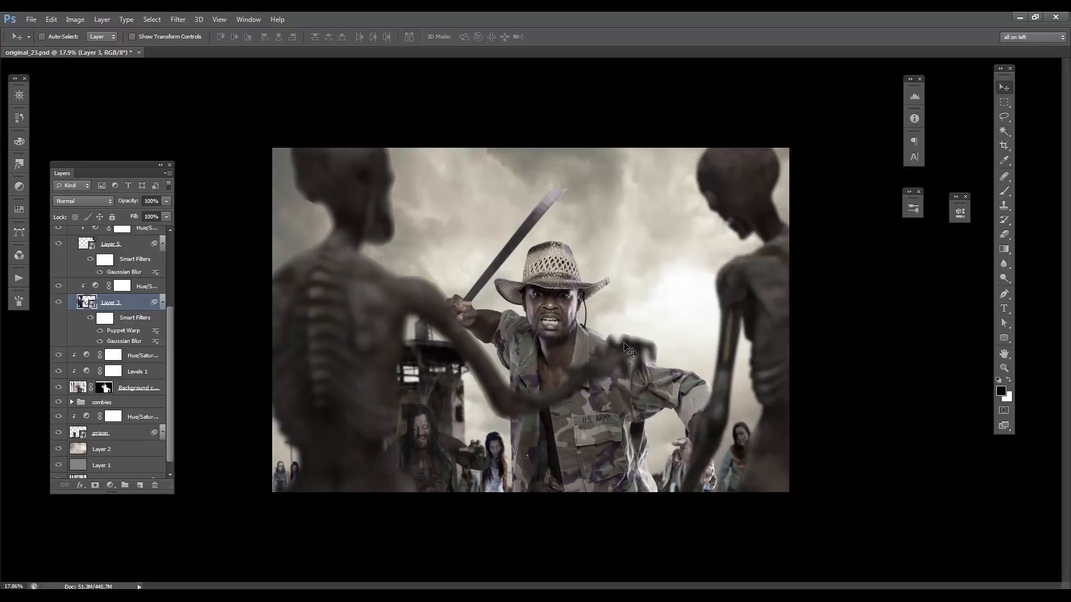
# - Check the Gaussian Blur smart filter settings on Layer 3 and accept them as they are
pyautogui.doubleClick(124, 341)
pyautogui.press('Return')
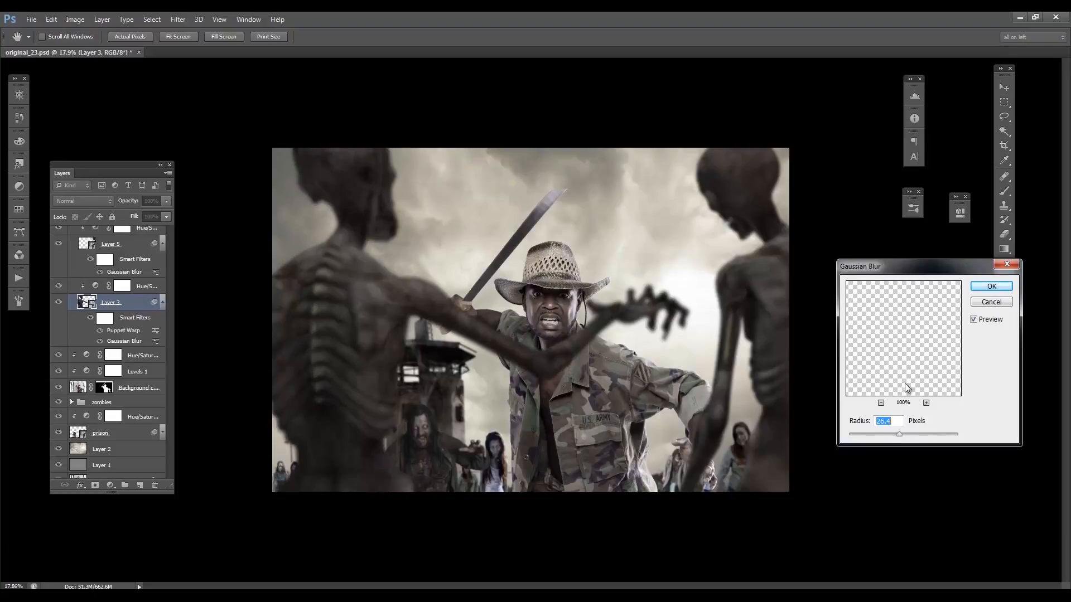
pyautogui.click(973, 286)
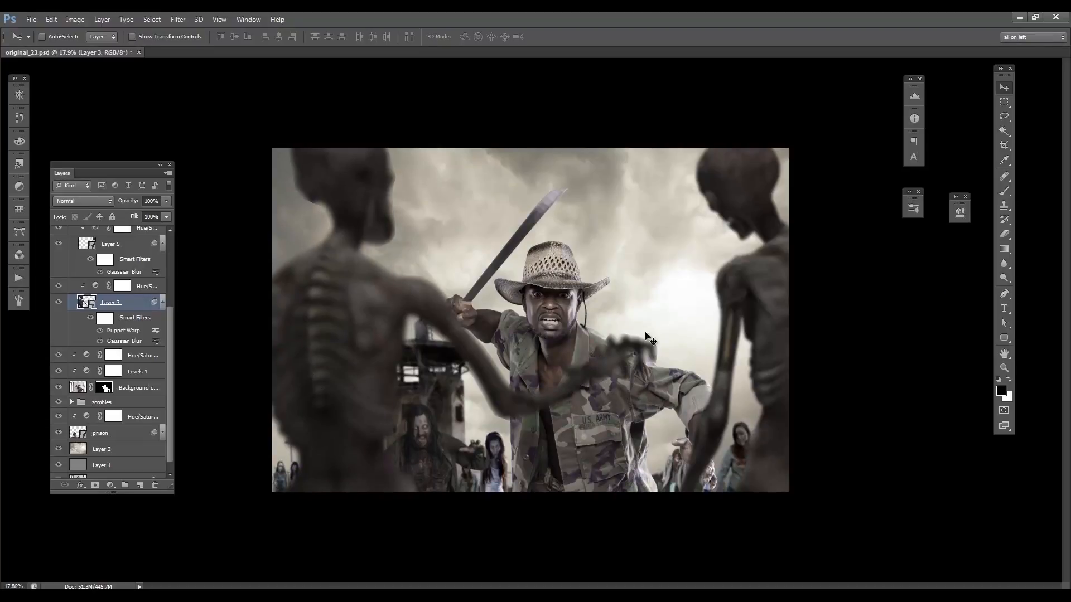
# - Turn off the Puppet Warp smart filter on Layer 3 and delete it
pyautogui.click(100, 331)
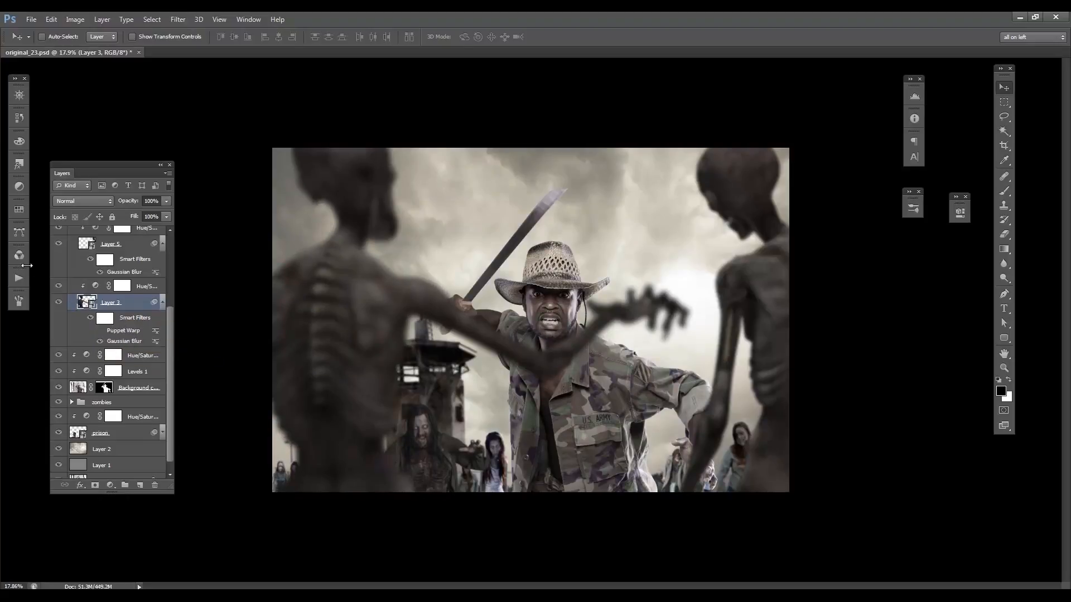
pyautogui.rightClick(121, 331)
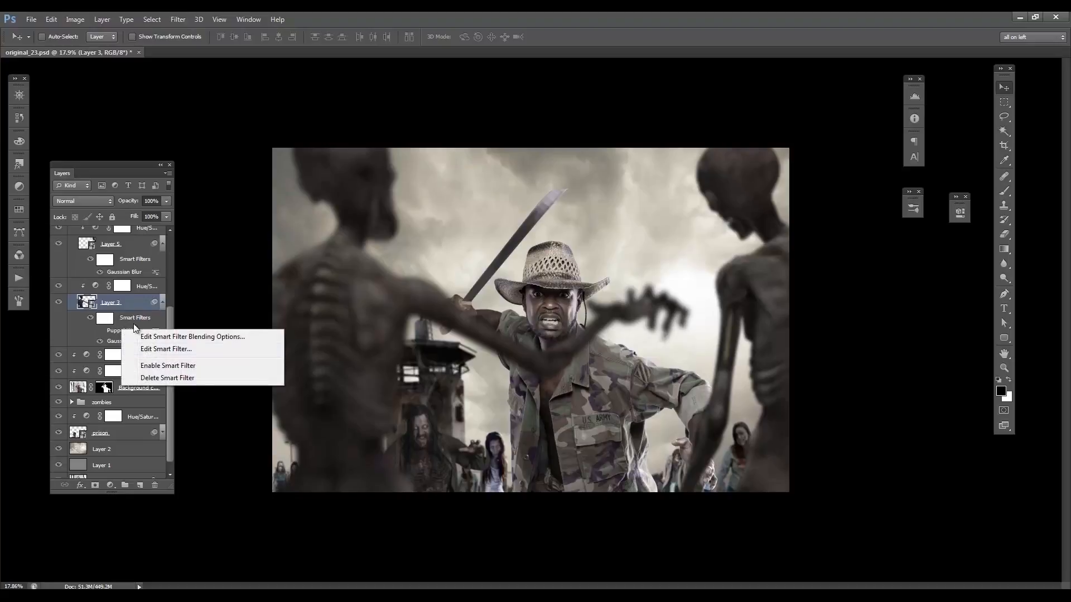
pyautogui.click(192, 379)
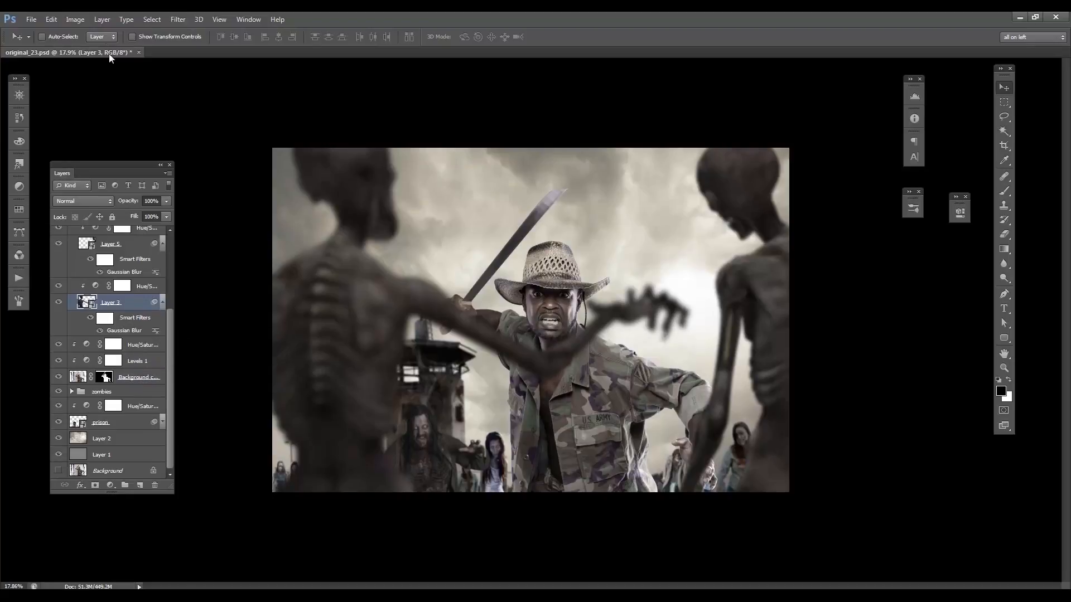
# - Start a new Puppet Warp on Layer 3, pin the zombie's shoulder and elbow, and pull the elbow slightly down toward the body
pyautogui.click(68, 19)
pyautogui.moveTo(51, 20)
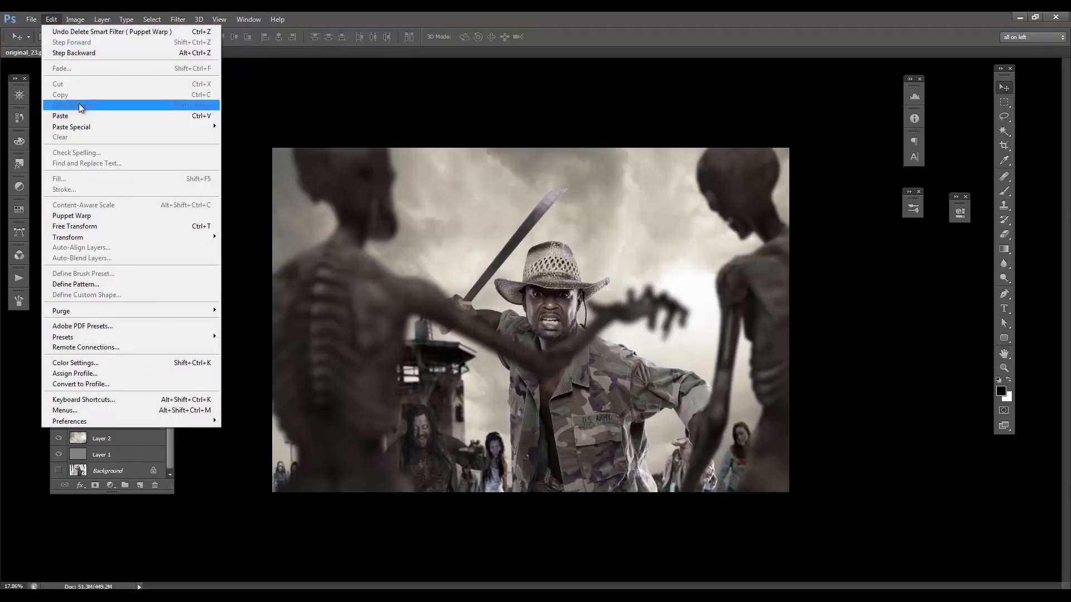
pyautogui.click(132, 216)
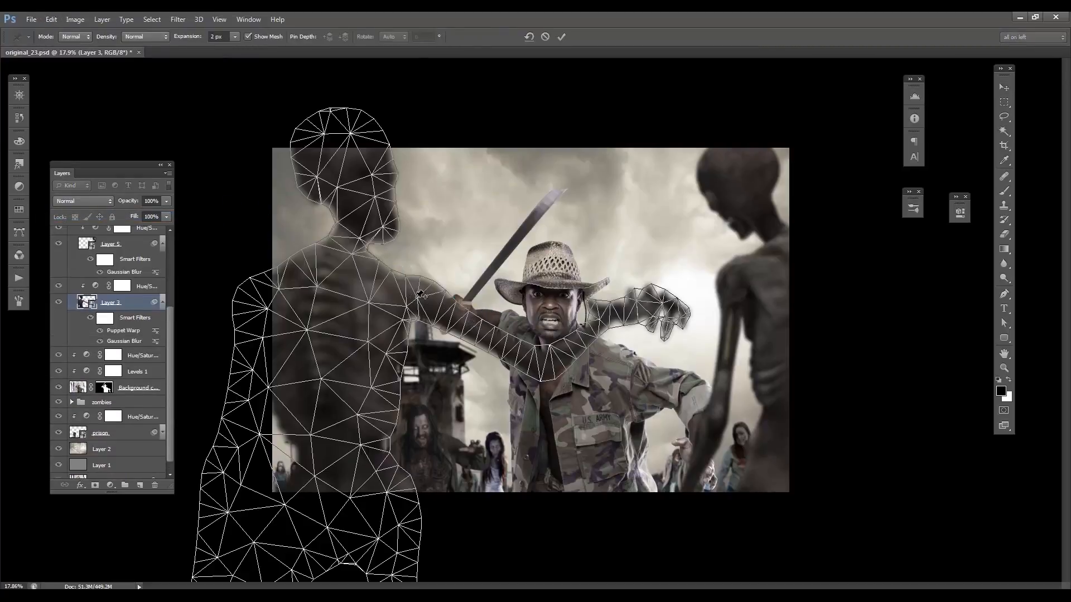
pyautogui.click(422, 297)
pyautogui.click(541, 368)
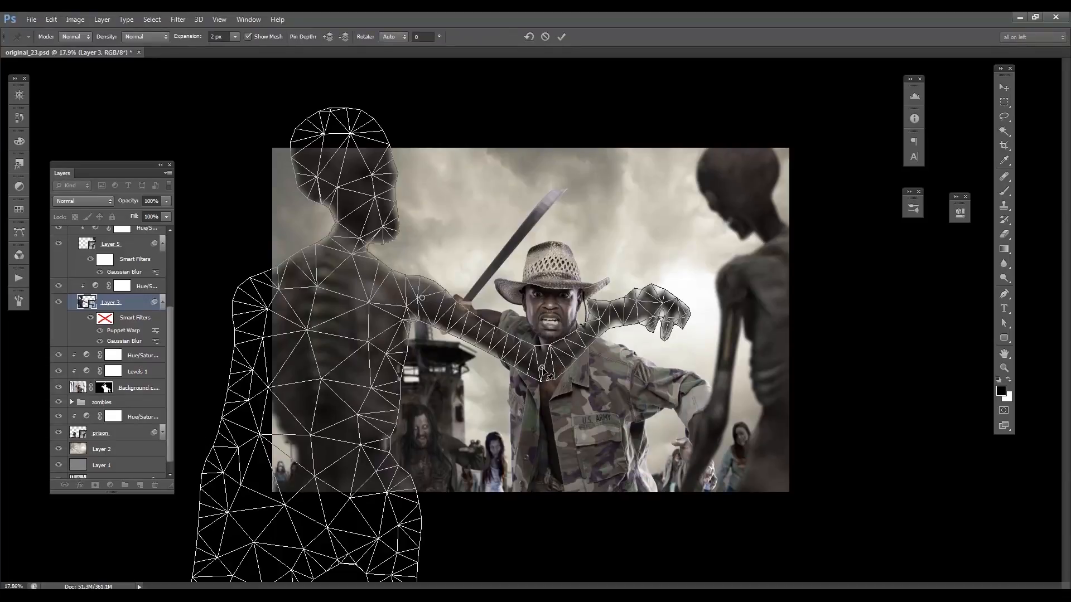
pyautogui.moveTo(542, 368); pyautogui.dragTo(525, 382)
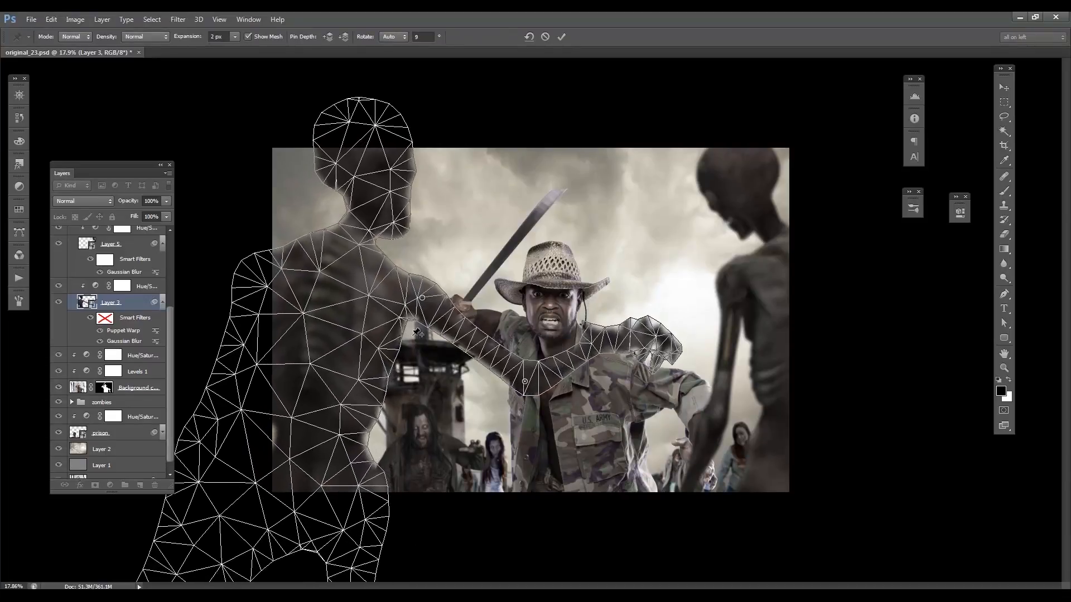
# - Pin the zombie's back, head and hips, lower the elbow further, realign the hips and apply the warp, and undo it
pyautogui.click(330, 281)
pyautogui.moveTo(524, 382); pyautogui.dragTo(500, 396)
pyautogui.click(360, 151)
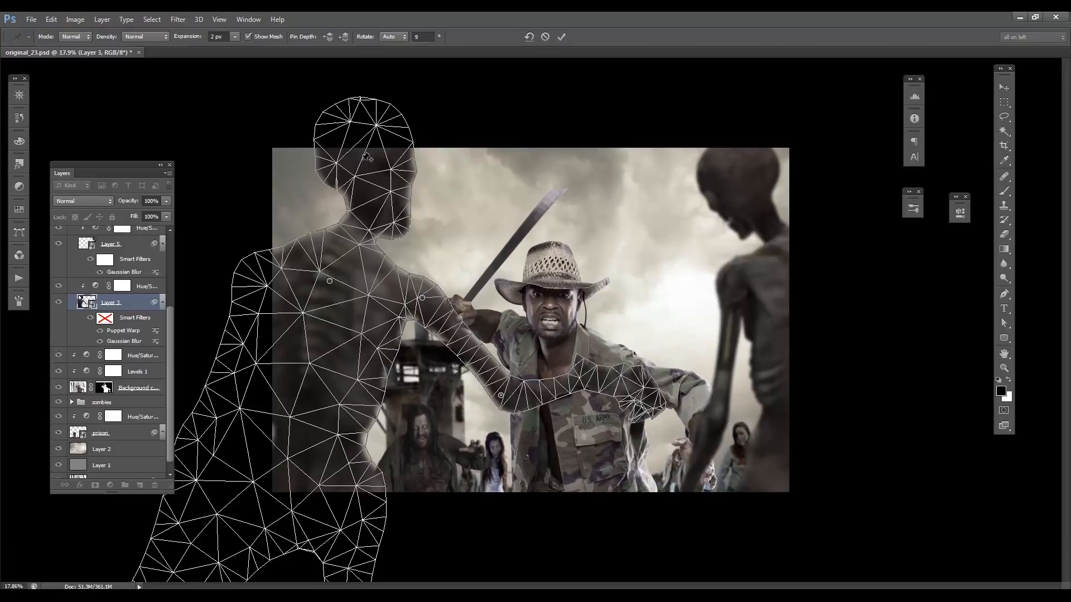
pyautogui.click(298, 482)
pyautogui.moveTo(298, 482); pyautogui.dragTo(344, 487)
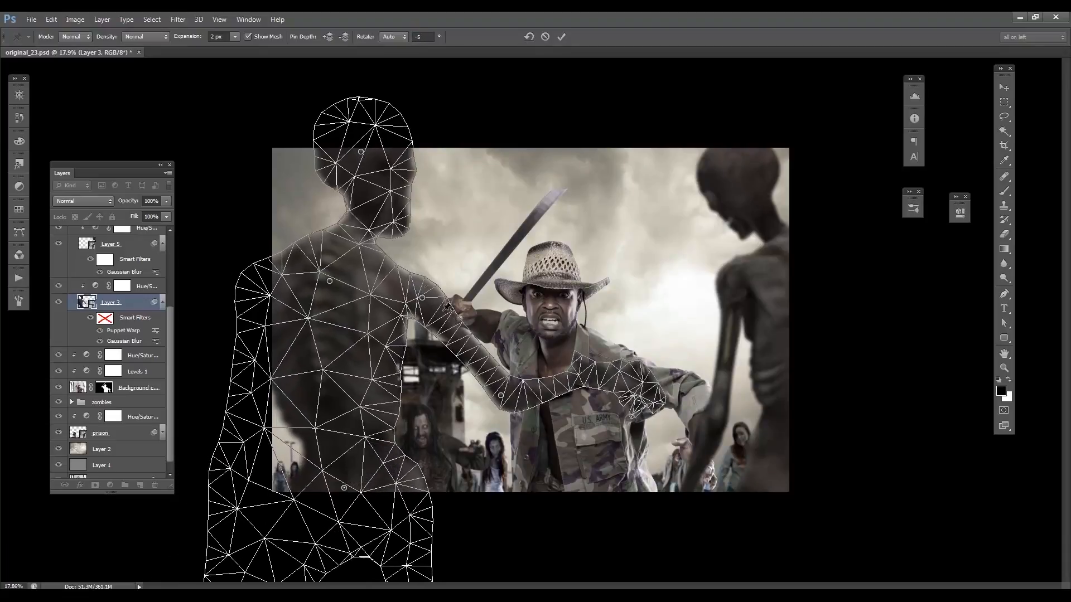
pyautogui.click(562, 36)
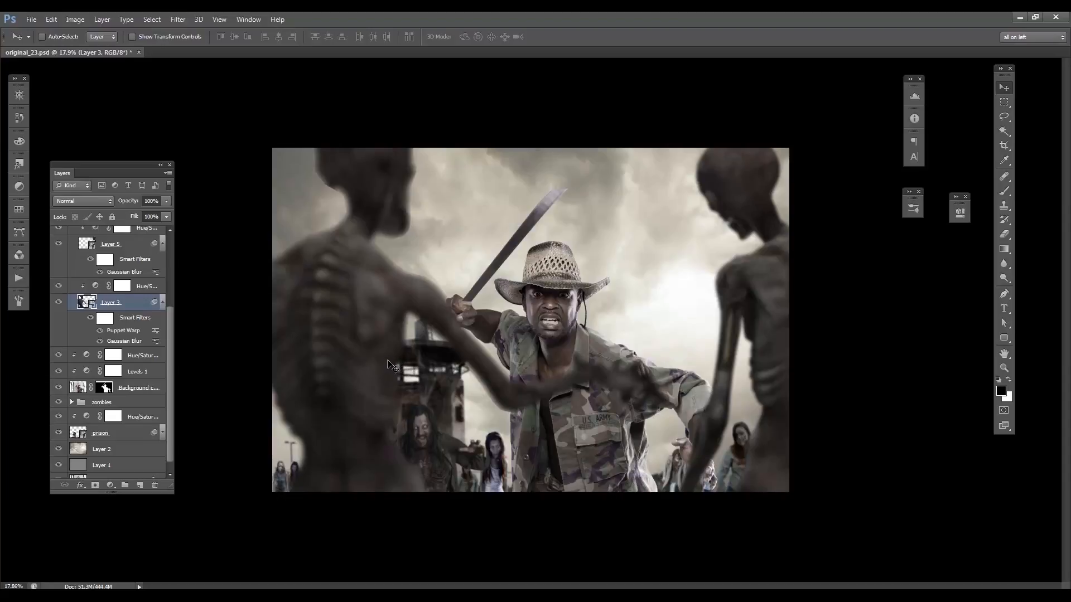
pyautogui.hotkey('ctrl', 'z')
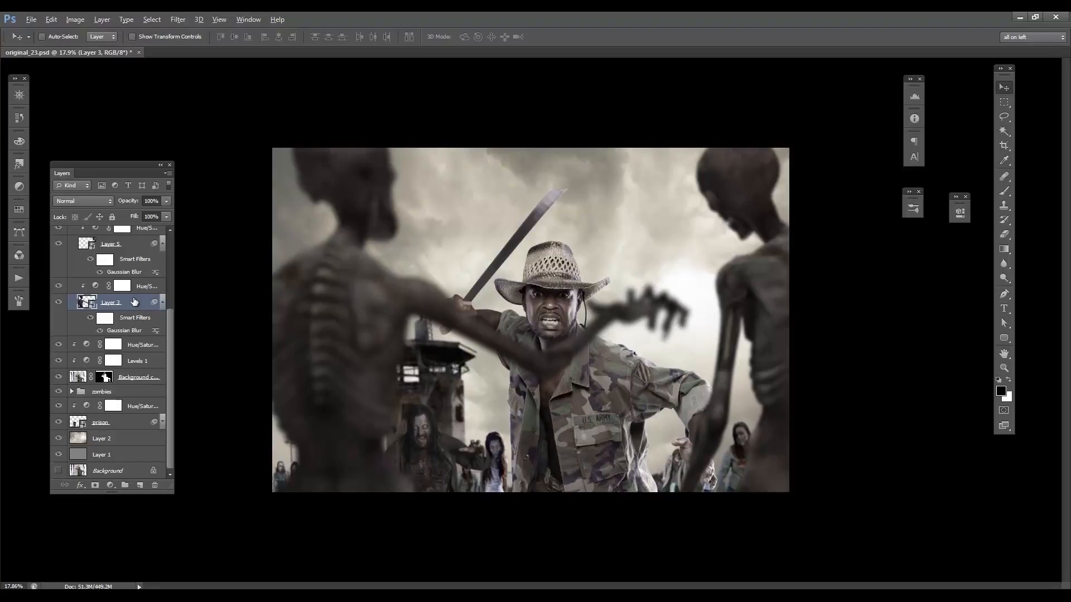
# - Duplicate Layer 3 directly beneath the original and hide the copy
pyautogui.moveTo(134, 302); pyautogui.dragTo(140, 339)
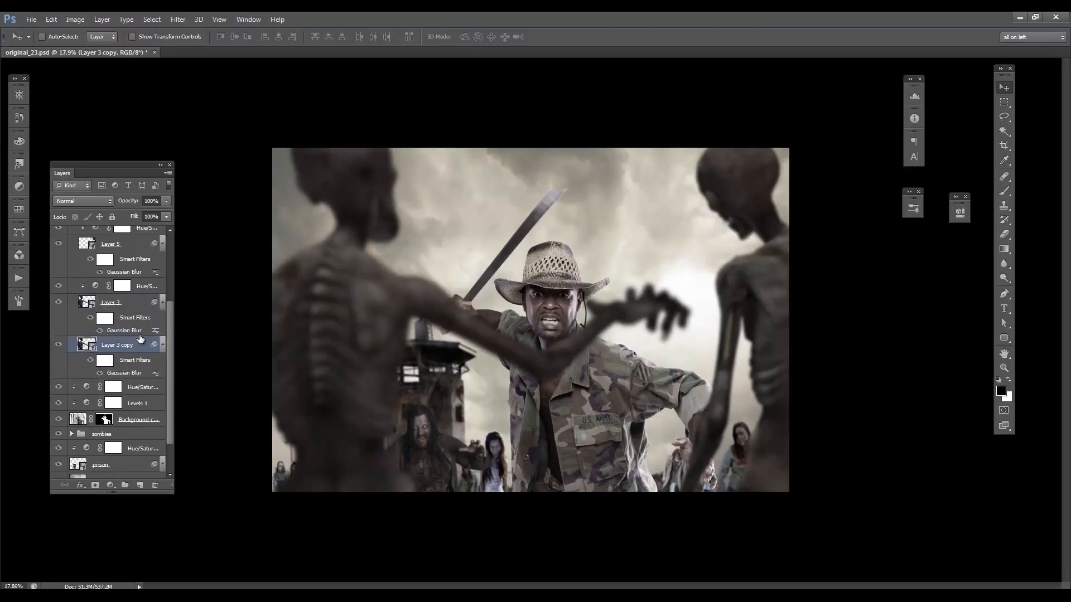
pyautogui.click(60, 345)
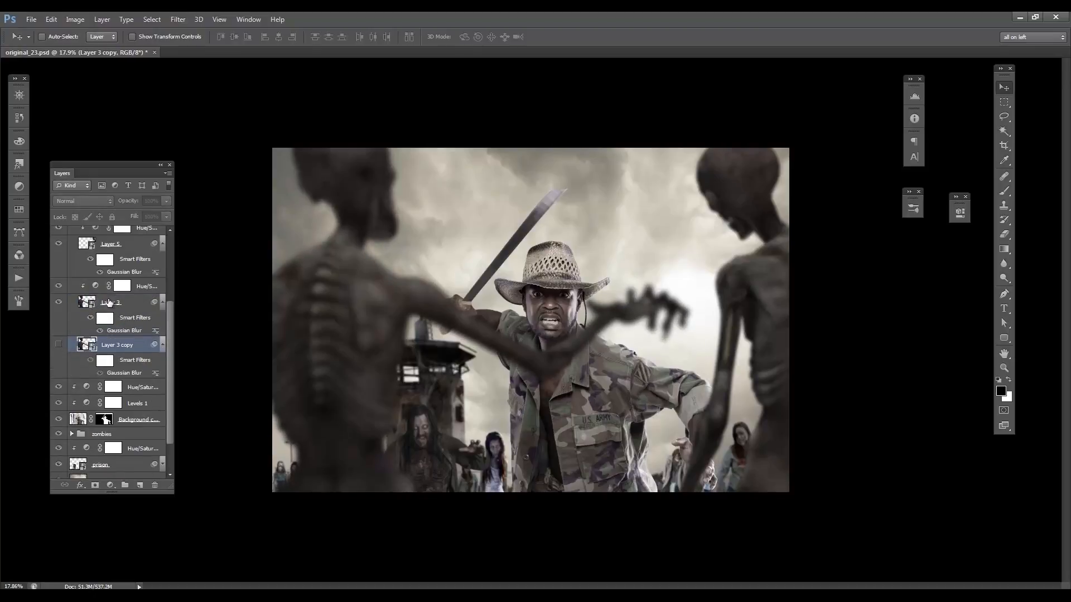
# - Add a layer mask to Layer 3 and paint out the zombie's outstretched arm in black with a brush of size 422
pyautogui.click(111, 303)
pyautogui.click(94, 485)
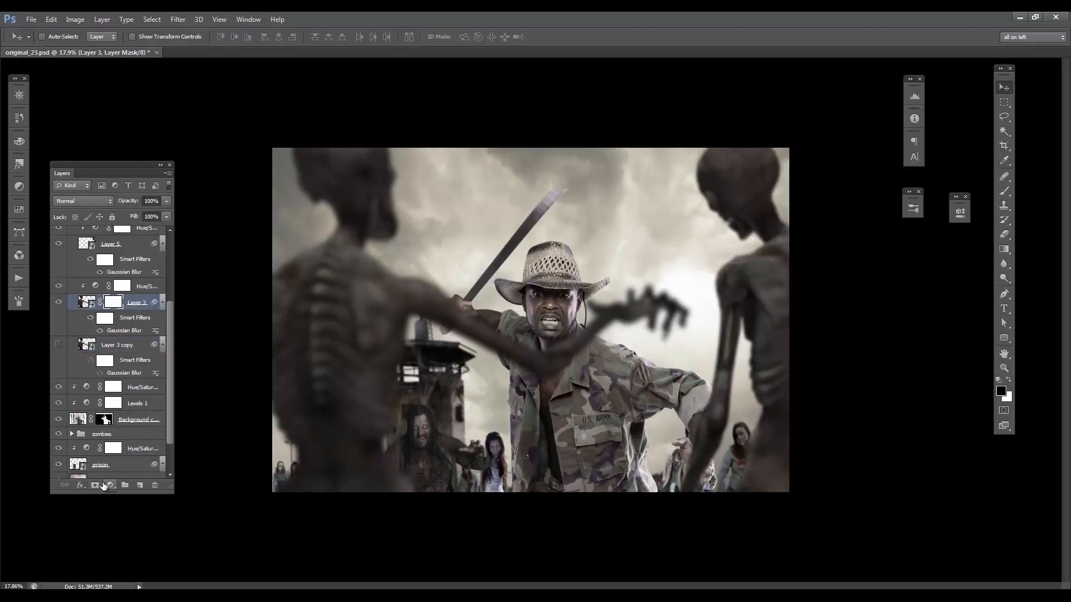
pyautogui.click(1004, 191)
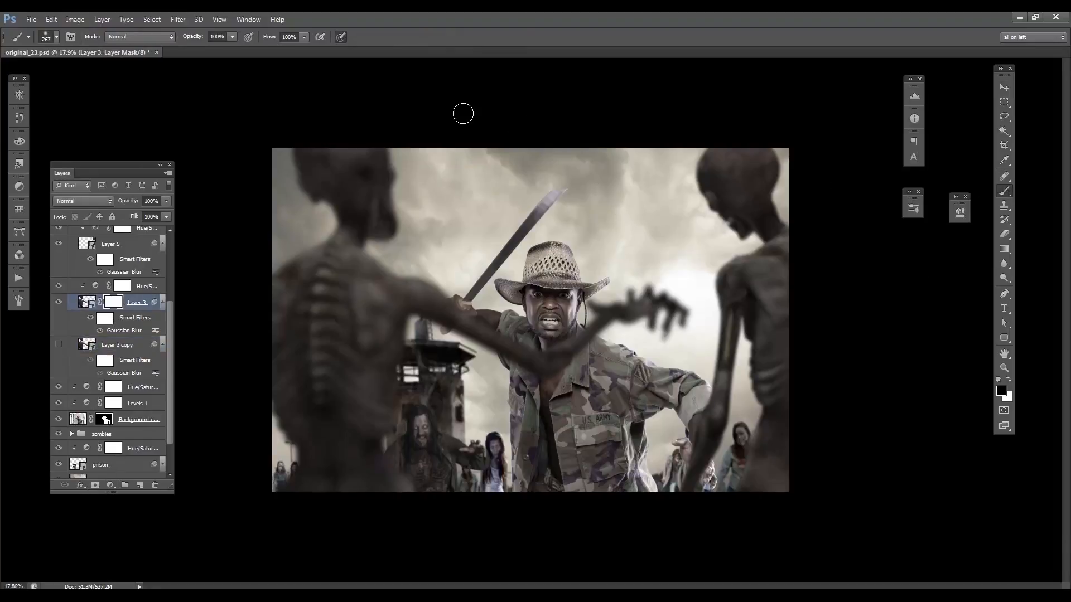
pyautogui.rightClick(474, 219)
pyautogui.moveTo(570, 245); pyautogui.dragTo(576, 244)
pyautogui.press('Return')
pyautogui.moveTo(440, 288)
pyautogui.mouseDown()
pyautogui.moveTo(447, 333)
pyautogui.moveTo(484, 343)
pyautogui.moveTo(490, 331)
pyautogui.moveTo(661, 305)
pyautogui.moveTo(566, 337)
pyautogui.moveTo(573, 315)
pyautogui.moveTo(664, 336)
pyautogui.moveTo(619, 318)
pyautogui.mouseUp()
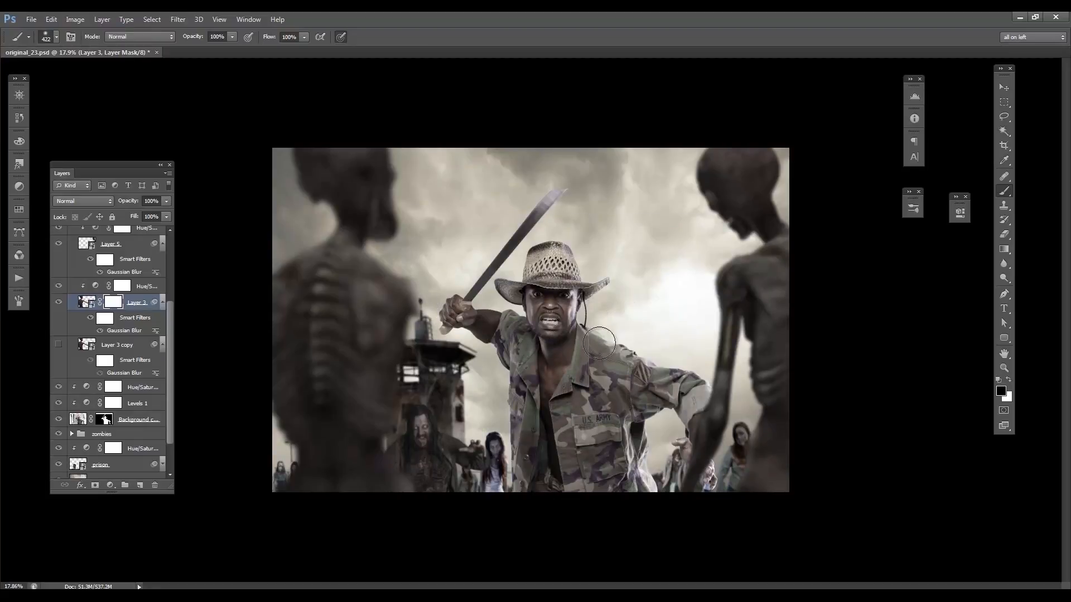
pyautogui.press('v')
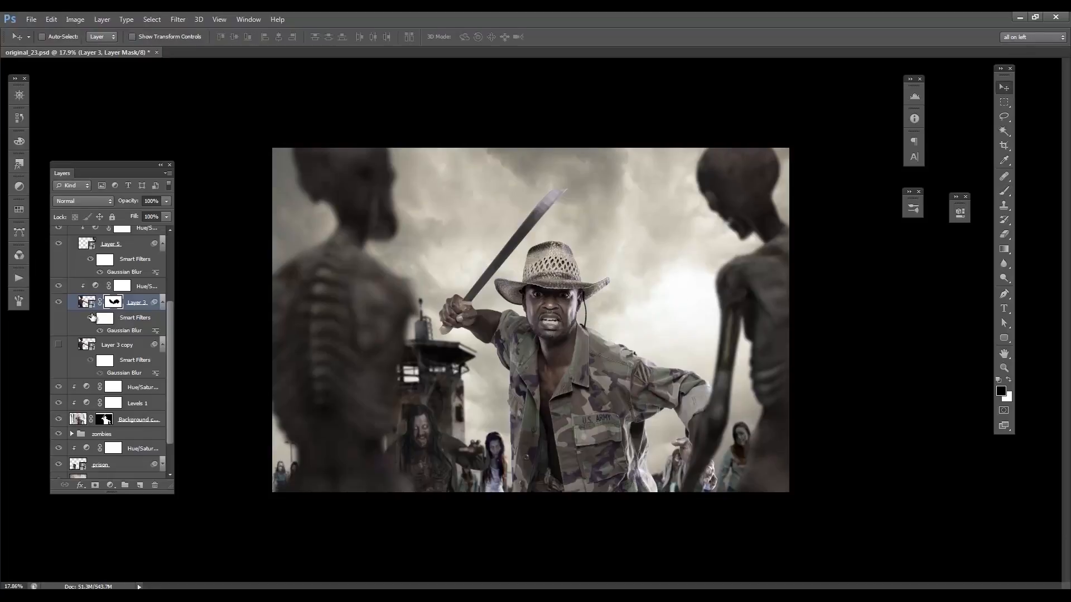
# - Show Layer 3 copy, add a layer mask to it, and paint out the zombie's body in black, leaving only the outstretched arm
pyautogui.click(103, 342)
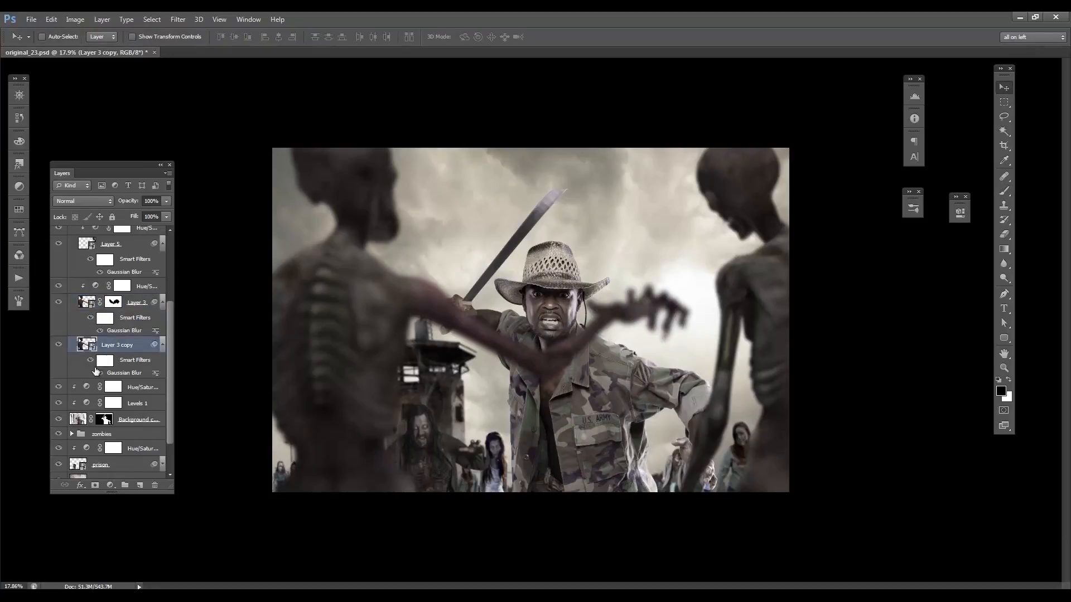
pyautogui.click(95, 485)
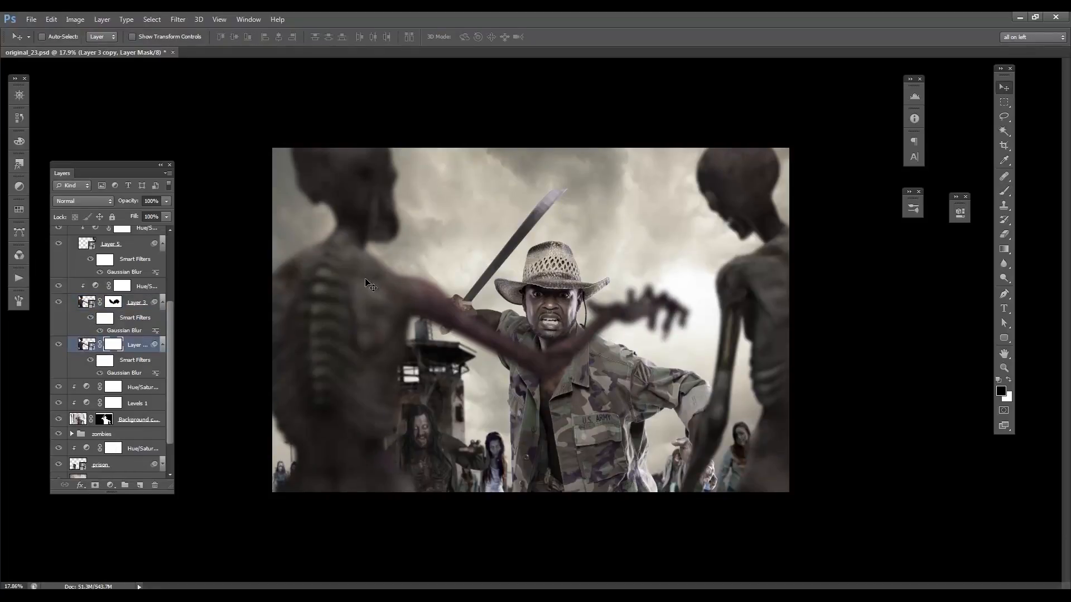
pyautogui.press('b')
pyautogui.moveTo(281, 161)
pyautogui.mouseDown()
pyautogui.moveTo(373, 132)
pyautogui.moveTo(353, 229)
pyautogui.mouseUp()
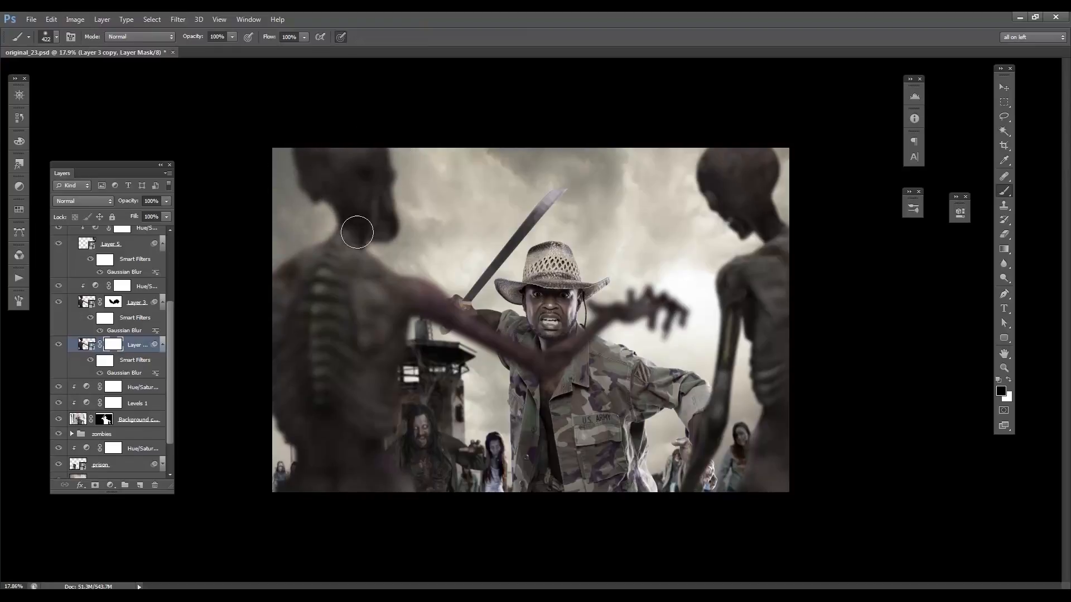
pyautogui.click(58, 301)
pyautogui.click(58, 302)
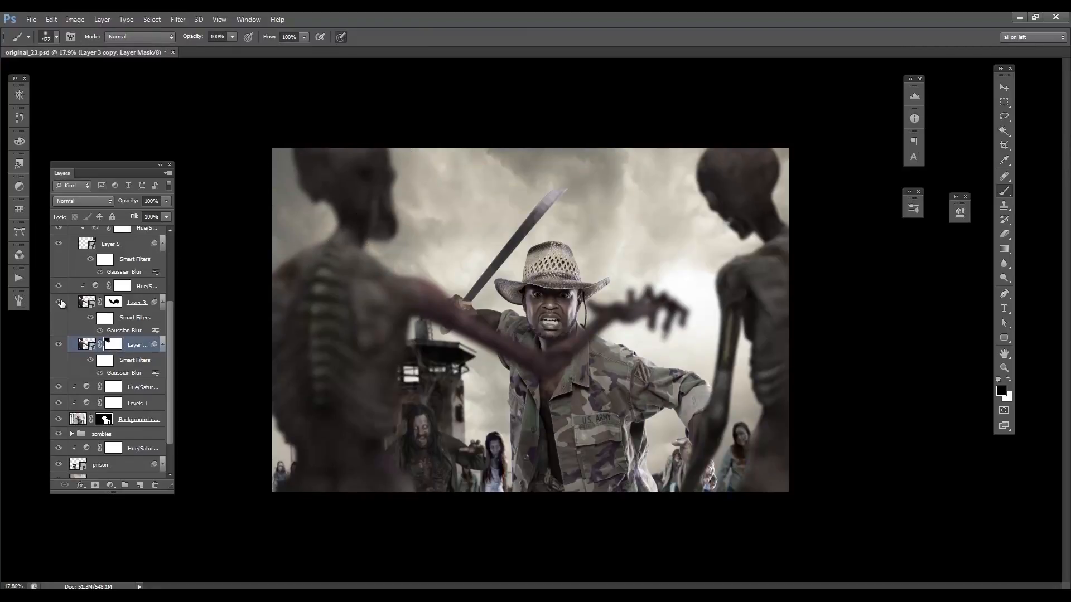
pyautogui.click(58, 302)
pyautogui.moveTo(357, 240)
pyautogui.mouseDown()
pyautogui.moveTo(277, 292)
pyautogui.moveTo(354, 285)
pyautogui.moveTo(354, 273)
pyautogui.moveTo(347, 350)
pyautogui.moveTo(361, 335)
pyautogui.moveTo(393, 360)
pyautogui.moveTo(372, 413)
pyautogui.moveTo(273, 328)
pyautogui.moveTo(310, 456)
pyautogui.moveTo(298, 452)
pyautogui.moveTo(314, 380)
pyautogui.moveTo(350, 469)
pyautogui.moveTo(386, 484)
pyautogui.moveTo(432, 442)
pyautogui.moveTo(347, 399)
pyautogui.moveTo(388, 458)
pyautogui.mouseUp()
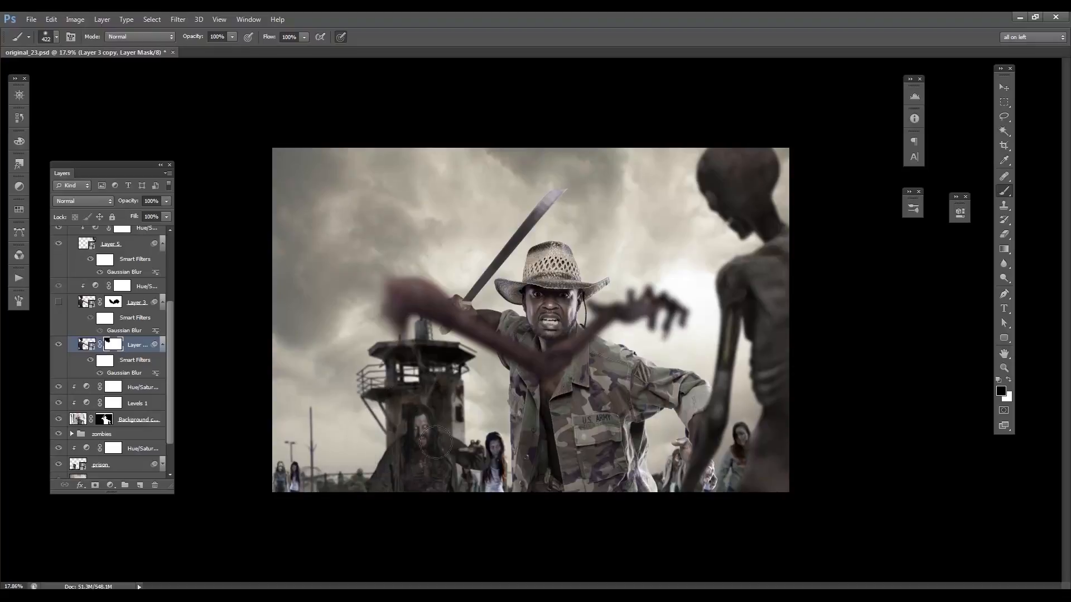
pyautogui.press('v')
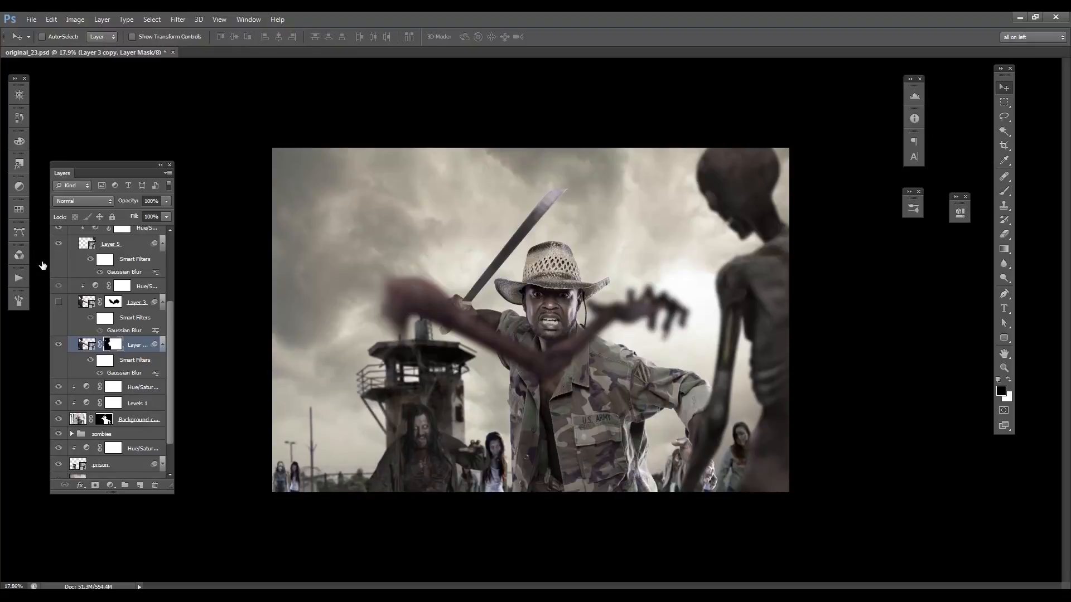
pyautogui.click(59, 303)
# - Rotate the arm on Layer 3 copy about 4.3° clockwise and reposition it against the zombie's shoulder
pyautogui.click(140, 344)
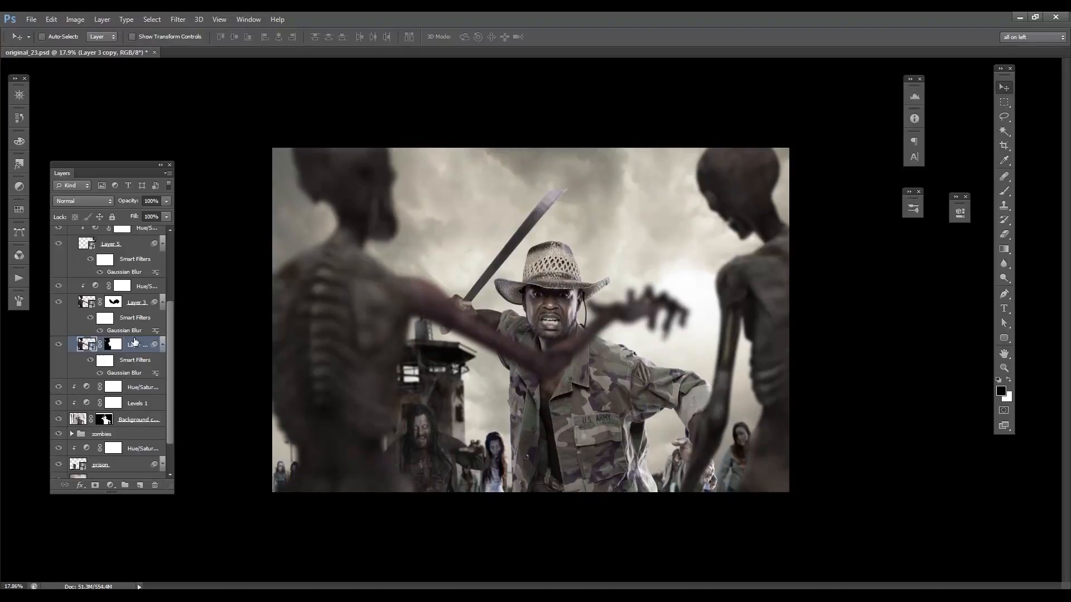
pyautogui.hotkey('ctrl', 't')
pyautogui.press('Return')
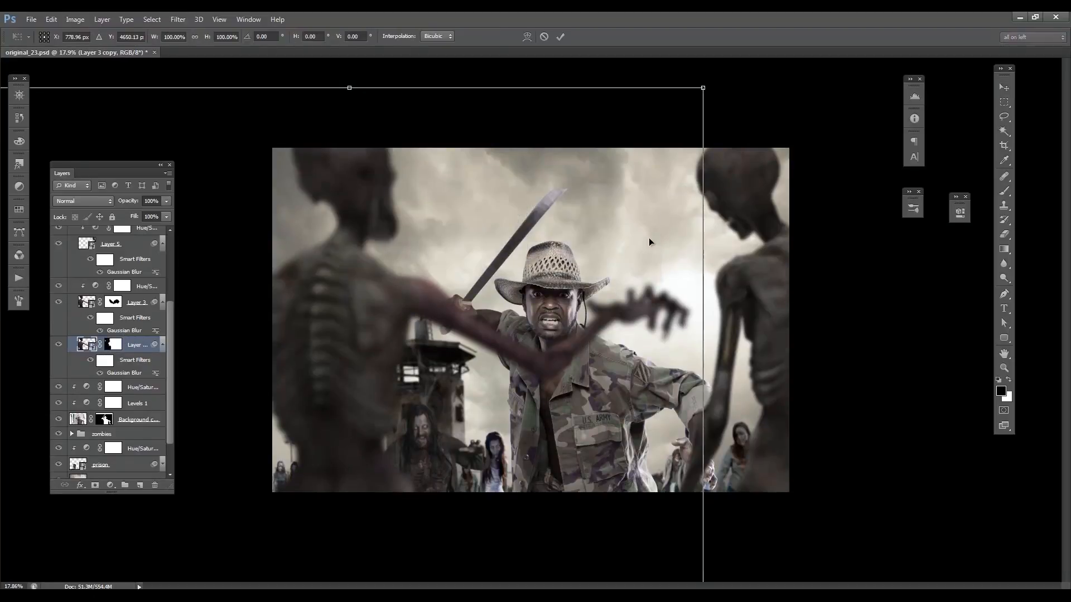
pyautogui.moveTo(723, 263); pyautogui.dragTo(724, 272)
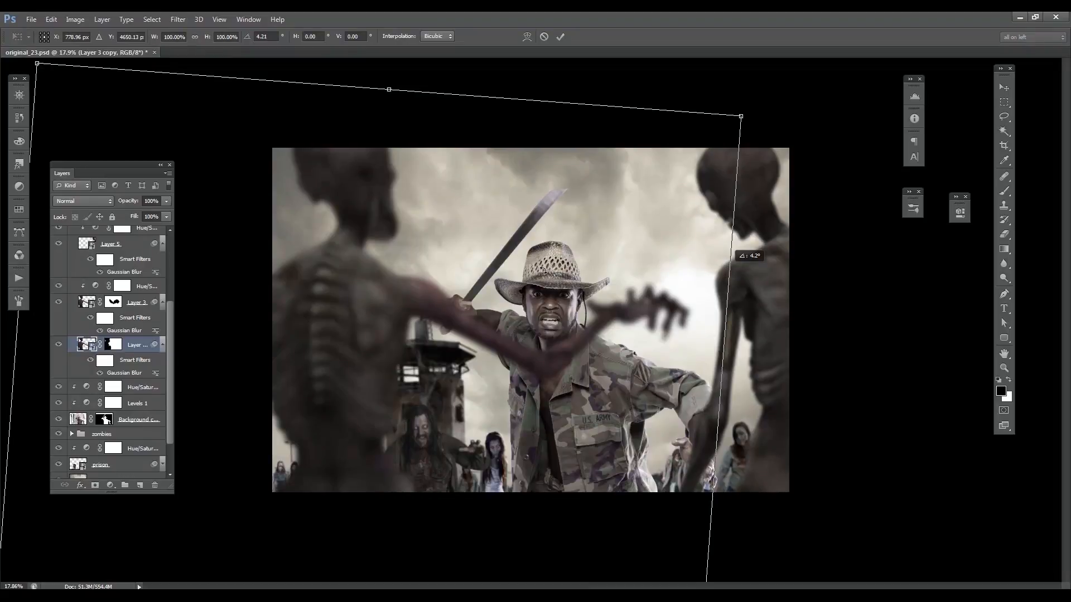
pyautogui.moveTo(554, 248); pyautogui.dragTo(535, 259)
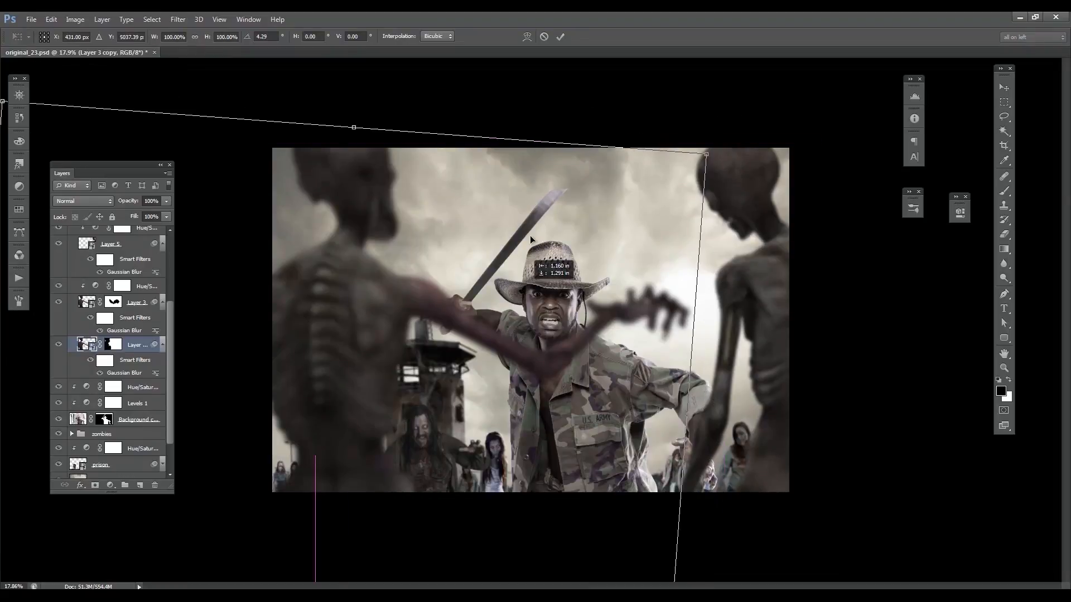
pyautogui.click(561, 37)
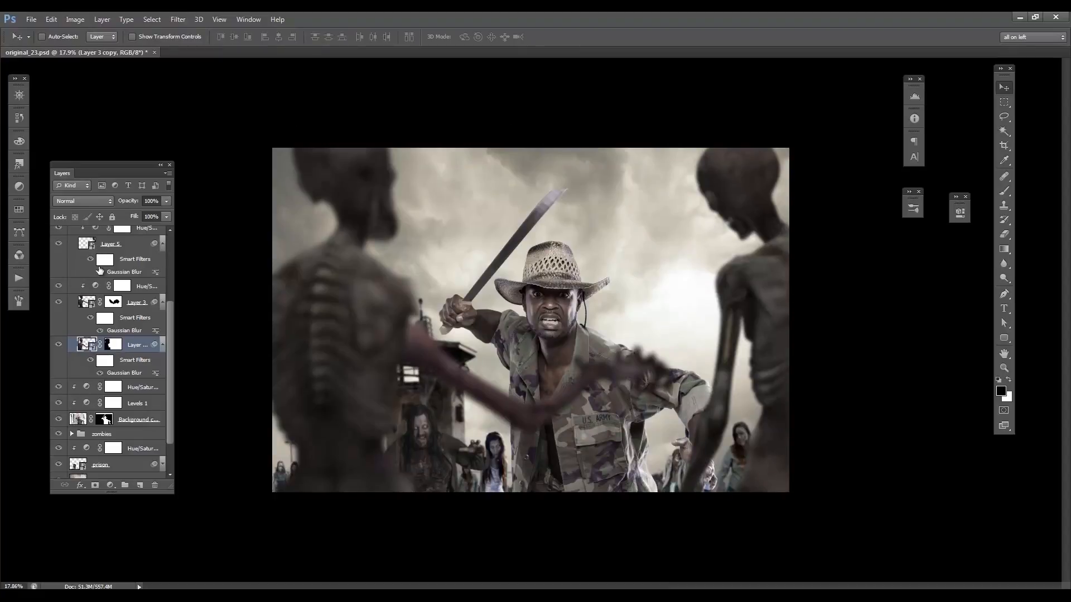
pyautogui.moveTo(484, 290); pyautogui.dragTo(494, 286)
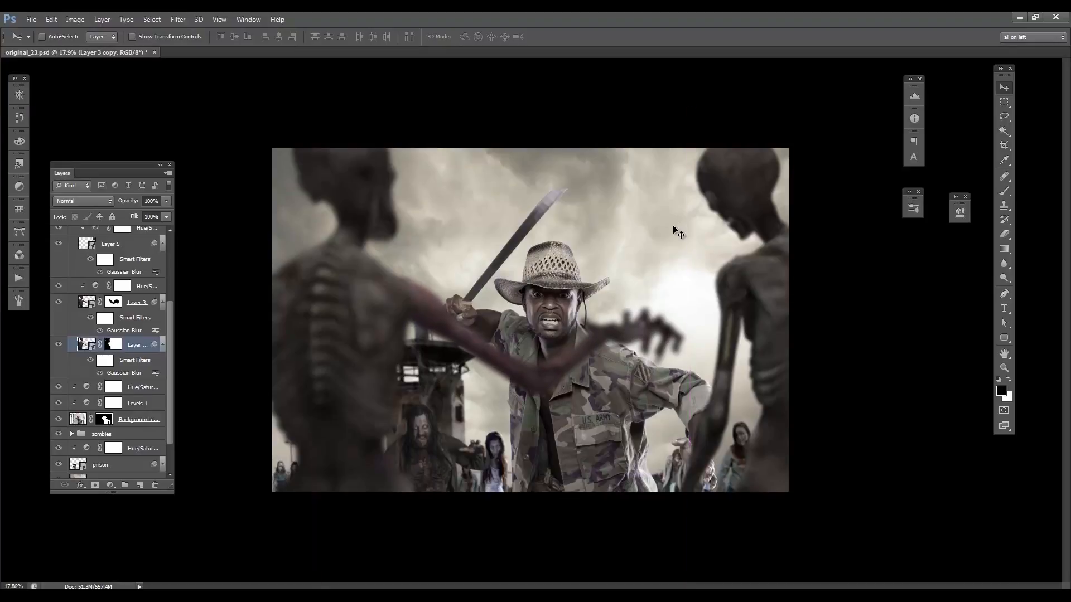
# - Scale the arm on Layer 3 copy to about 92% and realign it with the zombie's shoulder
pyautogui.hotkey('ctrl', 't')
pyautogui.click(558, 249)
pyautogui.moveTo(685, 111); pyautogui.dragTo(634, 183)
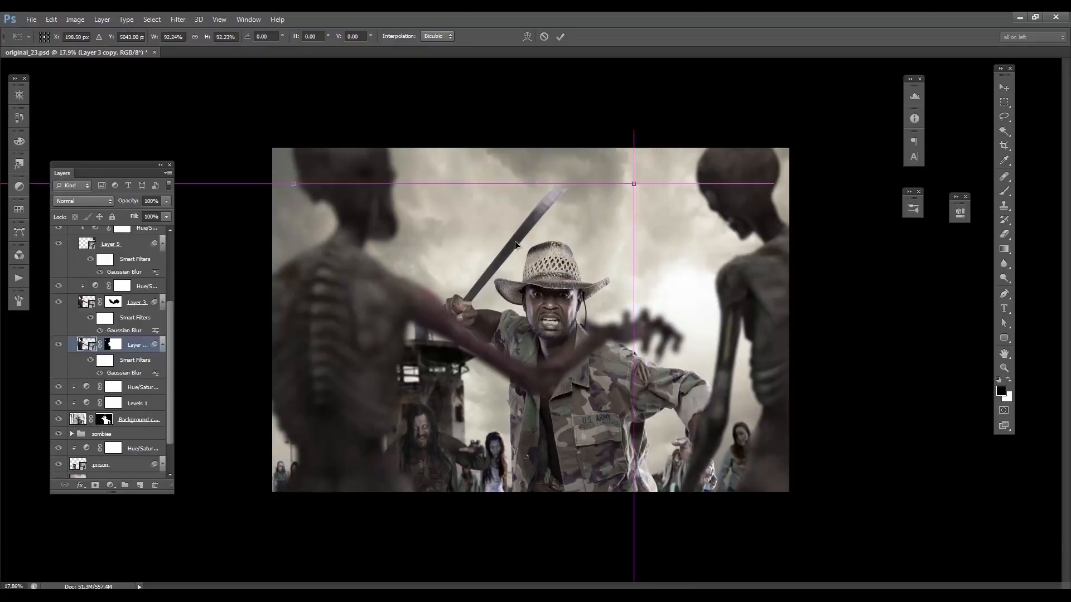
pyautogui.moveTo(515, 242); pyautogui.dragTo(514, 243)
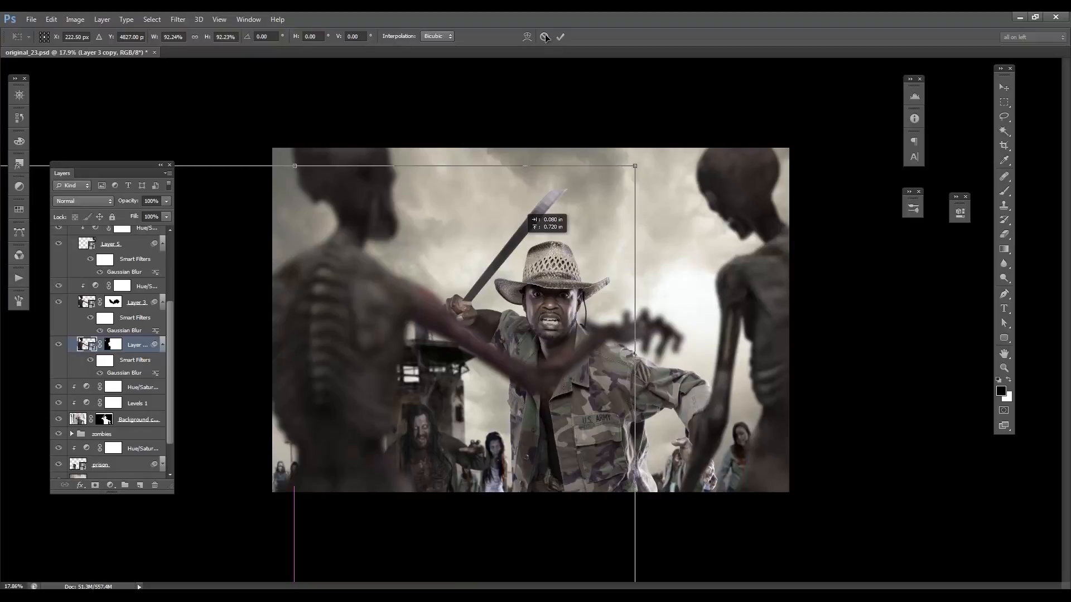
pyautogui.moveTo(451, 199); pyautogui.dragTo(545, 69)
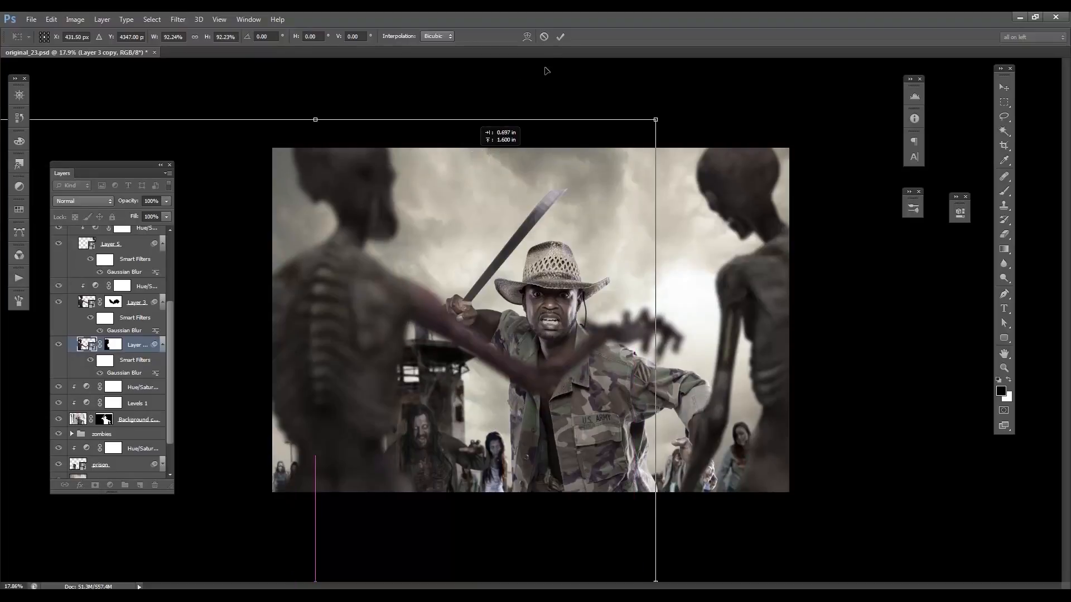
pyautogui.click(560, 37)
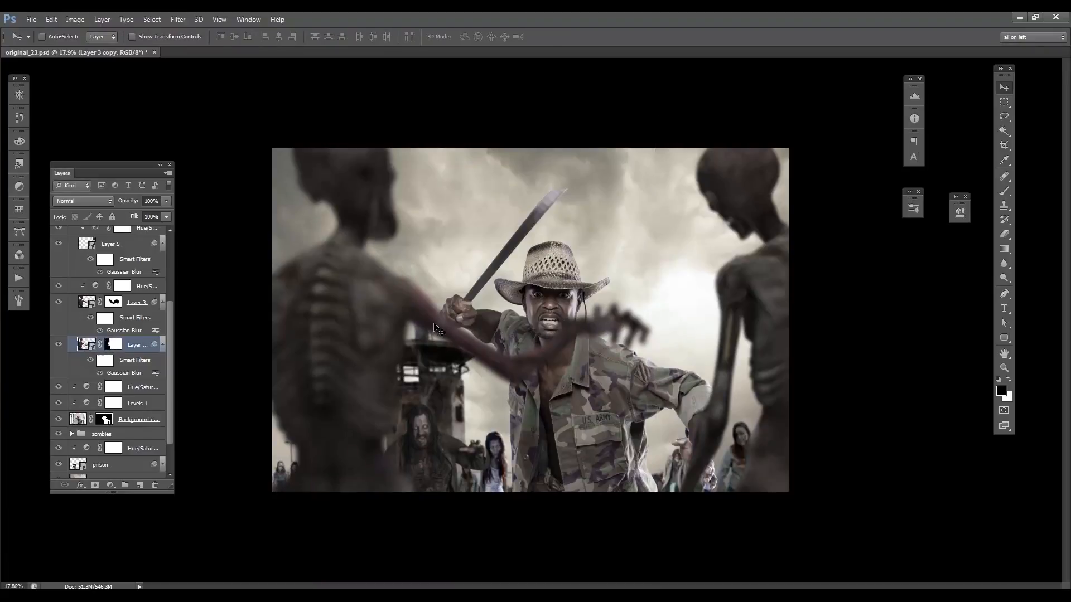
# - Select Layer 3 together with its copy and shift the whole foreground zombie slightly to the right
pyautogui.keyDown('shift'); pyautogui.click(129, 303); pyautogui.keyUp('shift')
pyautogui.moveTo(336, 283); pyautogui.dragTo(347, 296)
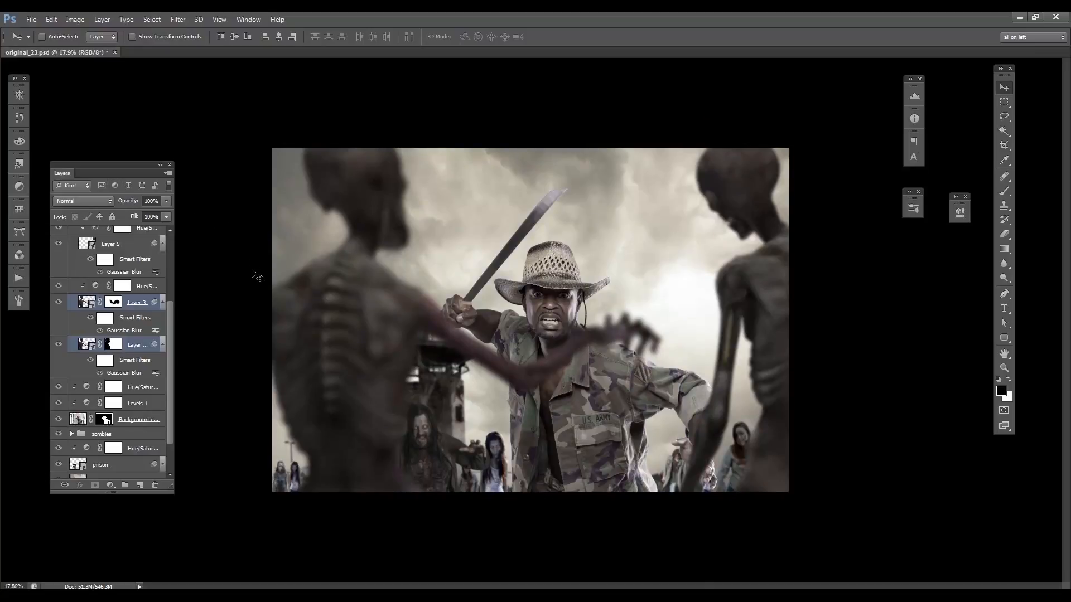
pyautogui.moveTo(271, 282); pyautogui.dragTo(291, 302)
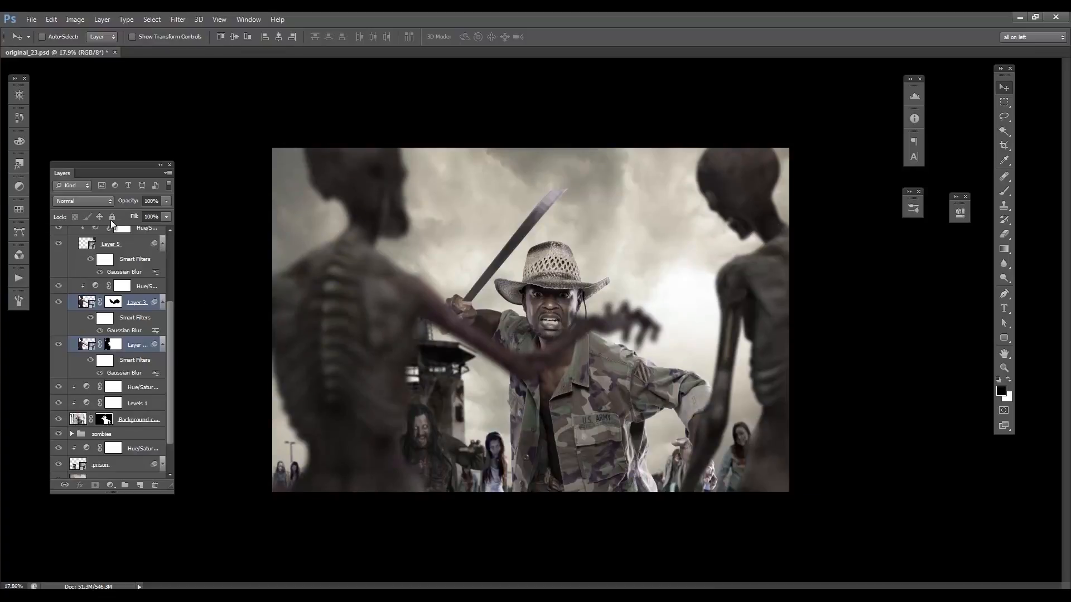
# - Scale the man on Background copy to about 106% and move him slightly to the right
pyautogui.click(140, 420)
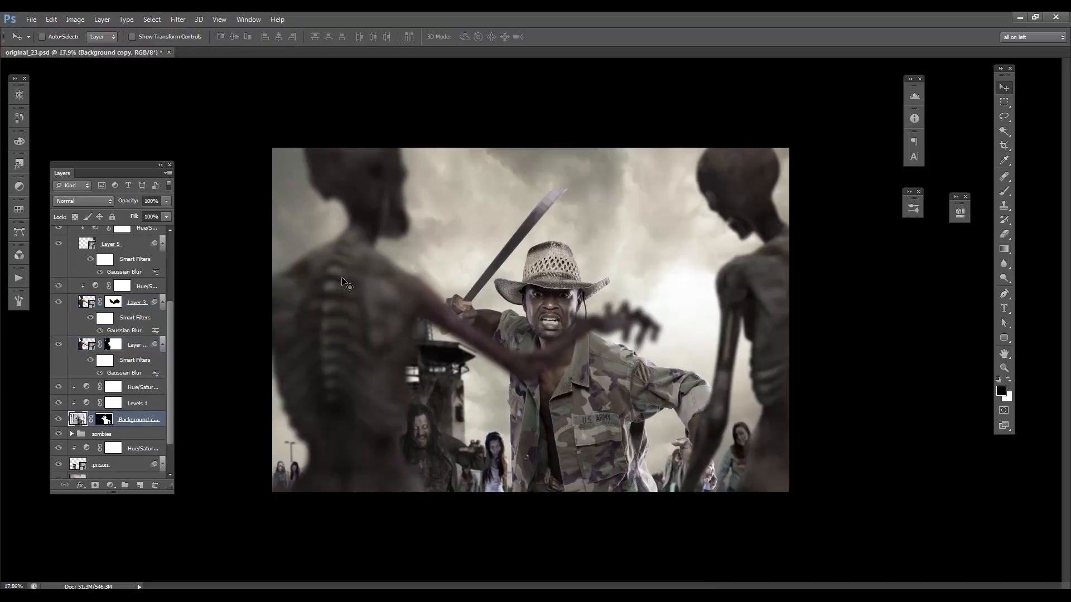
pyautogui.hotkey('ctrl', 't')
pyautogui.moveTo(780, 180); pyautogui.dragTo(791, 170)
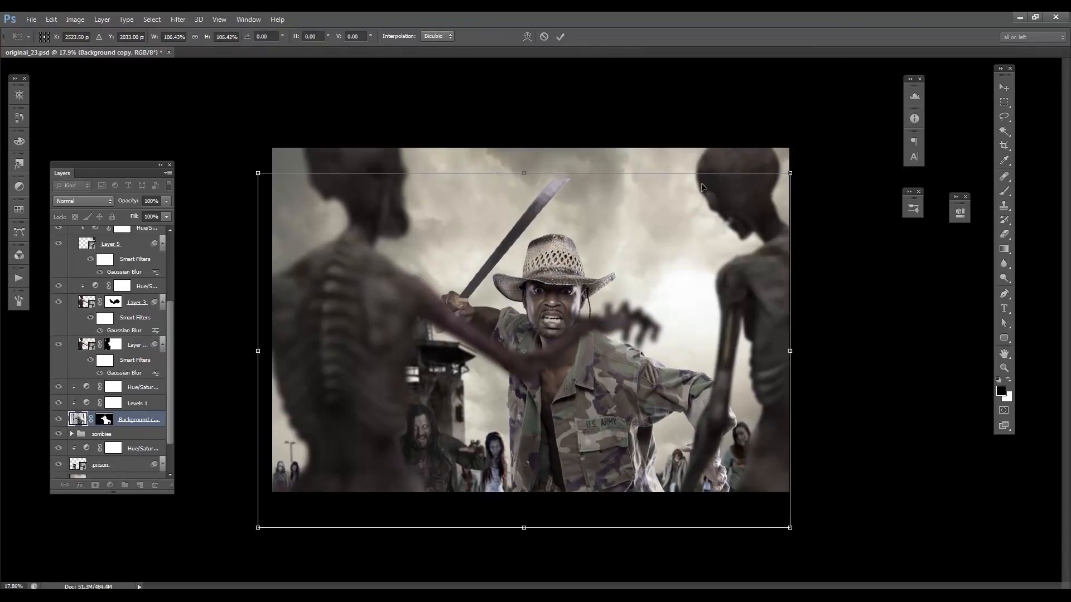
pyautogui.press('Return')
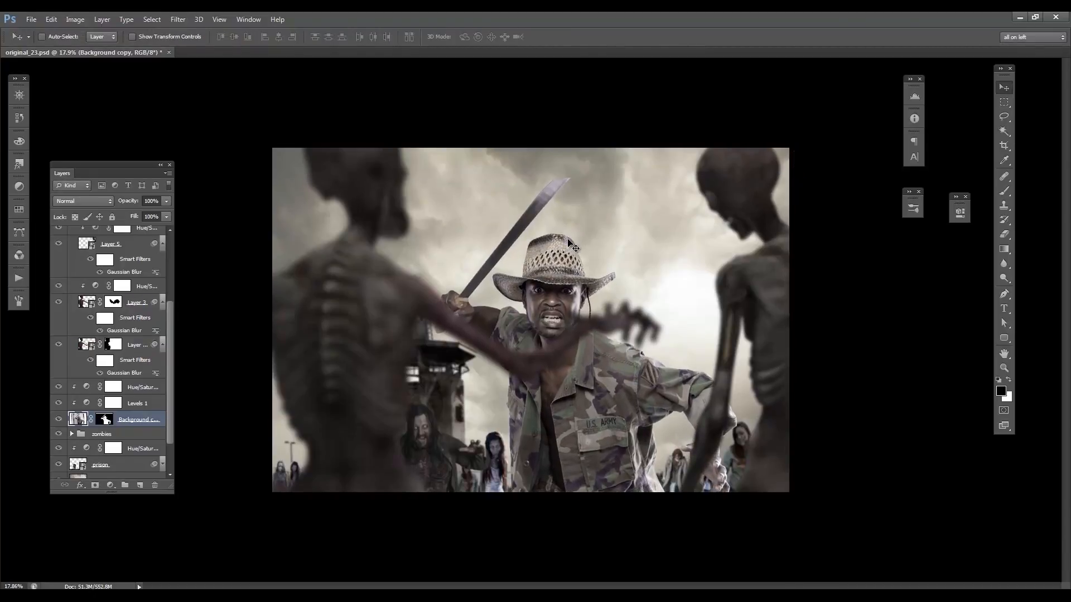
pyautogui.moveTo(565, 251)
pyautogui.mouseDown()
pyautogui.moveTo(533, 250)
pyautogui.moveTo(578, 252)
pyautogui.mouseUp()
# - Select Layer 3 and its copy again and move the foreground zombie slightly down and to the left
pyautogui.click(138, 307)
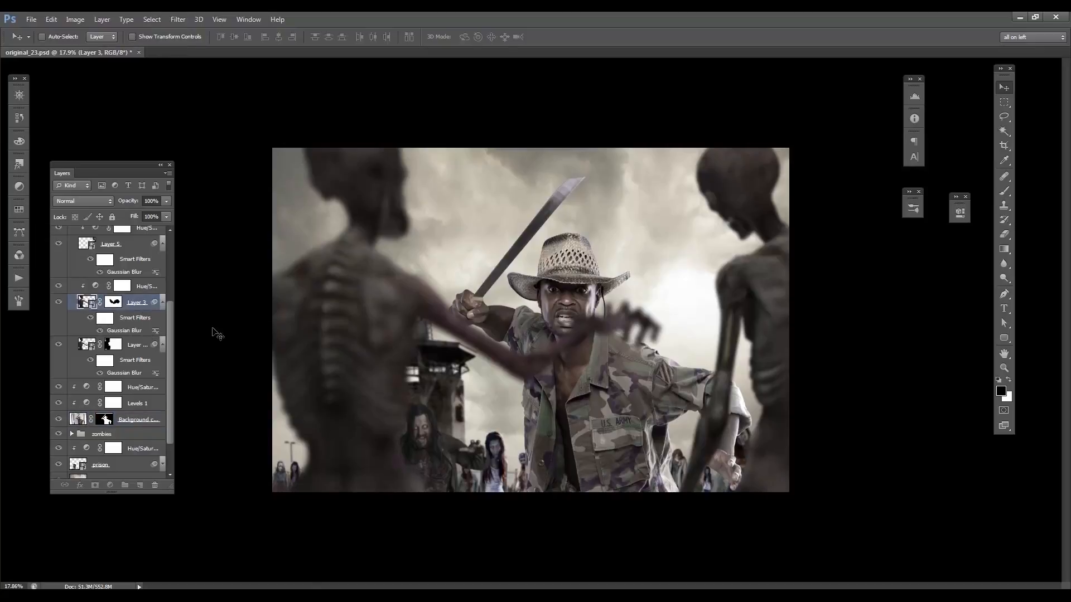
pyautogui.keyDown('shift'); pyautogui.click(146, 346); pyautogui.keyUp('shift')
pyautogui.moveTo(379, 326); pyautogui.dragTo(384, 278)
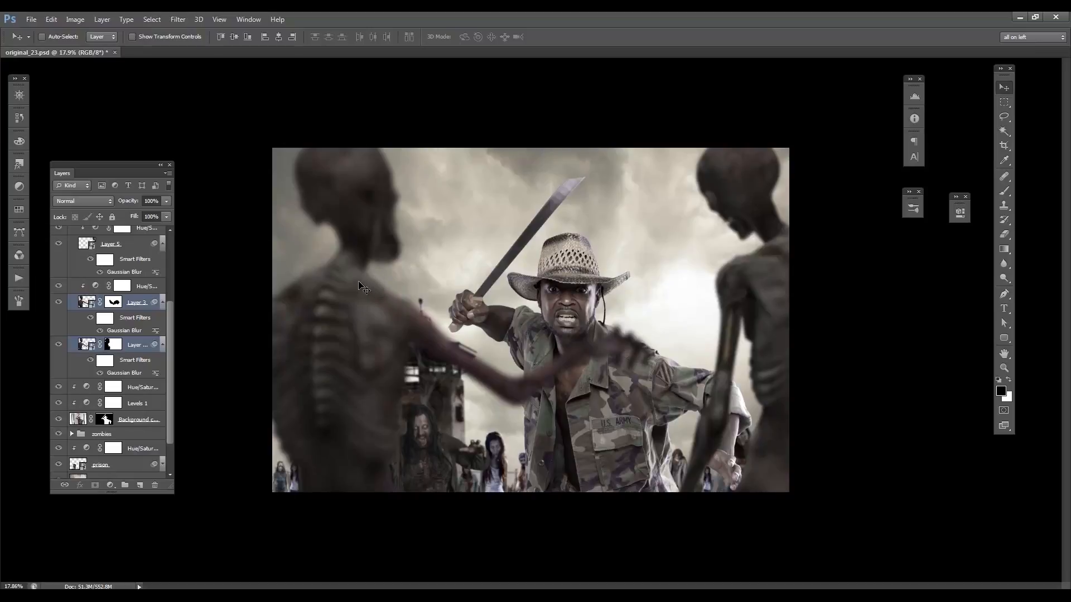
# - Disable Layer 3's mask to bring back the original arm and delete Layer 3 copy
pyautogui.click(58, 344)
pyautogui.click(110, 303)
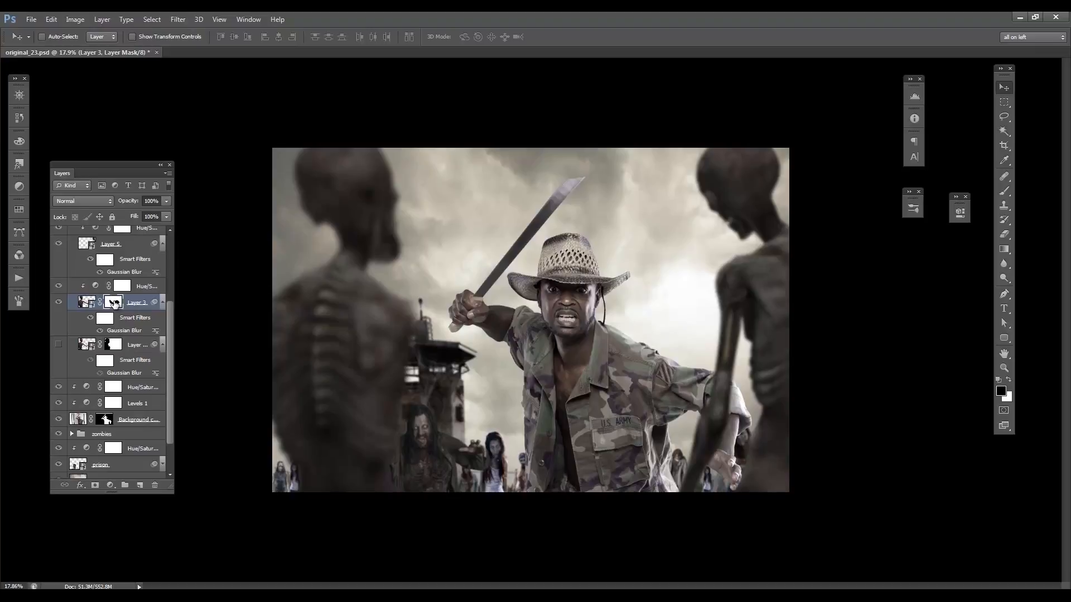
pyautogui.keyDown('shift'); pyautogui.click(112, 304); pyautogui.keyUp('shift')
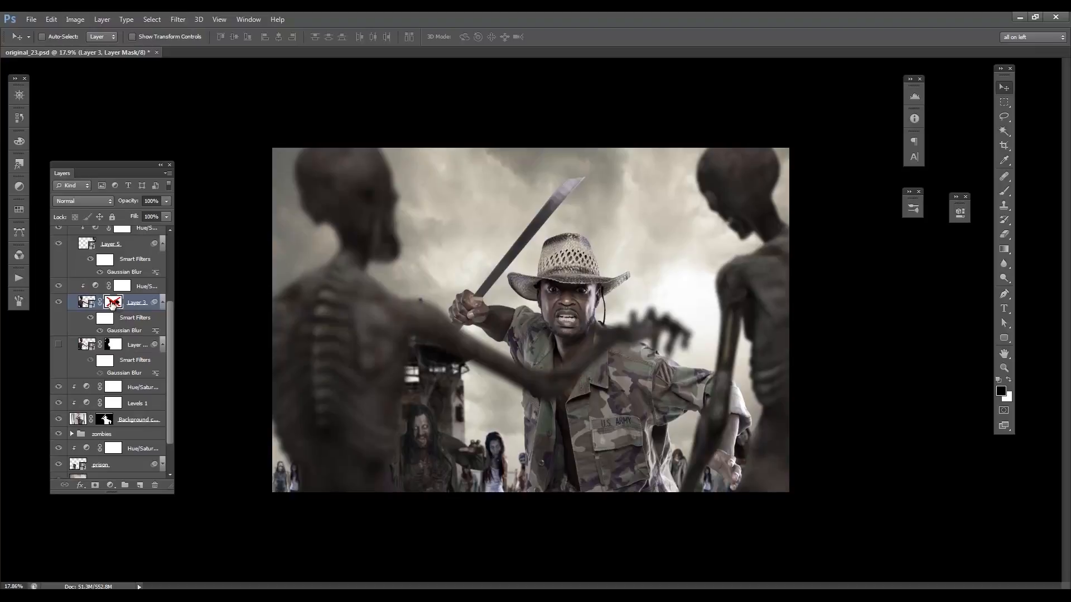
pyautogui.doubleClick(128, 343)
pyautogui.moveTo(121, 341); pyautogui.dragTo(155, 485)
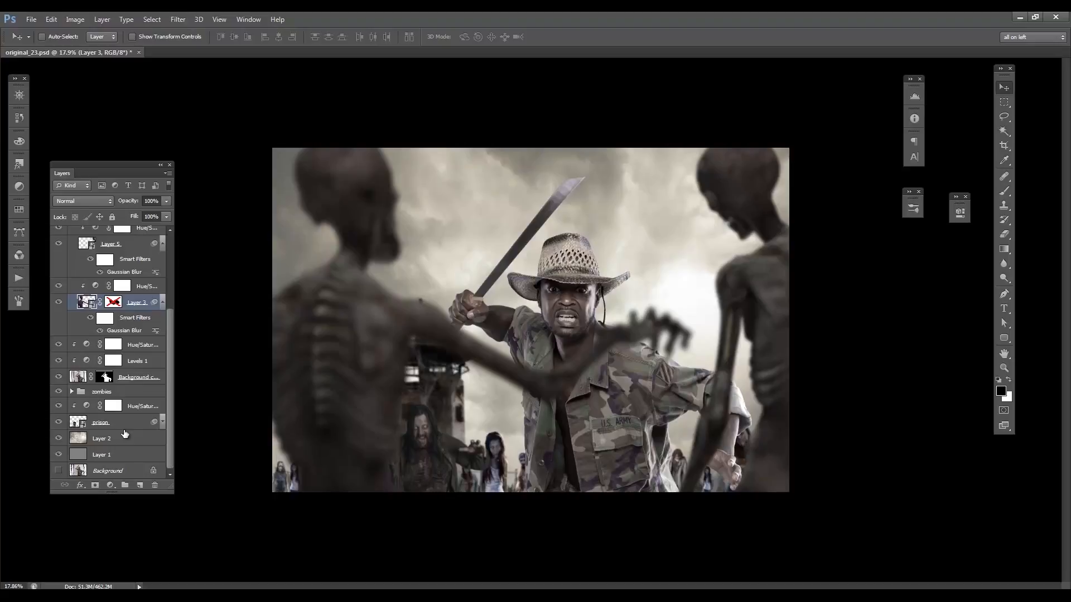
# - Turn on the Color Correction group and hide its saturation layer, keeping the red hue layer visible
pyautogui.click(173, 254)
pyautogui.click(79, 181)
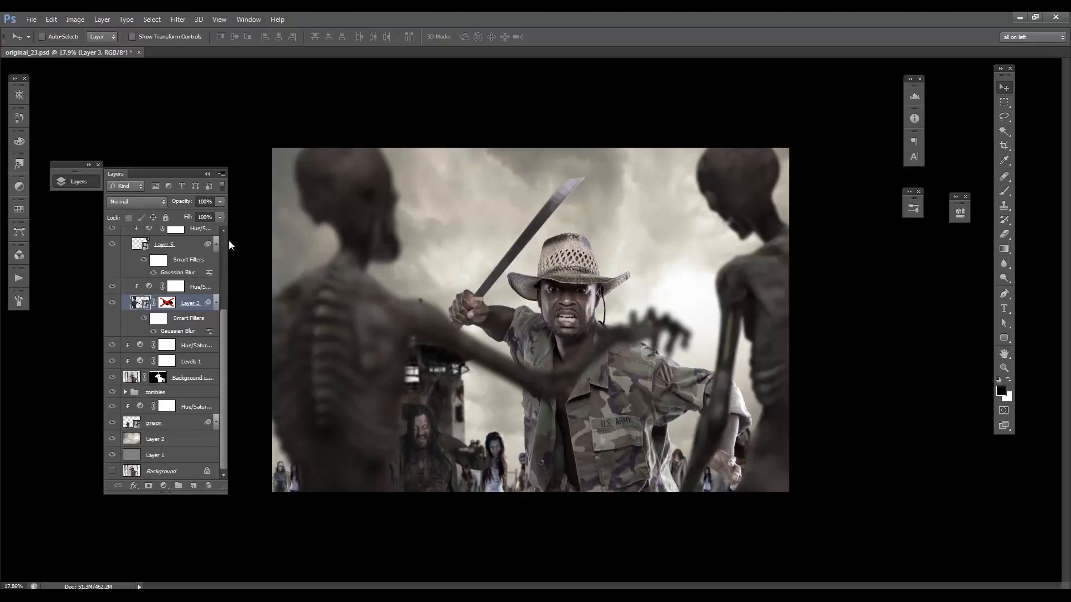
pyautogui.scroll(3, 184, 246)
pyautogui.click(112, 233)
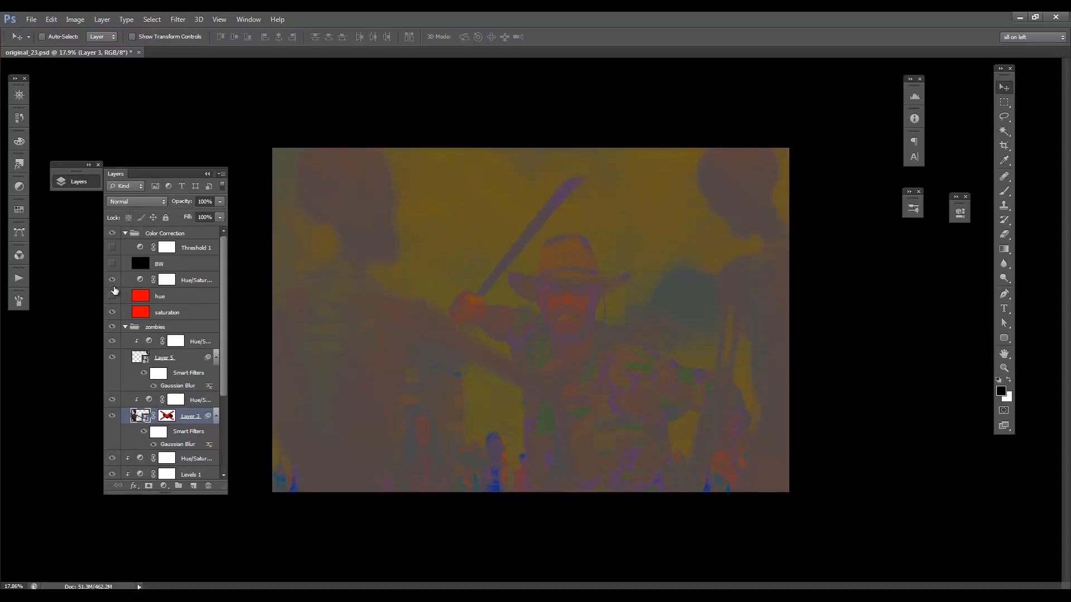
pyautogui.click(112, 296)
pyautogui.click(112, 313)
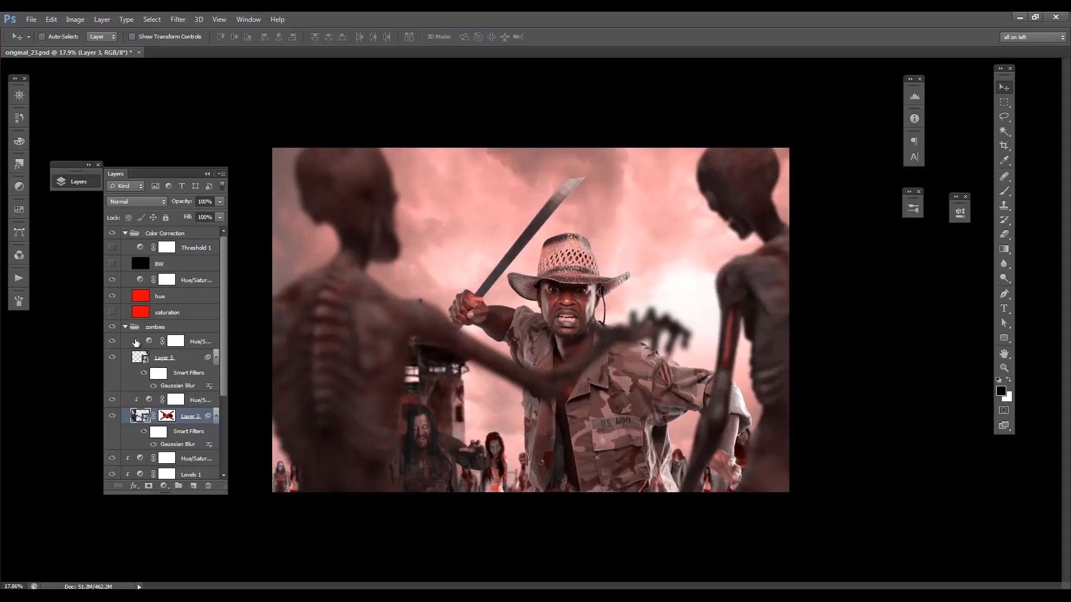
# - Add a Levels adjustment clipped to Background copy with midtones at 0.80, hide the Color Correction group, and select the adjustment's mask
pyautogui.click(125, 327)
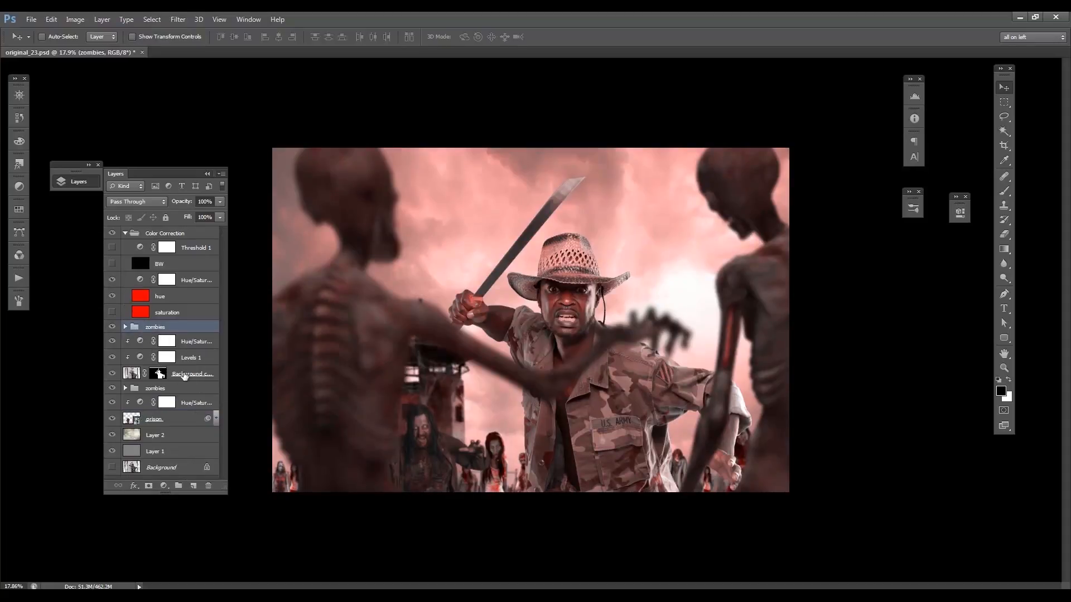
pyautogui.click(176, 375)
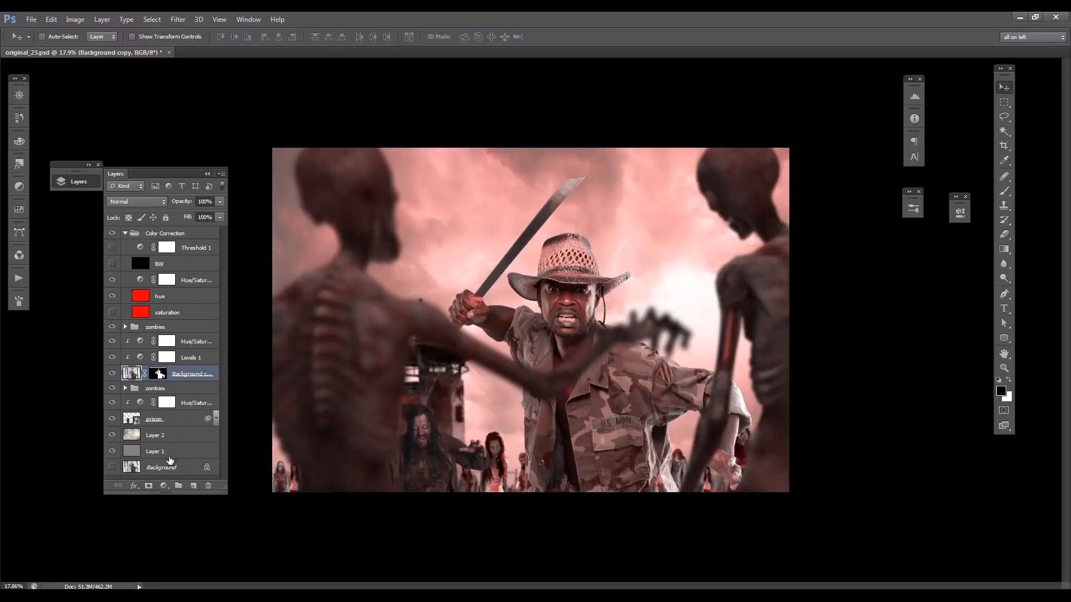
pyautogui.click(164, 486)
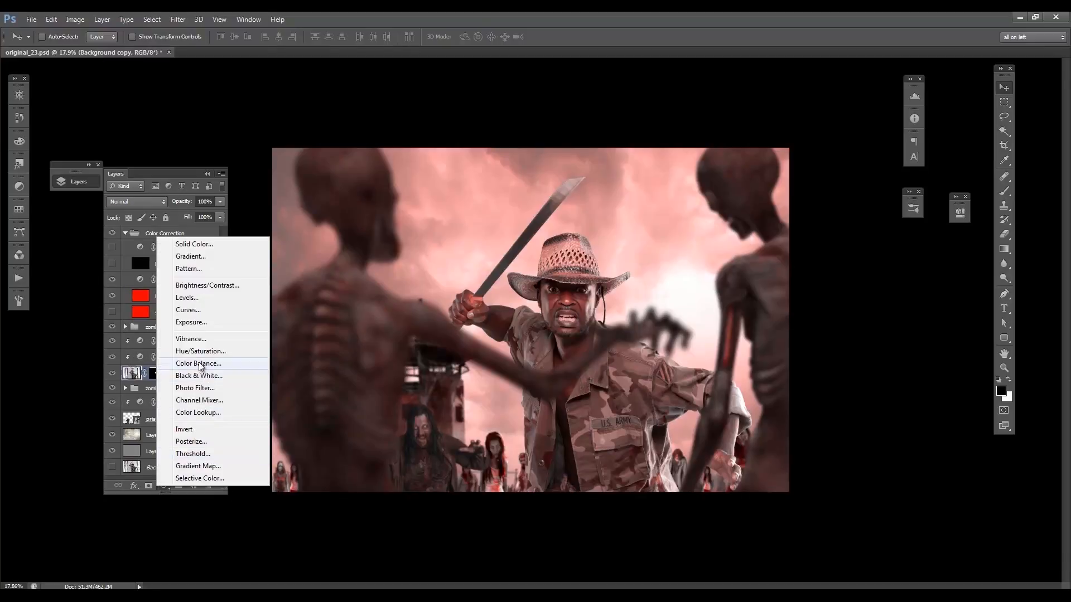
pyautogui.click(203, 298)
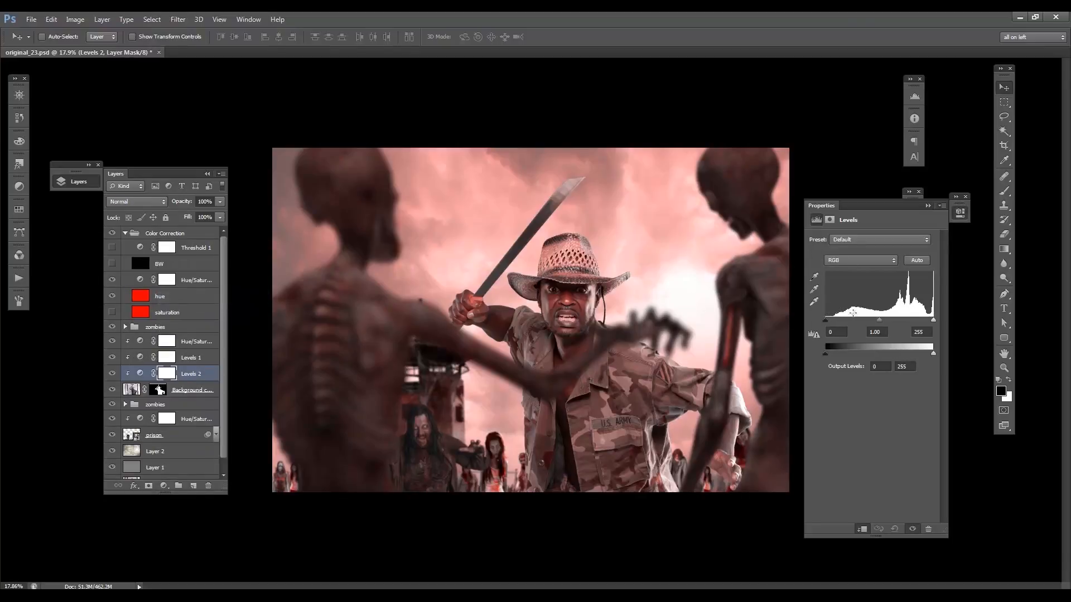
pyautogui.moveTo(879, 320); pyautogui.dragTo(884, 322)
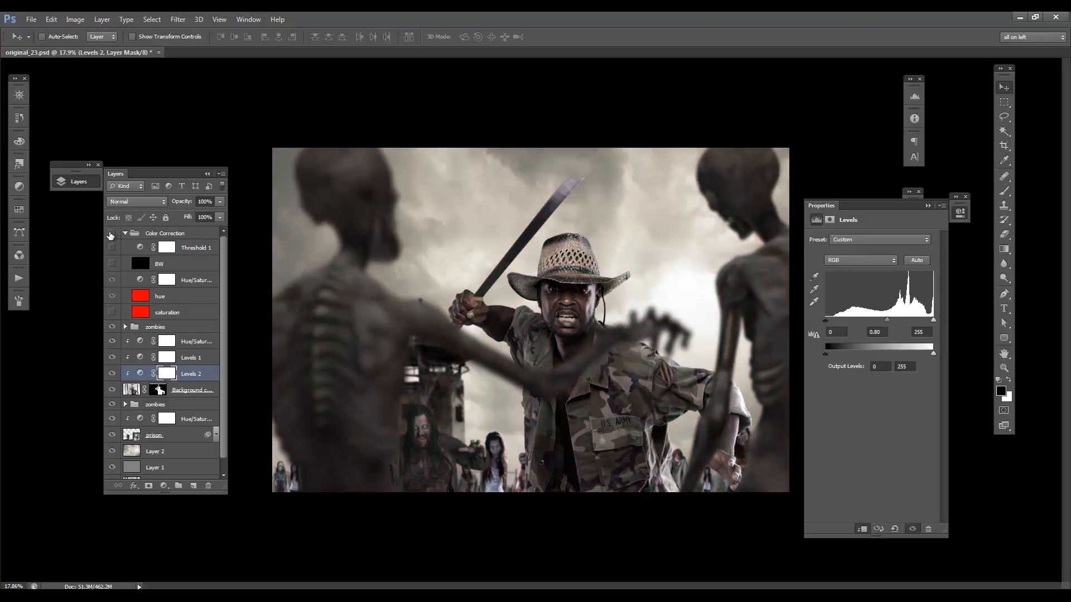
pyautogui.click(166, 375)
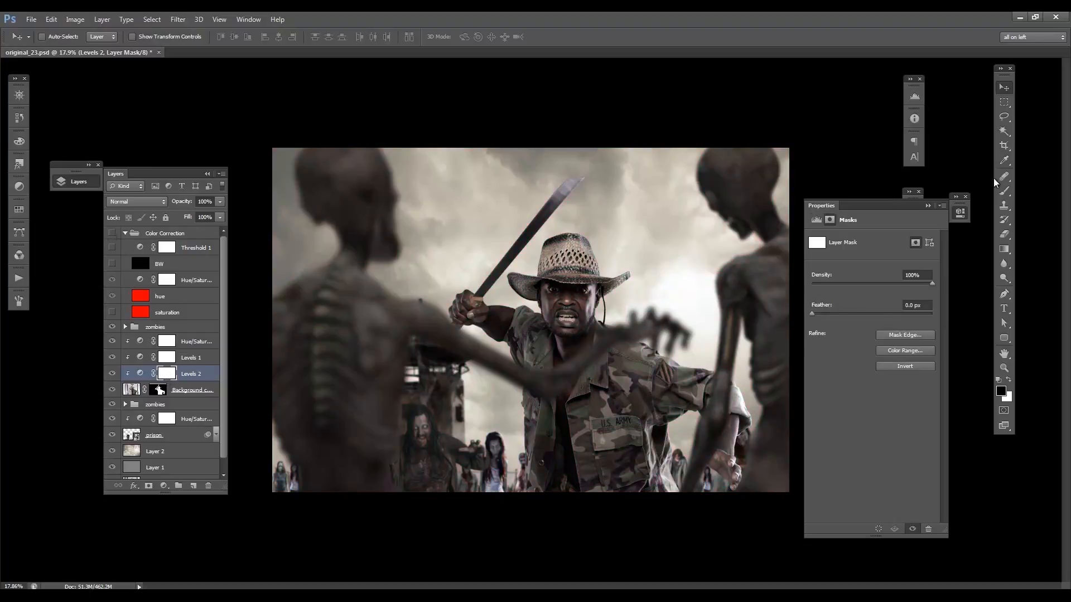
# - Invert the Levels 2 mask to black and paint white at 20% flow over the man's jacket, body and face
pyautogui.click(1004, 190)
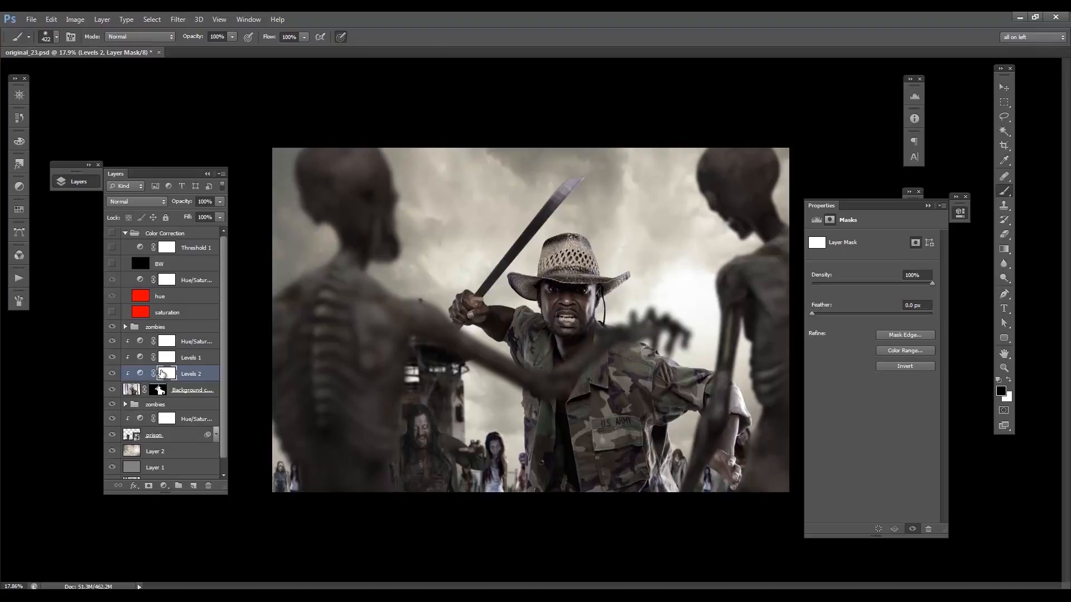
pyautogui.hotkey('ctrl', 'i')
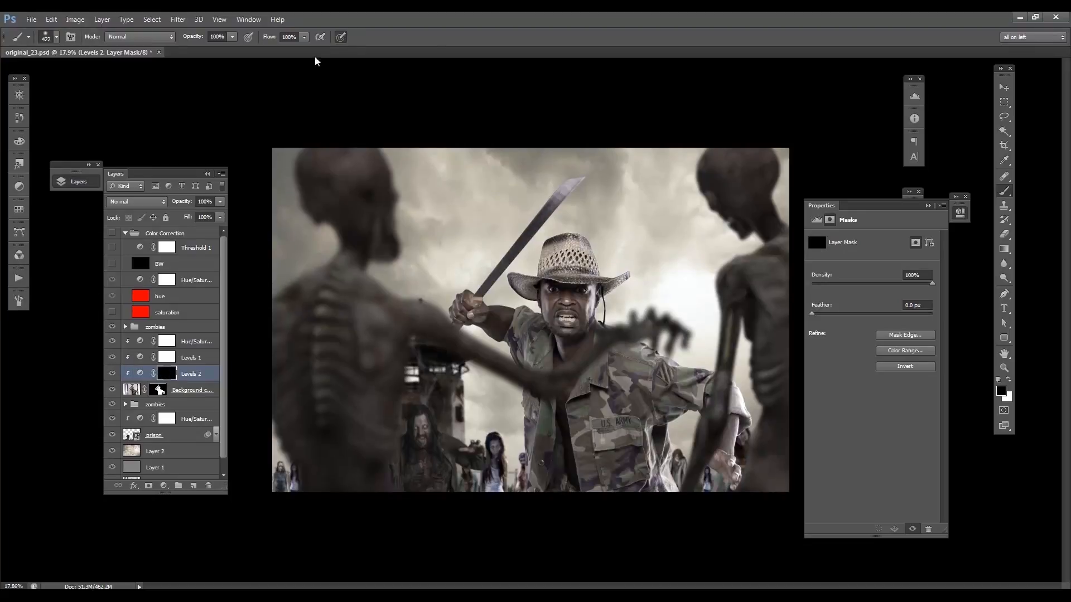
pyautogui.moveTo(263, 39); pyautogui.dragTo(217, 38)
pyautogui.click(1008, 380)
pyautogui.moveTo(542, 379)
pyautogui.mouseDown()
pyautogui.moveTo(536, 421)
pyautogui.moveTo(598, 442)
pyautogui.moveTo(601, 462)
pyautogui.moveTo(631, 490)
pyautogui.moveTo(583, 385)
pyautogui.moveTo(607, 367)
pyautogui.moveTo(642, 412)
pyautogui.moveTo(711, 402)
pyautogui.moveTo(713, 472)
pyautogui.moveTo(683, 386)
pyautogui.moveTo(628, 360)
pyautogui.moveTo(609, 477)
pyautogui.moveTo(661, 524)
pyautogui.mouseUp()
pyautogui.moveTo(584, 360)
pyautogui.mouseDown()
pyautogui.moveTo(543, 351)
pyautogui.moveTo(540, 338)
pyautogui.moveTo(526, 345)
pyautogui.moveTo(539, 360)
pyautogui.moveTo(598, 326)
pyautogui.moveTo(664, 442)
pyautogui.moveTo(633, 339)
pyautogui.moveTo(541, 277)
pyautogui.mouseUp()
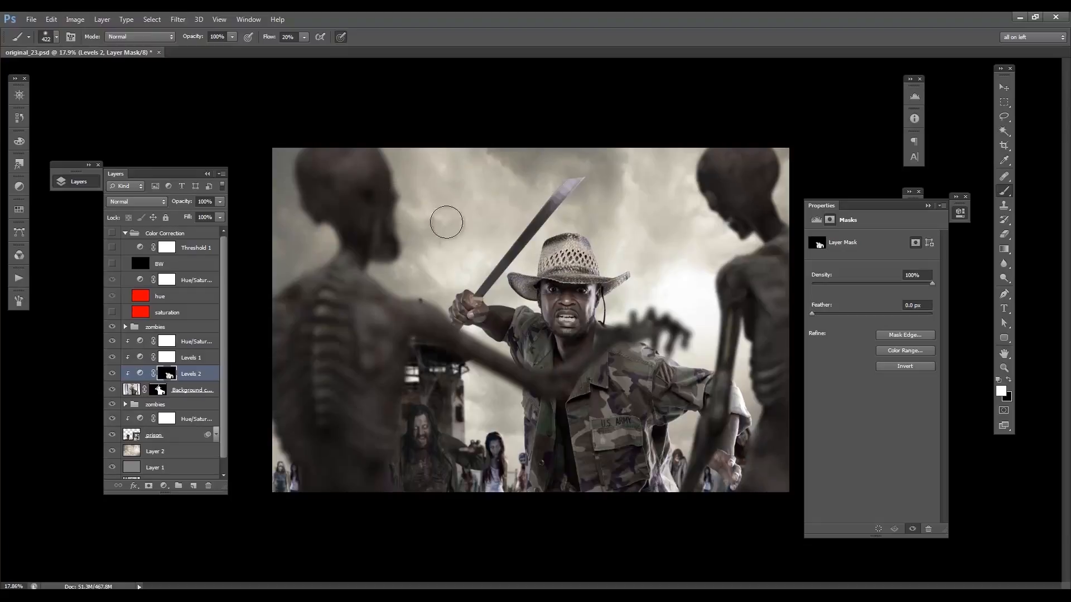
# - Lower the Levels 2 adjustment's opacity to 68% and switch back to the Move tool
pyautogui.click(221, 201)
pyautogui.moveTo(221, 214); pyautogui.dragTo(203, 215)
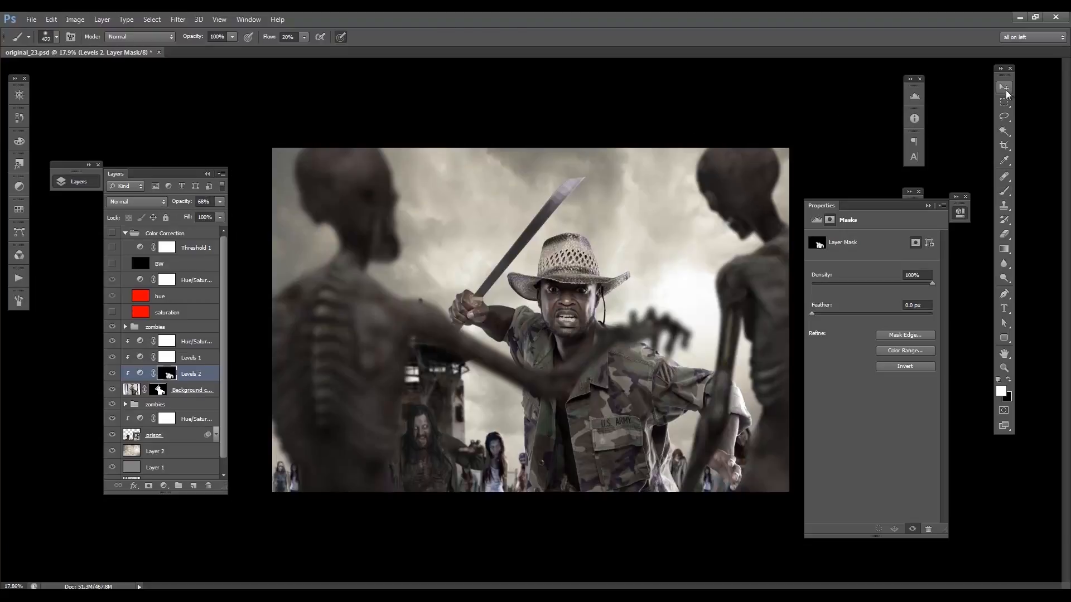
pyautogui.press('v')
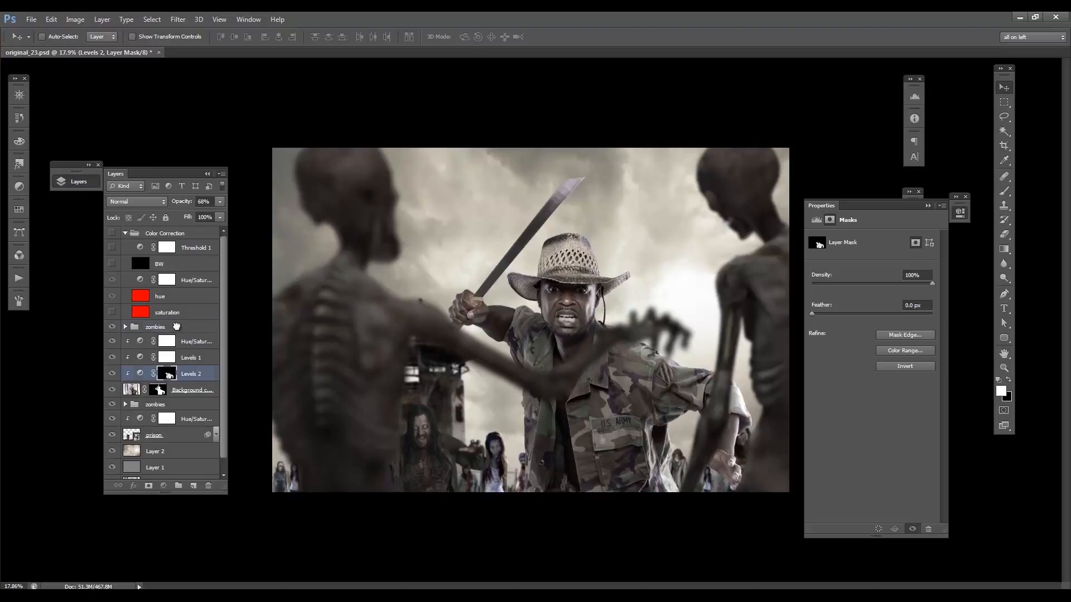
# - Collapse the Color Correction group and add a Gradient Map adjustment directly above the upper zombies group
pyautogui.click(161, 329)
pyautogui.click(126, 233)
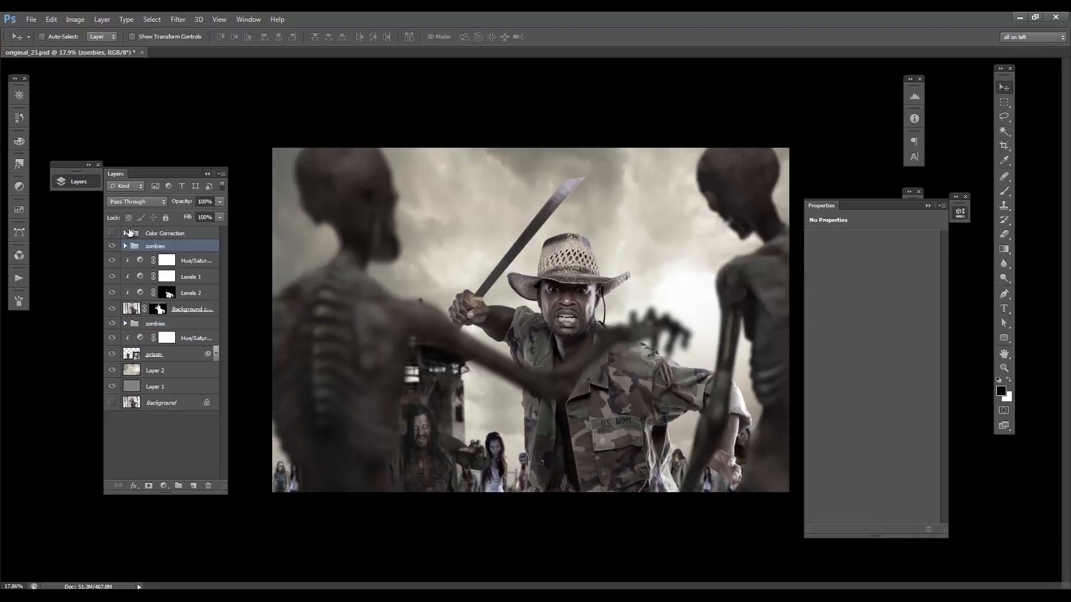
pyautogui.click(163, 485)
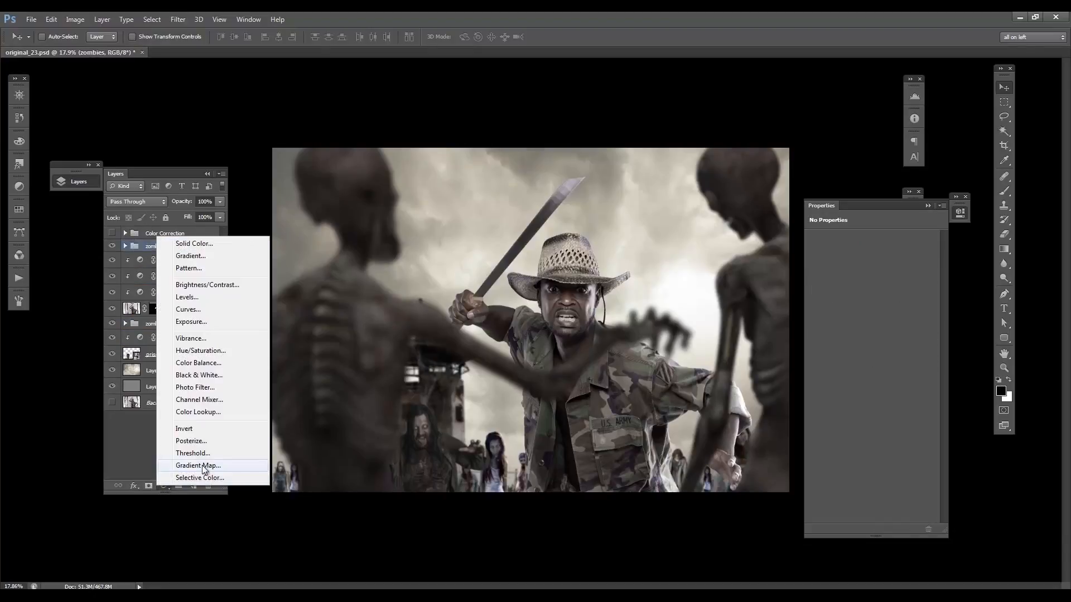
pyautogui.click(201, 466)
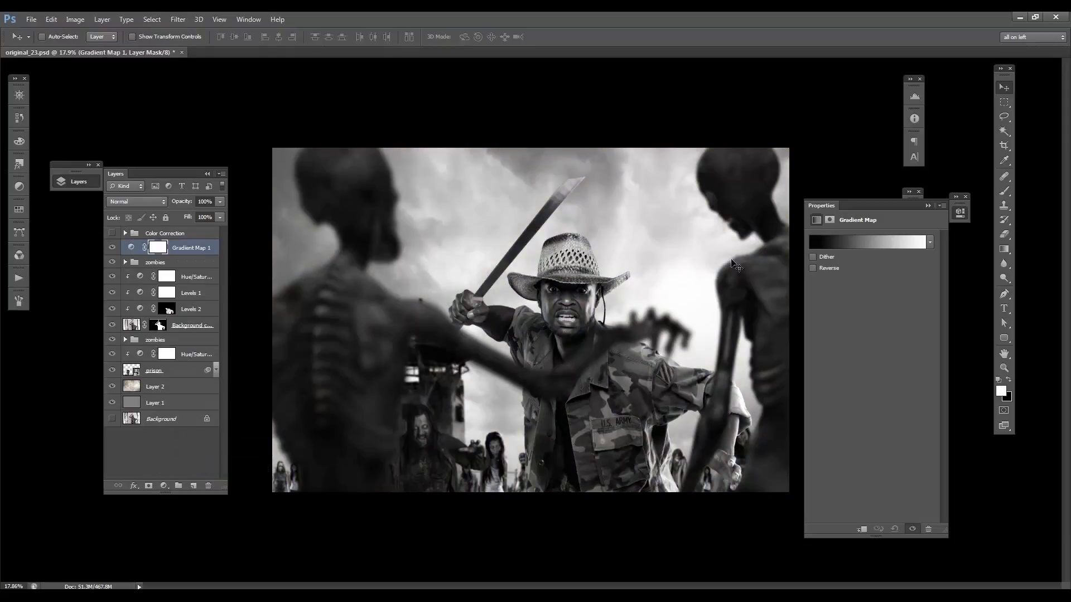
# - Add a middle color stop at 50% to Gradient Map 1's gradient and give it a dark brown with hue 32
pyautogui.click(833, 248)
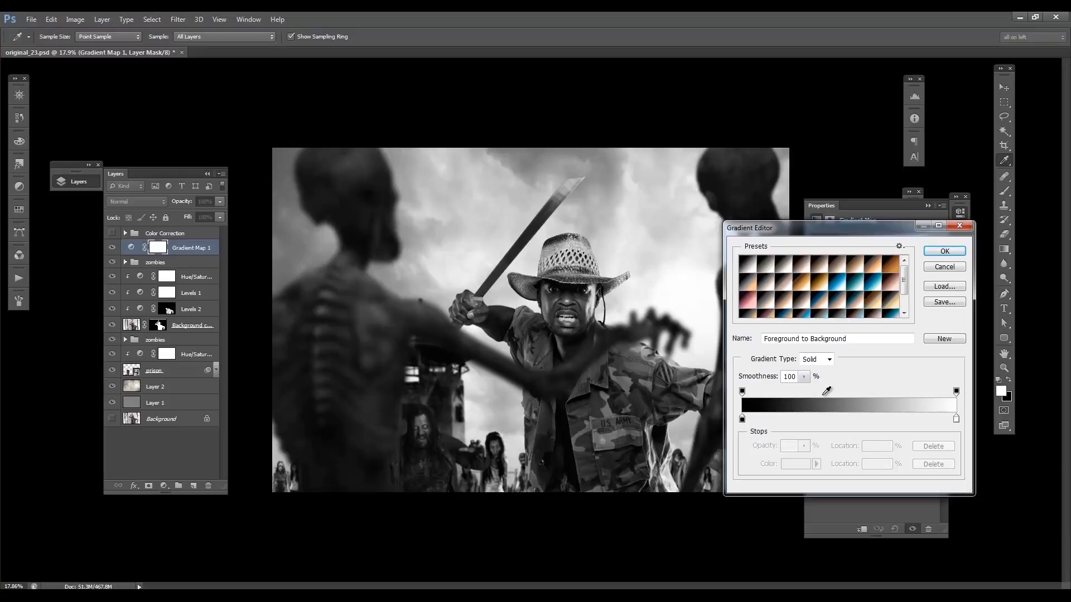
pyautogui.doubleClick(849, 419)
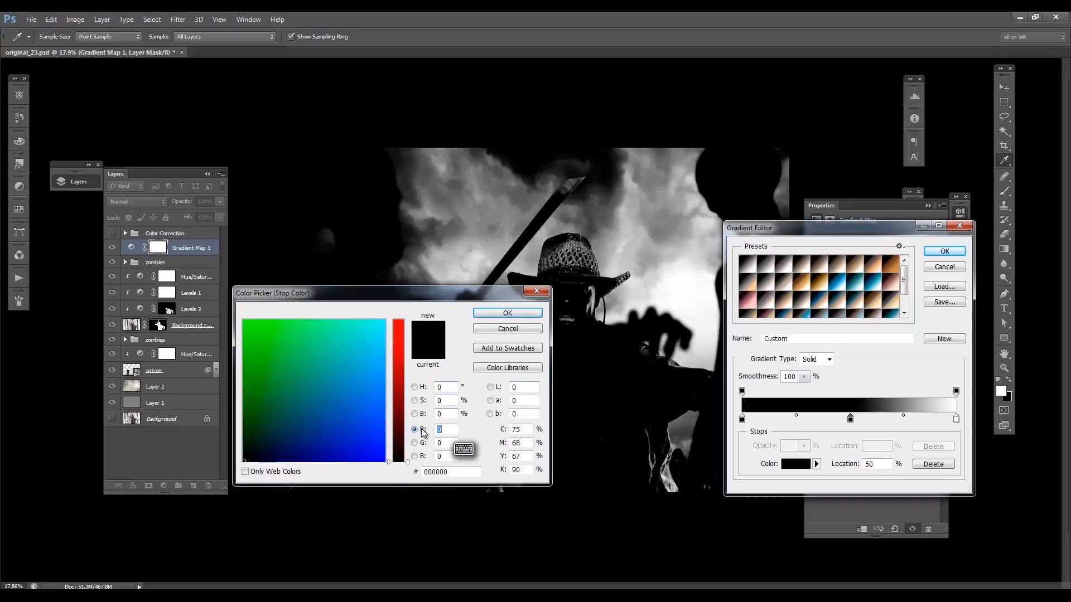
pyautogui.click(415, 388)
pyautogui.click(398, 449)
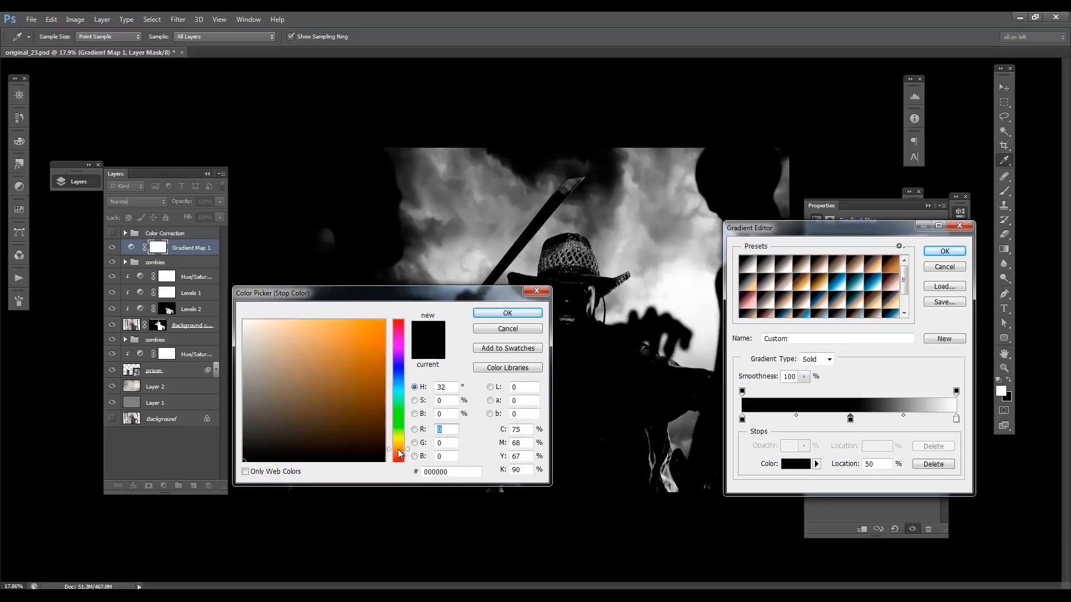
pyautogui.moveTo(279, 434); pyautogui.dragTo(285, 438)
pyautogui.moveTo(427, 300); pyautogui.dragTo(226, 335)
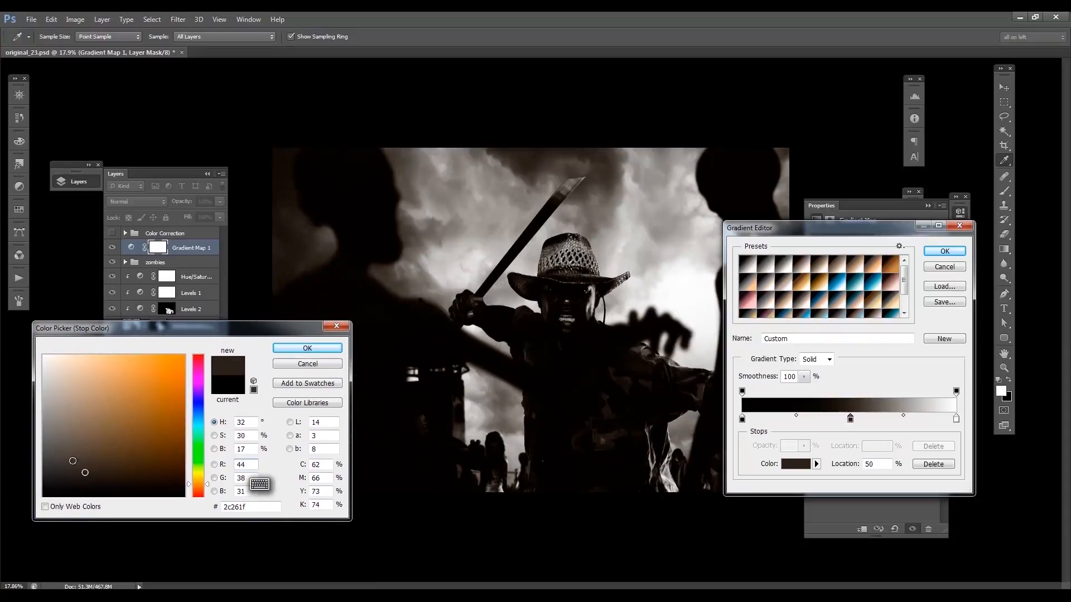
pyautogui.click(112, 475)
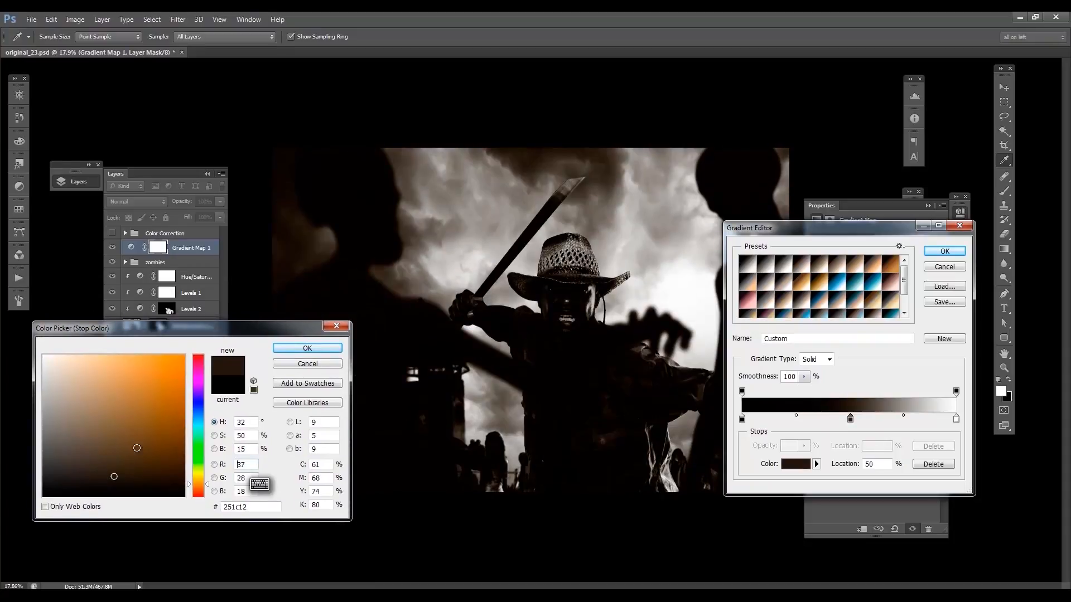
pyautogui.moveTo(116, 464)
pyautogui.mouseDown()
pyautogui.moveTo(112, 439)
pyautogui.moveTo(114, 453)
pyautogui.mouseUp()
pyautogui.click(307, 348)
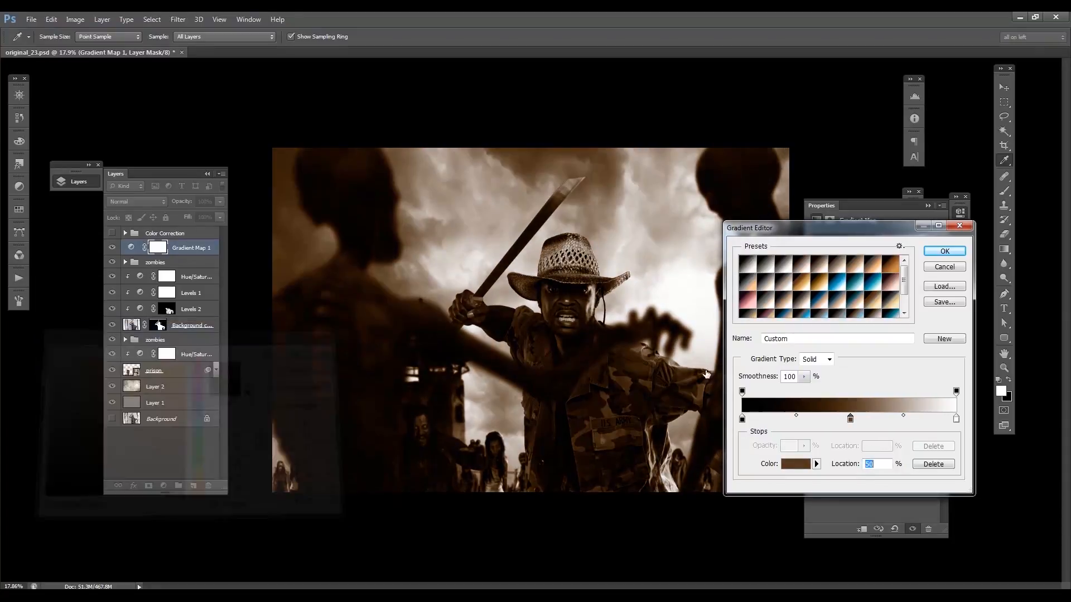
# - Change the white end stop of the gradient to a pale, slightly pinkish off-white and accept the gradient
pyautogui.click(957, 419)
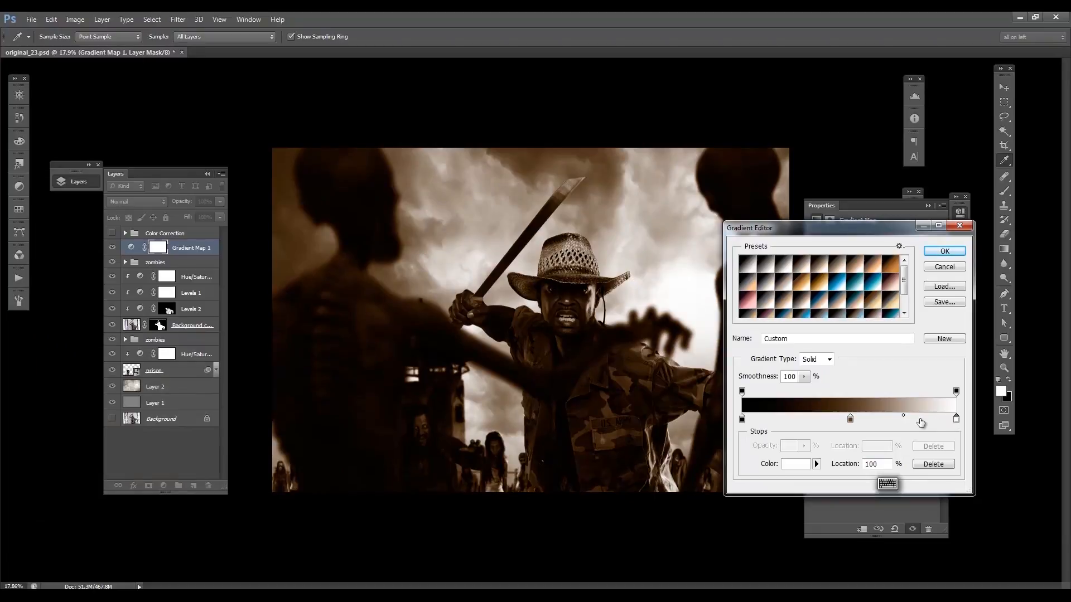
pyautogui.click(806, 461)
pyautogui.moveTo(199, 491); pyautogui.dragTo(200, 490)
pyautogui.moveTo(58, 383); pyautogui.dragTo(45, 369)
pyautogui.click(316, 348)
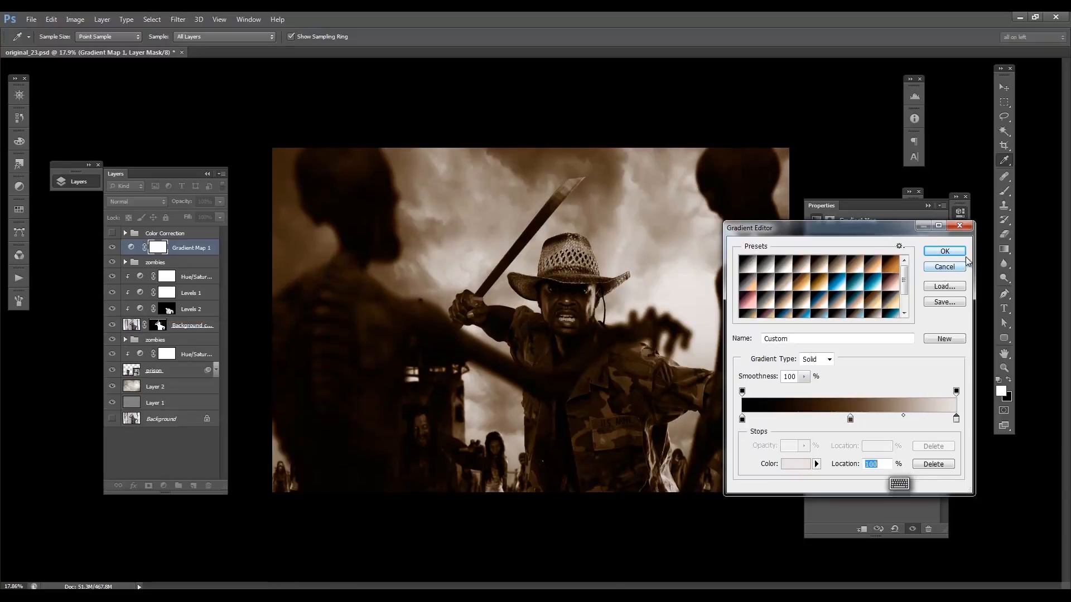
pyautogui.click(944, 251)
# - Try Soft Light on Gradient Map 1, and settle on the Multiply blend mode at 38% opacity
pyautogui.click(137, 201)
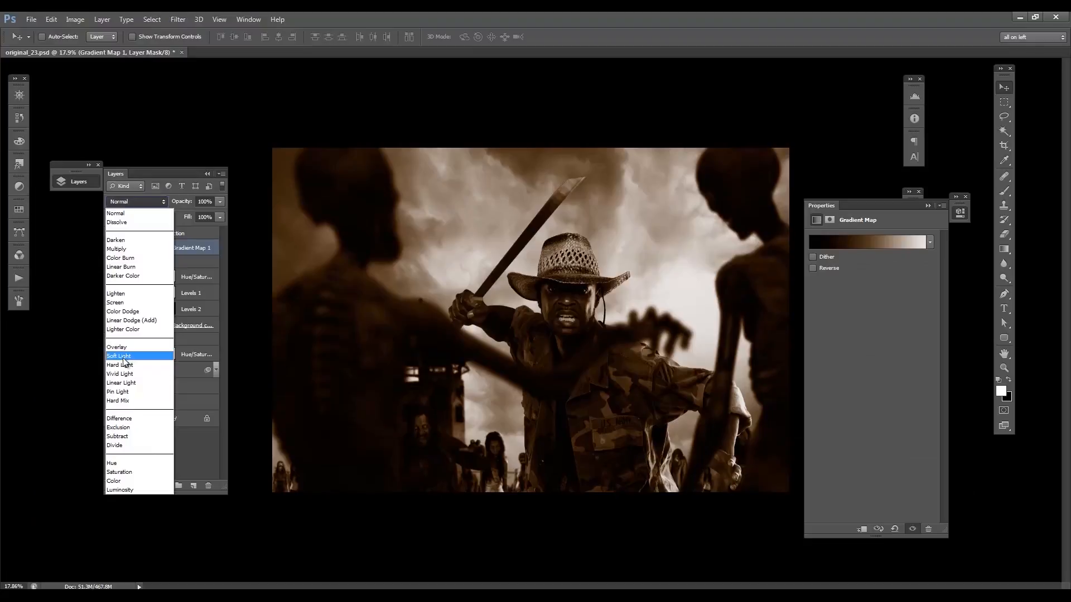
pyautogui.click(120, 353)
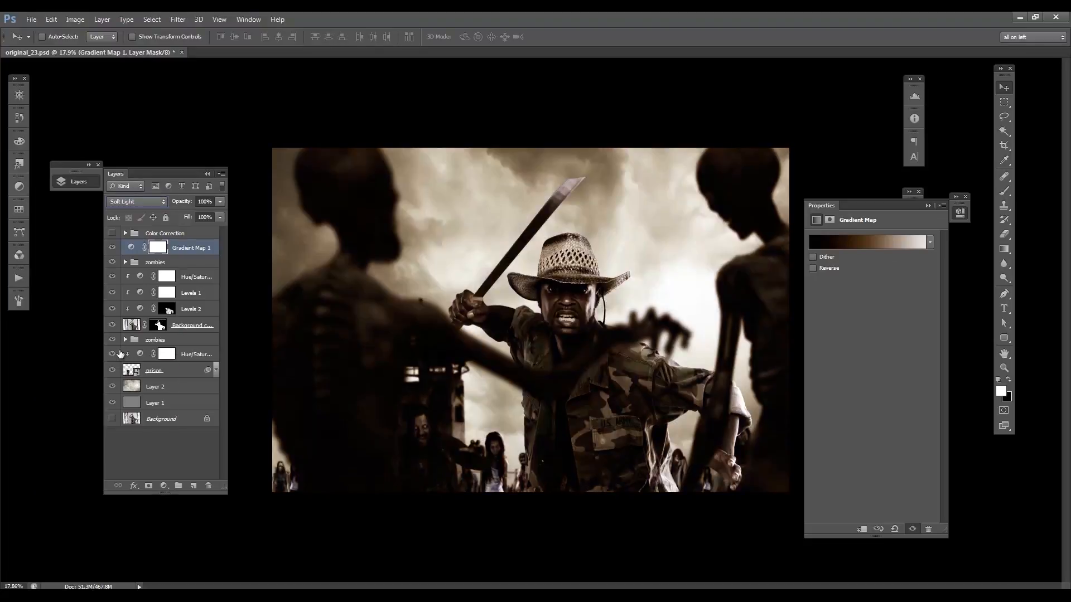
pyautogui.click(146, 199)
pyautogui.click(143, 246)
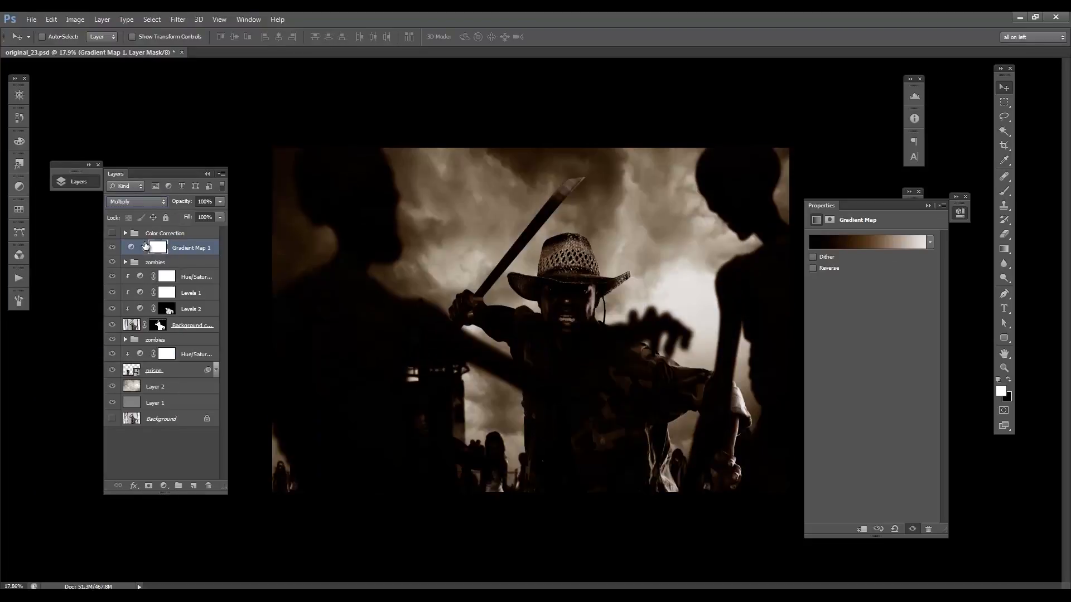
pyautogui.click(153, 200)
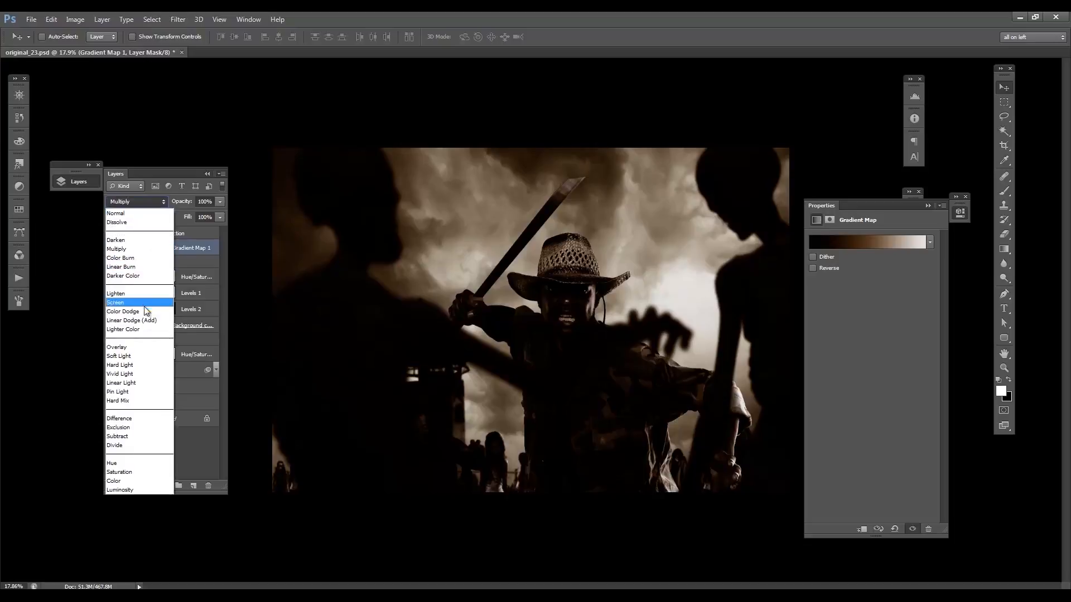
pyautogui.click(140, 249)
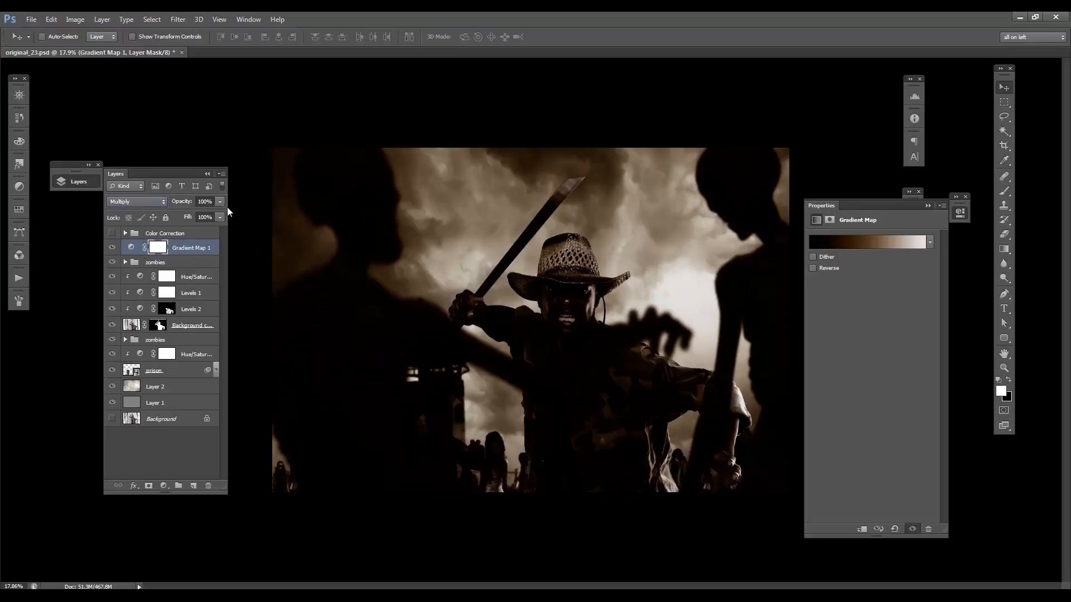
pyautogui.click(220, 202)
pyautogui.moveTo(177, 218); pyautogui.dragTo(184, 214)
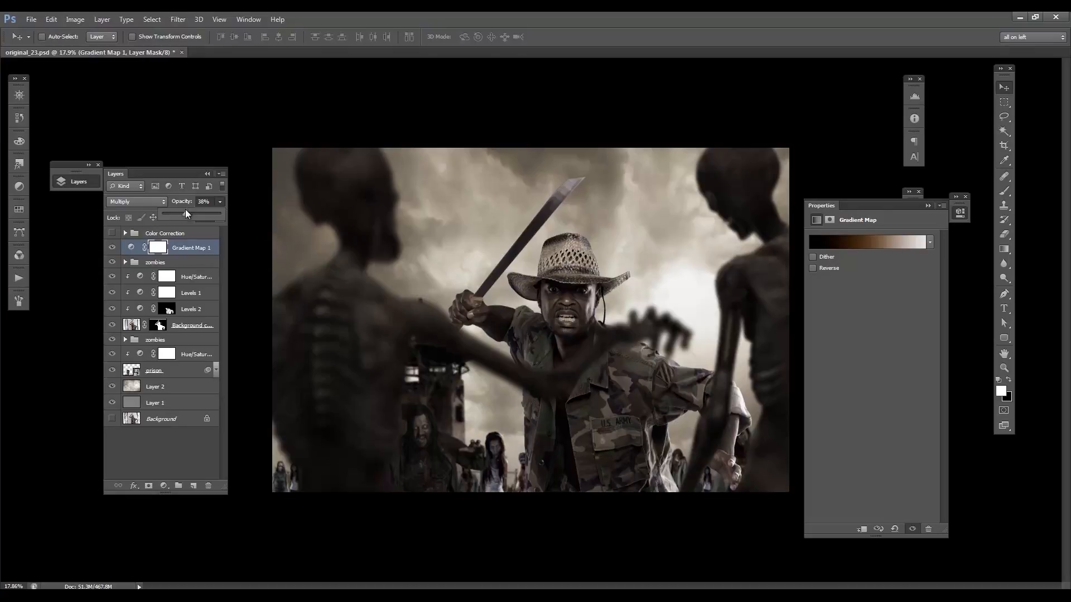
# - Add a second Gradient Map adjustment above Gradient Map 1 and insert a middle color stop at 49% in its gradient
pyautogui.click(160, 486)
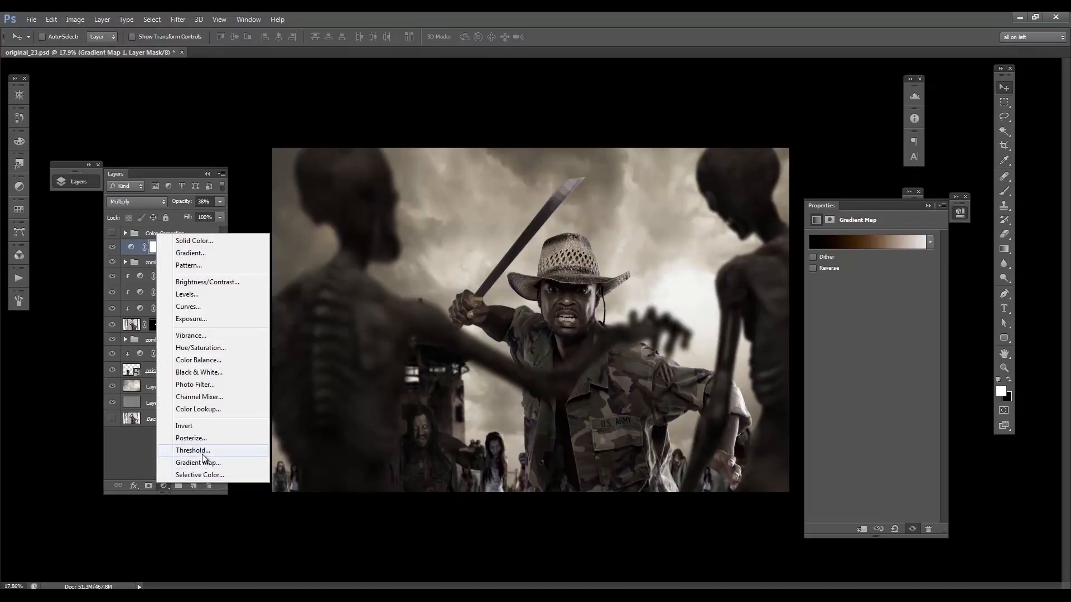
pyautogui.click(200, 461)
pyautogui.click(861, 244)
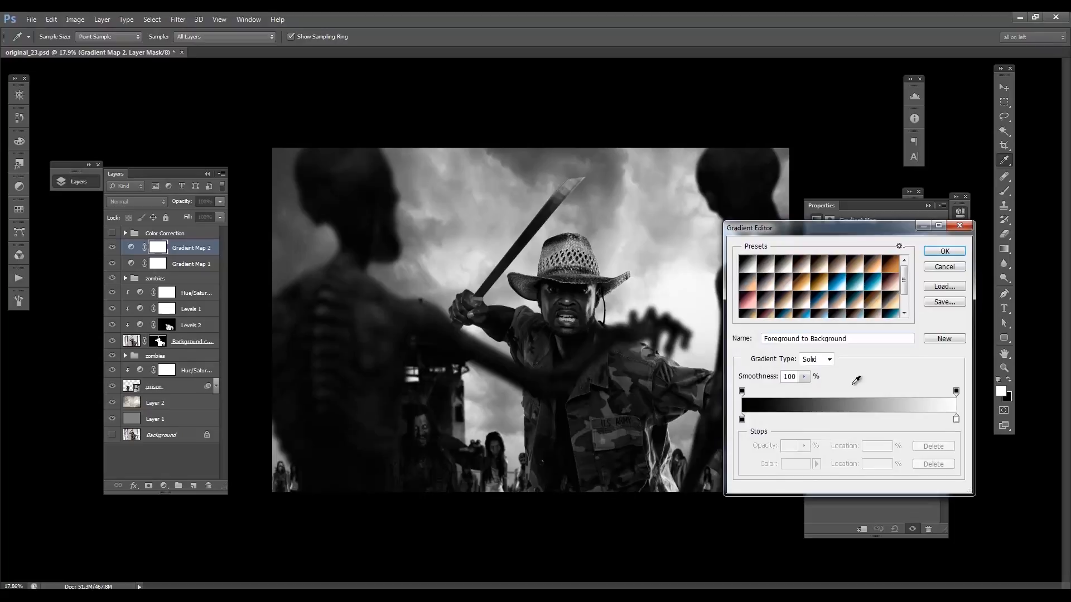
pyautogui.click(847, 418)
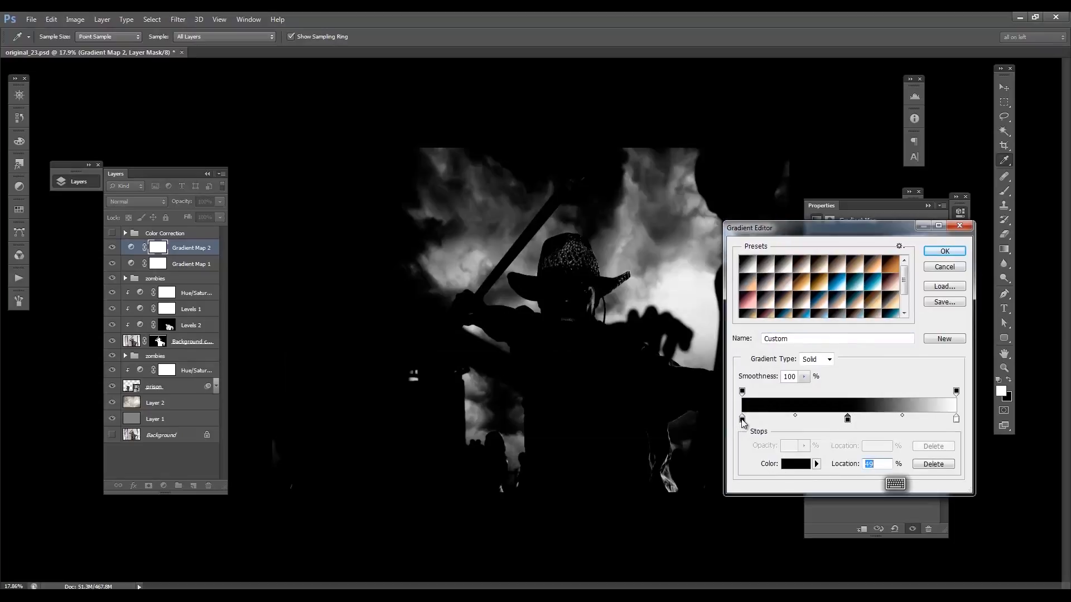
# - Set the gradient's starting shadow stop at 0% to the very dark brown 170a01
pyautogui.click(741, 418)
pyautogui.click(790, 465)
pyautogui.moveTo(204, 494)
pyautogui.mouseDown()
pyautogui.moveTo(173, 472)
pyautogui.moveTo(179, 485)
pyautogui.mouseUp()
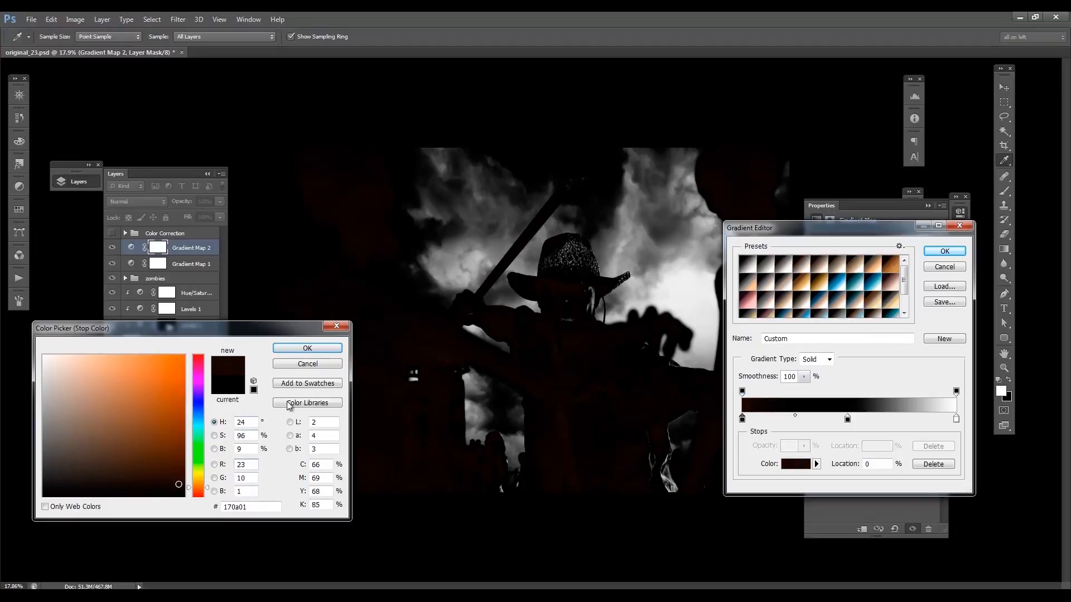
pyautogui.click(307, 348)
# - Set the gradient's middle stop at 49% to the dark brown 1e1612
pyautogui.click(847, 419)
pyautogui.click(795, 464)
pyautogui.click(198, 490)
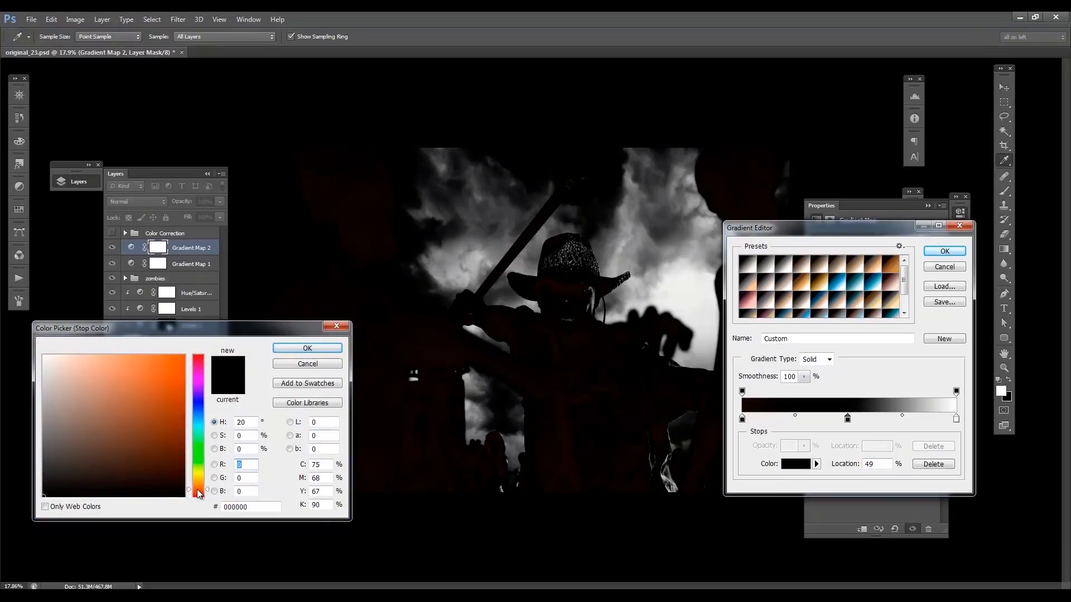
pyautogui.moveTo(123, 458); pyautogui.dragTo(110, 475)
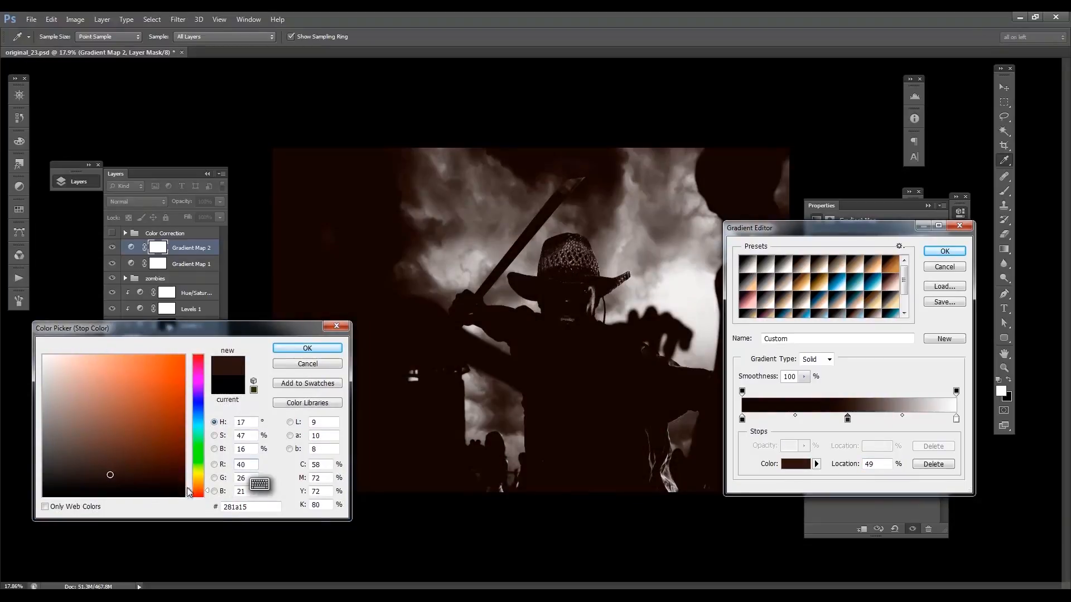
pyautogui.moveTo(200, 491); pyautogui.dragTo(200, 488)
pyautogui.moveTo(115, 474); pyautogui.dragTo(101, 480)
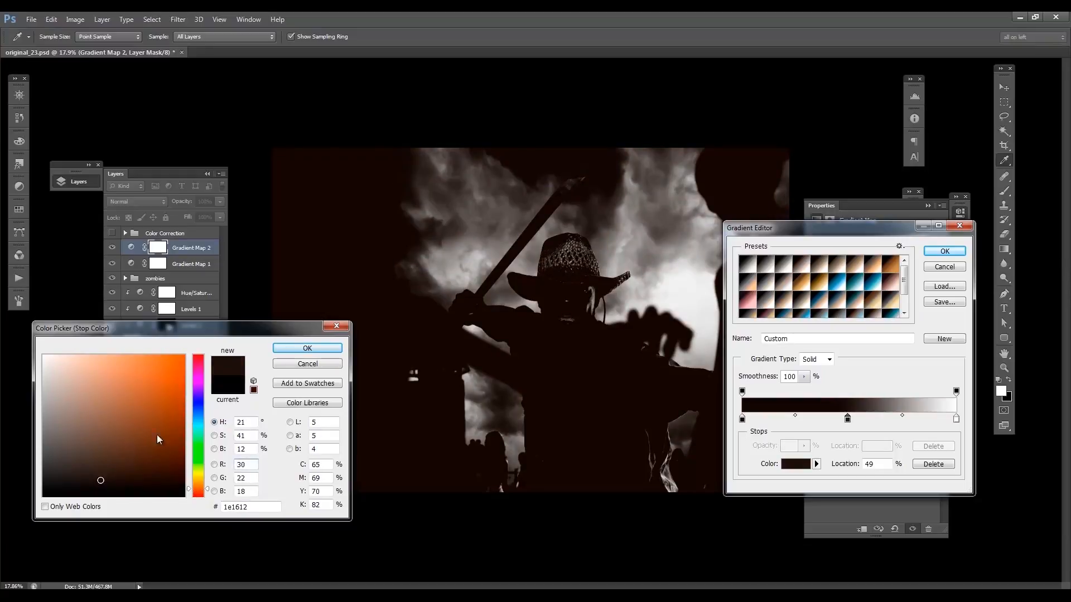
pyautogui.click(307, 348)
# - Set the gradient's end stop at 100% to the near-black 161615 and accept the gradient
pyautogui.click(956, 419)
pyautogui.click(792, 468)
pyautogui.moveTo(191, 484); pyautogui.dragTo(198, 489)
pyautogui.moveTo(46, 465)
pyautogui.mouseDown()
pyautogui.moveTo(55, 475)
pyautogui.moveTo(48, 484)
pyautogui.mouseUp()
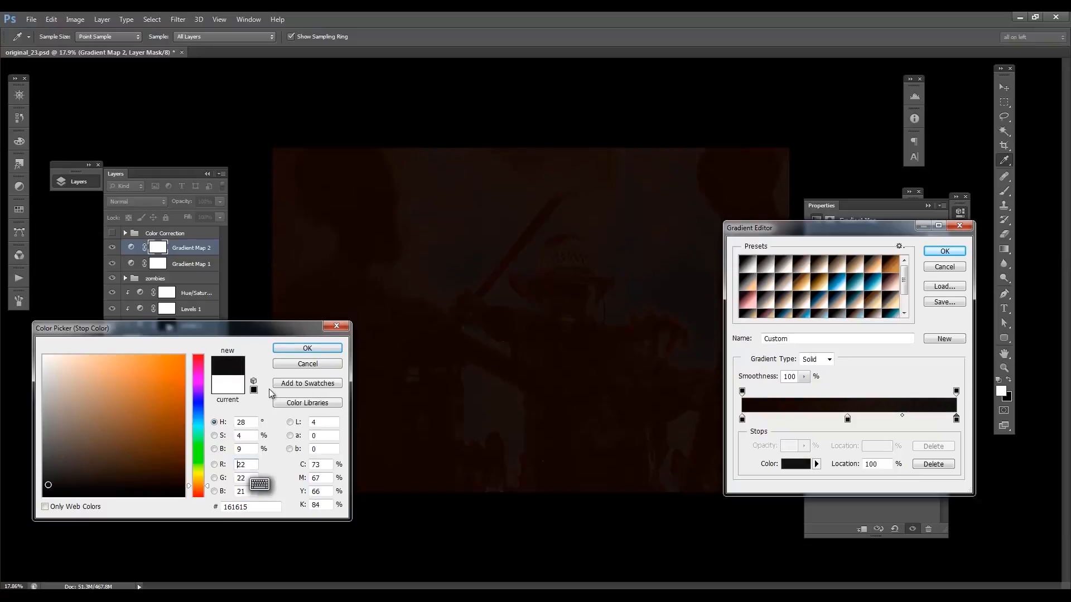
pyautogui.press('Return')
pyautogui.click(944, 251)
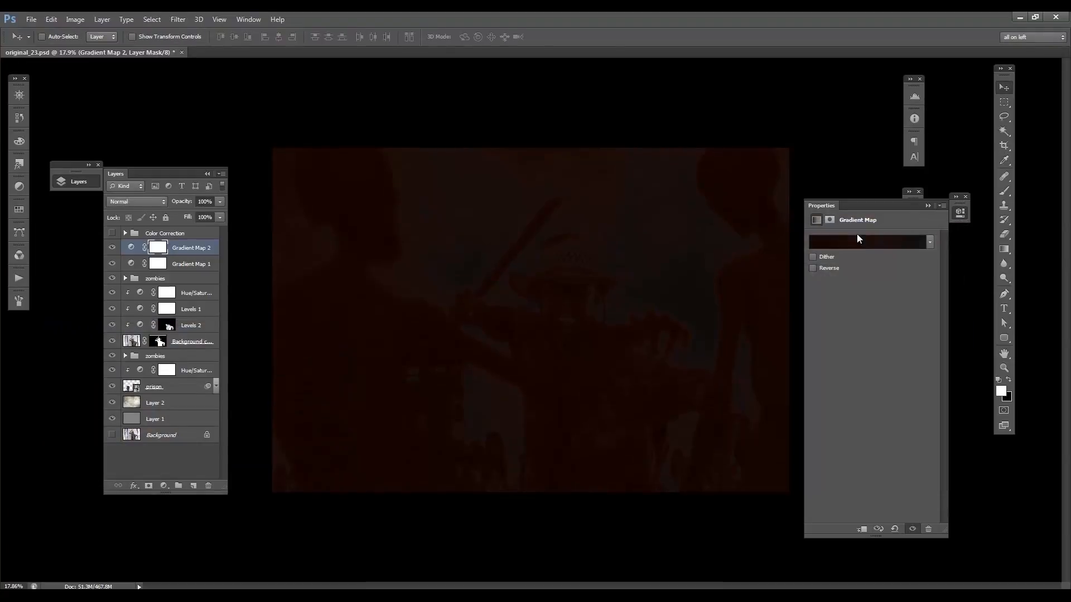
# - Try Color Dodge and Linear Dodge (Add) on Gradient Map 2, and settle on the Screen blend mode
pyautogui.click(156, 202)
pyautogui.click(140, 296)
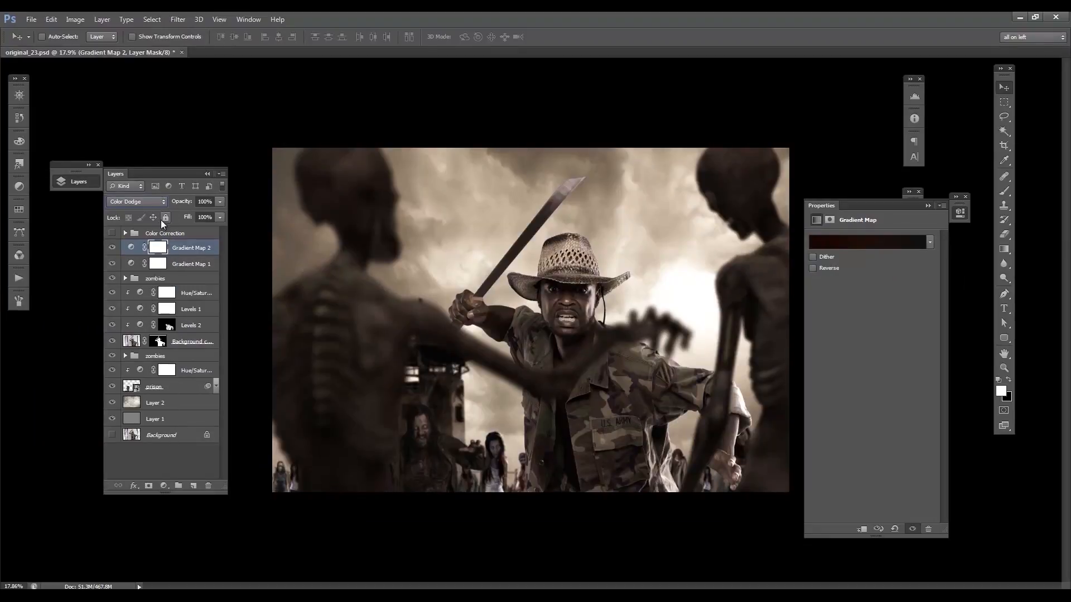
pyautogui.click(146, 202)
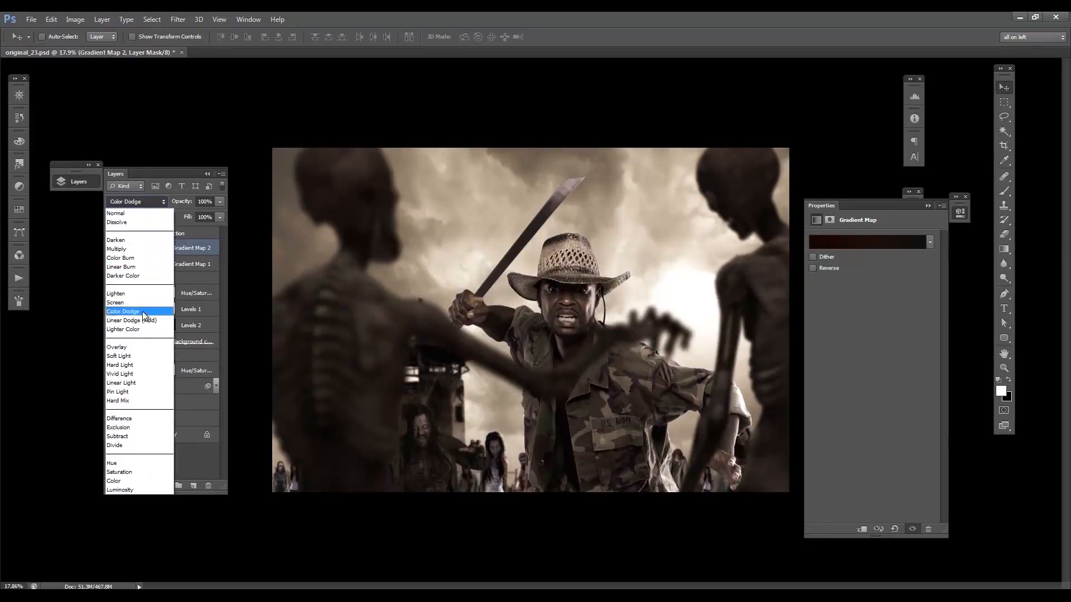
pyautogui.click(147, 320)
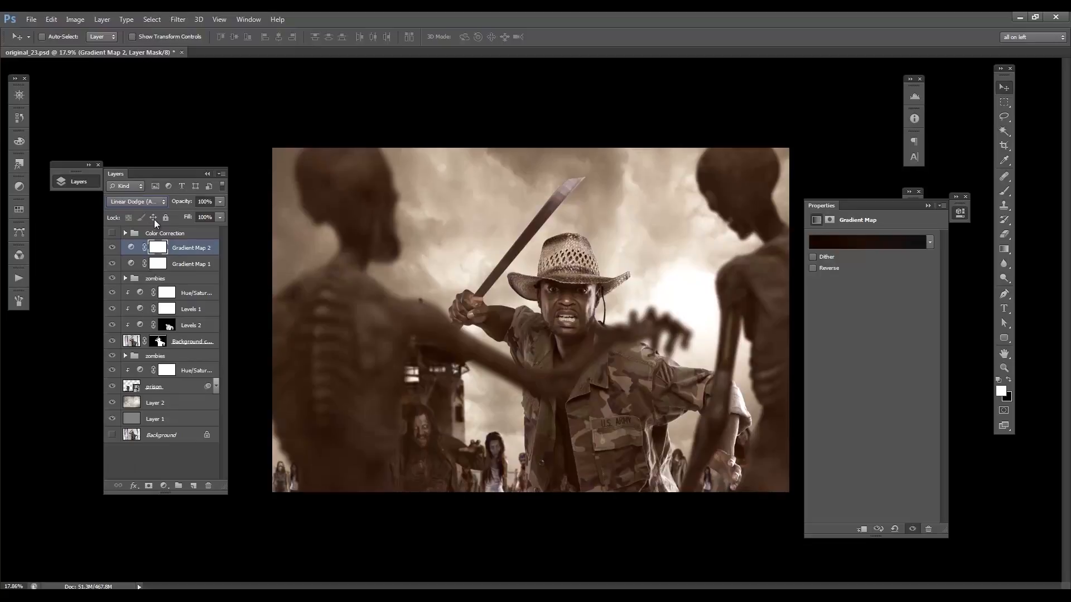
pyautogui.click(150, 202)
pyautogui.click(139, 302)
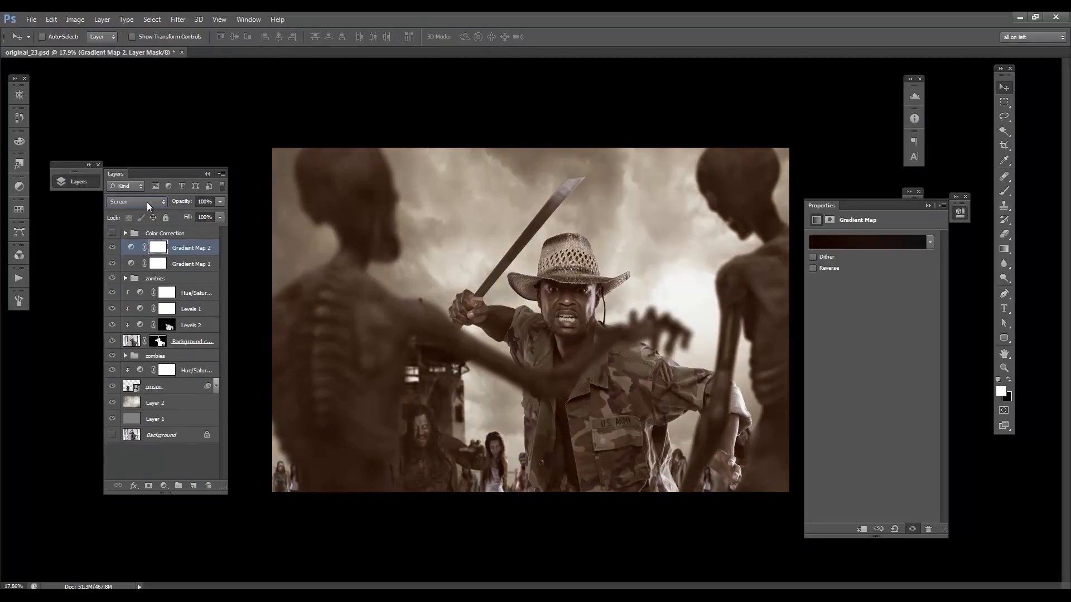
# - Switch Gradient Map 2 to the Color Dodge blend mode and reduce its opacity to 46%
pyautogui.click(147, 203)
pyautogui.click(148, 313)
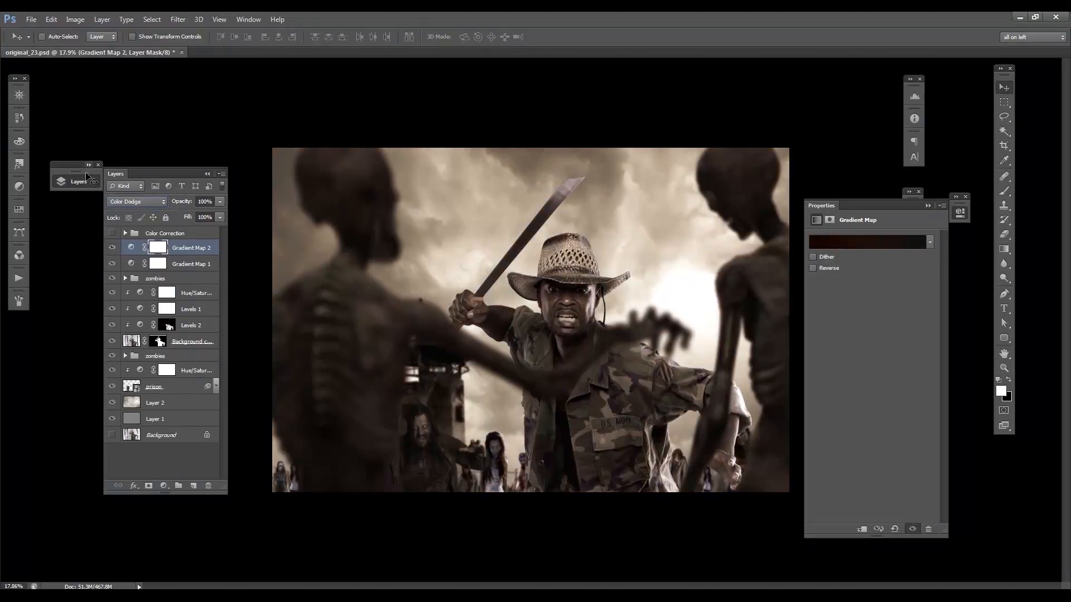
pyautogui.click(219, 201)
pyautogui.moveTo(202, 215); pyautogui.dragTo(198, 215)
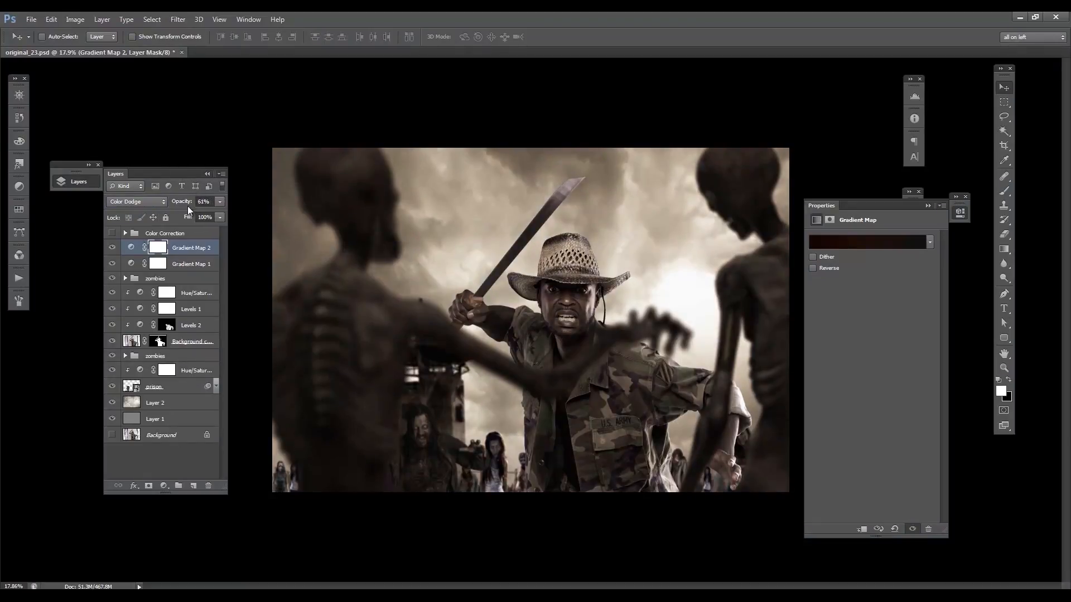
pyautogui.click(219, 202)
# - Set the opacity of the Gradient Map 1 layer to 38%
pyautogui.click(189, 263)
pyautogui.click(220, 202)
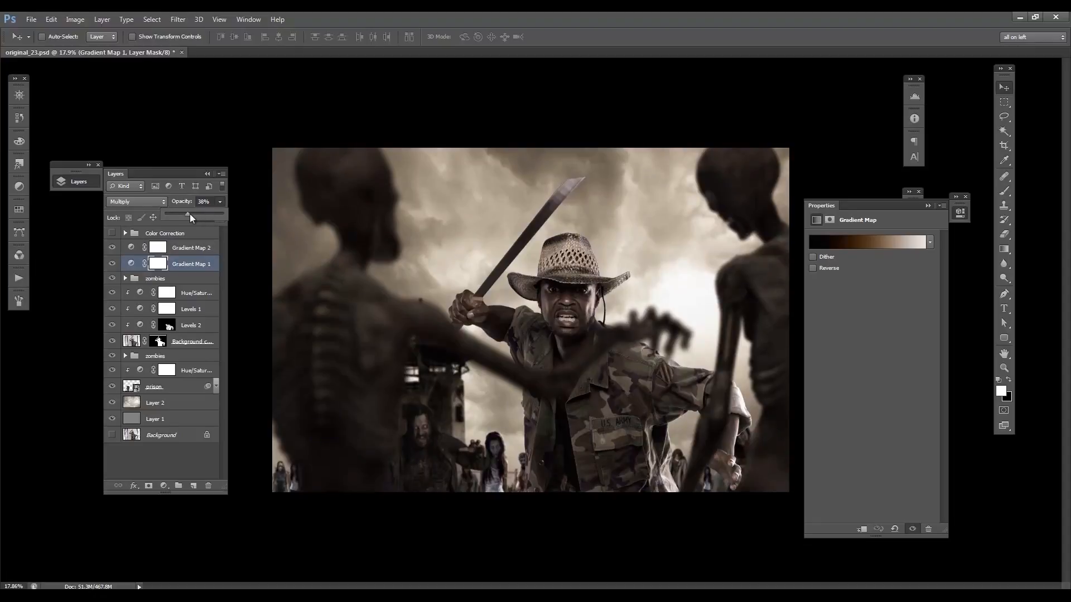
# - Try the Soft Light blend mode on Gradient Map 1 and return it to Multiply
pyautogui.click(159, 201)
pyautogui.click(130, 353)
pyautogui.click(137, 204)
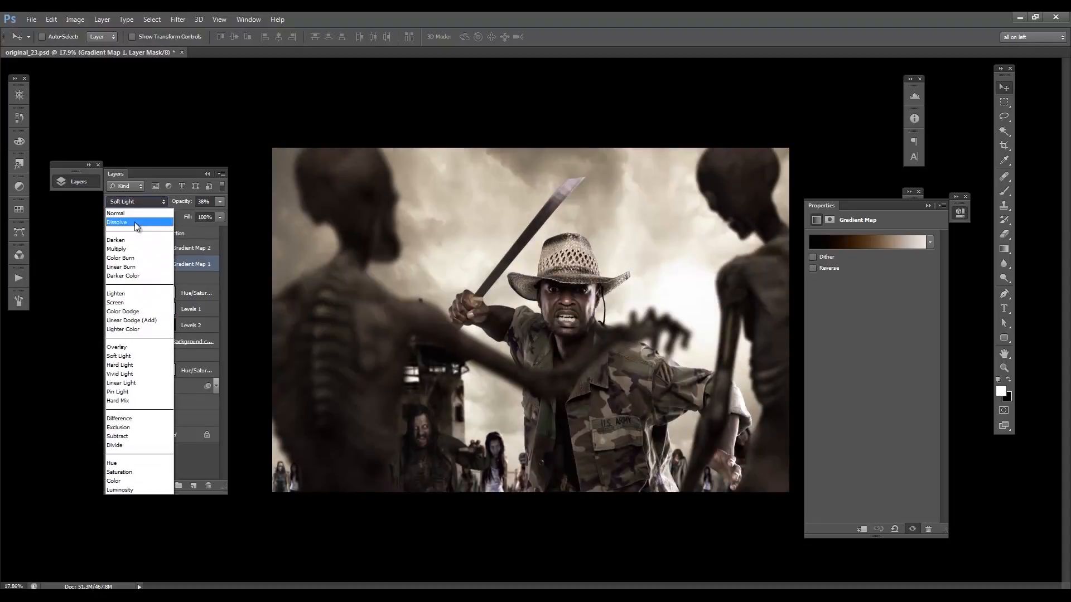
pyautogui.click(138, 249)
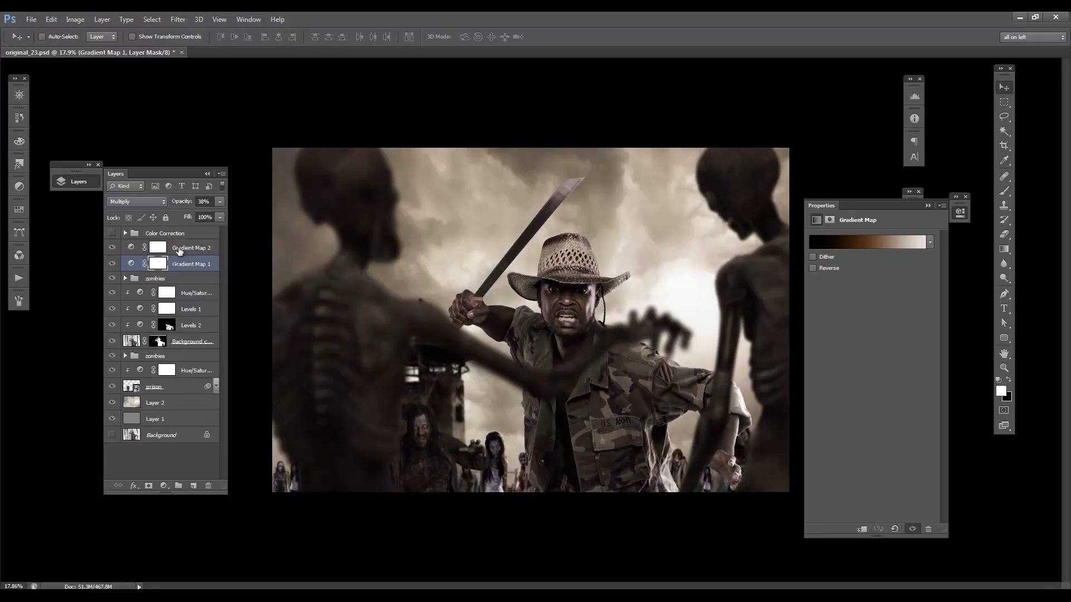
# - Recolor the middle stop at 50% of Gradient Map 1's gradient to a muted greyish brown and accept the gradient
pyautogui.click(131, 263)
pyautogui.click(901, 243)
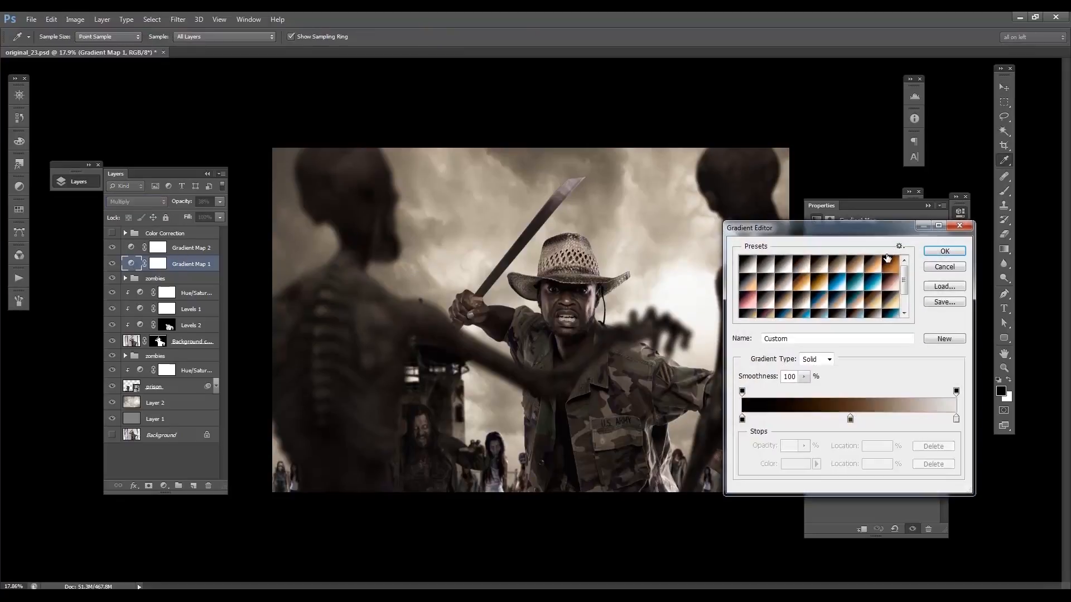
pyautogui.click(850, 419)
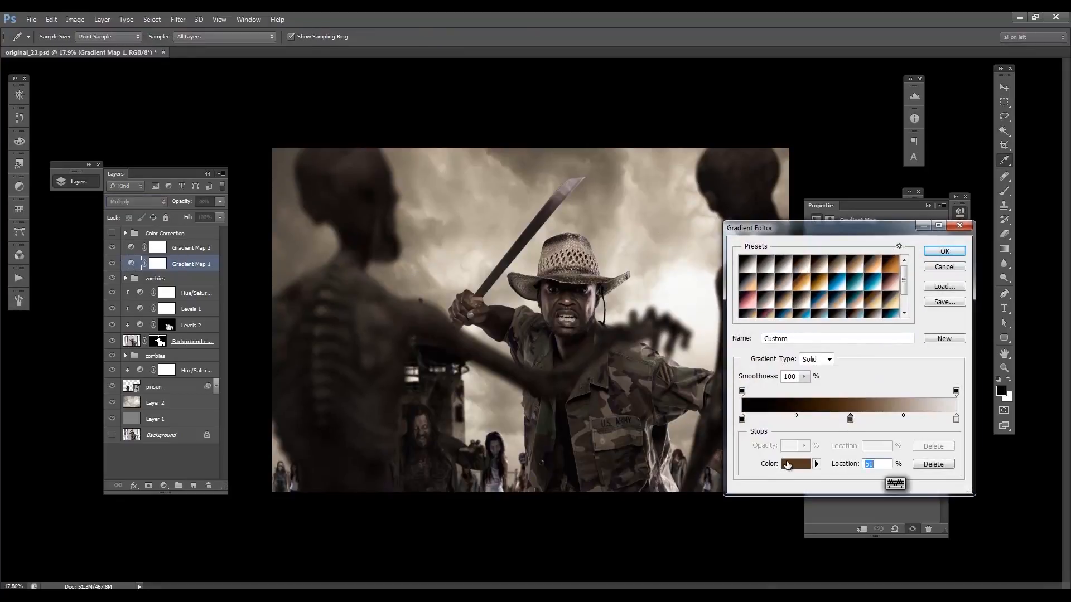
pyautogui.click(795, 464)
pyautogui.click(152, 450)
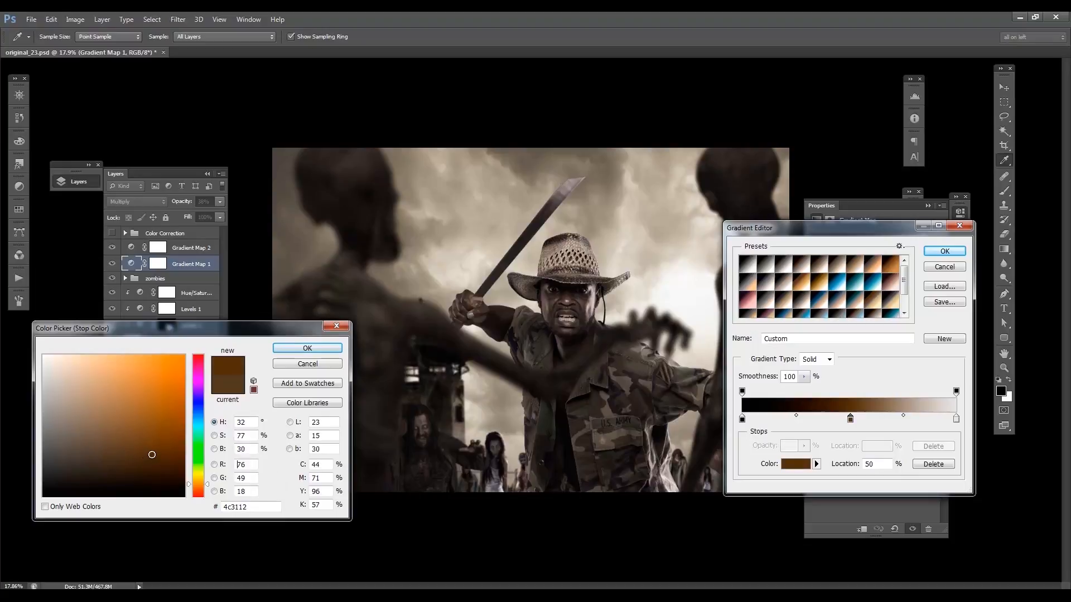
pyautogui.click(100, 445)
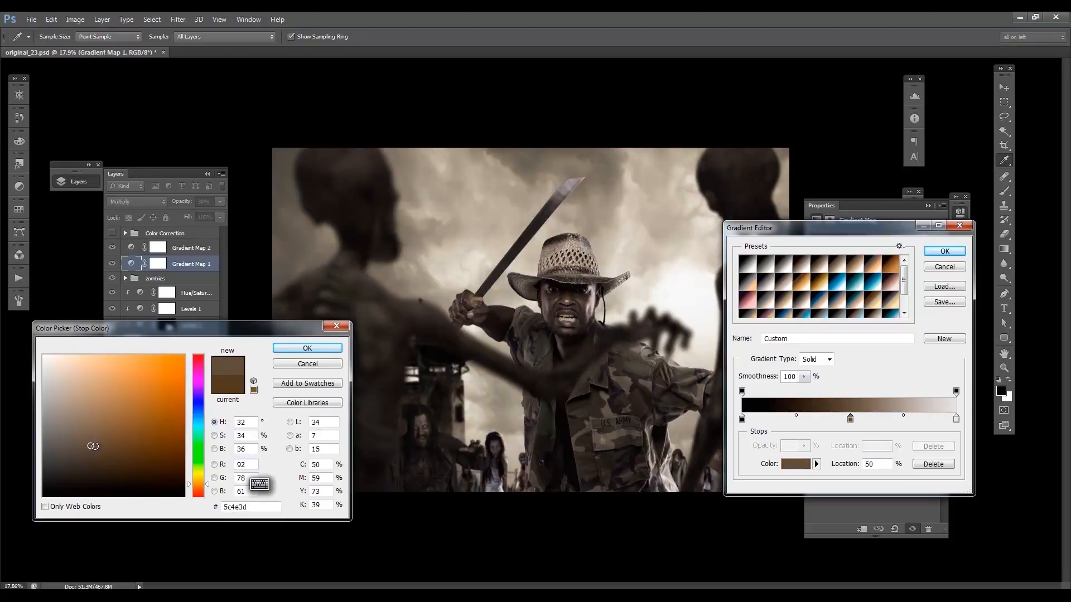
pyautogui.moveTo(102, 445)
pyautogui.mouseDown()
pyautogui.moveTo(86, 427)
pyautogui.moveTo(88, 444)
pyautogui.mouseUp()
pyautogui.click(316, 353)
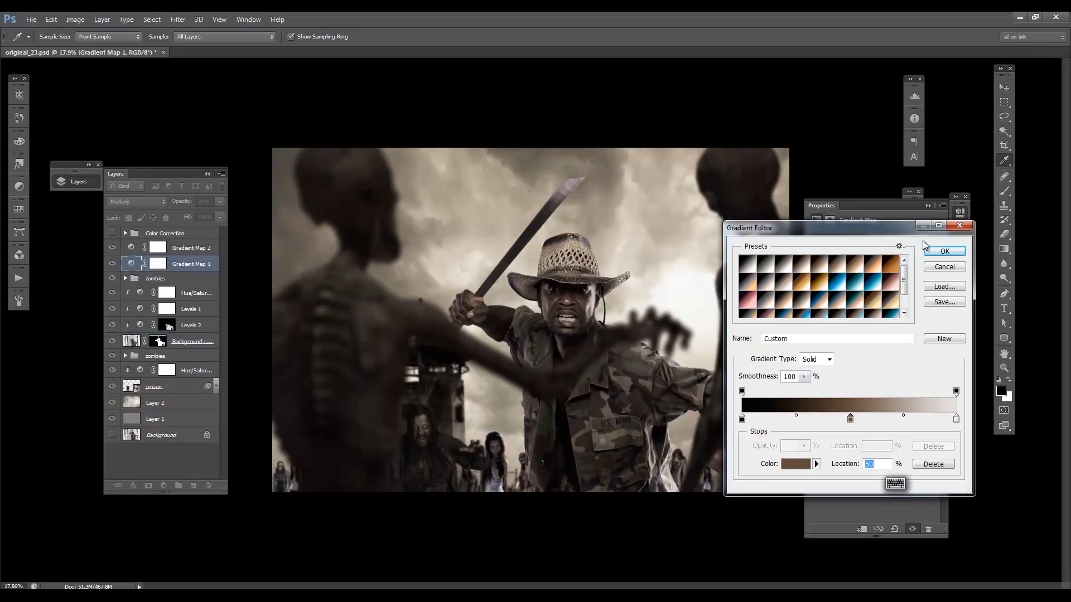
pyautogui.click(945, 251)
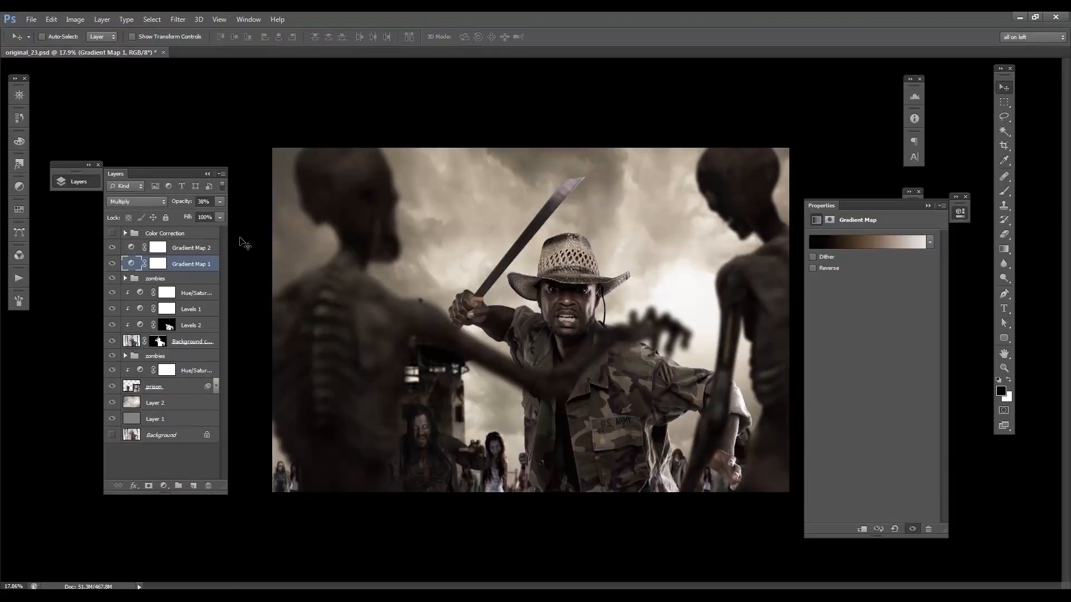
pyautogui.click(189, 248)
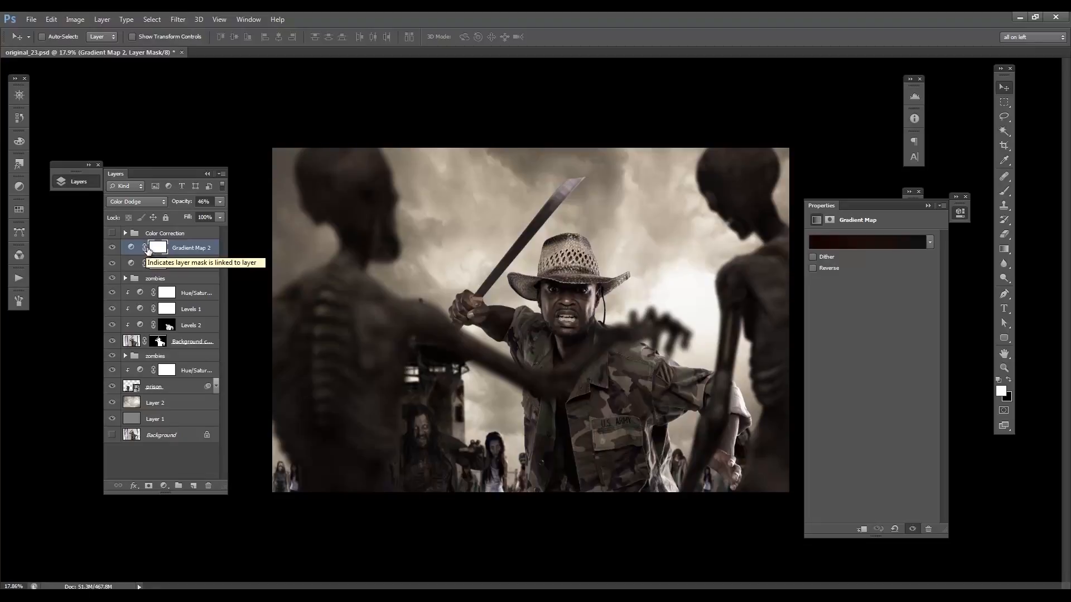
pyautogui.moveTo(425, 283)
pyautogui.mouseDown()
pyautogui.moveTo(407, 284)
pyautogui.moveTo(443, 284)
pyautogui.moveTo(425, 285)
pyautogui.mouseUp()
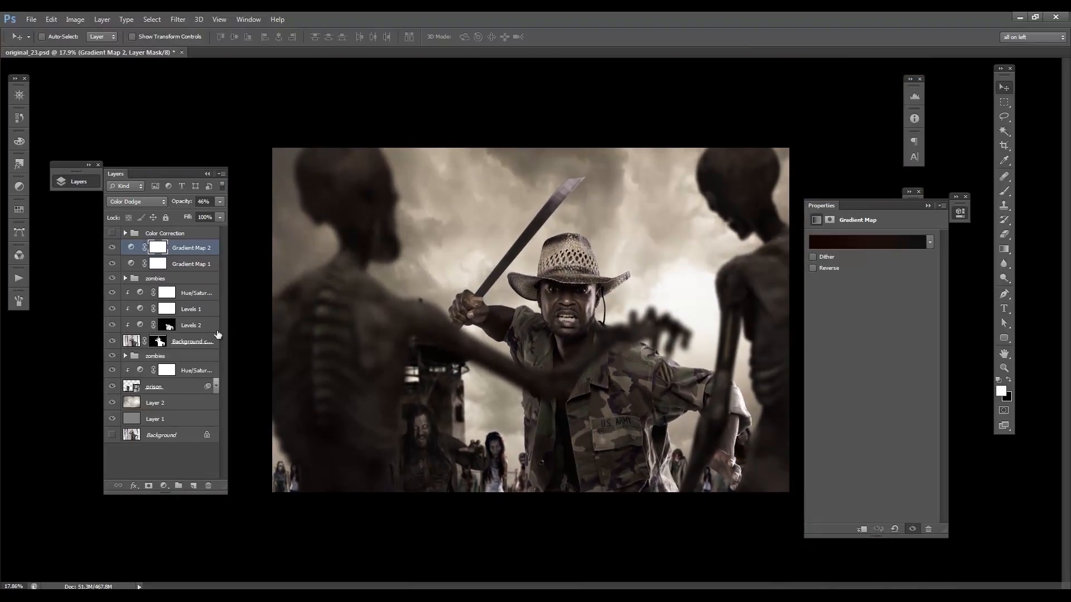
# - Convert the cloudy sky layer, Layer 2, to a Smart Object
pyautogui.click(160, 405)
pyautogui.rightClick(163, 403)
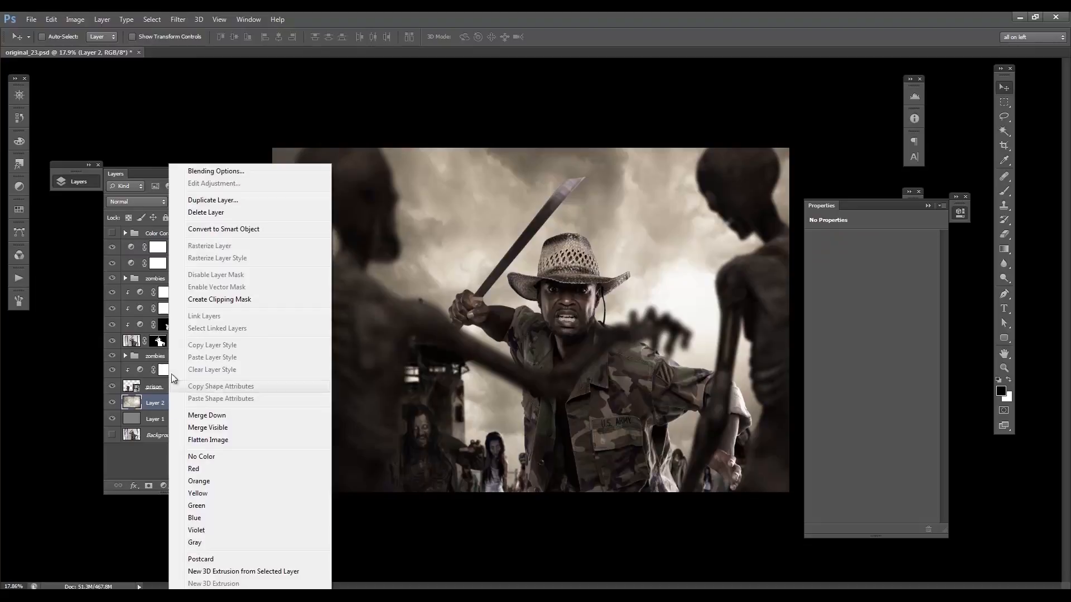
pyautogui.click(238, 229)
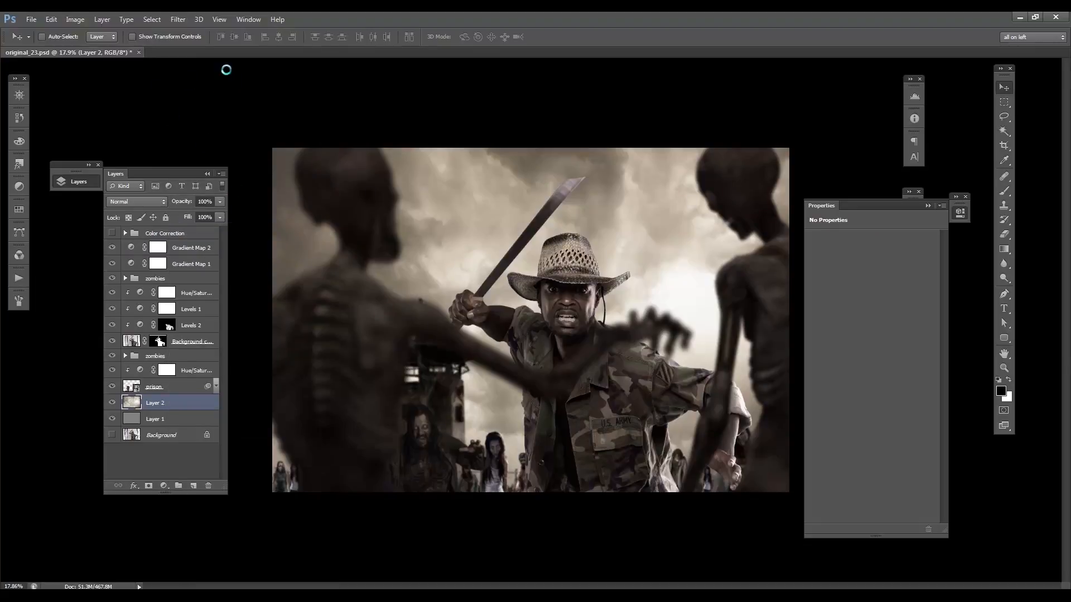
# - Apply a Gaussian Blur with a radius of 5.7 pixels to the sky Smart Object
pyautogui.click(178, 19)
pyautogui.moveTo(225, 135)
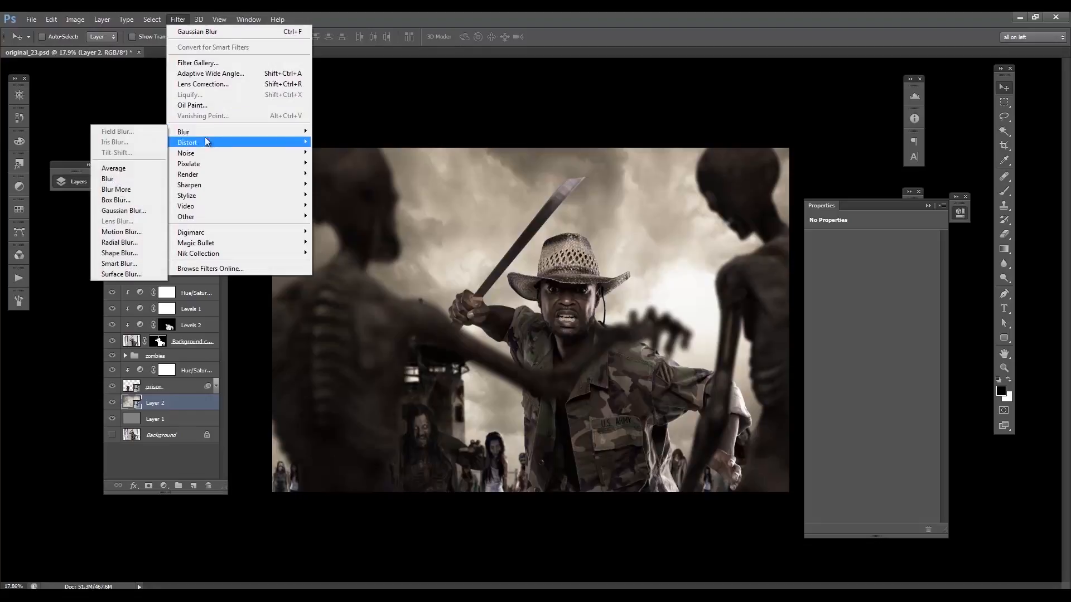
pyautogui.click(151, 207)
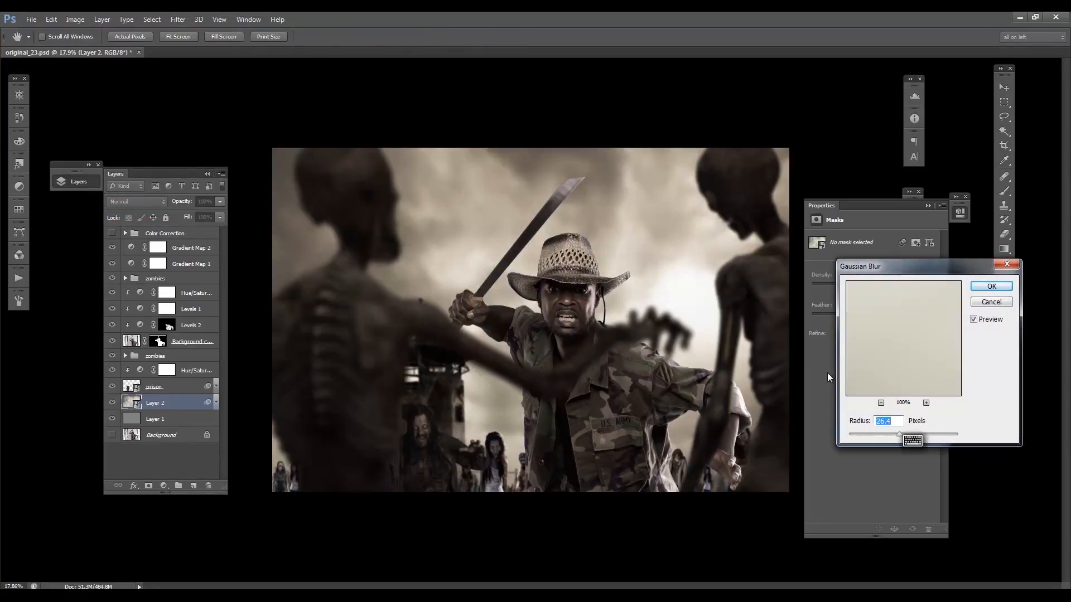
pyautogui.moveTo(899, 435); pyautogui.dragTo(880, 438)
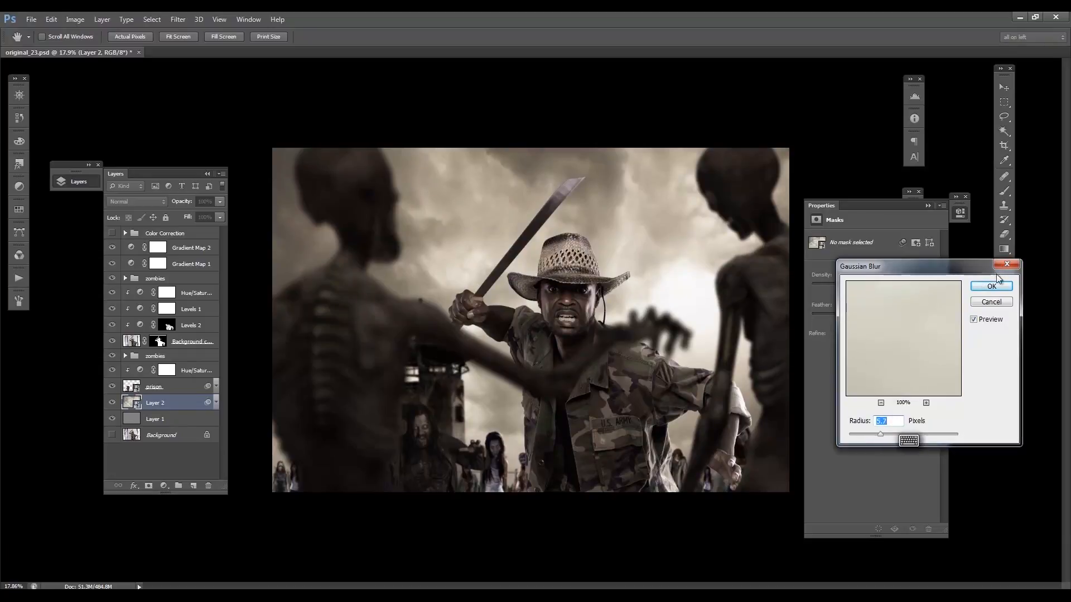
pyautogui.click(988, 287)
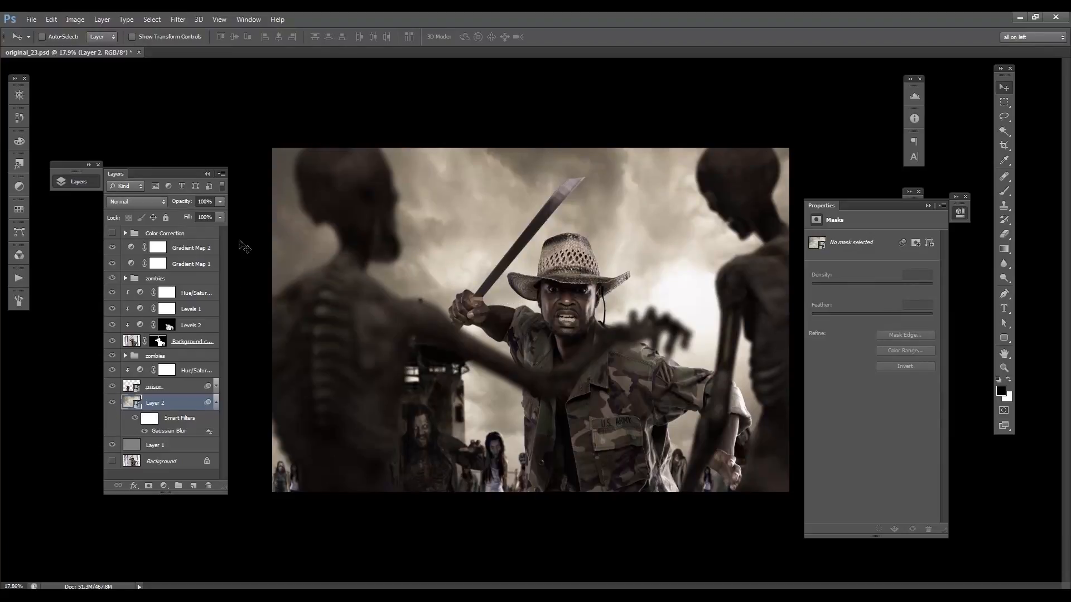
# - Stamp all visible layers into a new merged layer directly above Gradient Map 2
pyautogui.click(199, 250)
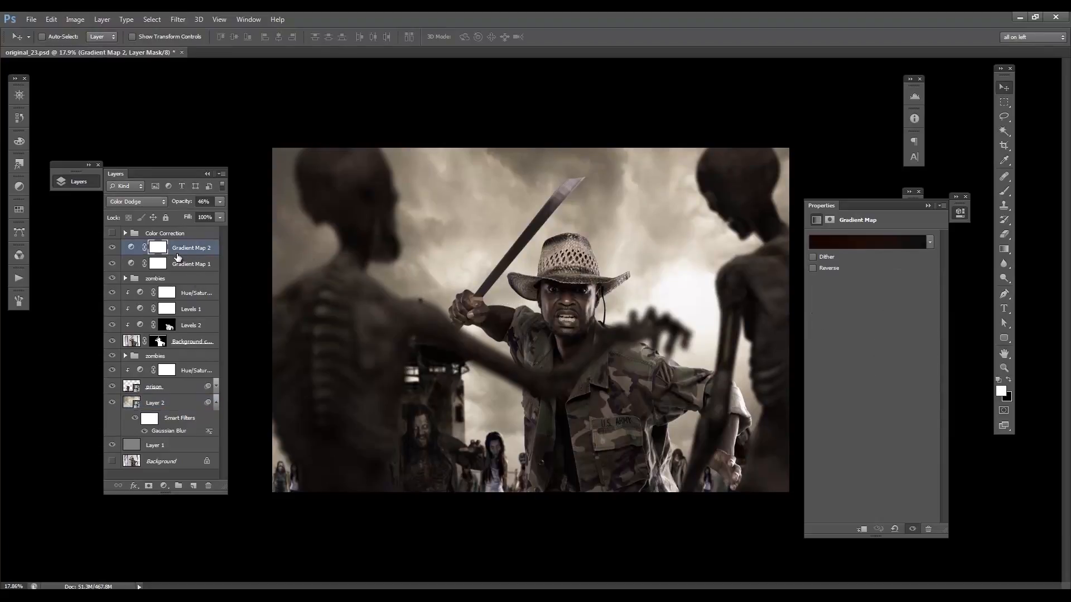
pyautogui.moveTo(178, 257); pyautogui.dragTo(176, 250)
pyautogui.keyDown('alt'); pyautogui.click(176, 254); pyautogui.keyUp('alt')
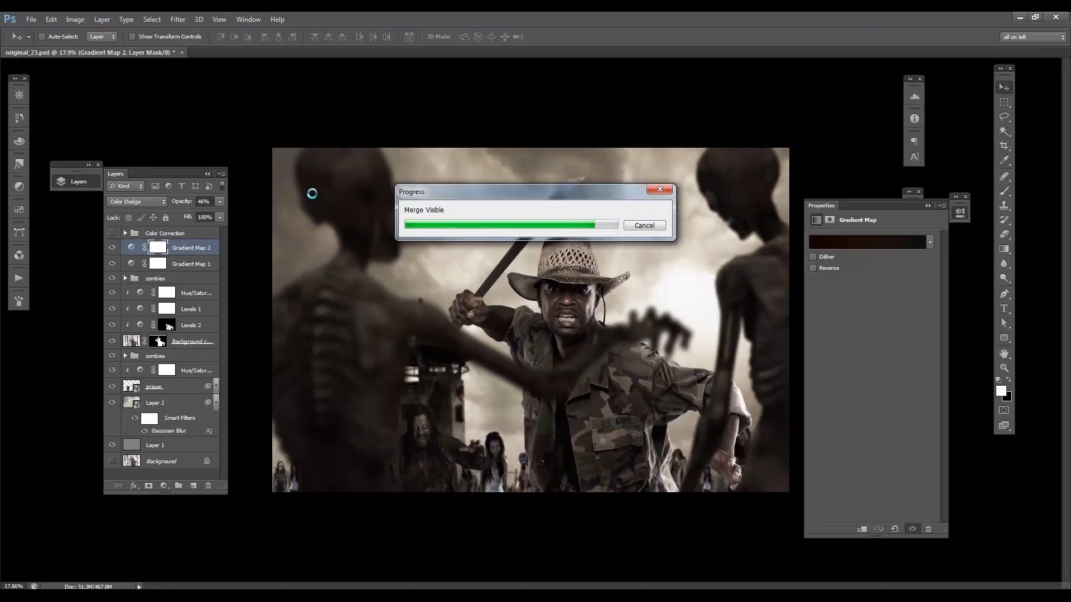
# - Open the merged layer in the Nik Collection's Color Efex Pro 4 filter
pyautogui.click(178, 19)
pyautogui.moveTo(235, 252)
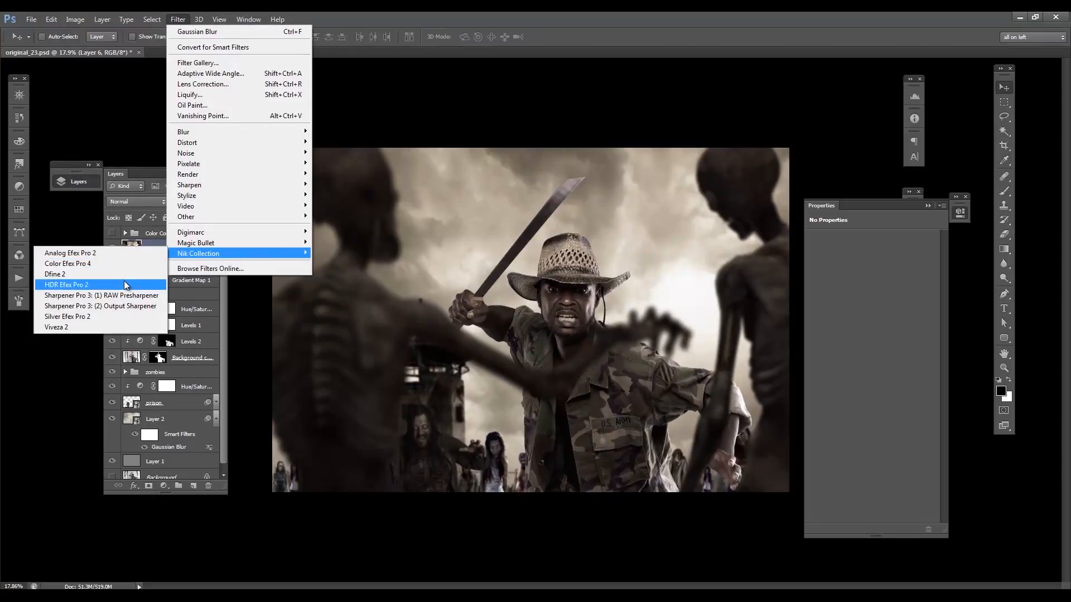
pyautogui.click(129, 265)
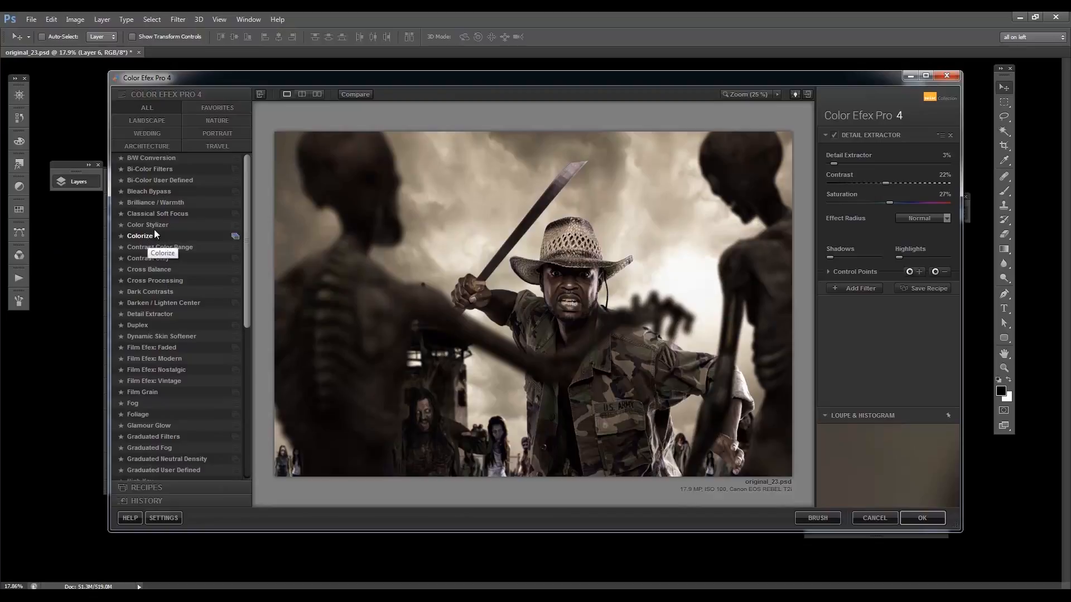
# - Preview the Bleach Bypass, Bi-Color User Defined, Bi-Color Filters and Brilliance / Warmth filters on the merged image
pyautogui.click(167, 193)
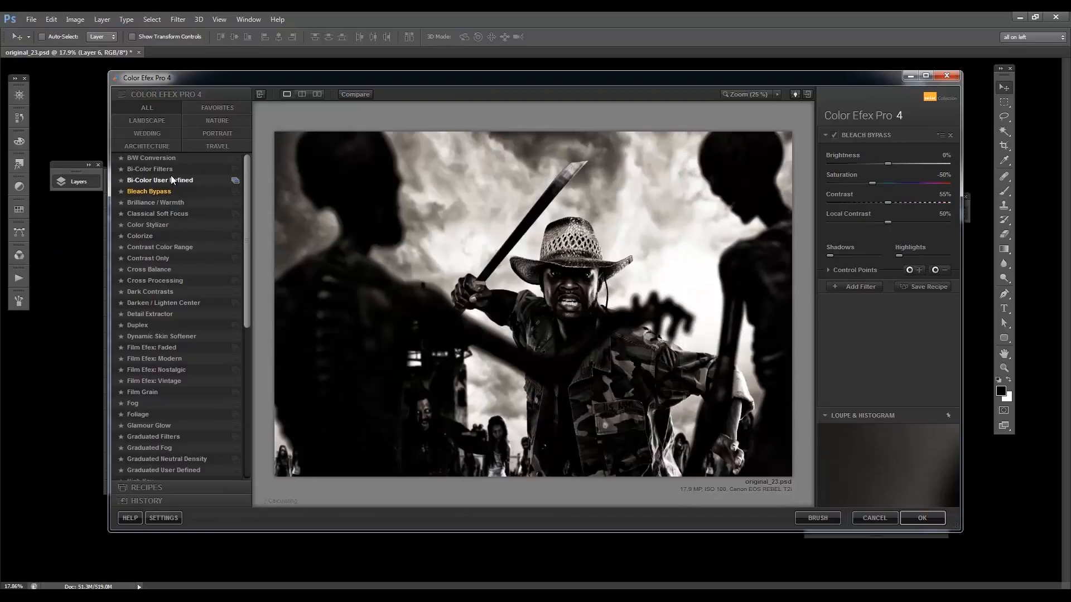
pyautogui.click(171, 177)
pyautogui.click(171, 168)
pyautogui.click(162, 206)
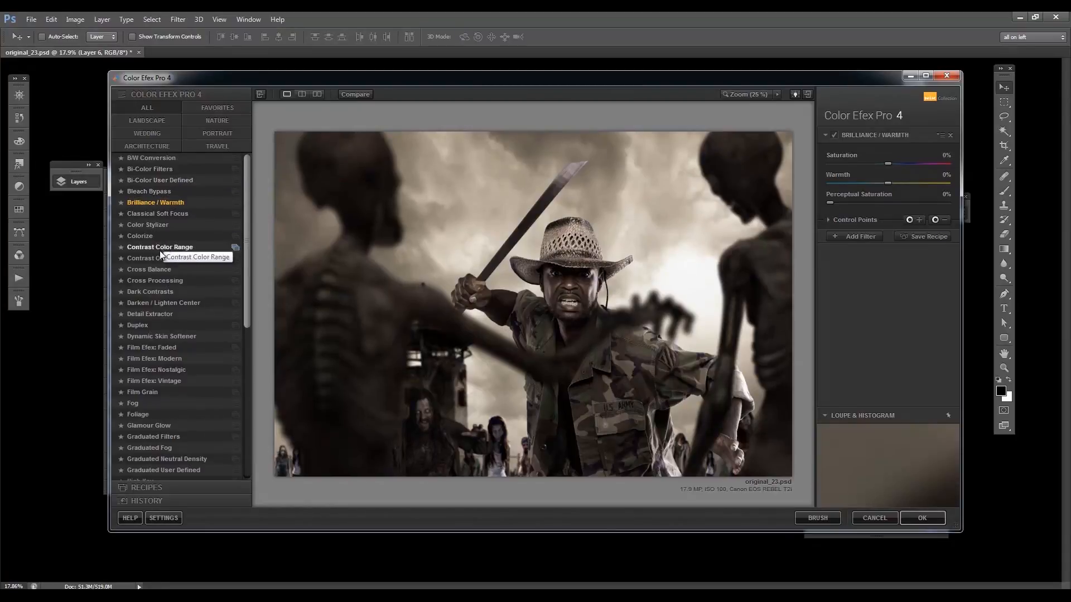
# - Choose the Cross Balance filter and set its type to Tungsten To Daylight (1)
pyautogui.click(162, 269)
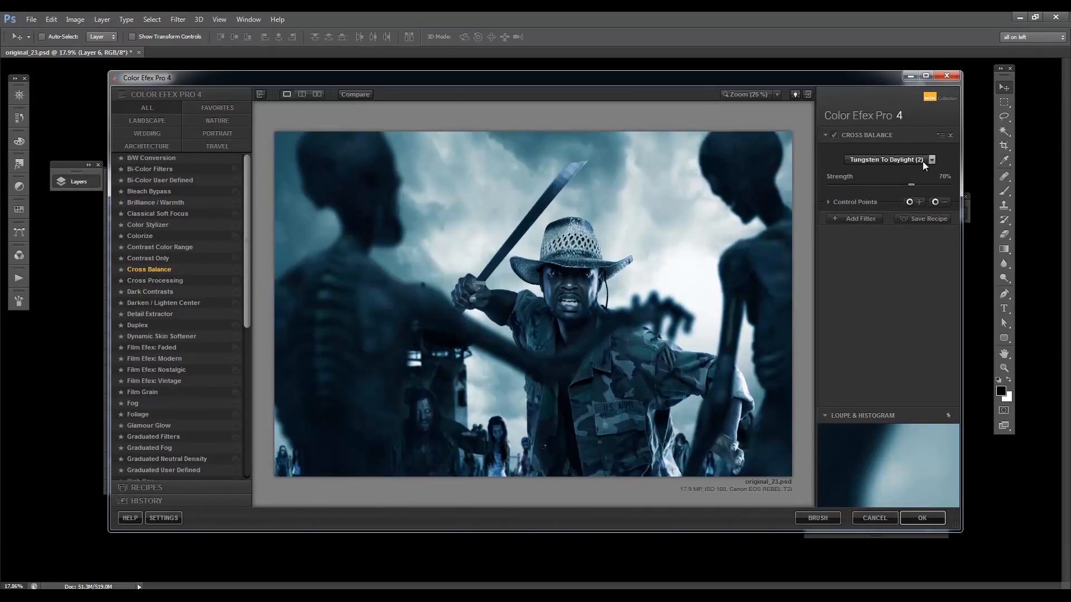
pyautogui.click(929, 160)
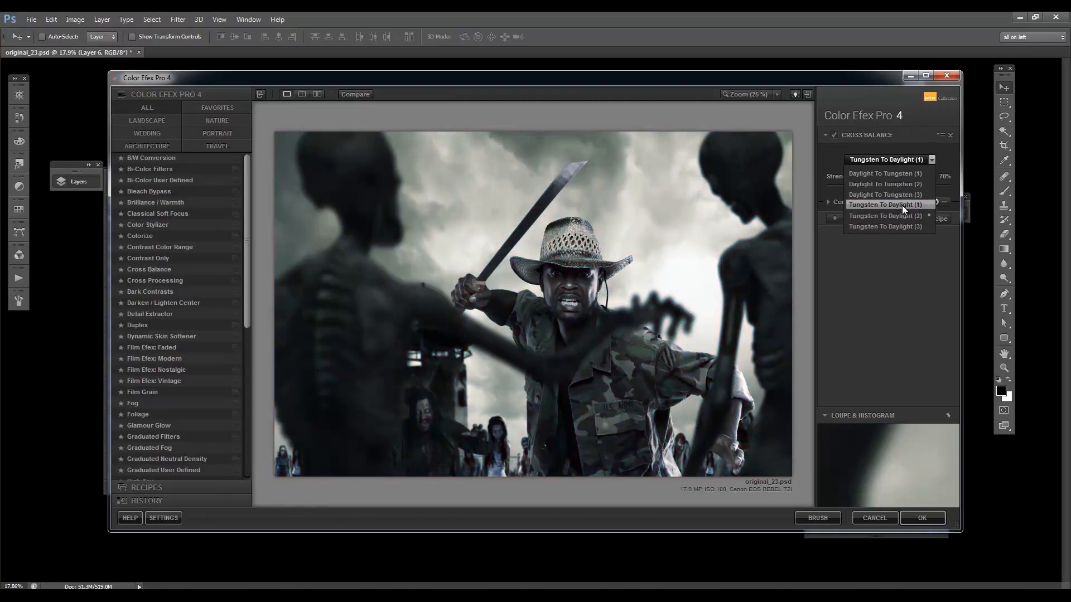
pyautogui.click(902, 205)
# - Place negative control points on the sky at both sides of the man, the left zombie's shoulder and the right zombie's arm
pyautogui.click(940, 203)
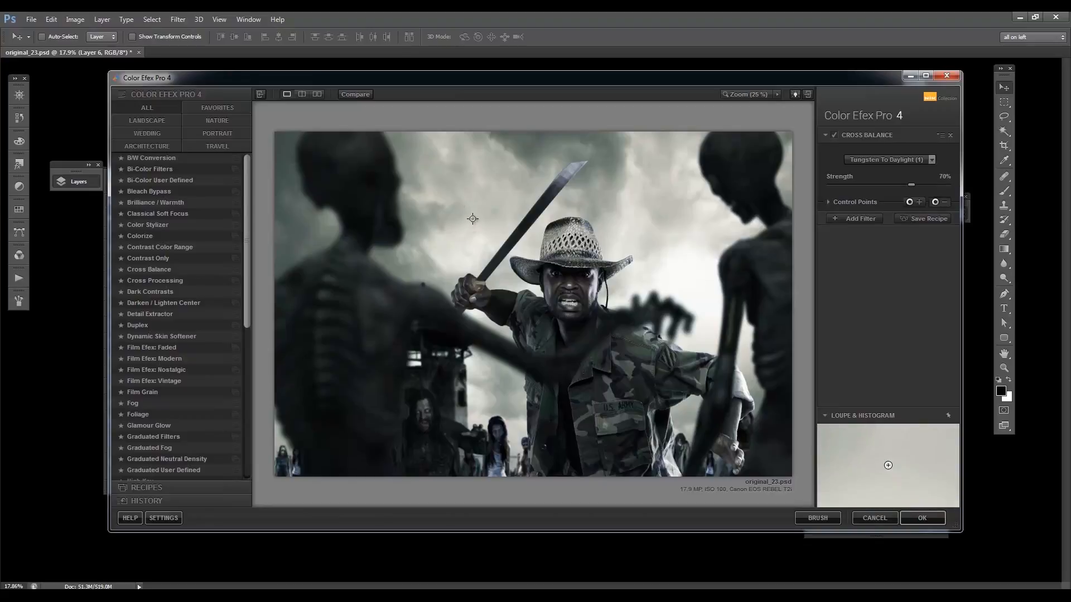
pyautogui.moveTo(502, 219); pyautogui.dragTo(682, 212)
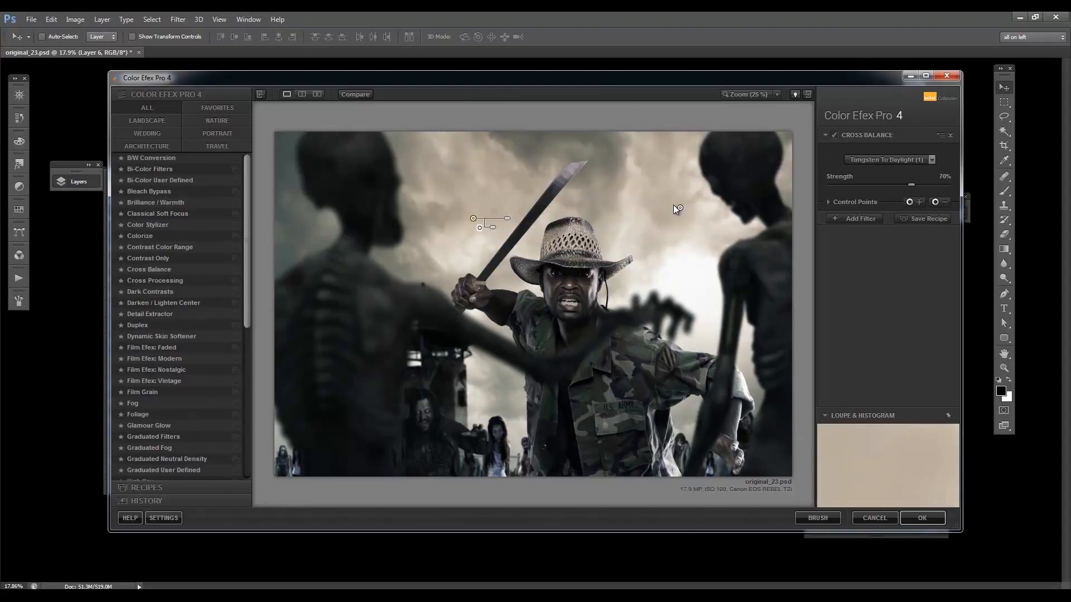
pyautogui.moveTo(681, 210); pyautogui.dragTo(721, 301)
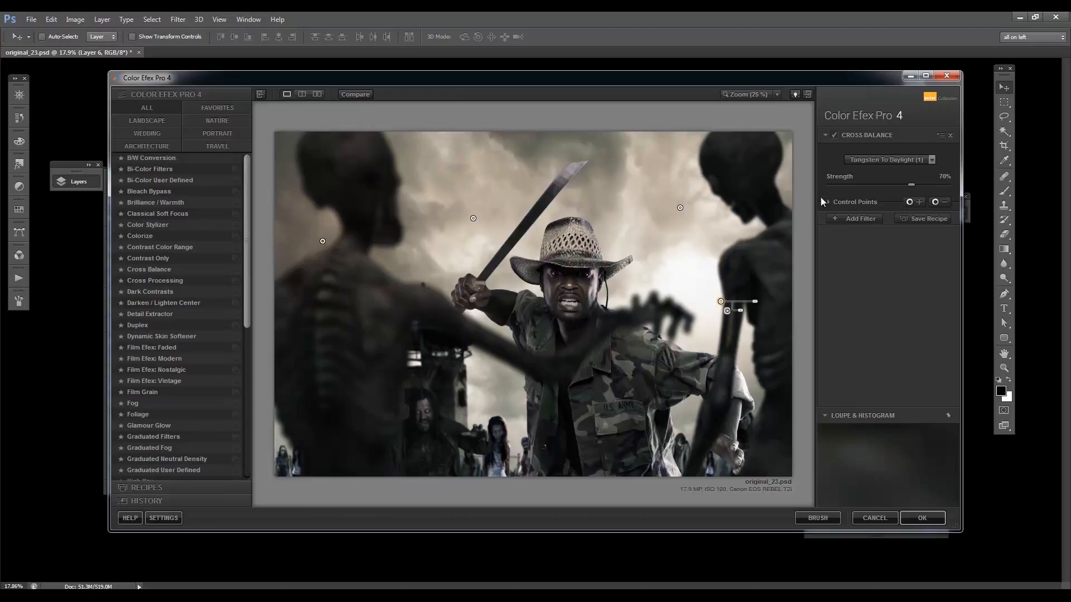
# - Set the Cross Balance strength to 69% and adjust the reach of the two sky control points
pyautogui.moveTo(889, 186); pyautogui.dragTo(876, 186)
pyautogui.click(473, 219)
pyautogui.moveTo(472, 221); pyautogui.dragTo(501, 221)
pyautogui.click(680, 208)
pyautogui.moveTo(715, 207); pyautogui.dragTo(706, 208)
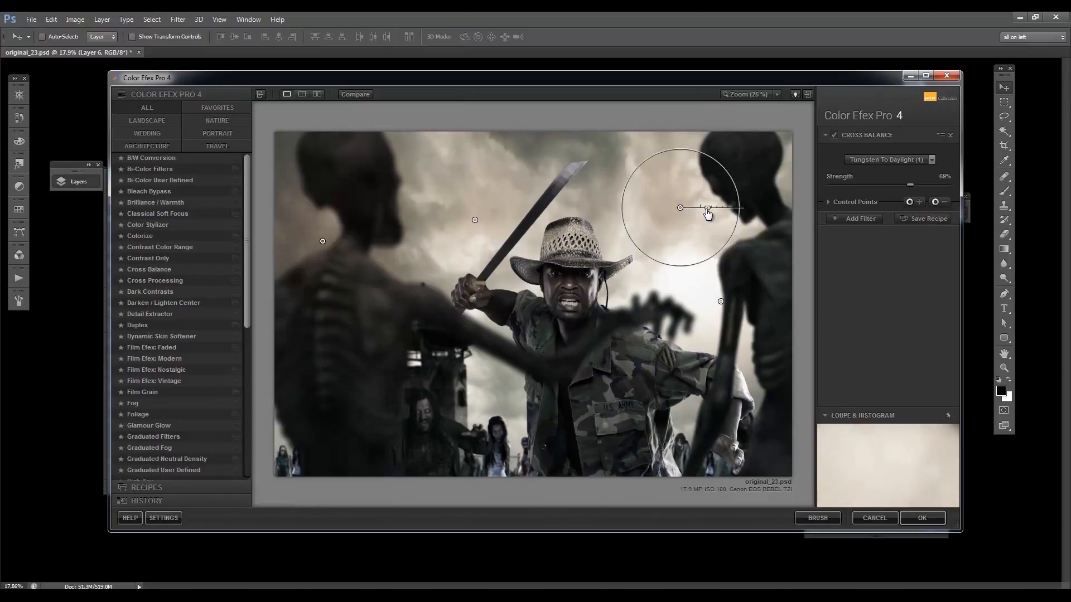
# - Move the left zombie's control point to its jaw and add three negative control points among the distant zombies along the lower edge
pyautogui.click(721, 301)
pyautogui.moveTo(323, 243); pyautogui.dragTo(389, 240)
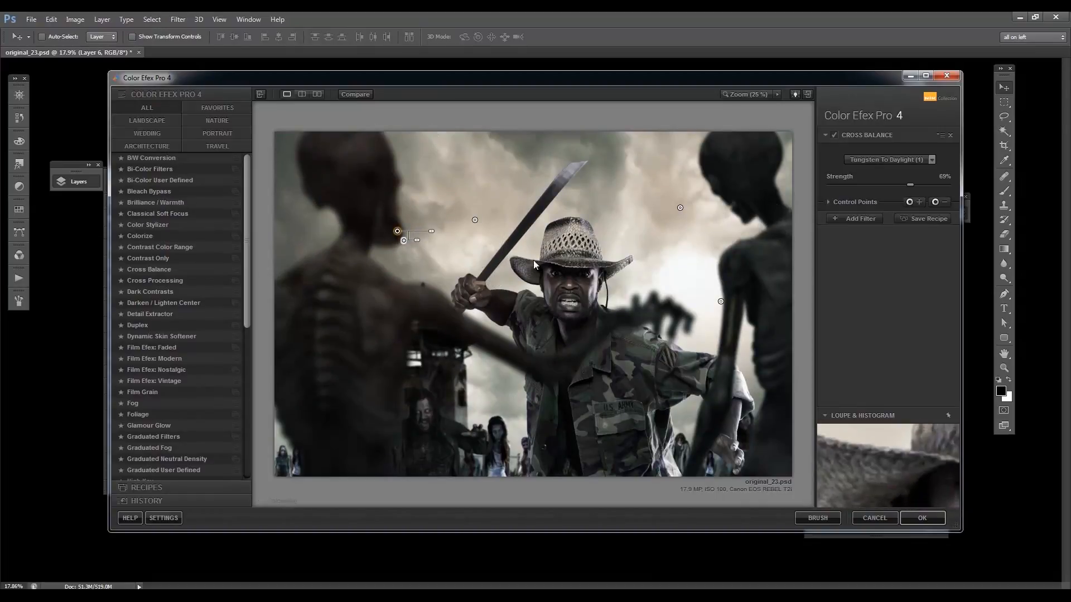
pyautogui.moveTo(475, 220); pyautogui.dragTo(716, 426)
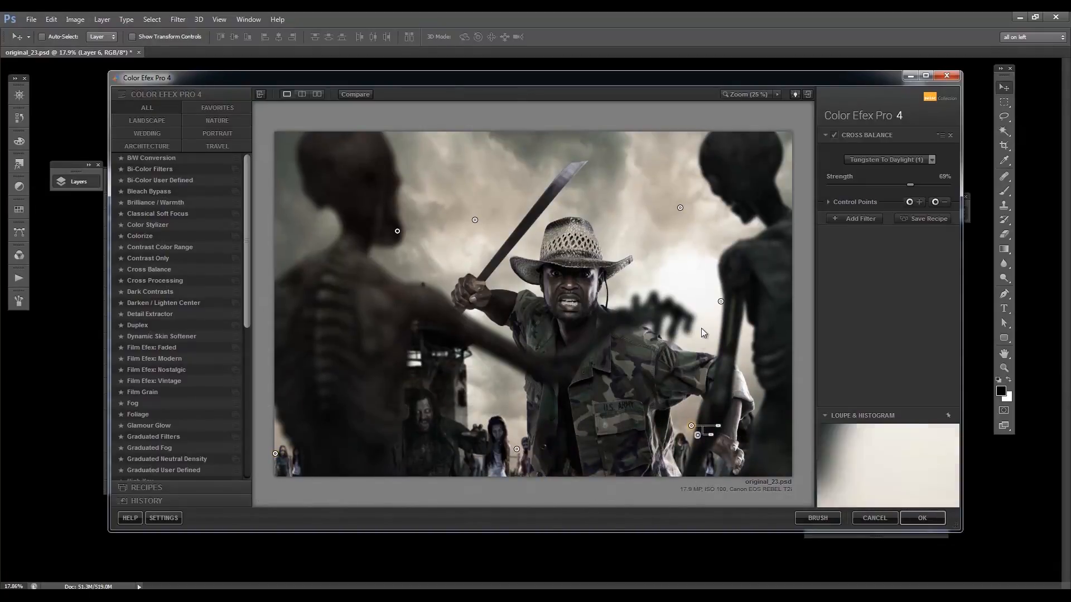
# - Compare the image with and without the filter, and move the sky control point left of the machete next to the blade's tip
pyautogui.click(357, 95)
pyautogui.click(357, 95)
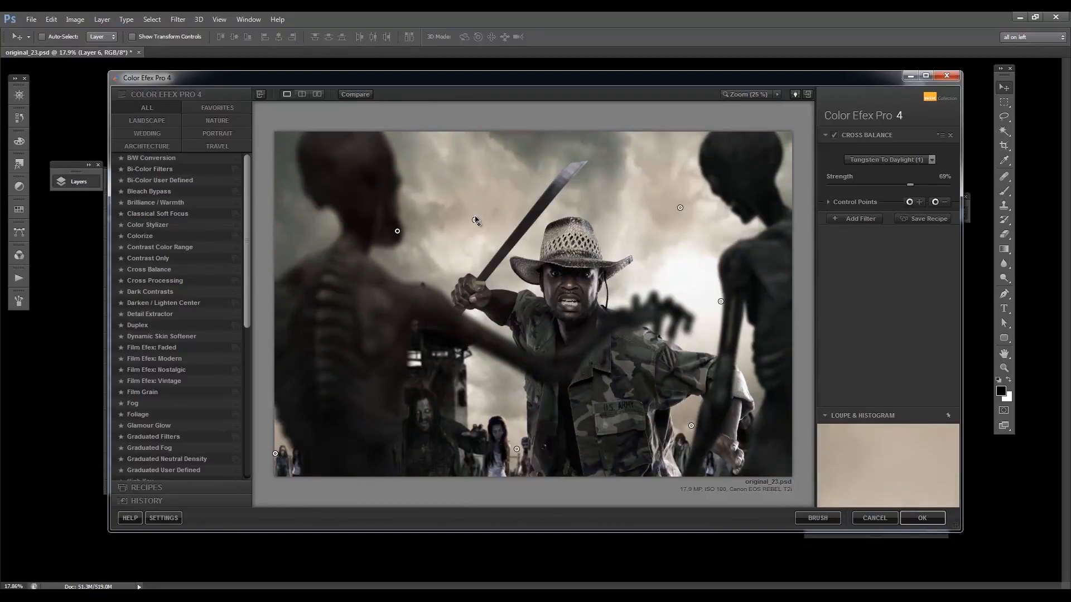
pyautogui.click(427, 242)
pyautogui.moveTo(438, 244); pyautogui.dragTo(549, 174)
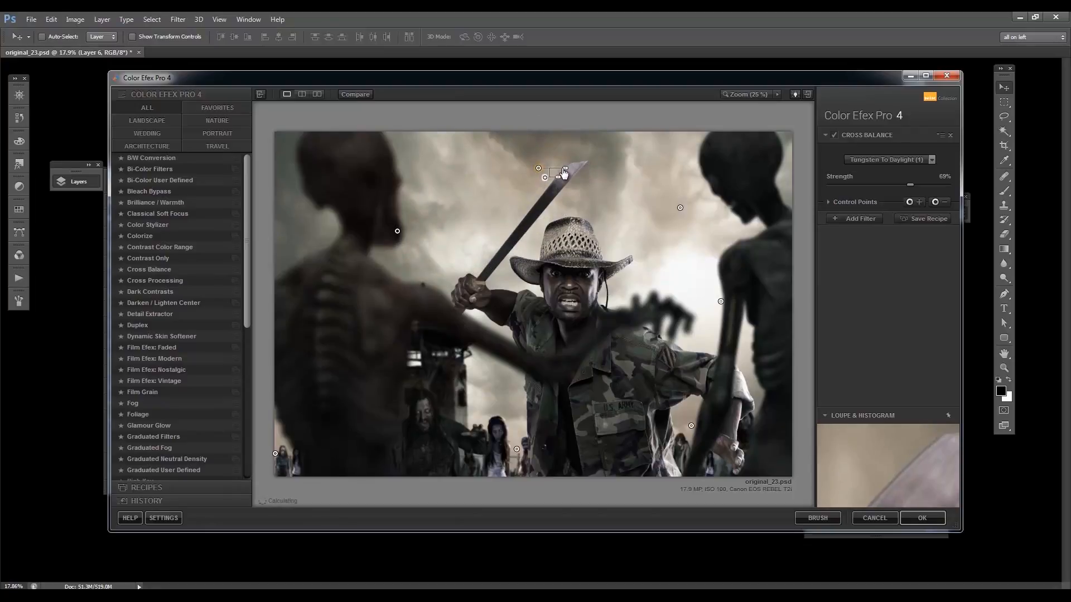
# - Move the sky control point from the blade's tip to the machete beside the hat and add a Detail Extractor filter
pyautogui.moveTo(539, 169); pyautogui.dragTo(397, 234)
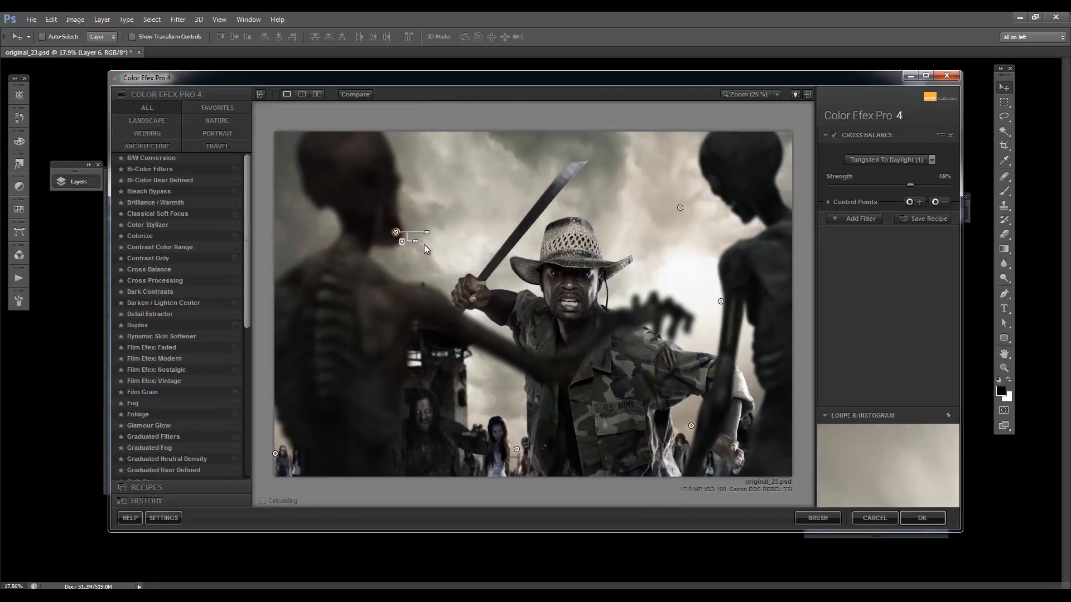
pyautogui.moveTo(401, 240); pyautogui.dragTo(514, 253)
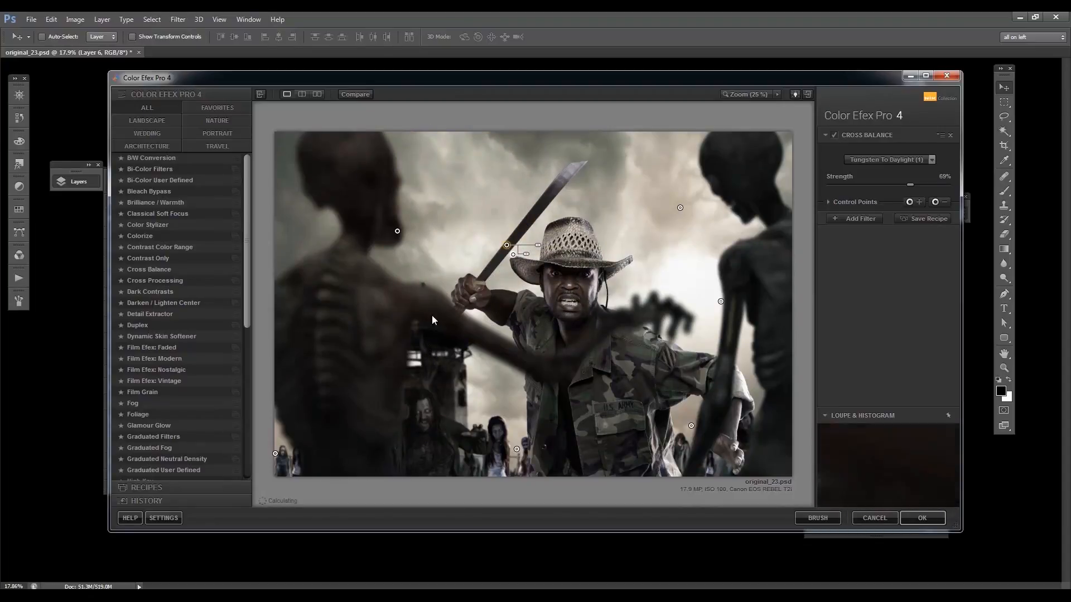
pyautogui.click(851, 220)
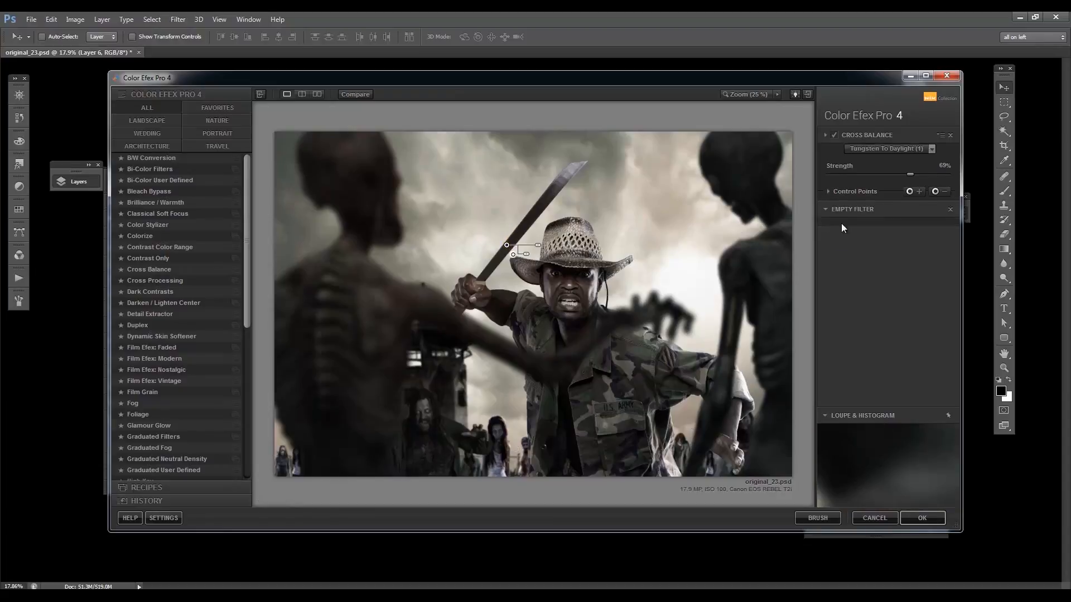
pyautogui.click(152, 314)
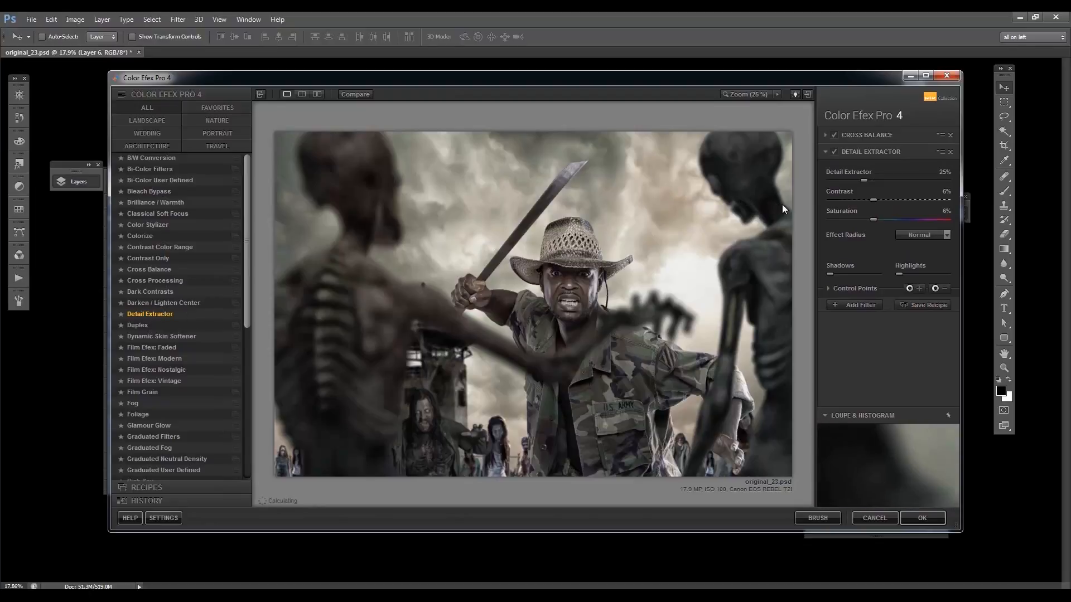
# - Set Detail Extractor to 16%, Contrast to 10%, Saturation to 5% and the Effect Radius to Fine
pyautogui.moveTo(874, 199); pyautogui.dragTo(881, 200)
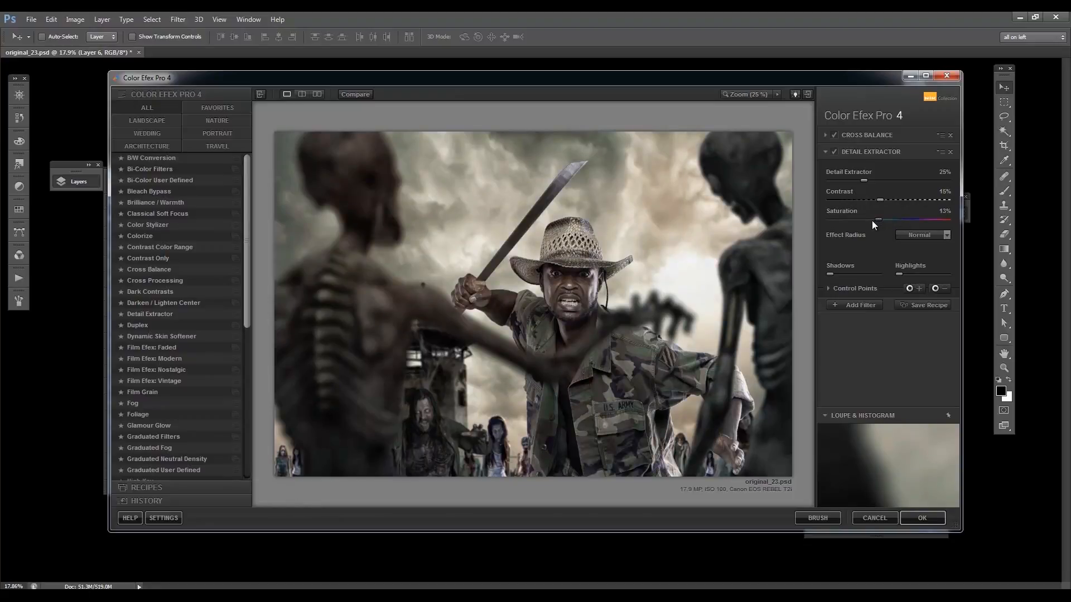
pyautogui.moveTo(874, 222); pyautogui.dragTo(859, 219)
pyautogui.moveTo(864, 179); pyautogui.dragTo(855, 179)
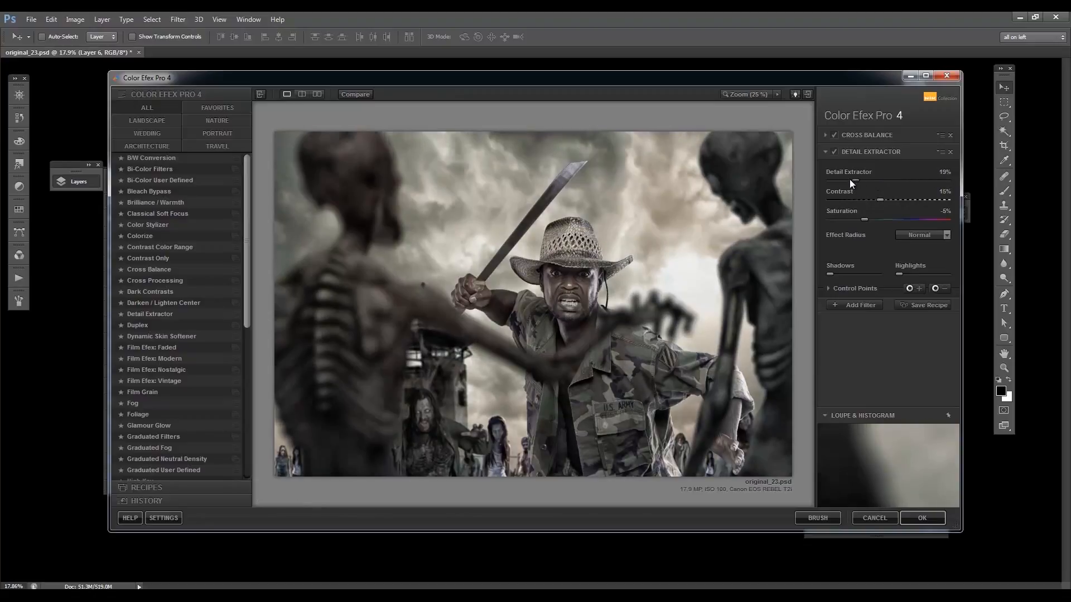
pyautogui.moveTo(850, 179); pyautogui.dragTo(855, 182)
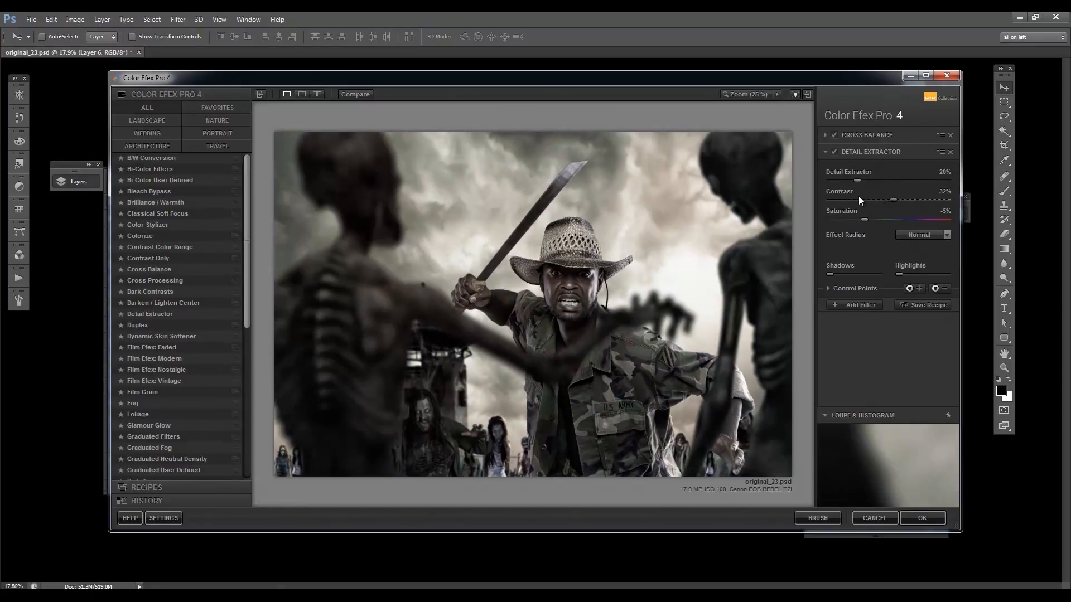
pyautogui.moveTo(856, 199); pyautogui.dragTo(866, 199)
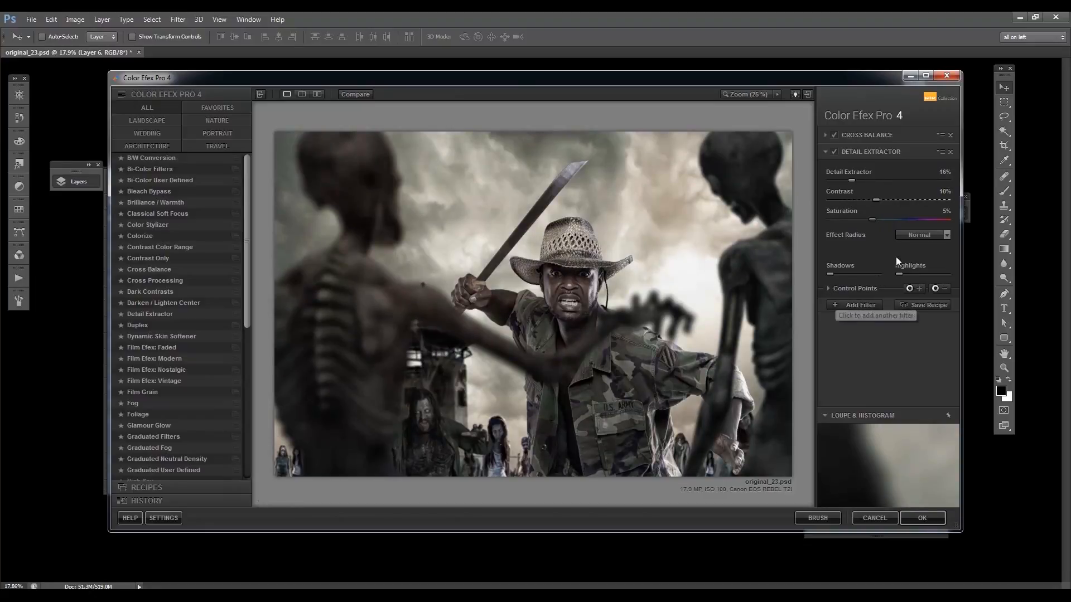
pyautogui.click(918, 235)
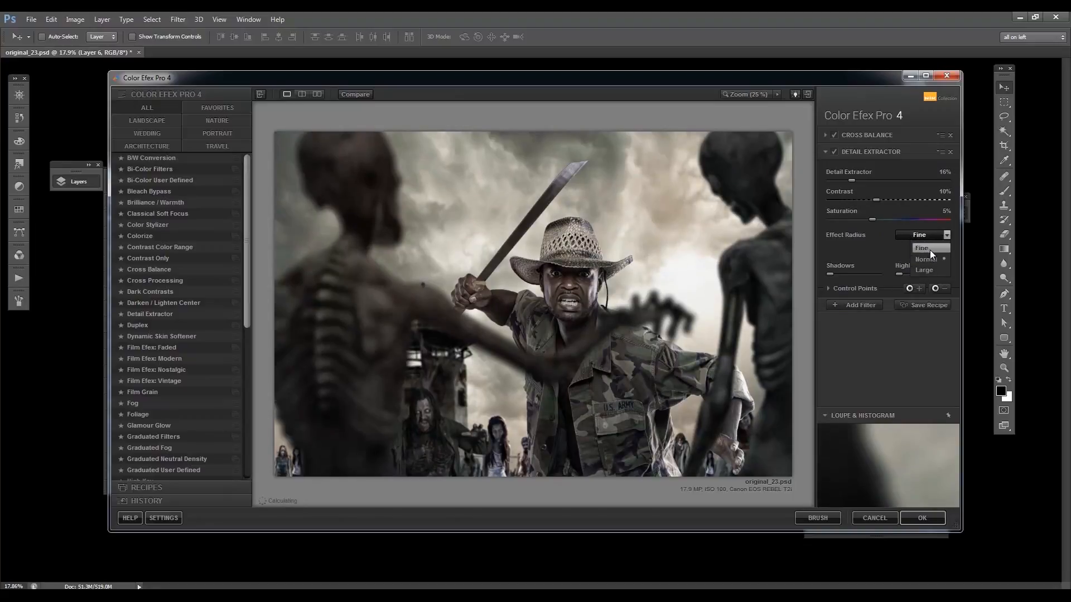
pyautogui.click(929, 250)
# - Compare the image with and without the Cross Balance and Detail Extractor filters
pyautogui.moveTo(367, 95); pyautogui.dragTo(363, 93)
pyautogui.click(366, 91)
pyautogui.click(368, 92)
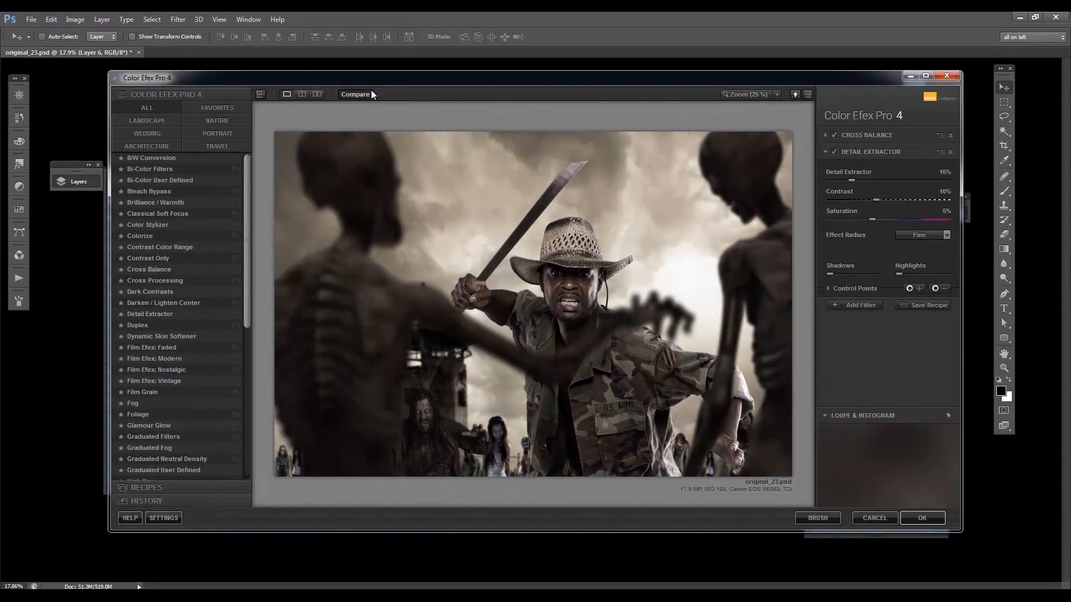
# - Add a Glamour Glow filter to the stack and compare the result with the unfiltered image
pyautogui.click(867, 302)
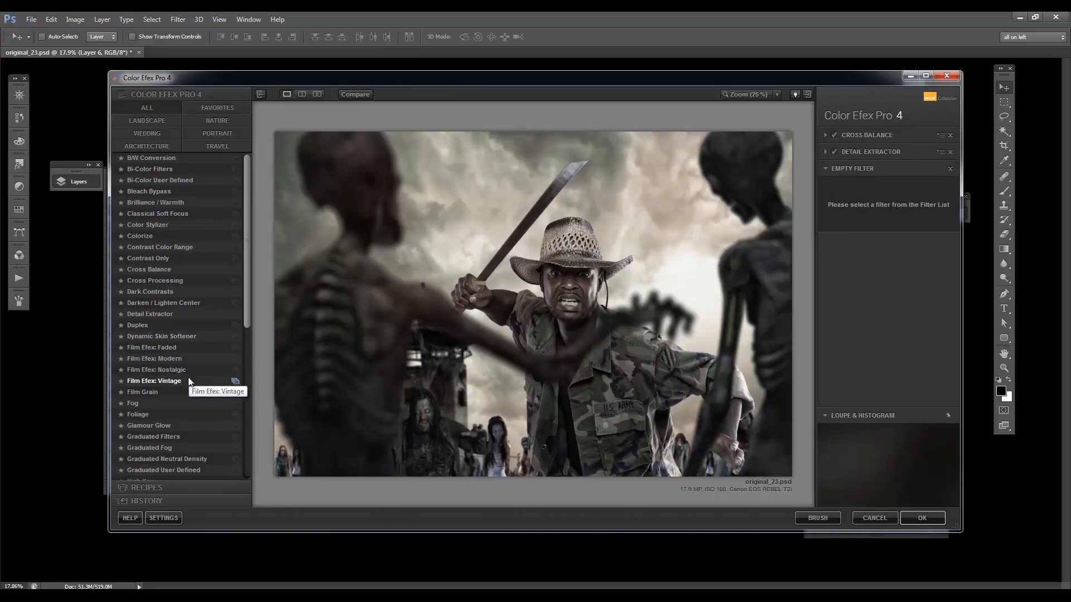
pyautogui.click(161, 426)
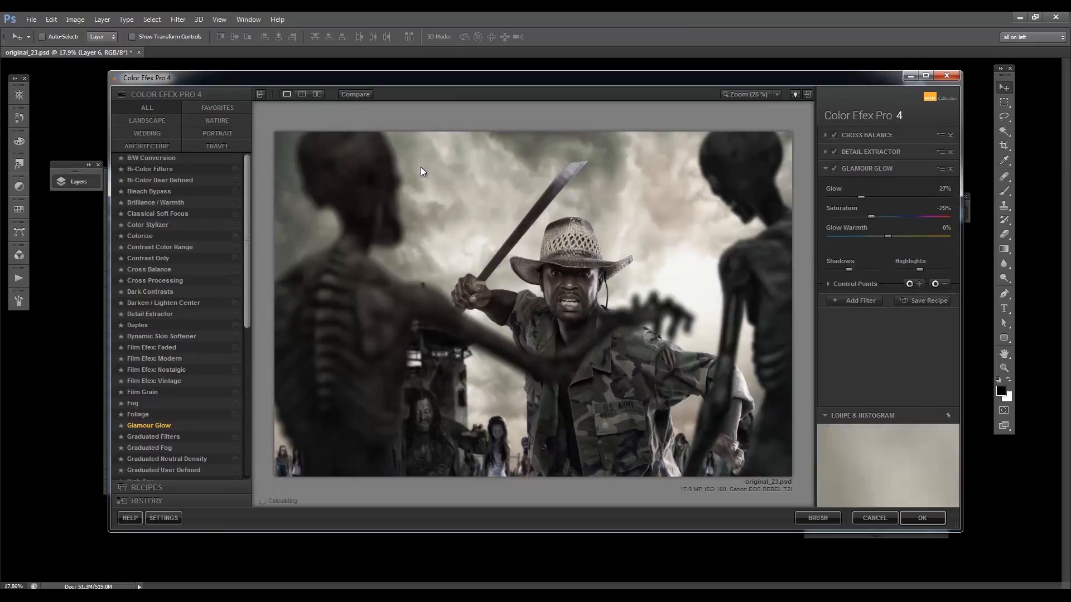
pyautogui.click(354, 94)
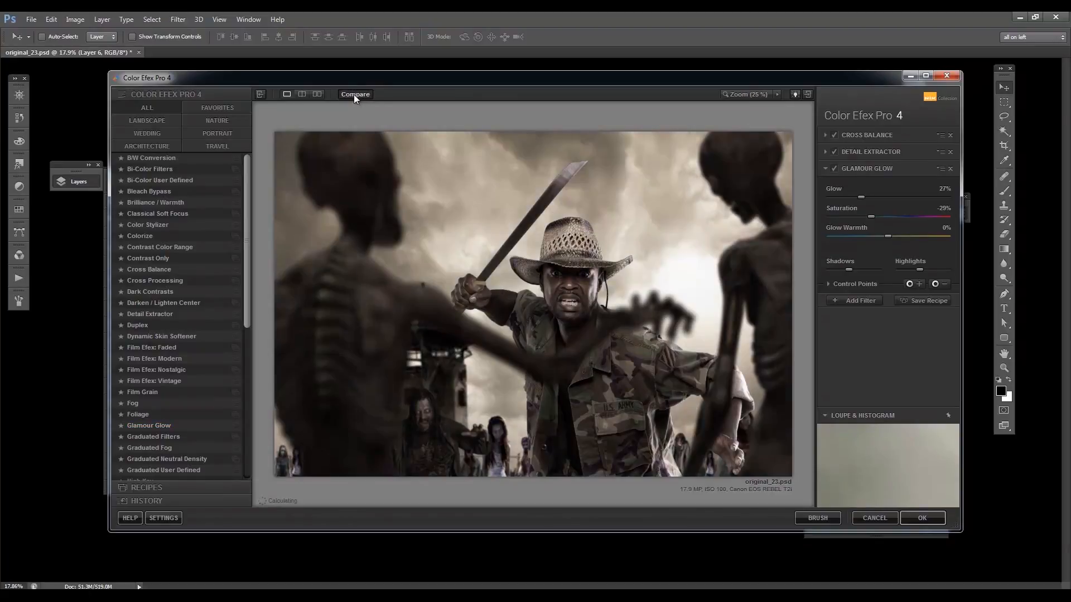
# - Try warmer and cooler Glow Warmth settings, return the slider to its midpoint and apply the filter stack to the image
pyautogui.click(900, 236)
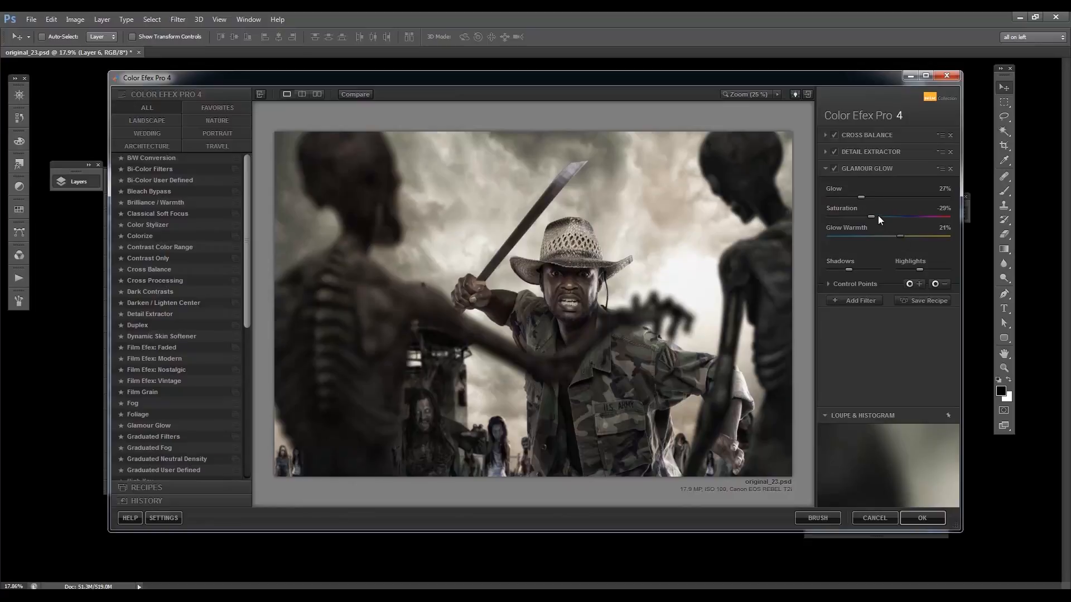
pyautogui.click(877, 235)
pyautogui.click(888, 236)
pyautogui.click(935, 514)
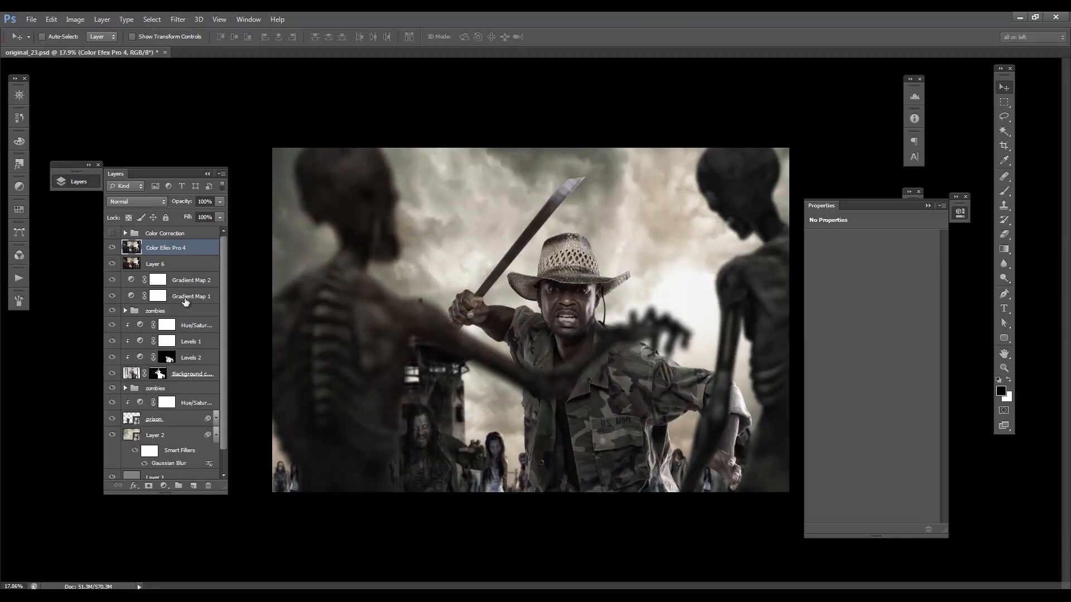
# - Show the Color Correction group and adjust the visibility of its layers to preview the composite in black and white
pyautogui.click(112, 233)
pyautogui.click(125, 233)
pyautogui.click(112, 263)
pyautogui.click(113, 279)
pyautogui.click(112, 296)
pyautogui.click(125, 234)
# - Add two empty layers above the Color Efex Pro 4 layer and put them in a group named DB
pyautogui.click(194, 484)
pyautogui.click(193, 485)
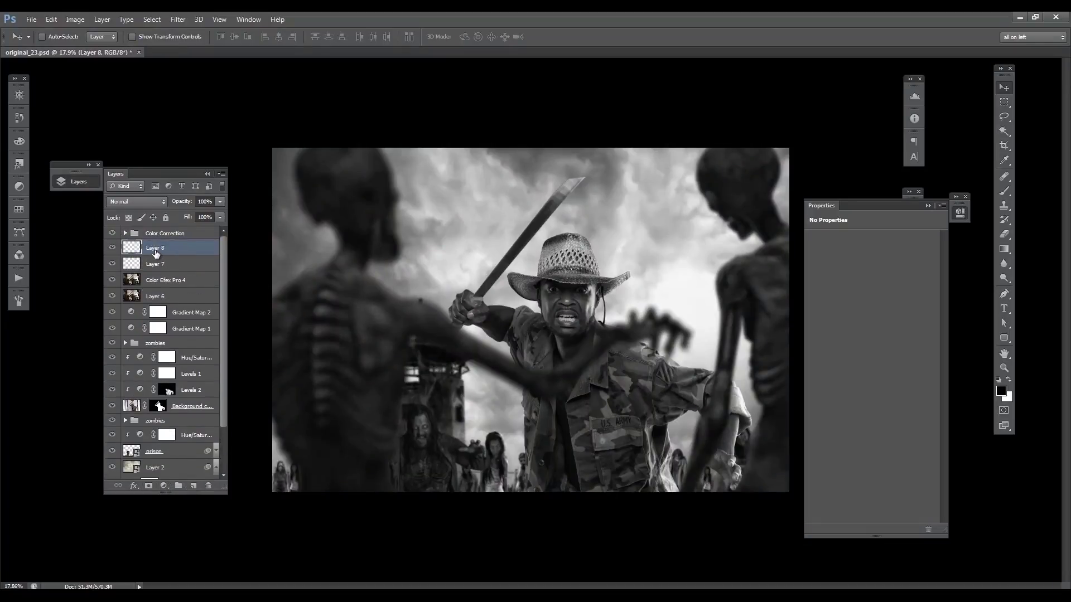
pyautogui.keyDown('shift'); pyautogui.click(167, 265); pyautogui.keyUp('shift')
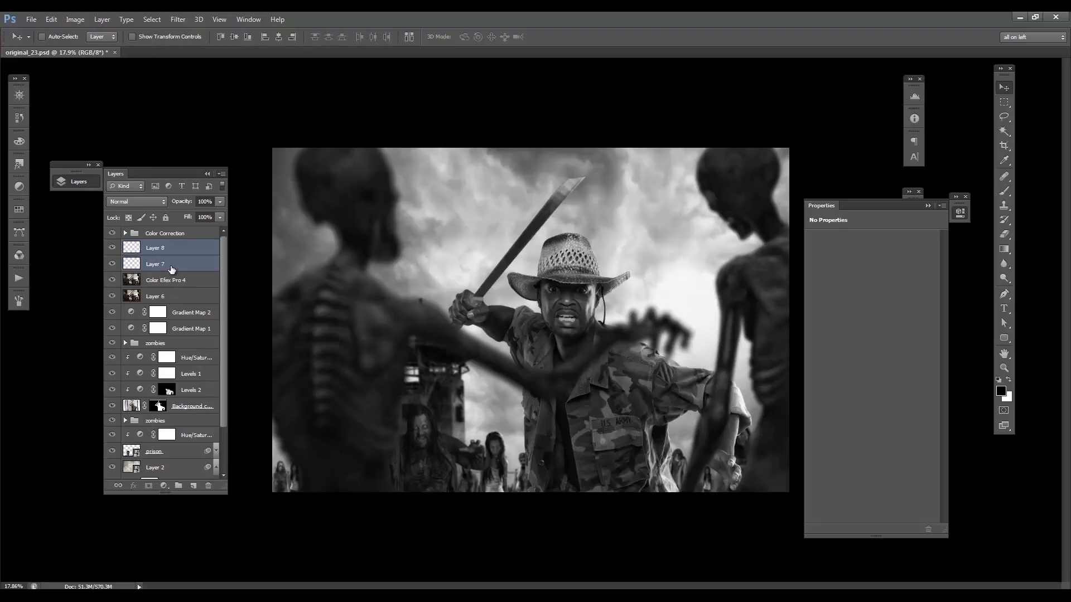
pyautogui.hotkey('ctrl', 'g')
pyautogui.doubleClick(155, 246)
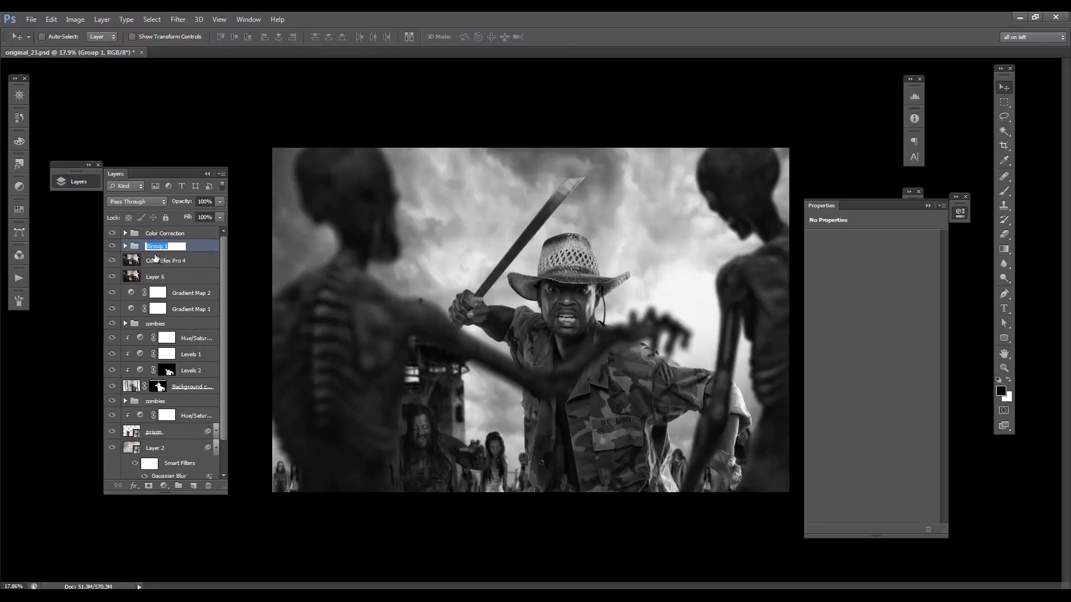
pyautogui.write('DB')
pyautogui.press('Return')
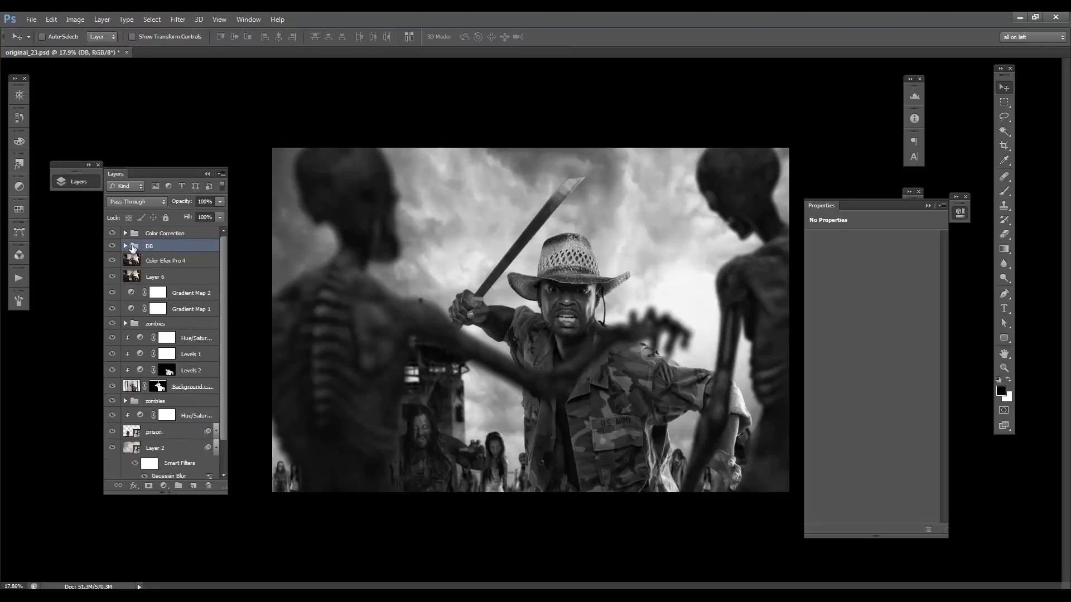
# - Set the blend mode of both layers in the DB group to Soft Light
pyautogui.click(124, 246)
pyautogui.click(159, 260)
pyautogui.click(127, 200)
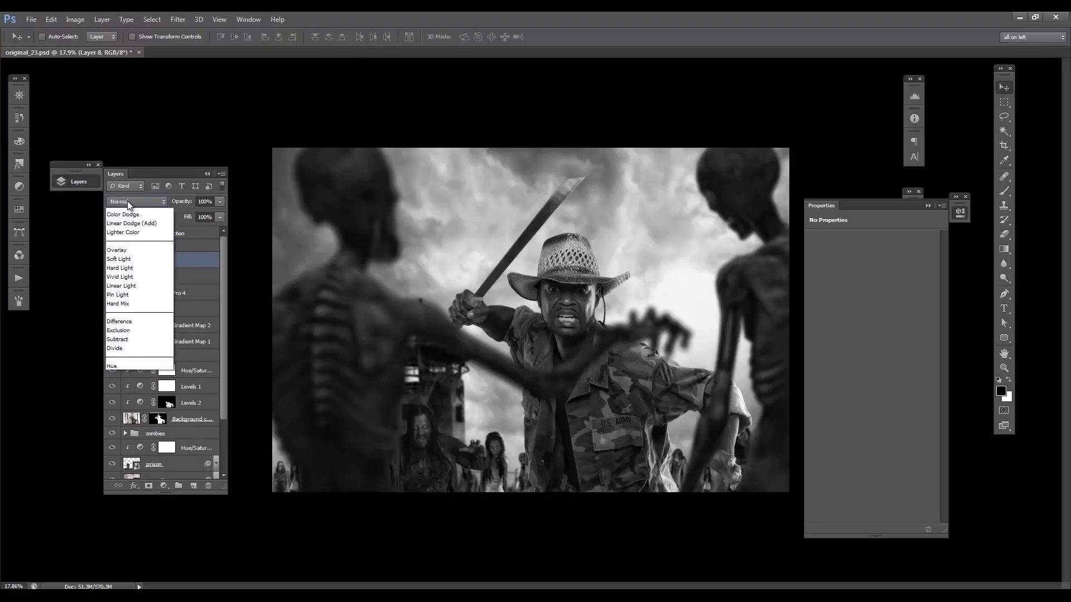
pyautogui.click(128, 209)
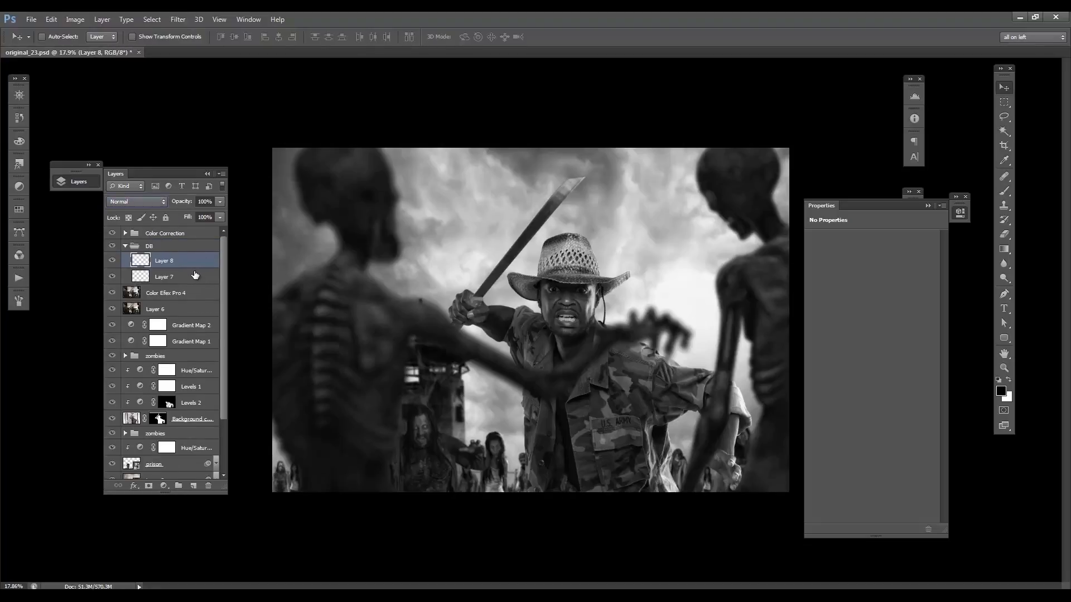
pyautogui.keyDown('shift'); pyautogui.click(195, 275); pyautogui.keyUp('shift')
pyautogui.click(143, 202)
pyautogui.click(133, 355)
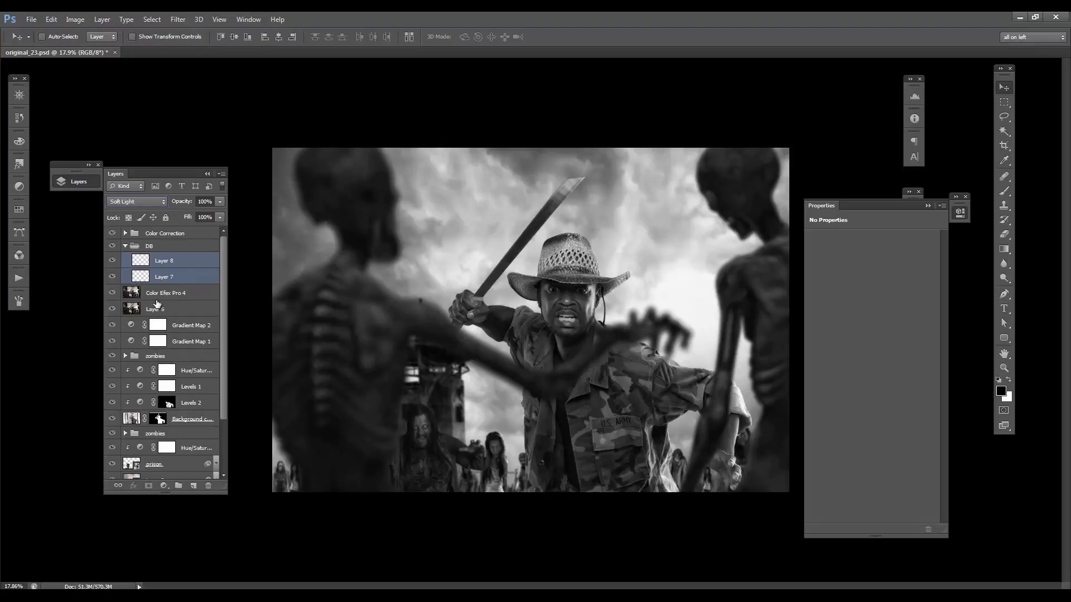
# - Darken the sky beside the machete and around the right zombie's head on the DB group's lower layer, using a black brush at 2% flow
pyautogui.click(168, 275)
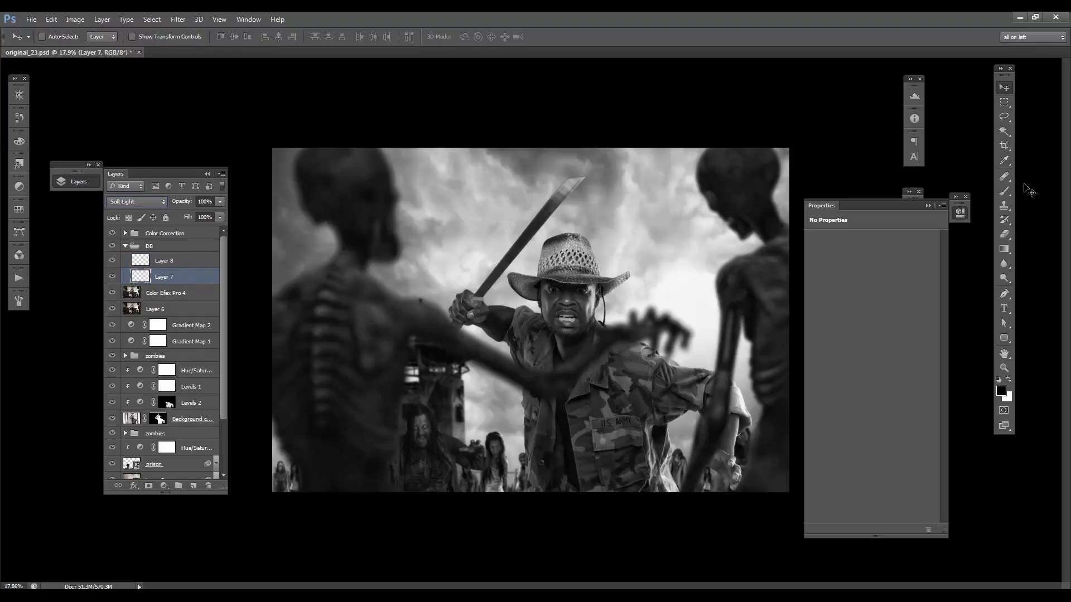
pyautogui.click(1004, 190)
pyautogui.click(296, 36)
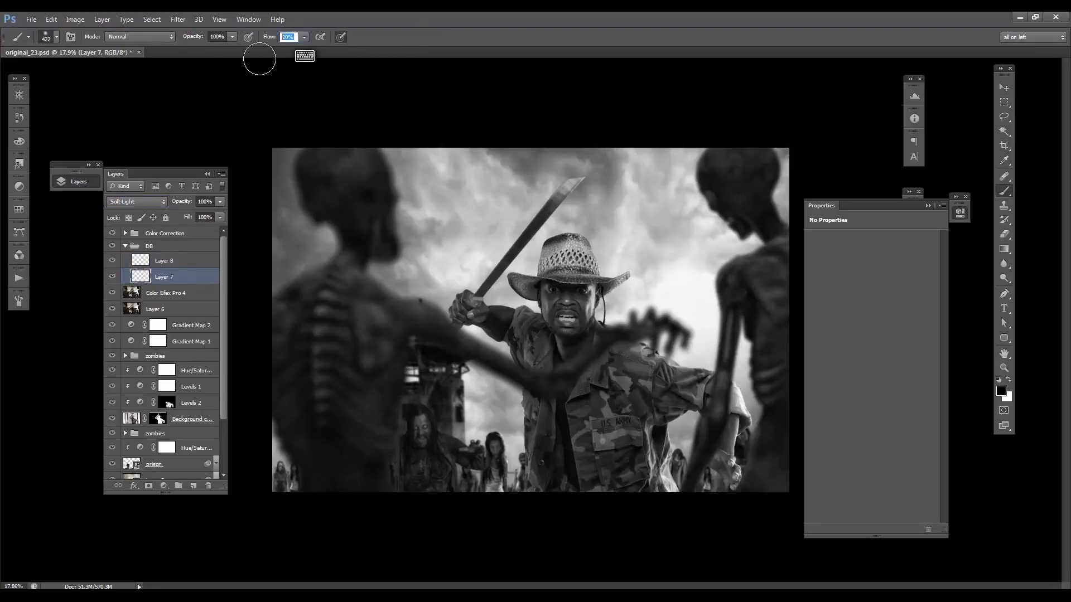
pyautogui.write('2')
pyautogui.press('Return')
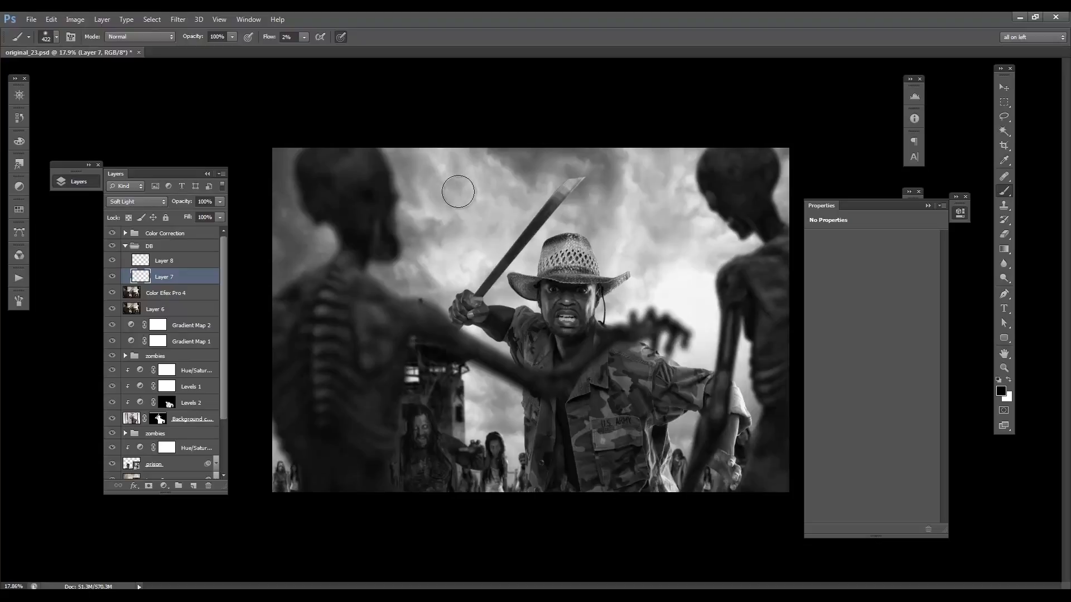
pyautogui.moveTo(473, 190)
pyautogui.mouseDown()
pyautogui.moveTo(510, 161)
pyautogui.moveTo(537, 186)
pyautogui.mouseUp()
pyautogui.click(112, 277)
pyautogui.click(112, 277)
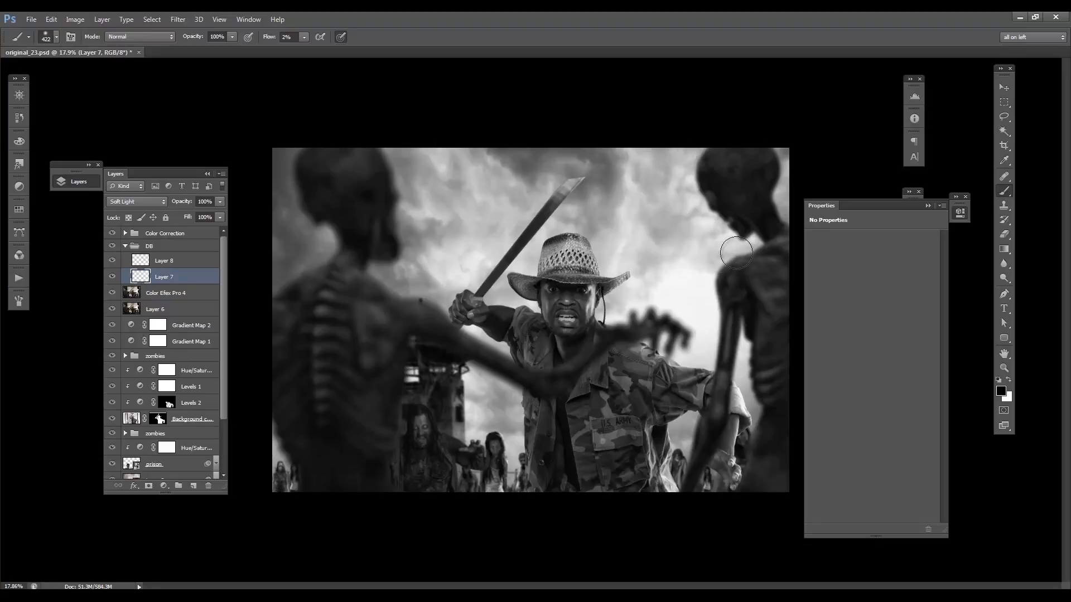
pyautogui.moveTo(787, 204); pyautogui.dragTo(770, 149)
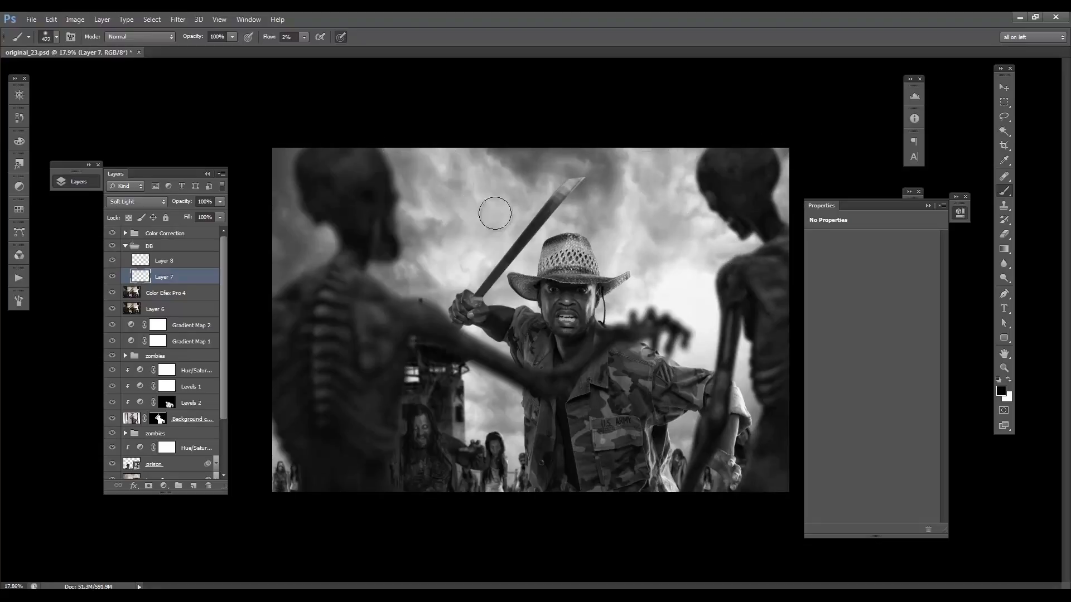
# - Brighten the sky between the man and the right zombie with white, and paint the prison tower with a 154 px brush
pyautogui.press('x')
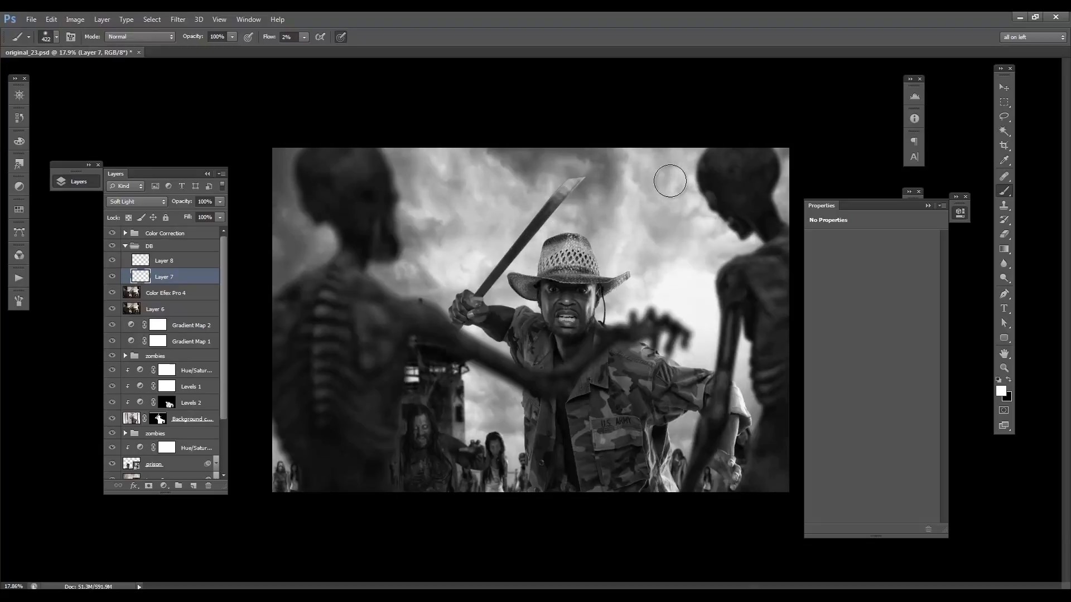
pyautogui.moveTo(678, 250)
pyautogui.mouseDown()
pyautogui.moveTo(679, 293)
pyautogui.moveTo(692, 297)
pyautogui.mouseUp()
pyautogui.rightClick(654, 334)
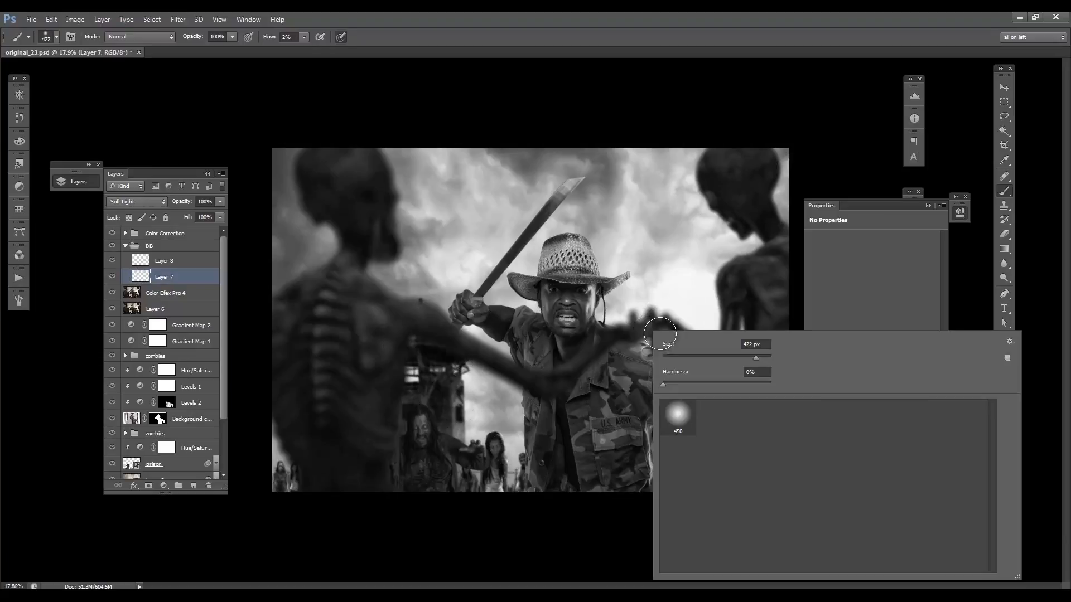
pyautogui.moveTo(737, 360); pyautogui.dragTo(727, 363)
pyautogui.click(411, 404)
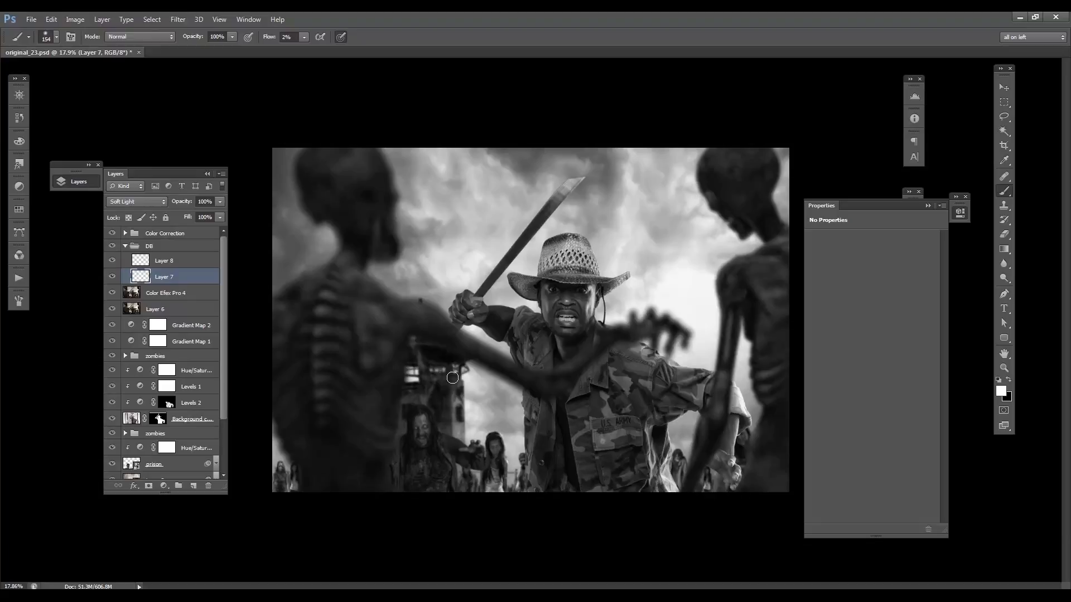
# - On the DB group's upper layer, brighten the left zombie's ribs and arm with white and darken the right zombie's arm and left zombie's back with black
pyautogui.click(174, 264)
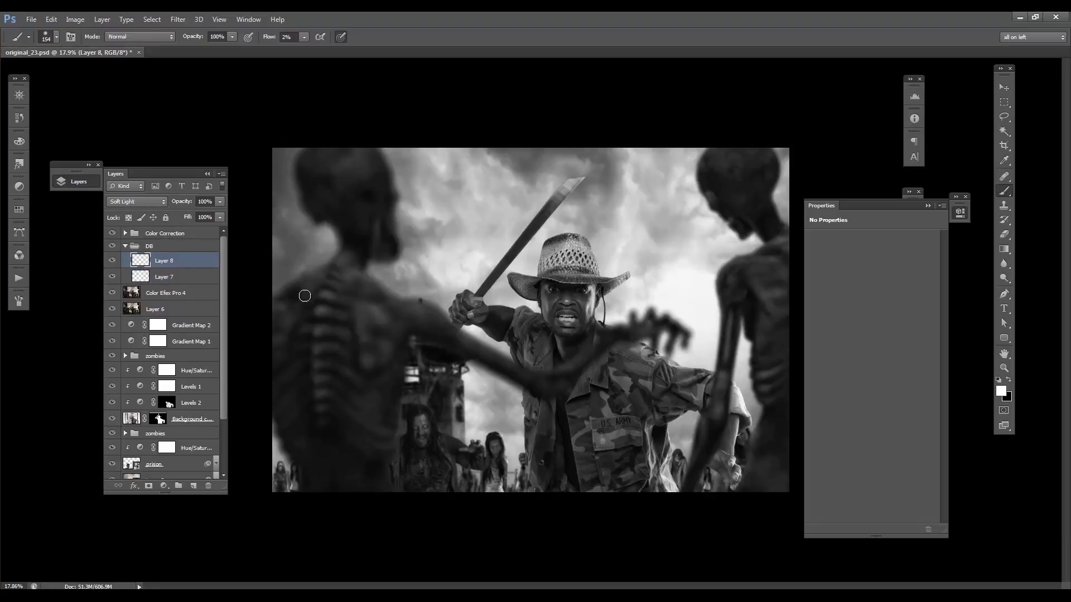
pyautogui.moveTo(323, 300)
pyautogui.mouseDown()
pyautogui.moveTo(316, 313)
pyautogui.moveTo(336, 294)
pyautogui.moveTo(319, 312)
pyautogui.mouseUp()
pyautogui.moveTo(420, 312); pyautogui.dragTo(494, 361)
pyautogui.press('x')
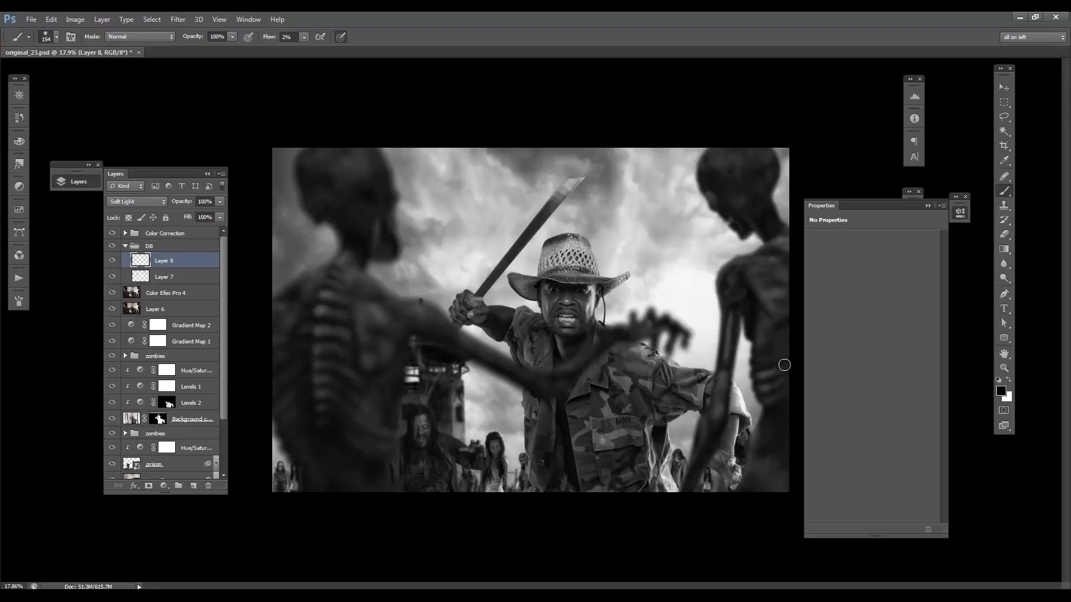
pyautogui.moveTo(721, 432); pyautogui.dragTo(699, 455)
pyautogui.moveTo(293, 384); pyautogui.dragTo(289, 361)
# - Hide the Color Correction group and compare the color image with and without the DB group's dodging and burning
pyautogui.click(112, 233)
pyautogui.click(113, 246)
pyautogui.click(113, 246)
pyautogui.click(113, 246)
pyautogui.click(113, 246)
pyautogui.scroll(5, 432, 462)
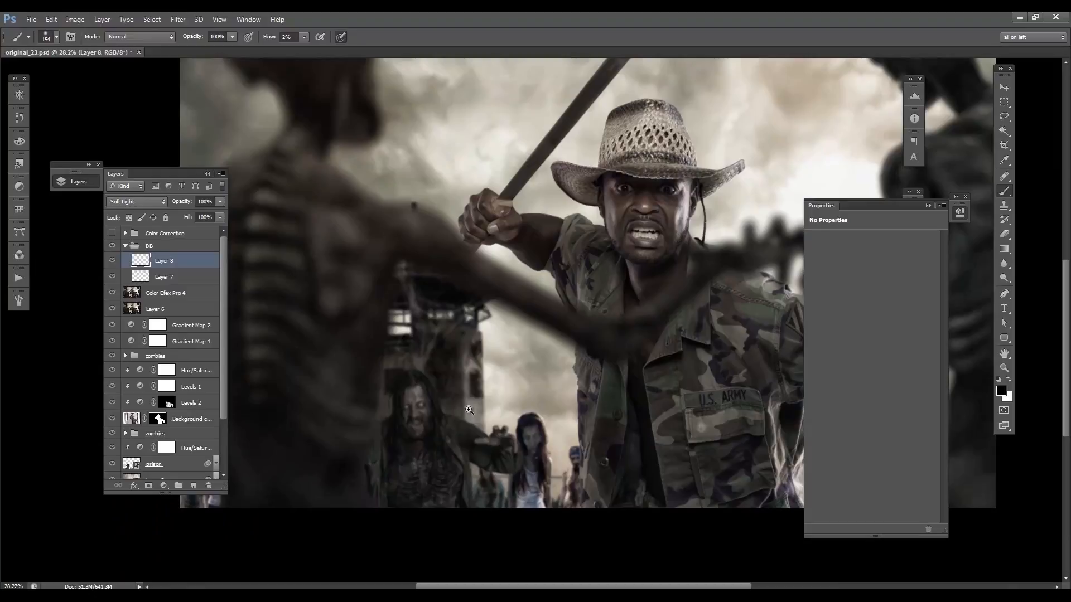
pyautogui.scroll(-4, 451, 408)
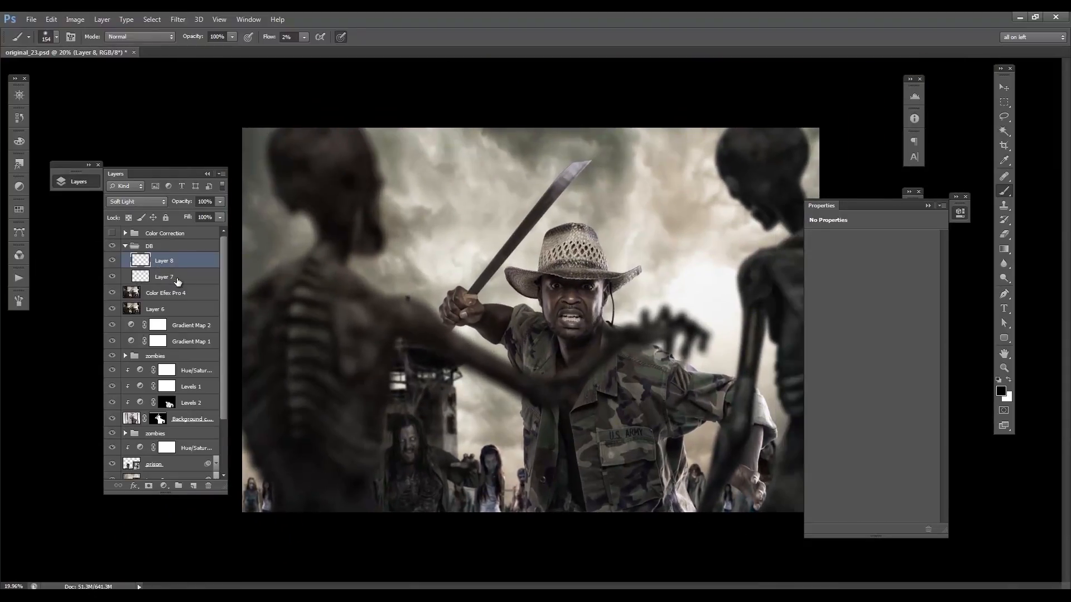
# - Group the two painted Soft Light layers inside the DB group
pyautogui.keyDown('shift'); pyautogui.click(173, 279); pyautogui.keyUp('shift')
pyautogui.hotkey('ctrl', 'g')
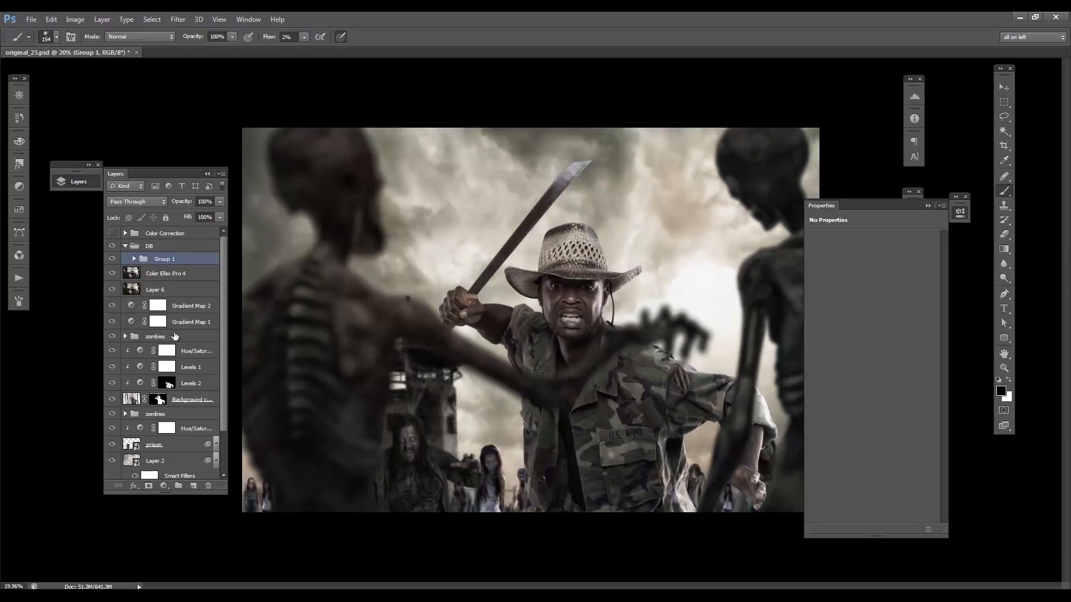
# - Add two new layers above Group 1 inside the DB group and set both to Soft Light blending
pyautogui.click(193, 486)
pyautogui.click(193, 486)
pyautogui.click(141, 201)
pyautogui.click(131, 350)
pyautogui.click(165, 277)
pyautogui.click(154, 204)
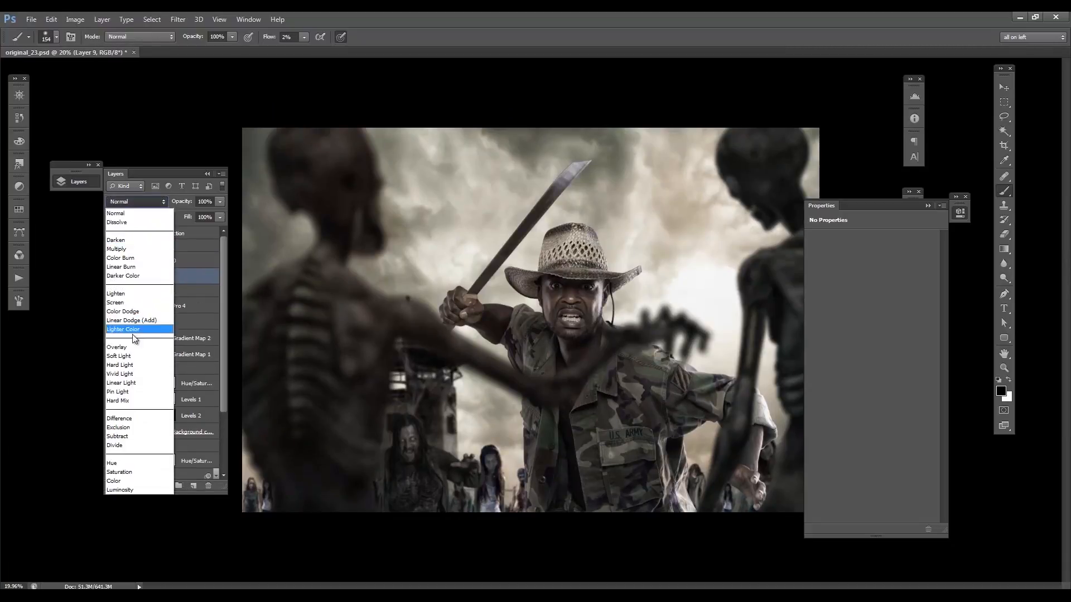
pyautogui.click(133, 355)
# - Show the Color Correction group and brighten the man's raised fist, arm and sleeve with white on the lower new layer, using a 40–45 px brush
pyautogui.click(113, 234)
pyautogui.moveTo(597, 253); pyautogui.dragTo(659, 248)
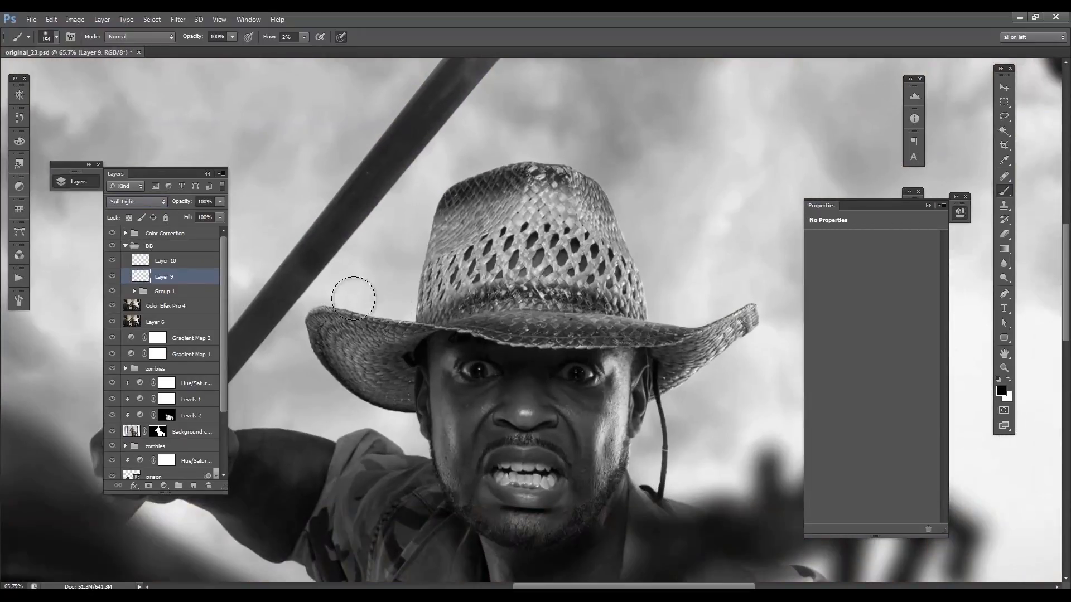
pyautogui.moveTo(461, 330); pyautogui.dragTo(592, 243)
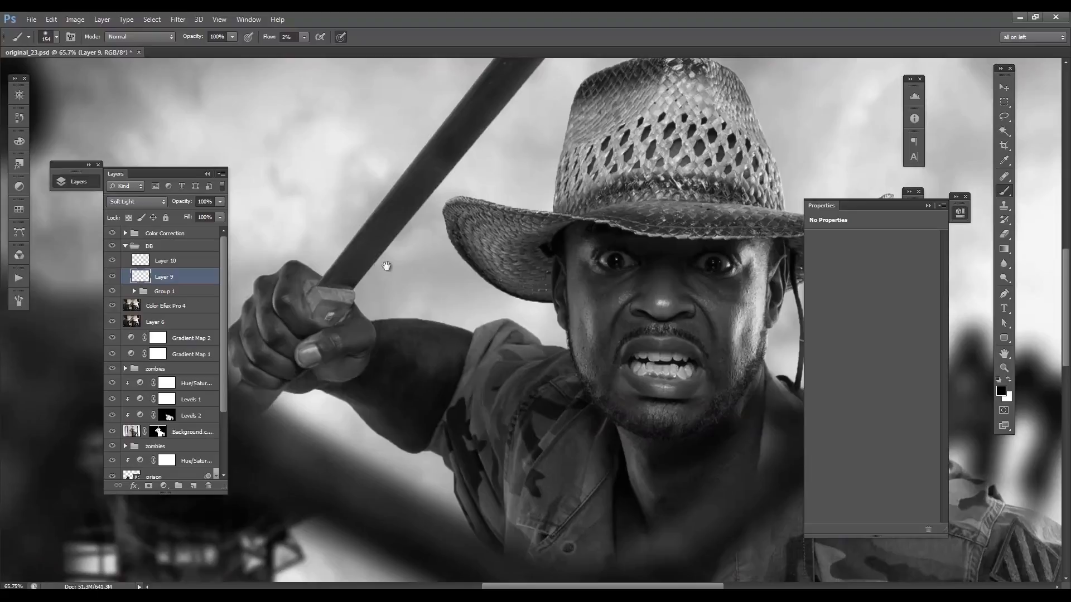
pyautogui.moveTo(387, 265); pyautogui.dragTo(468, 246)
pyautogui.press('x')
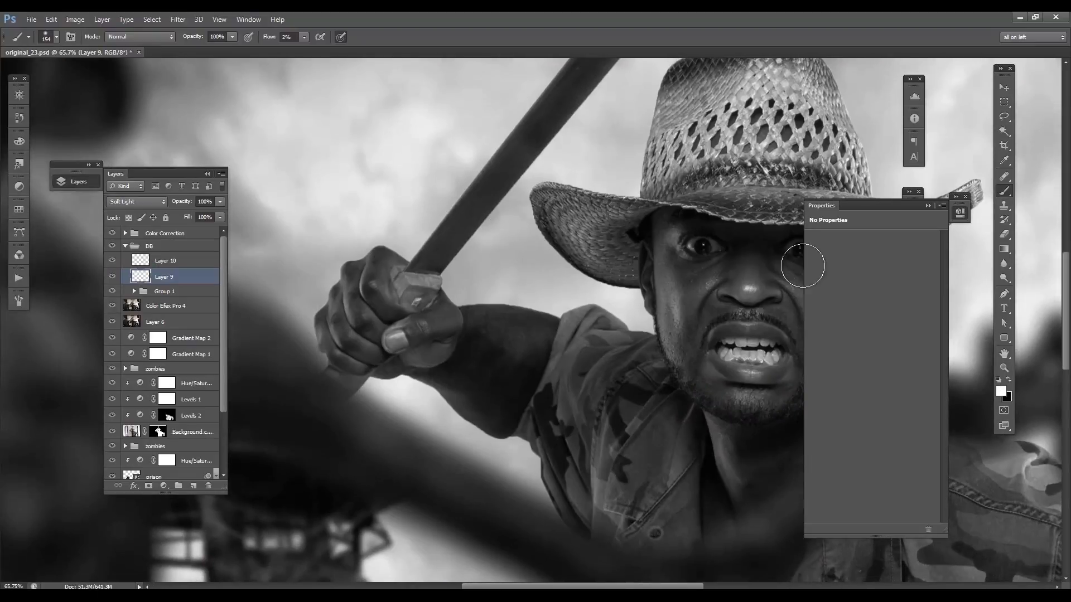
pyautogui.press('[')
pyautogui.press('[')
pyautogui.press('[')
pyautogui.press('[')
pyautogui.press('[')
pyautogui.press('[')
pyautogui.press('[')
pyautogui.press('[')
pyautogui.press('[')
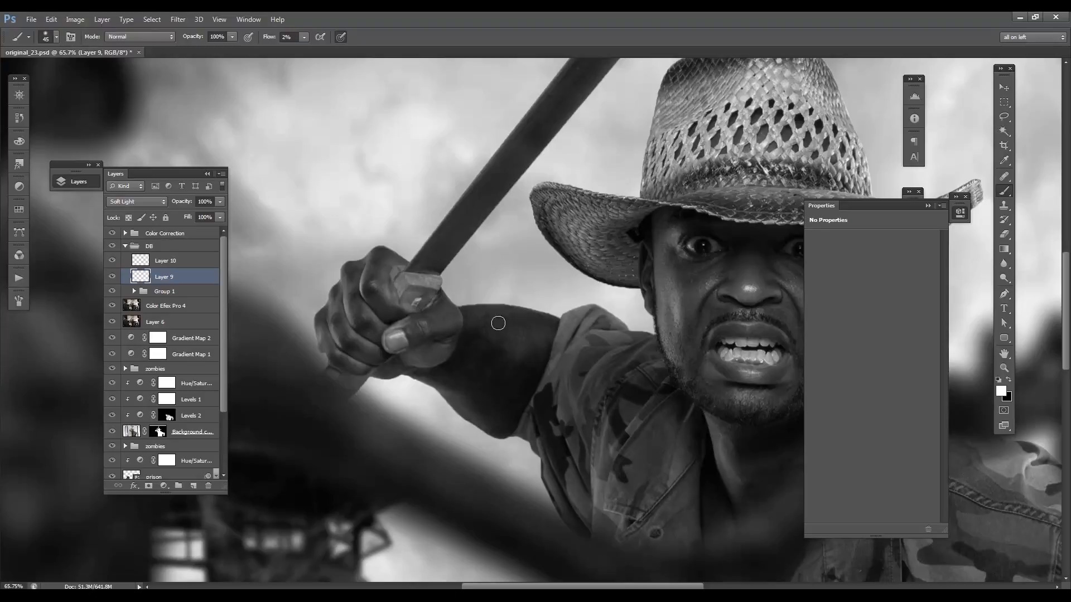
pyautogui.press(']')
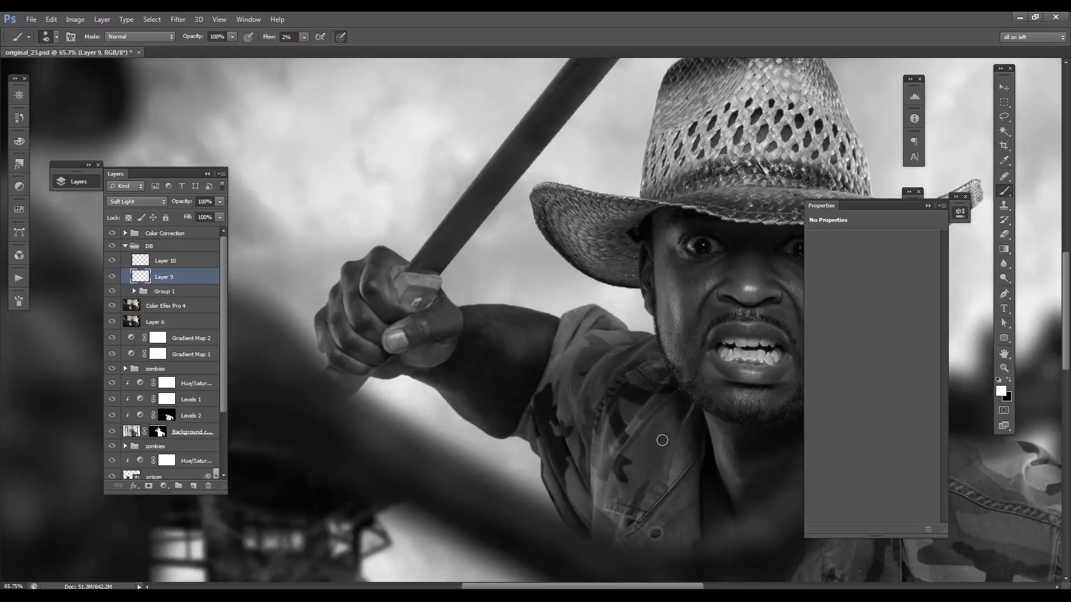
# - Brighten the man's straw hat with white, enlarging the brush to 100 px
pyautogui.hscroll(5, 629, 368)
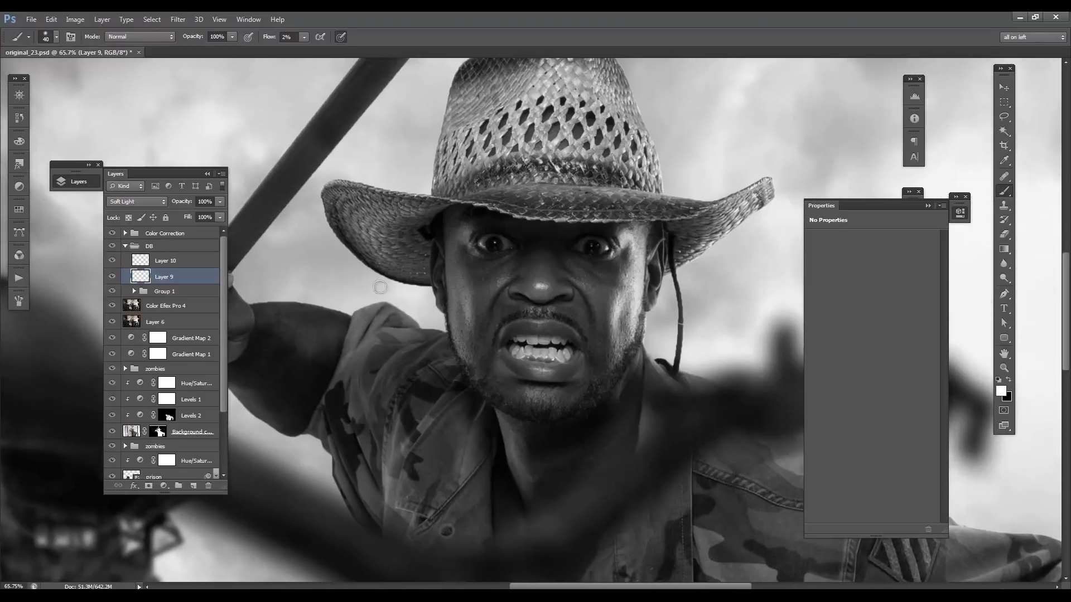
pyautogui.press(']')
pyautogui.moveTo(469, 166)
pyautogui.mouseDown()
pyautogui.moveTo(457, 186)
pyautogui.moveTo(444, 166)
pyautogui.mouseUp()
pyautogui.press(']')
pyautogui.press(']')
pyautogui.press(']')
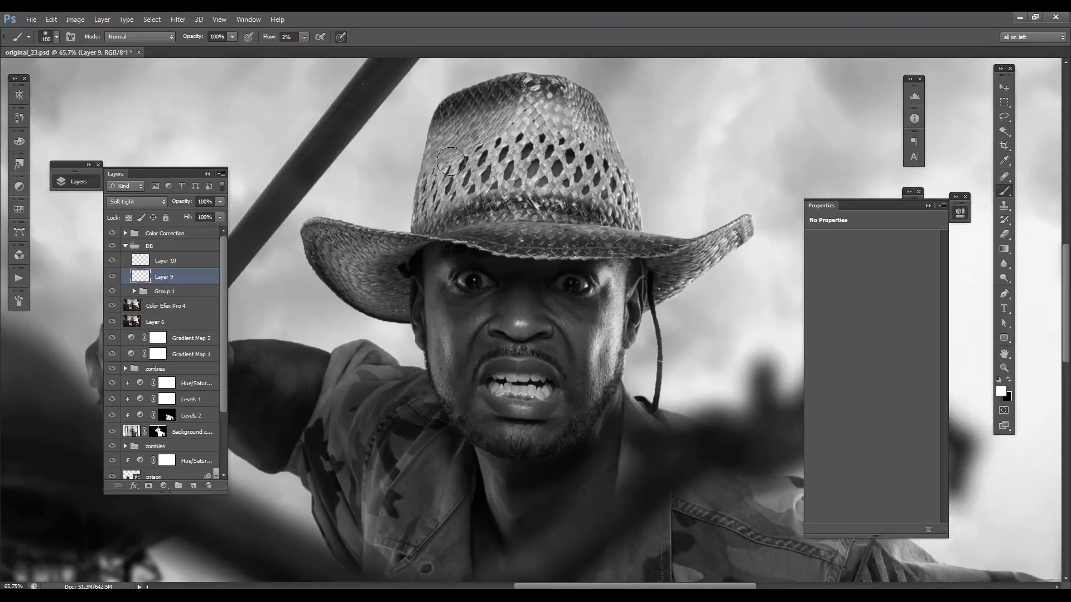
# - Brighten the highlights on the man's forehead, cheeks, nose and mouth area with a 50 px white brush
pyautogui.press('[')
pyautogui.press('[')
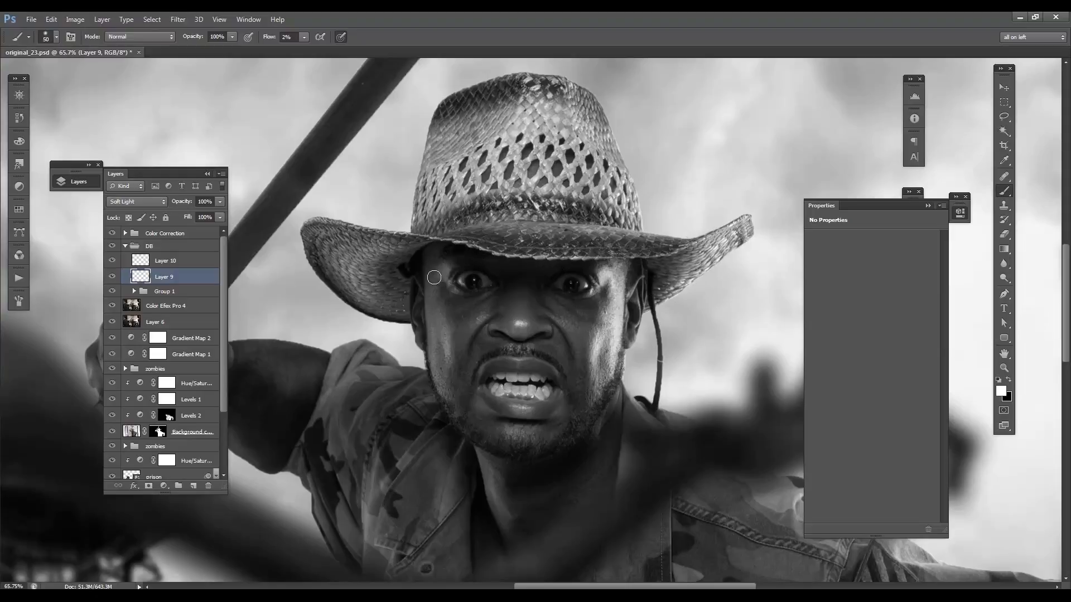
pyautogui.moveTo(435, 302); pyautogui.dragTo(431, 310)
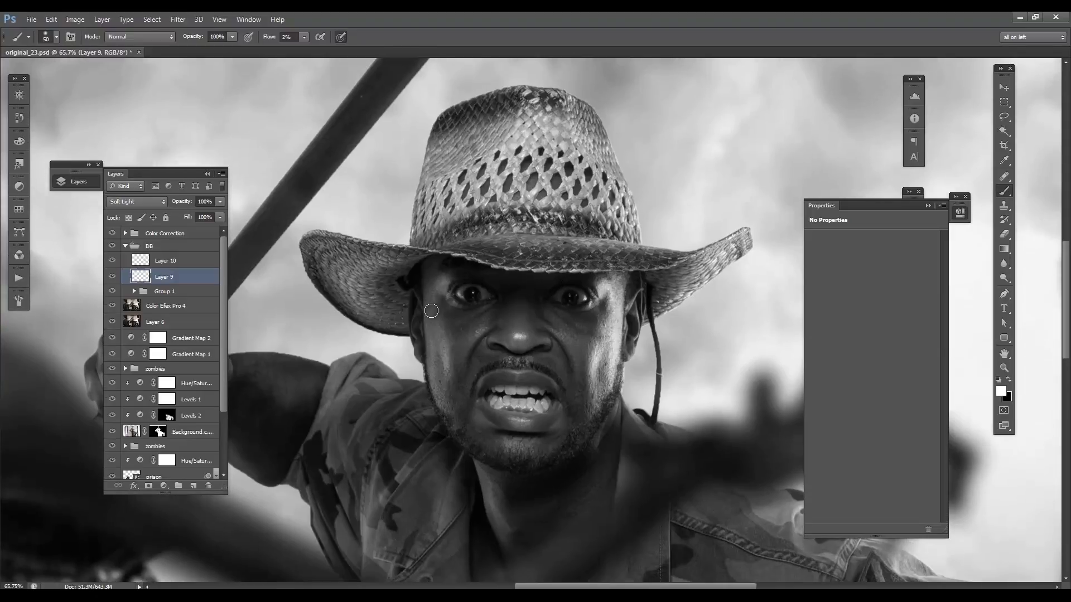
pyautogui.moveTo(436, 358)
pyautogui.mouseDown()
pyautogui.moveTo(438, 390)
pyautogui.moveTo(427, 359)
pyautogui.mouseUp()
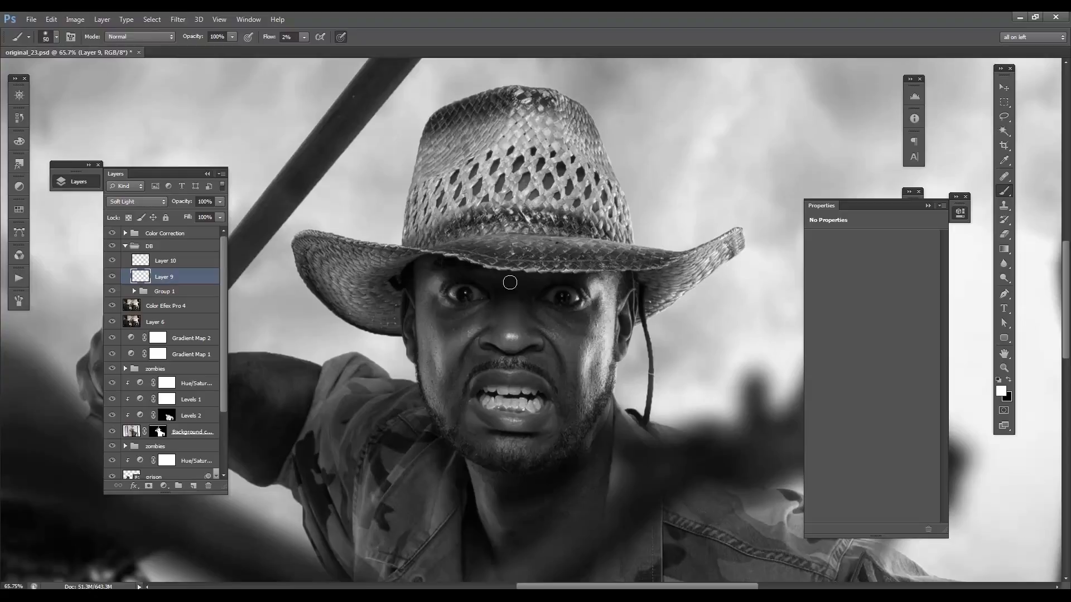
pyautogui.moveTo(508, 335)
pyautogui.mouseDown()
pyautogui.moveTo(524, 340)
pyautogui.moveTo(519, 349)
pyautogui.mouseUp()
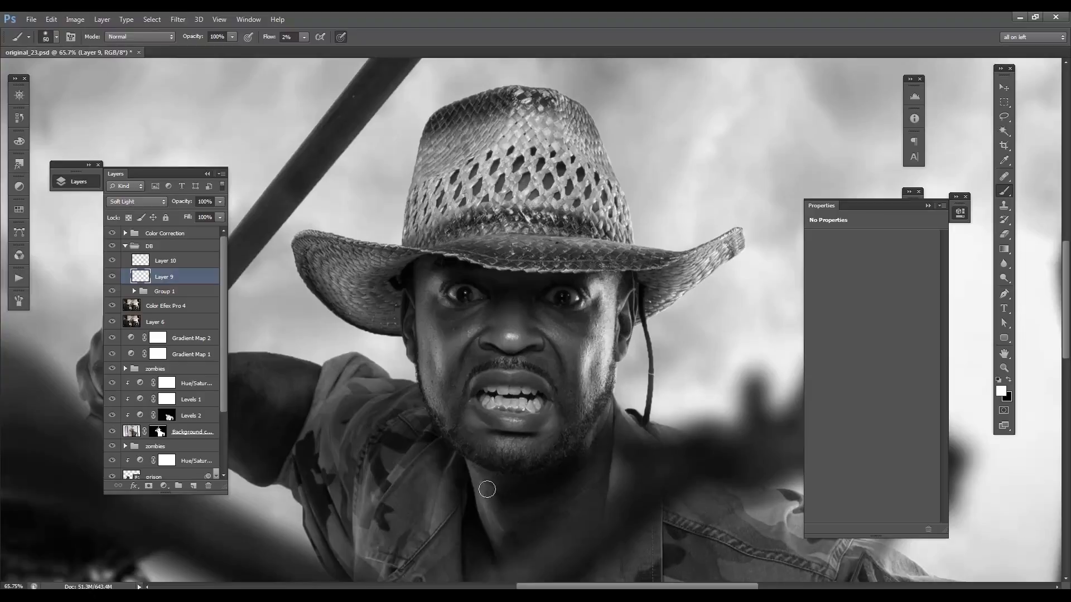
# - Brighten the man's neck, open jacket edges, collar and shoulder with a 70 px white brush
pyautogui.press(']')
pyautogui.press(']')
pyautogui.moveTo(491, 521)
pyautogui.mouseDown()
pyautogui.moveTo(473, 492)
pyautogui.moveTo(457, 278)
pyautogui.mouseUp()
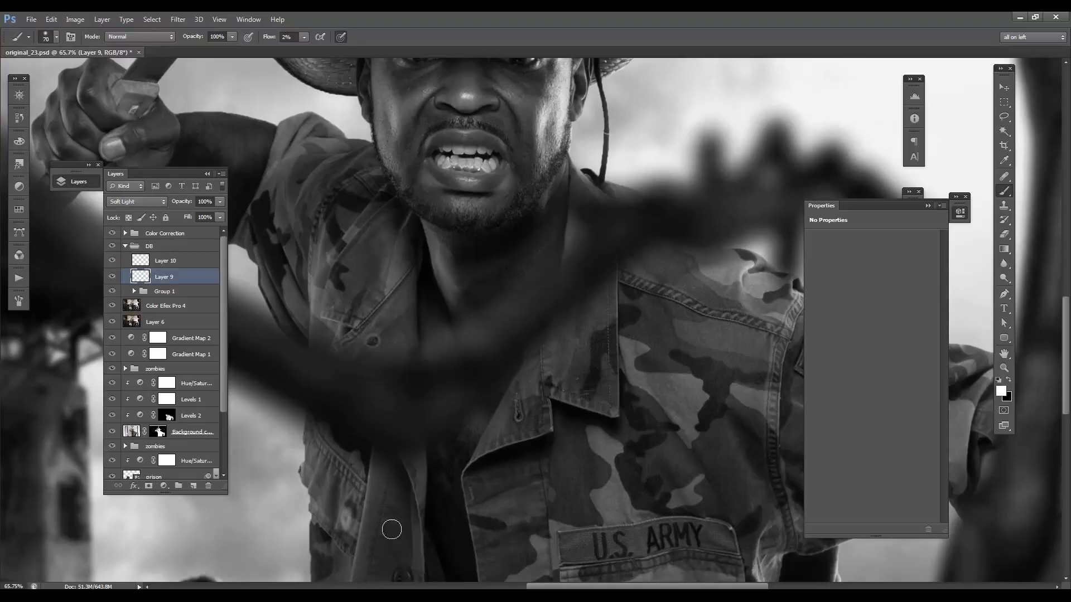
pyautogui.moveTo(410, 504); pyautogui.dragTo(411, 522)
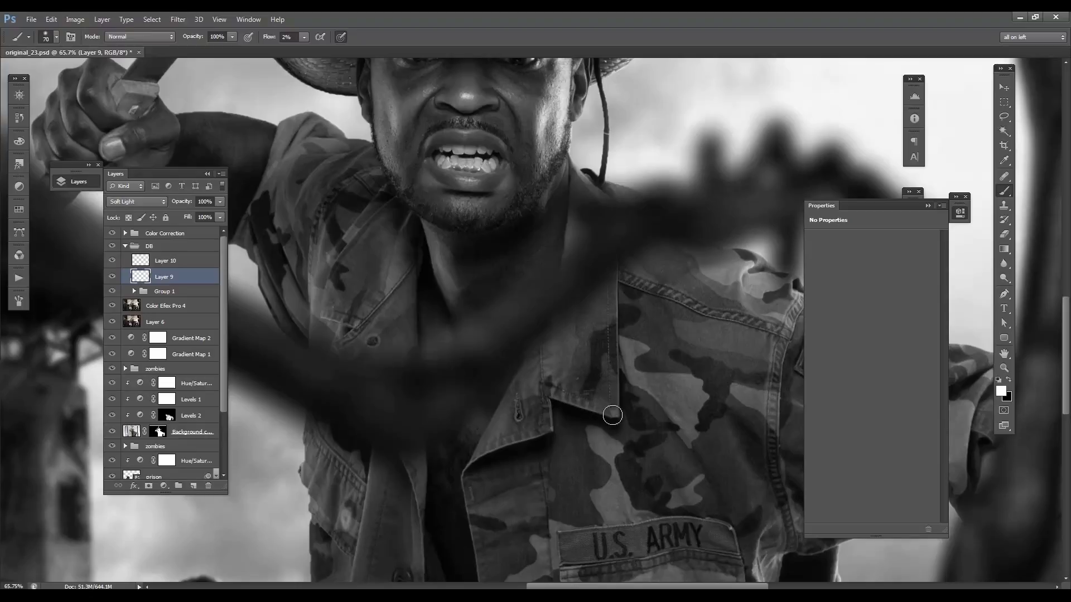
pyautogui.moveTo(718, 289); pyautogui.dragTo(753, 296)
pyautogui.moveTo(679, 293)
pyautogui.mouseDown()
pyautogui.moveTo(466, 211)
pyautogui.moveTo(480, 213)
pyautogui.mouseUp()
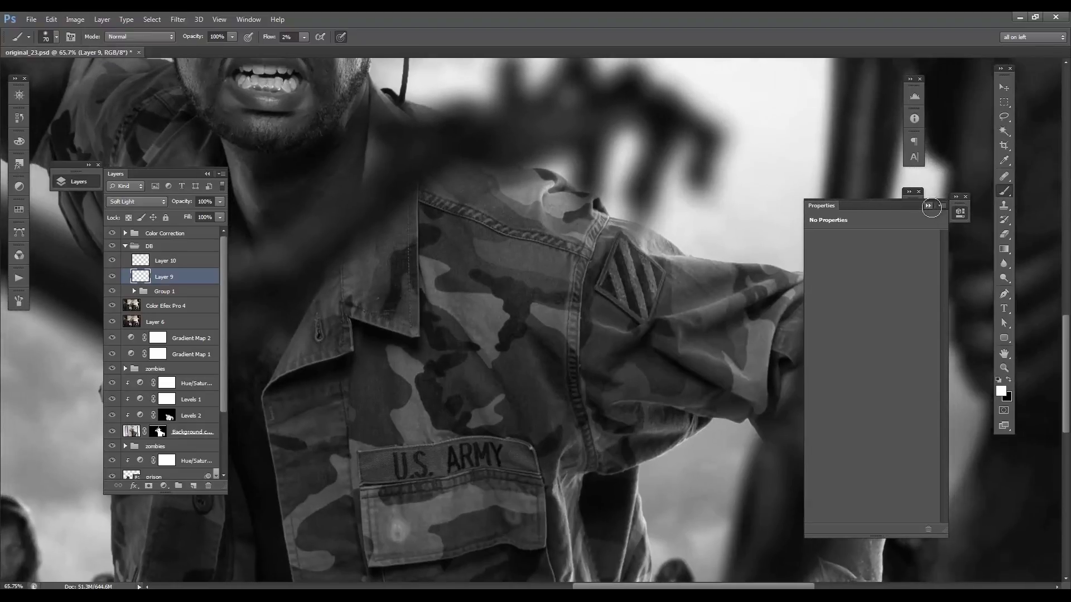
# - Collapse the Properties panel and brighten the man's rolled sleeve, forearm and lowered hand with white, using a brush of up to 90 px
pyautogui.click(929, 206)
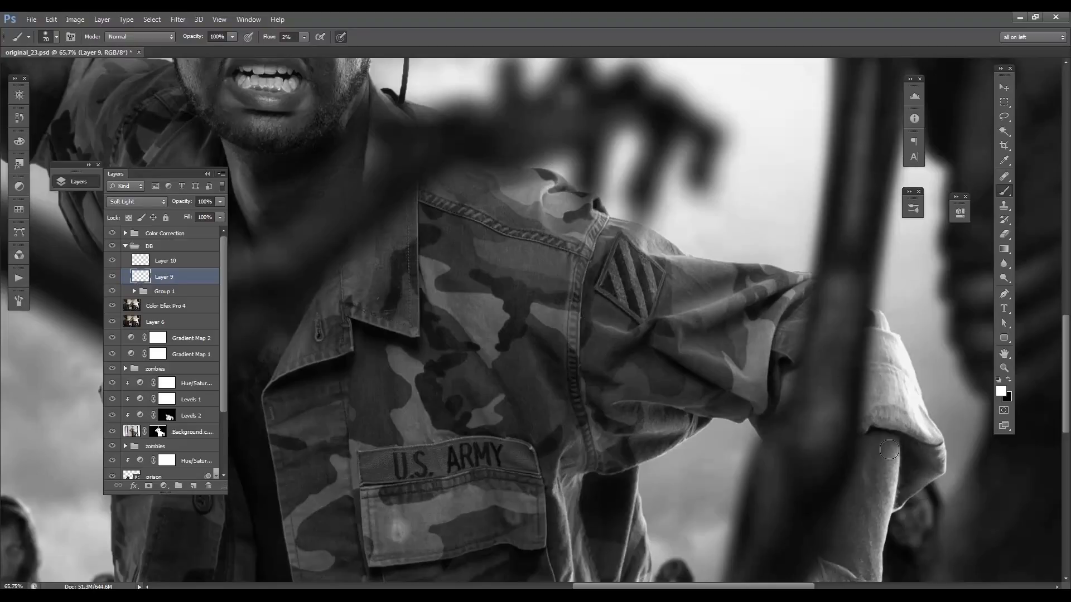
pyautogui.moveTo(614, 374); pyautogui.dragTo(593, 121)
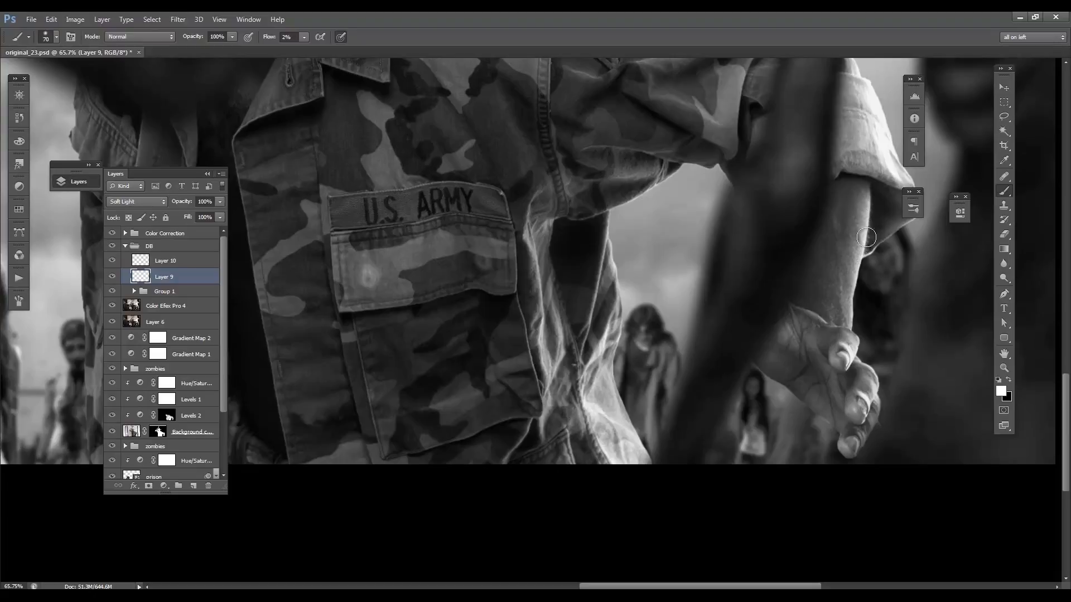
pyautogui.press(']')
pyautogui.press(']')
pyautogui.moveTo(790, 334)
pyautogui.mouseDown()
pyautogui.moveTo(770, 372)
pyautogui.moveTo(782, 341)
pyautogui.moveTo(835, 359)
pyautogui.mouseUp()
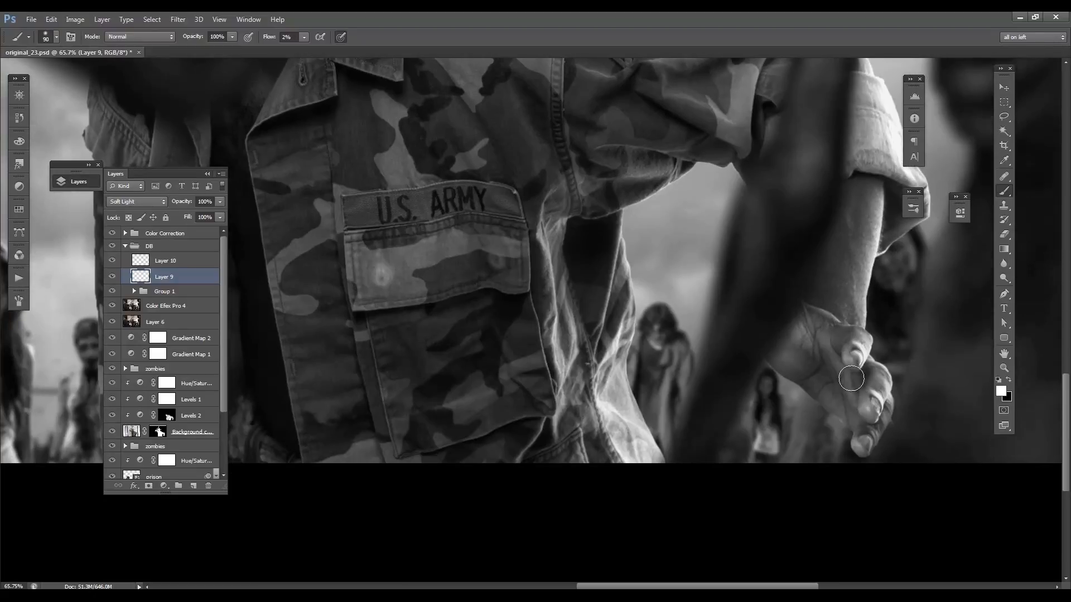
# - Brighten the backlit cloth folds beside the jacket pocket and under the arm with white, using brushes from 60 to 125 px
pyautogui.moveTo(597, 385); pyautogui.dragTo(615, 415)
pyautogui.press(']')
pyautogui.press(']')
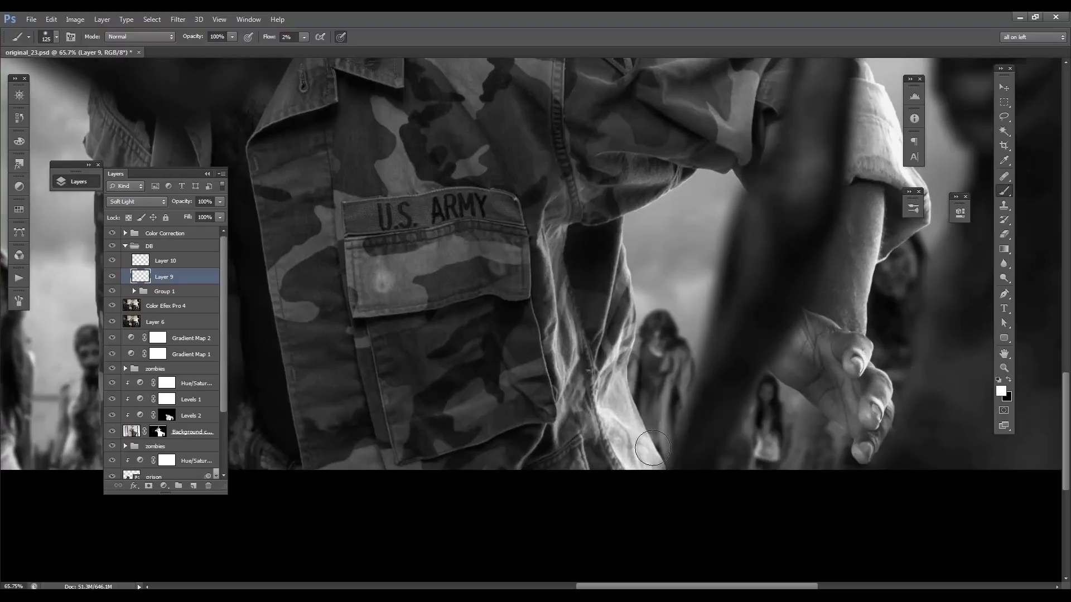
pyautogui.moveTo(554, 449)
pyautogui.mouseDown()
pyautogui.moveTo(533, 456)
pyautogui.moveTo(544, 448)
pyautogui.mouseUp()
pyautogui.press('[')
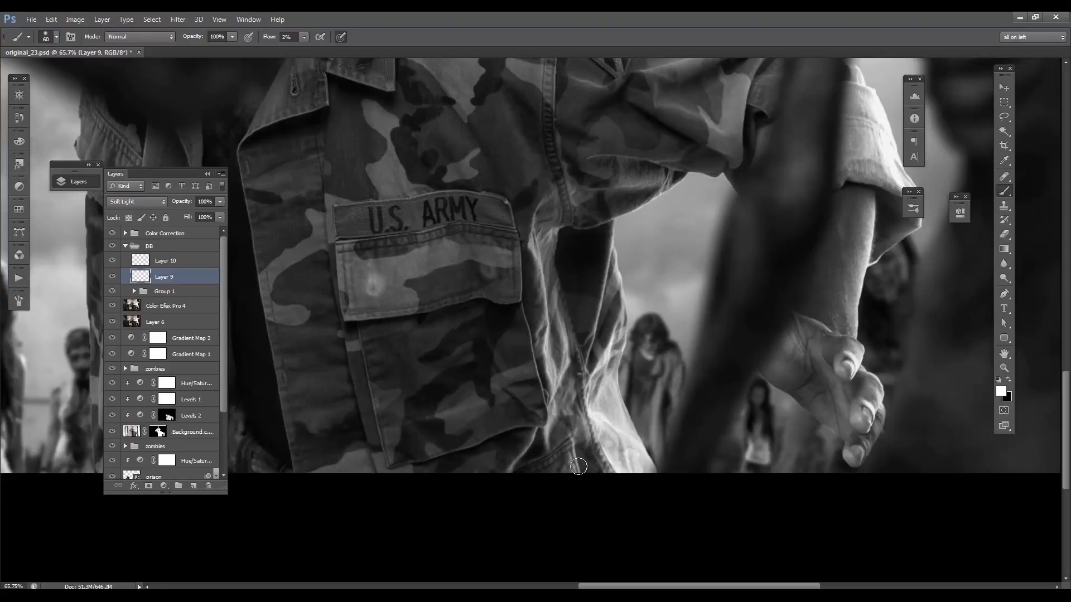
pyautogui.press(']')
pyautogui.press(']')
pyautogui.press(']')
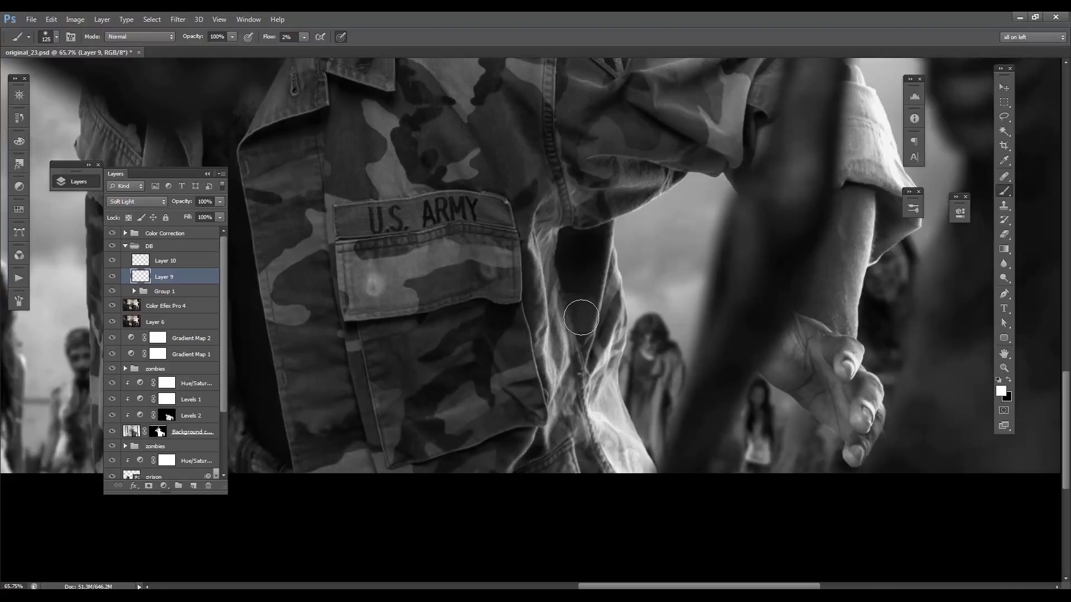
pyautogui.moveTo(549, 230); pyautogui.dragTo(573, 328)
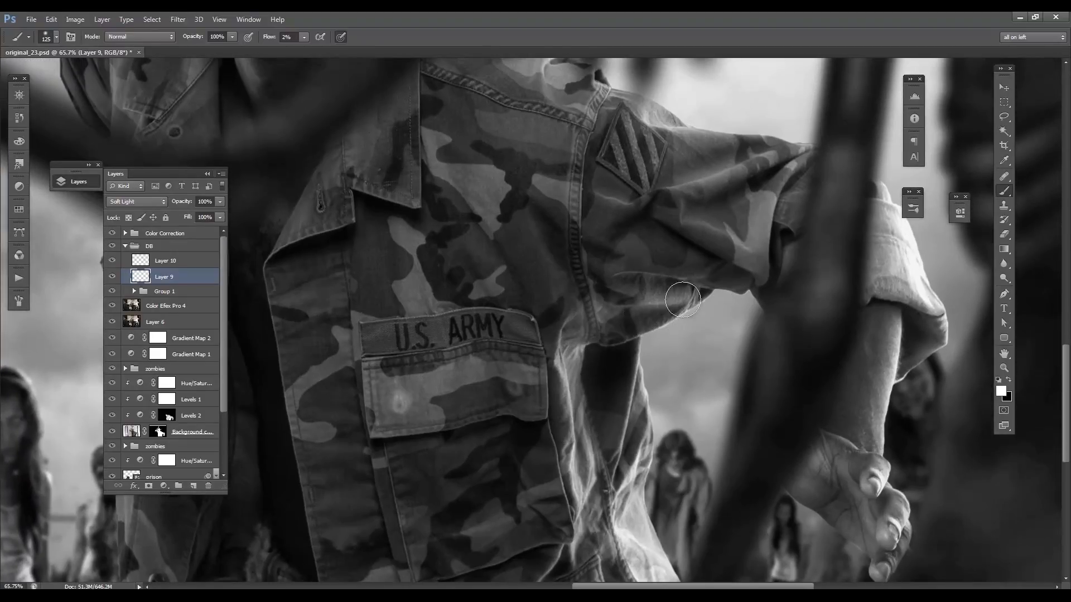
# - Brighten the camouflage jacket's chest and its front edge near the buttons with a 175 px white brush
pyautogui.press(']')
pyautogui.press(']')
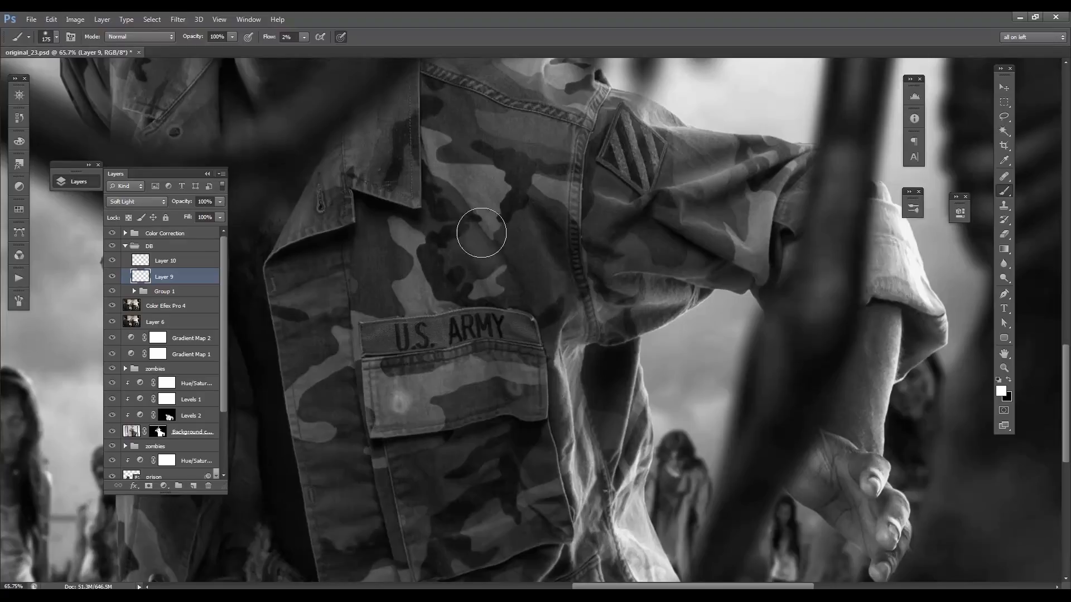
pyautogui.moveTo(292, 530)
pyautogui.mouseDown()
pyautogui.moveTo(524, 291)
pyautogui.moveTo(548, 361)
pyautogui.mouseUp()
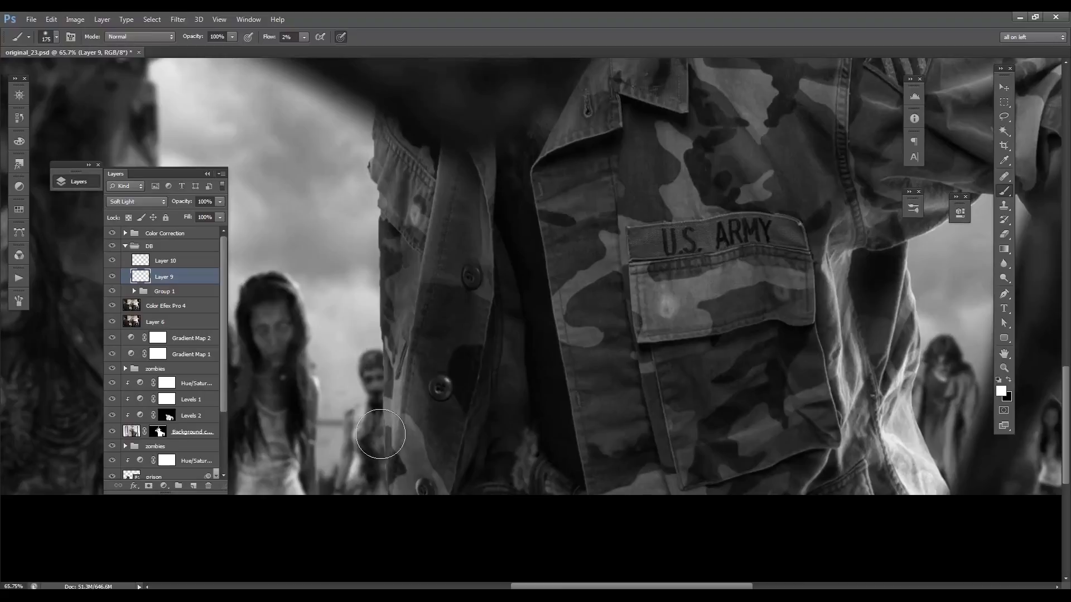
pyautogui.moveTo(360, 457)
pyautogui.mouseDown()
pyautogui.moveTo(392, 358)
pyautogui.moveTo(363, 378)
pyautogui.moveTo(354, 464)
pyautogui.moveTo(380, 402)
pyautogui.mouseUp()
# - Brighten the background zombies beside the man, including the long-haired girl and the bearded zombie, with the 175 px white brush
pyautogui.moveTo(265, 437)
pyautogui.mouseDown()
pyautogui.moveTo(294, 437)
pyautogui.moveTo(300, 454)
pyautogui.mouseUp()
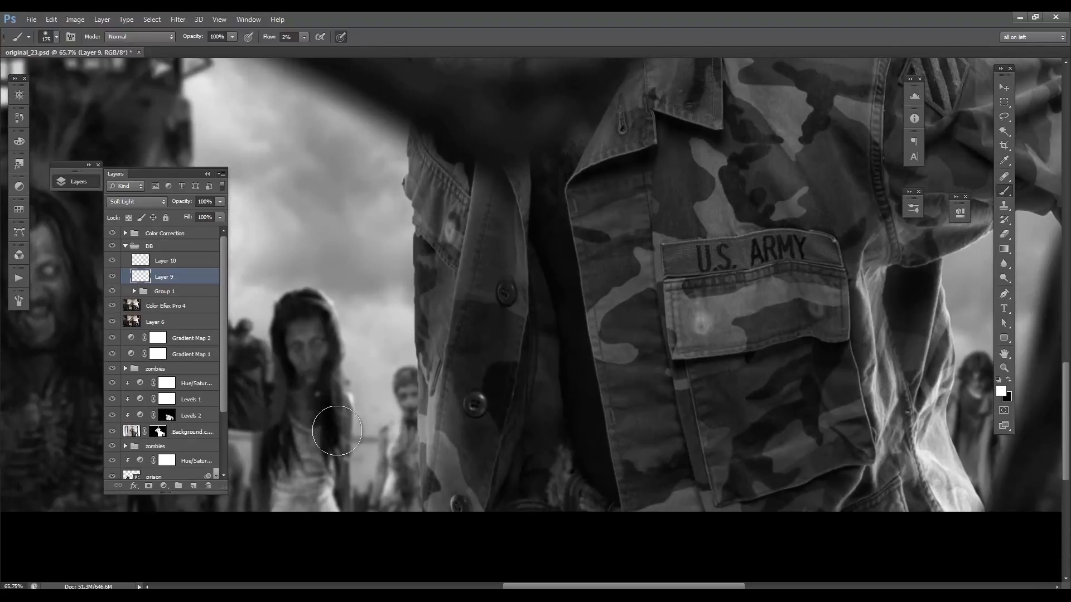
pyautogui.moveTo(355, 491)
pyautogui.mouseDown()
pyautogui.moveTo(349, 394)
pyautogui.moveTo(312, 300)
pyautogui.moveTo(340, 356)
pyautogui.moveTo(351, 316)
pyautogui.mouseUp()
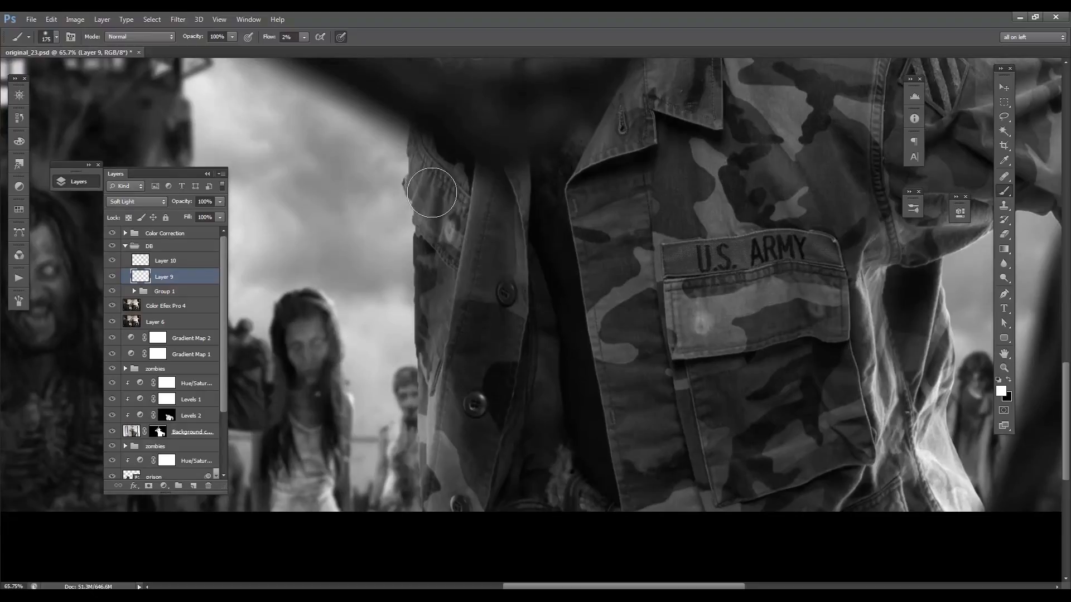
pyautogui.moveTo(408, 292)
pyautogui.mouseDown()
pyautogui.moveTo(586, 299)
pyautogui.moveTo(860, 288)
pyautogui.mouseUp()
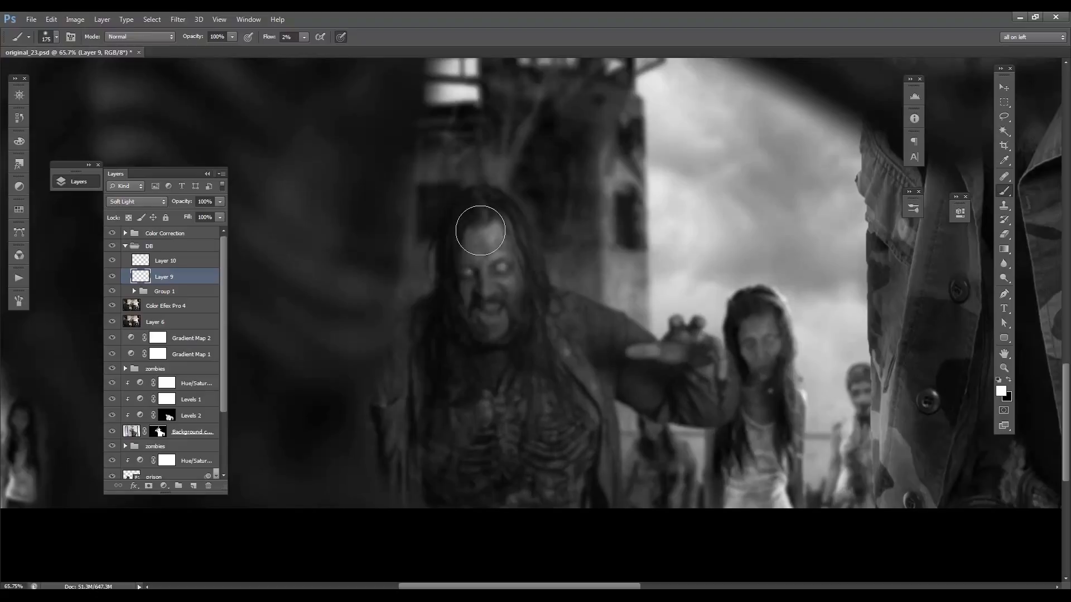
pyautogui.moveTo(792, 290); pyautogui.dragTo(687, 313)
# - Hide the Color Correction group and compare the full color image with and without Layer 9
pyautogui.moveTo(523, 324); pyautogui.dragTo(562, 307)
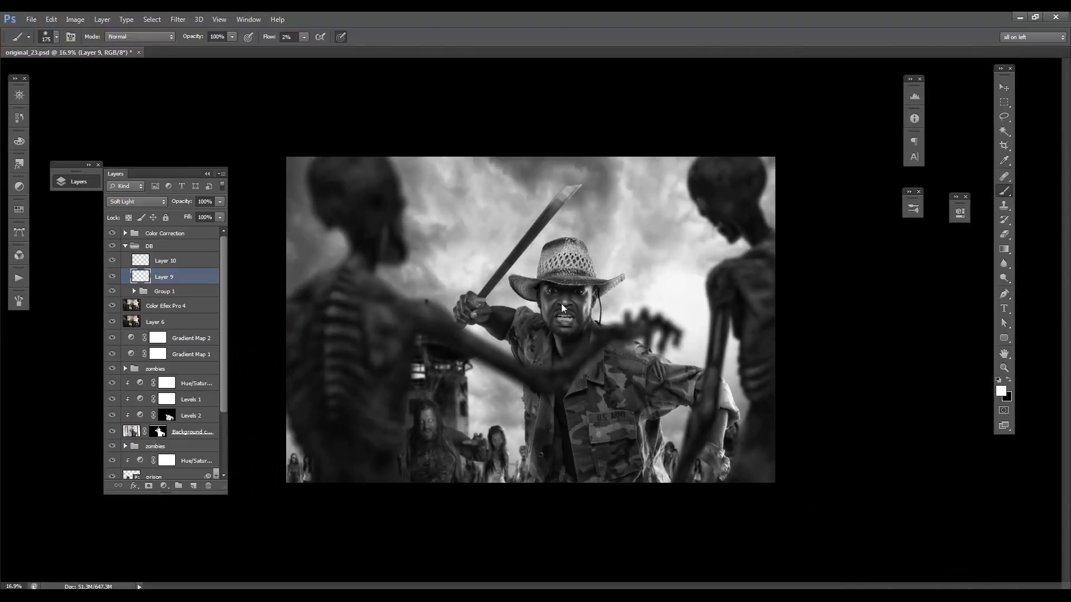
pyautogui.click(113, 278)
pyautogui.click(113, 277)
pyautogui.click(113, 277)
pyautogui.click(113, 278)
# - On Layer 10, darken the hat brim and the man's facial shadows with black, using 100 and 50 px brushes, and check the layer's effect
pyautogui.click(156, 262)
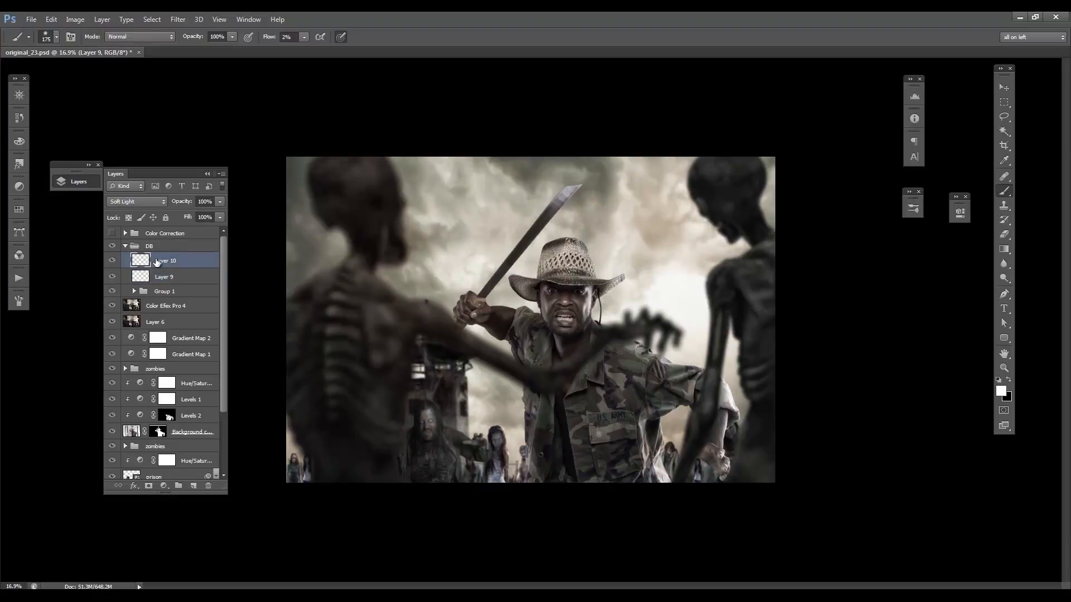
pyautogui.press('x')
pyautogui.moveTo(550, 276); pyautogui.dragTo(612, 276)
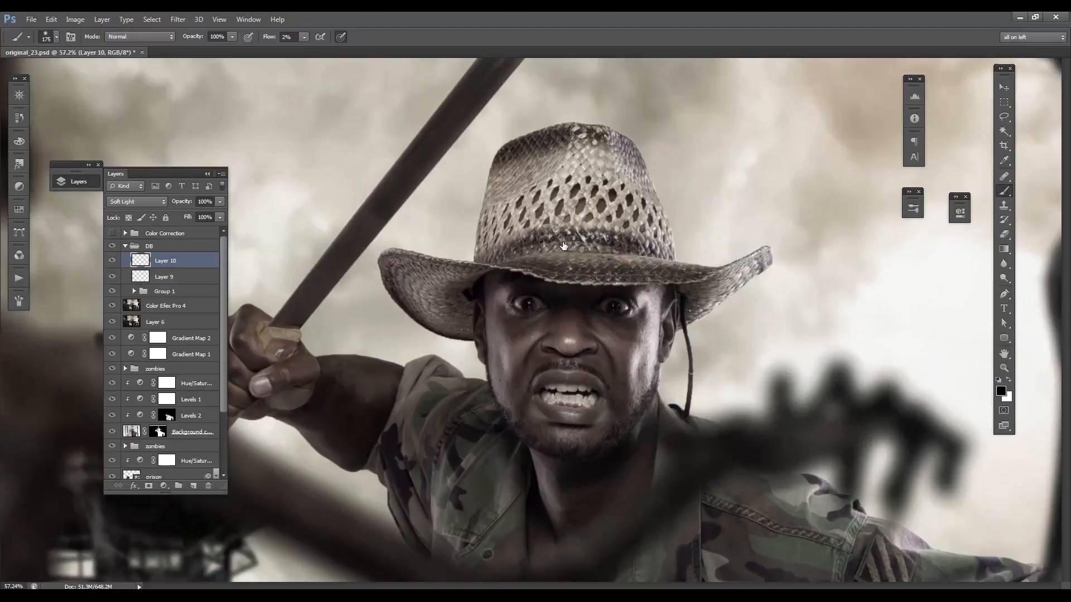
pyautogui.moveTo(557, 283); pyautogui.dragTo(610, 284)
pyautogui.press('[')
pyautogui.press('[')
pyautogui.press('[')
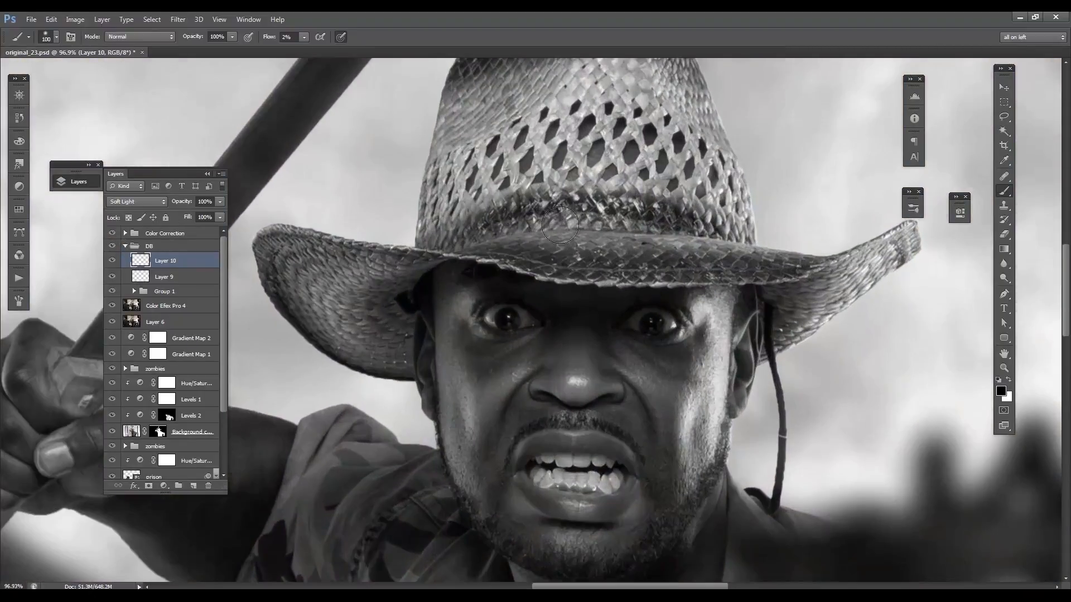
pyautogui.press('[')
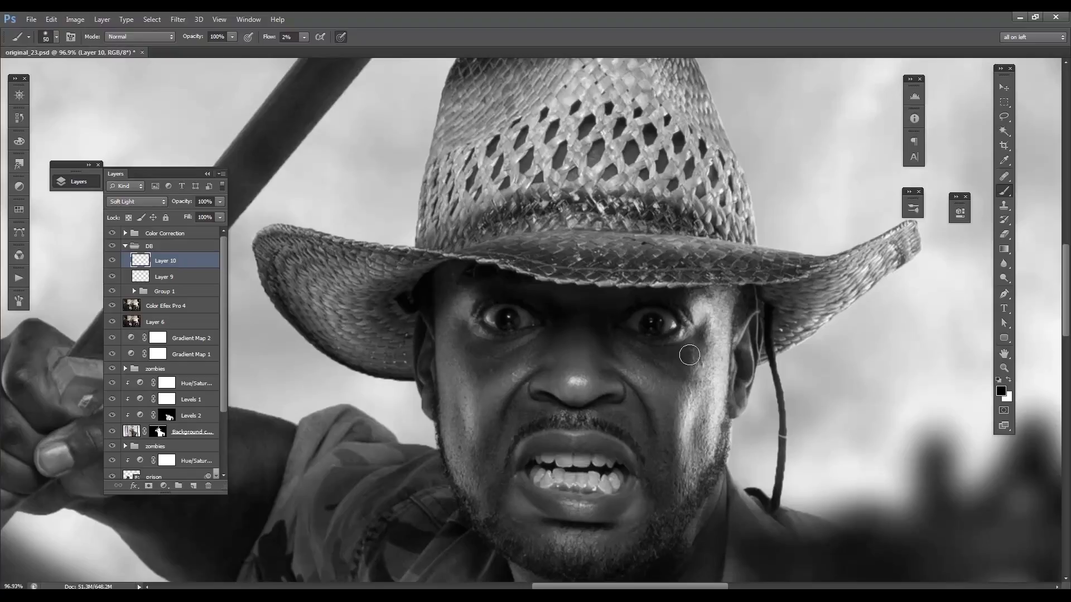
pyautogui.click(113, 262)
pyautogui.click(113, 261)
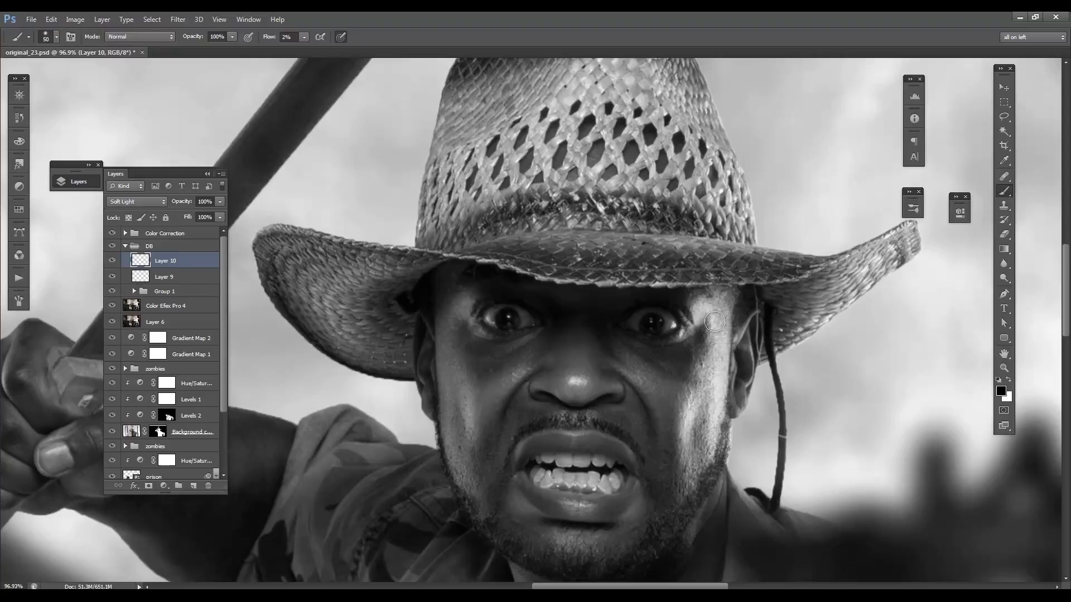
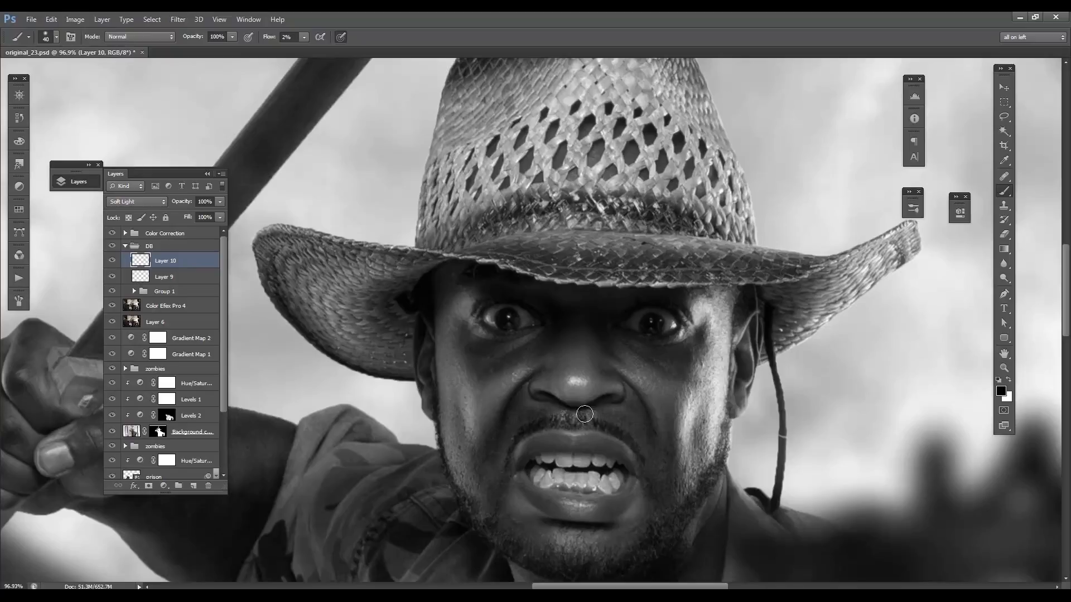
# - Darken the shadows on the man's raised fist, arm and adjoining jacket folds on Layer 10 with 50 and 30 px black brushes
pyautogui.press(']')
pyautogui.moveTo(518, 474); pyautogui.dragTo(759, 301)
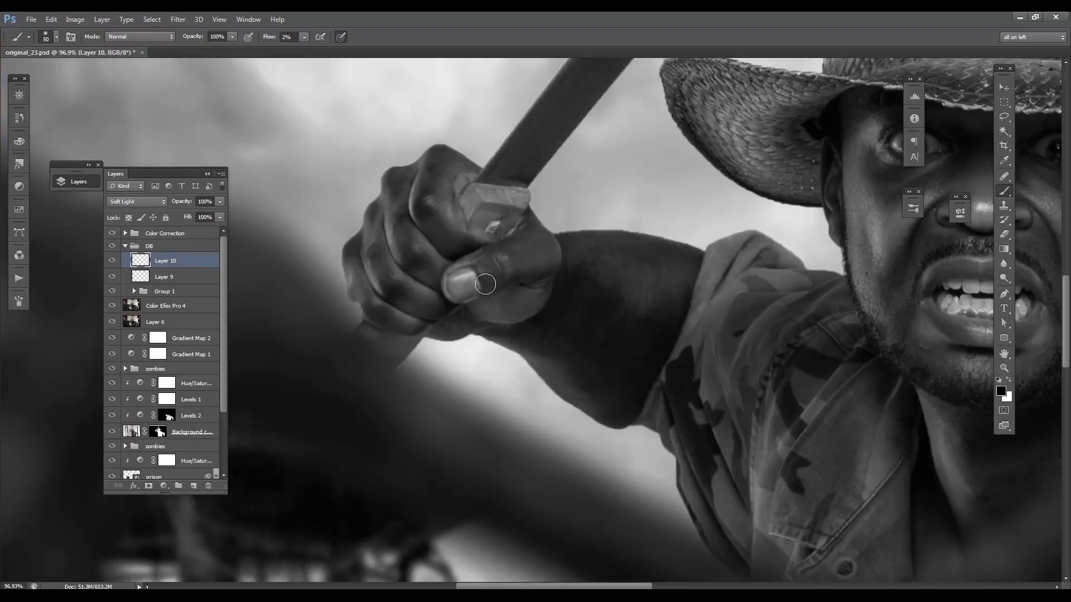
pyautogui.press(']')
pyautogui.press(']')
pyautogui.press('[')
pyautogui.press('[')
pyautogui.press('[')
pyautogui.press('[')
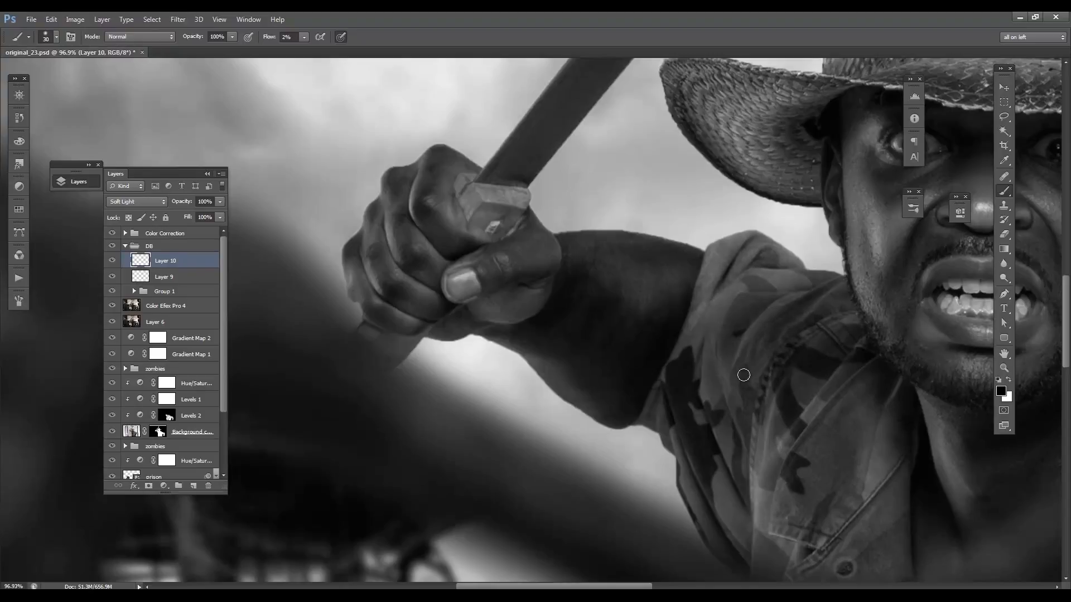
# - Darken the man's neck, the shadows around the jacket collar and the shoulder with an 80 px black brush
pyautogui.moveTo(818, 397); pyautogui.dragTo(509, 233)
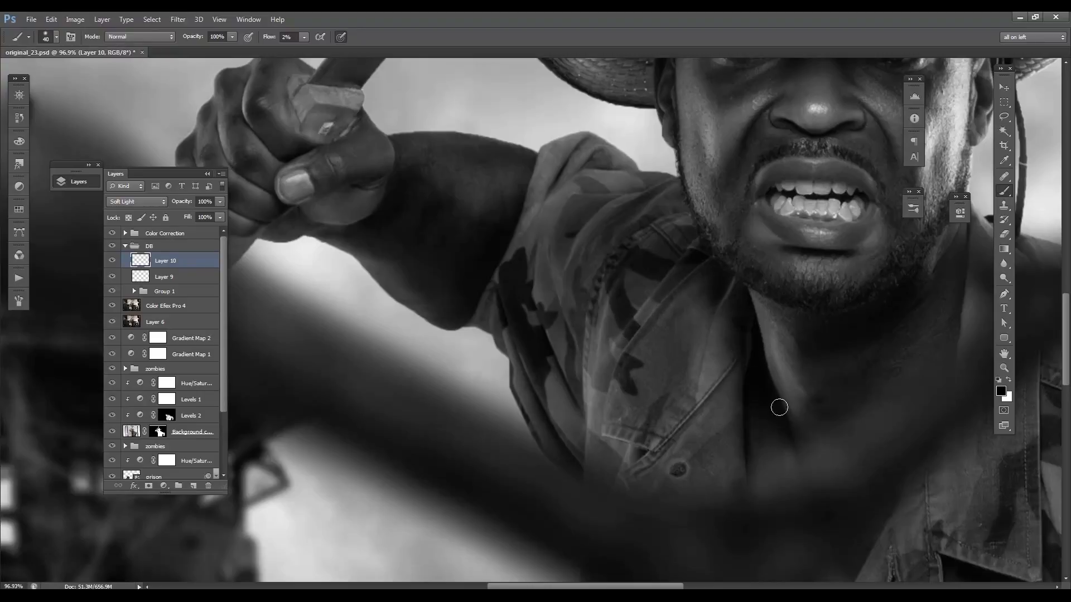
pyautogui.press(']')
pyautogui.press(']')
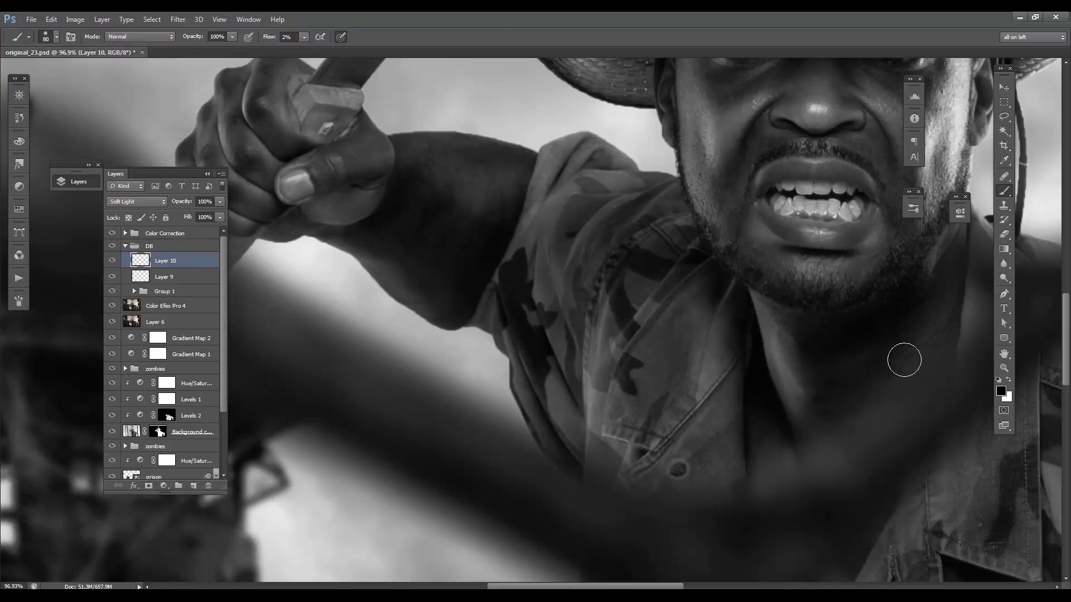
pyautogui.moveTo(818, 250)
pyautogui.mouseDown()
pyautogui.moveTo(772, 229)
pyautogui.moveTo(630, 111)
pyautogui.mouseUp()
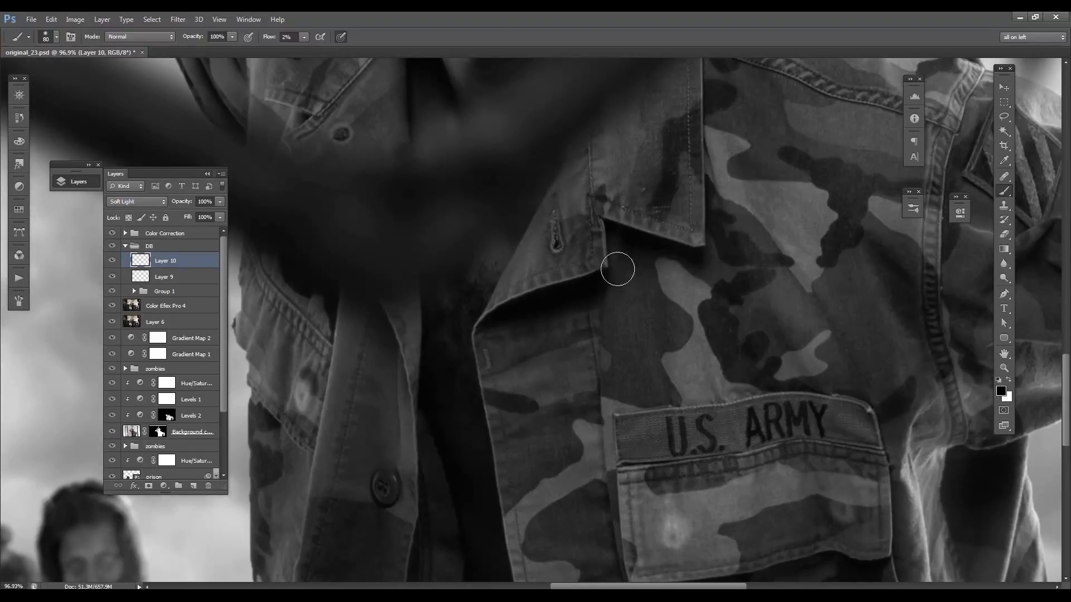
pyautogui.moveTo(741, 208)
pyautogui.mouseDown()
pyautogui.moveTo(693, 279)
pyautogui.moveTo(673, 245)
pyautogui.moveTo(605, 209)
pyautogui.mouseUp()
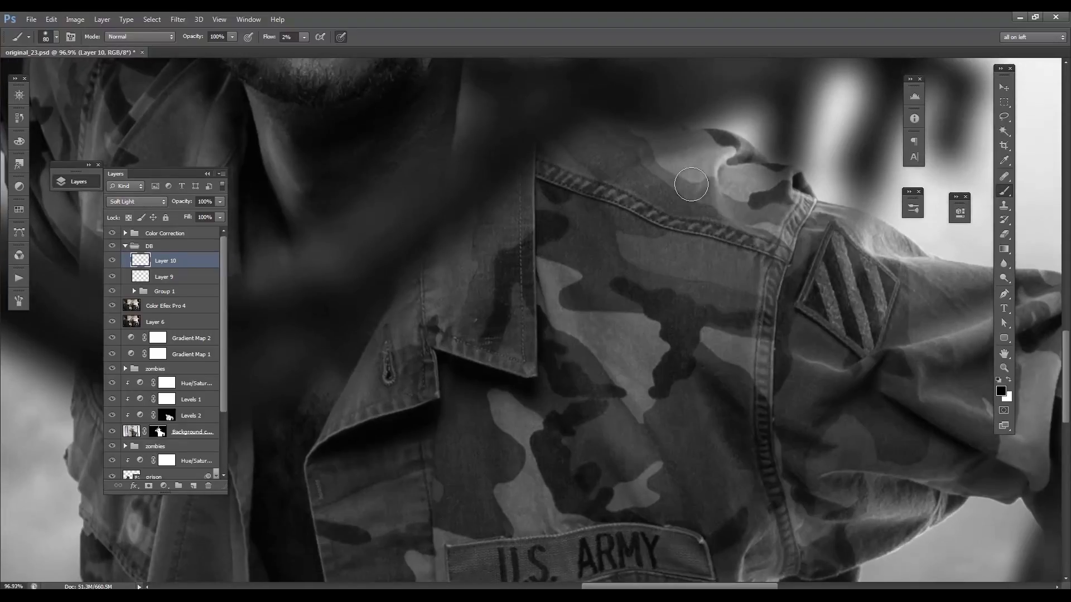
pyautogui.moveTo(718, 200); pyautogui.dragTo(737, 195)
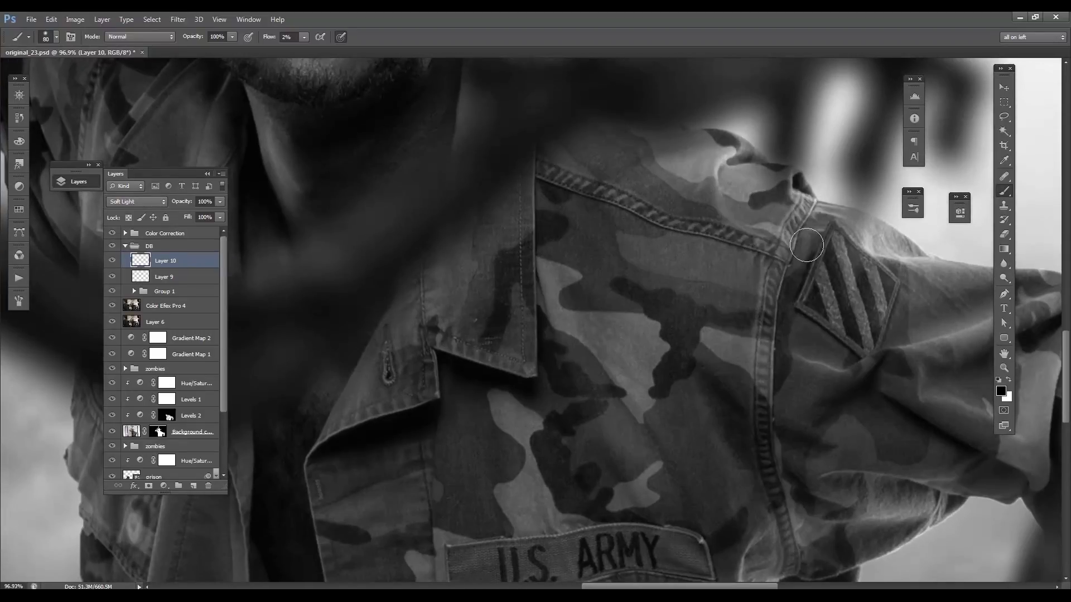
# - Deepen the fold shadows on the jacket sleeve around the striped diamond patch and the armhole seam with the 80 px black brush
pyautogui.moveTo(725, 307); pyautogui.dragTo(362, 207)
pyautogui.moveTo(658, 274); pyautogui.dragTo(641, 274)
pyautogui.moveTo(506, 244)
pyautogui.mouseDown()
pyautogui.moveTo(634, 195)
pyautogui.moveTo(546, 223)
pyautogui.mouseUp()
pyautogui.moveTo(461, 302); pyautogui.dragTo(422, 338)
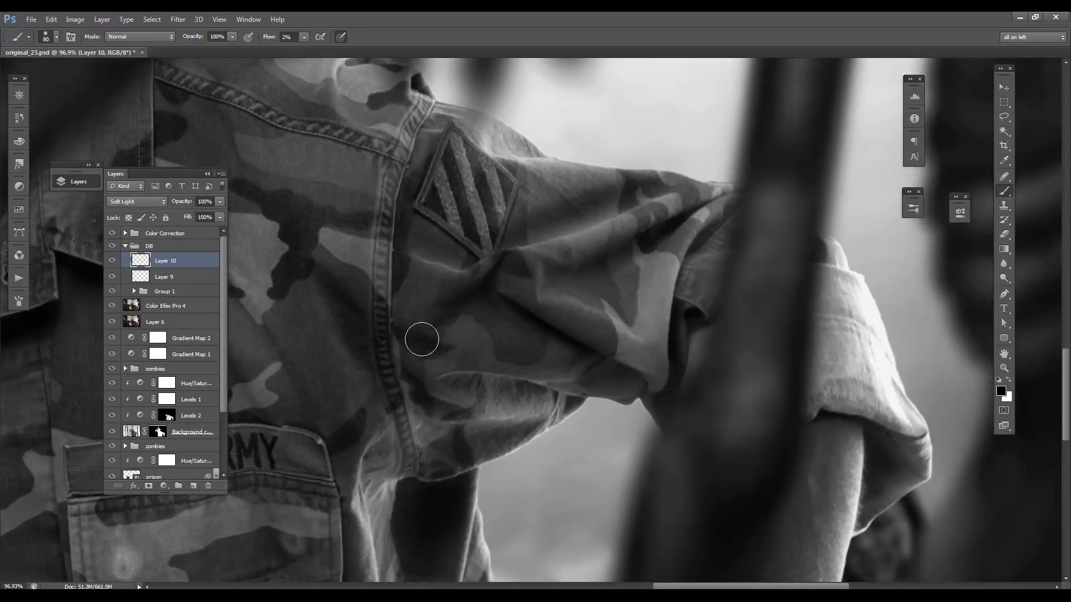
pyautogui.moveTo(496, 311)
pyautogui.mouseDown()
pyautogui.moveTo(598, 363)
pyautogui.moveTo(507, 402)
pyautogui.moveTo(530, 387)
pyautogui.moveTo(569, 403)
pyautogui.moveTo(442, 416)
pyautogui.moveTo(431, 462)
pyautogui.moveTo(479, 418)
pyautogui.mouseUp()
pyautogui.moveTo(679, 271)
pyautogui.mouseDown()
pyautogui.moveTo(689, 290)
pyautogui.moveTo(672, 365)
pyautogui.moveTo(717, 225)
pyautogui.mouseUp()
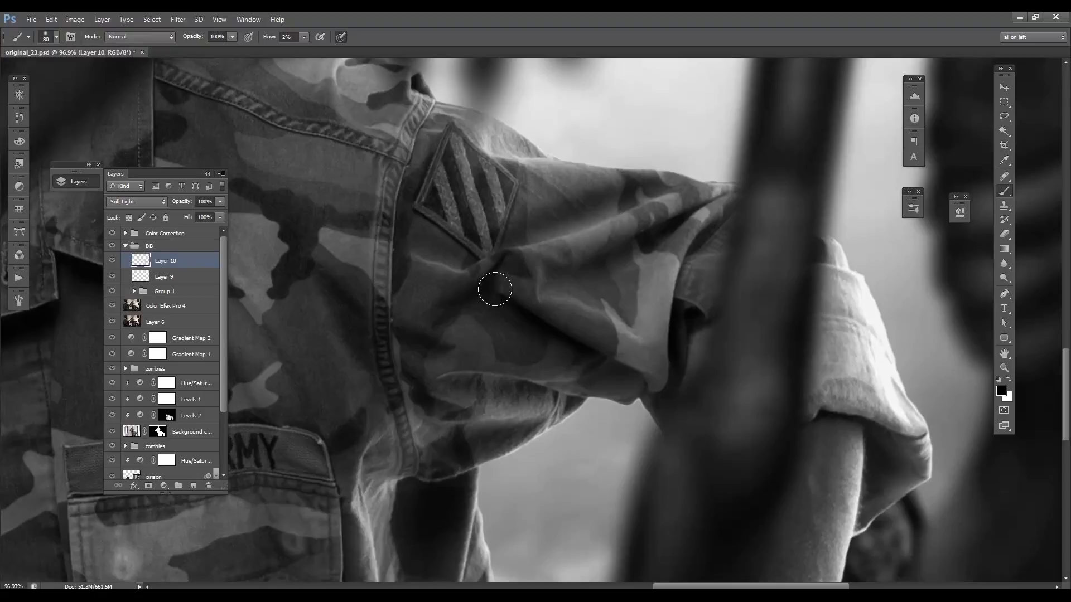
# - Darken the rolled cuff's underside, the forearm and the creases of the lowered hand with the 80 px black brush
pyautogui.moveTo(766, 333); pyautogui.dragTo(751, 203)
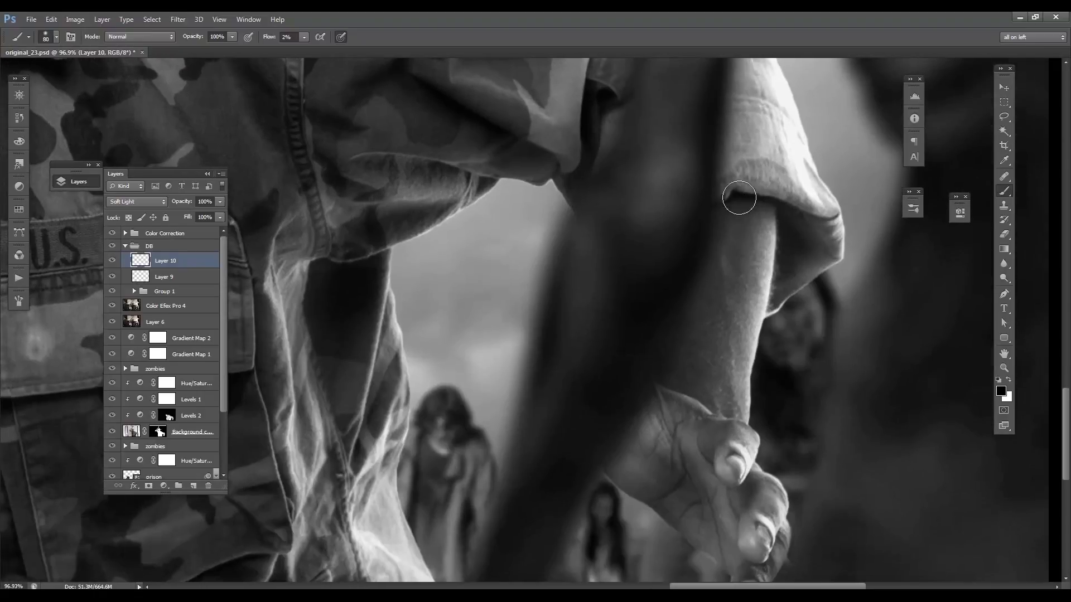
pyautogui.moveTo(788, 271)
pyautogui.mouseDown()
pyautogui.moveTo(787, 233)
pyautogui.moveTo(790, 264)
pyautogui.mouseUp()
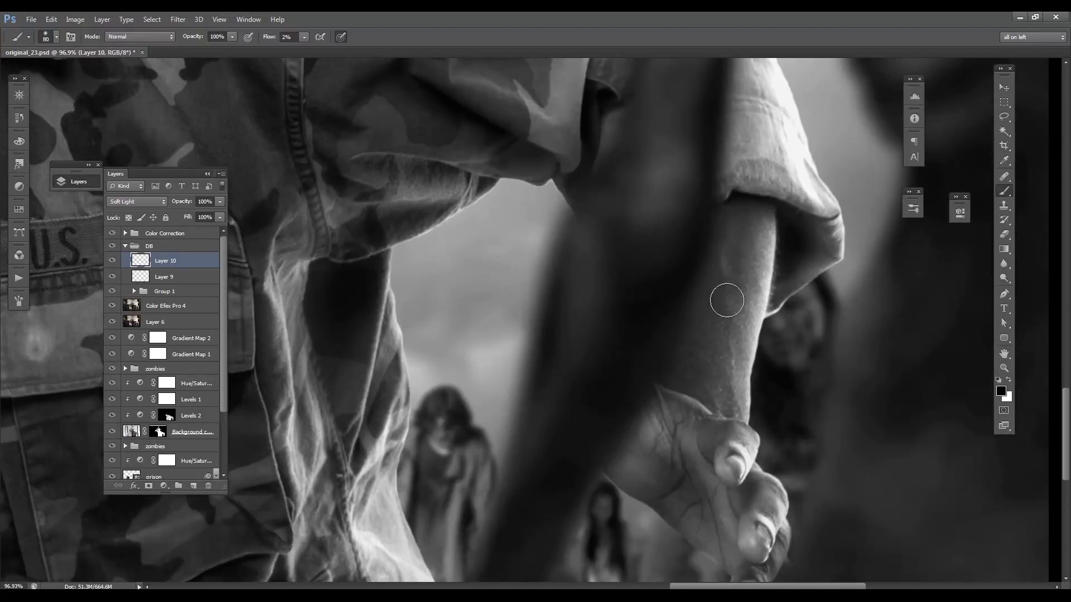
pyautogui.moveTo(727, 453)
pyautogui.mouseDown()
pyautogui.moveTo(722, 240)
pyautogui.moveTo(678, 259)
pyautogui.mouseUp()
pyautogui.moveTo(740, 273); pyautogui.dragTo(756, 274)
pyautogui.moveTo(754, 358); pyautogui.dragTo(745, 366)
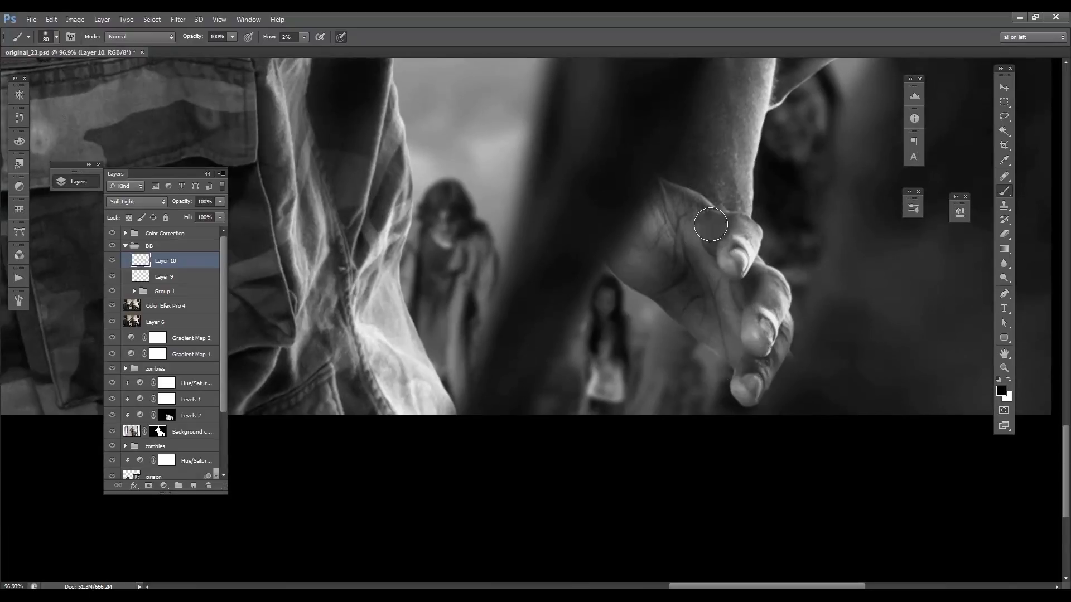
# - Darken the fabric folds around the U.S. ARMY chest pocket and the jacket's lower side with the 80 px black brush
pyautogui.moveTo(656, 266); pyautogui.dragTo(842, 288)
pyautogui.moveTo(680, 441)
pyautogui.mouseDown()
pyautogui.moveTo(667, 440)
pyautogui.moveTo(682, 436)
pyautogui.mouseUp()
pyautogui.moveTo(749, 460); pyautogui.dragTo(723, 424)
pyautogui.moveTo(696, 387)
pyautogui.mouseDown()
pyautogui.moveTo(714, 384)
pyautogui.moveTo(728, 404)
pyautogui.mouseUp()
pyautogui.moveTo(757, 279)
pyautogui.mouseDown()
pyautogui.moveTo(741, 316)
pyautogui.moveTo(757, 366)
pyautogui.moveTo(797, 227)
pyautogui.mouseUp()
pyautogui.moveTo(720, 152); pyautogui.dragTo(711, 192)
pyautogui.moveTo(760, 120); pyautogui.dragTo(752, 250)
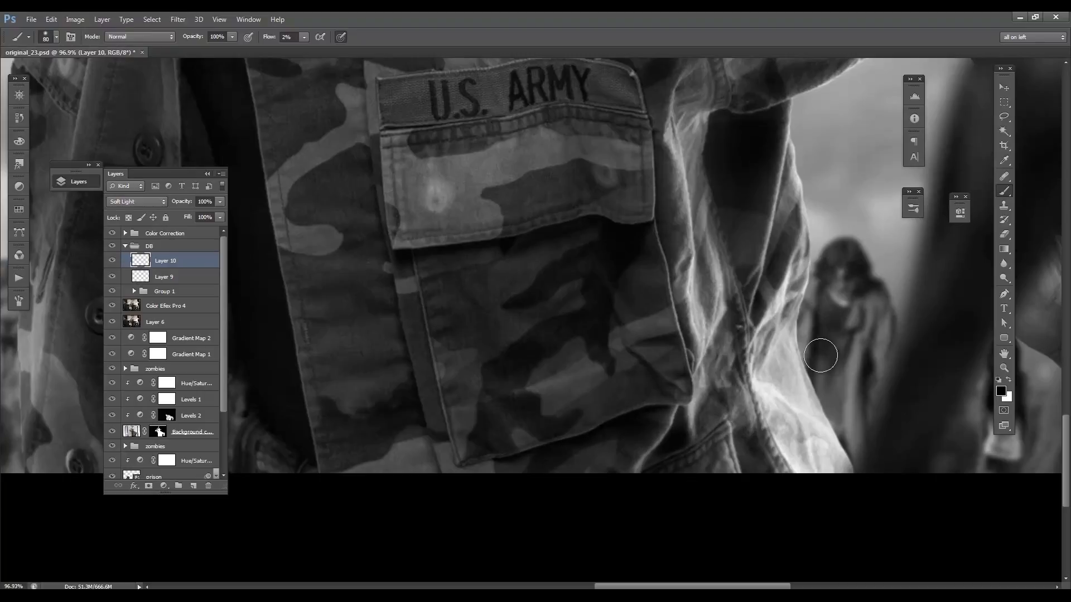
# - Darken the jacket's buttoned front edge and the shadows around the opposite pocket flap with the 80 px black brush
pyautogui.moveTo(770, 253); pyautogui.dragTo(1004, 290)
pyautogui.moveTo(569, 323)
pyautogui.mouseDown()
pyautogui.moveTo(601, 485)
pyautogui.moveTo(566, 456)
pyautogui.mouseUp()
pyautogui.moveTo(459, 313)
pyautogui.mouseDown()
pyautogui.moveTo(444, 342)
pyautogui.moveTo(509, 363)
pyautogui.moveTo(482, 381)
pyautogui.mouseUp()
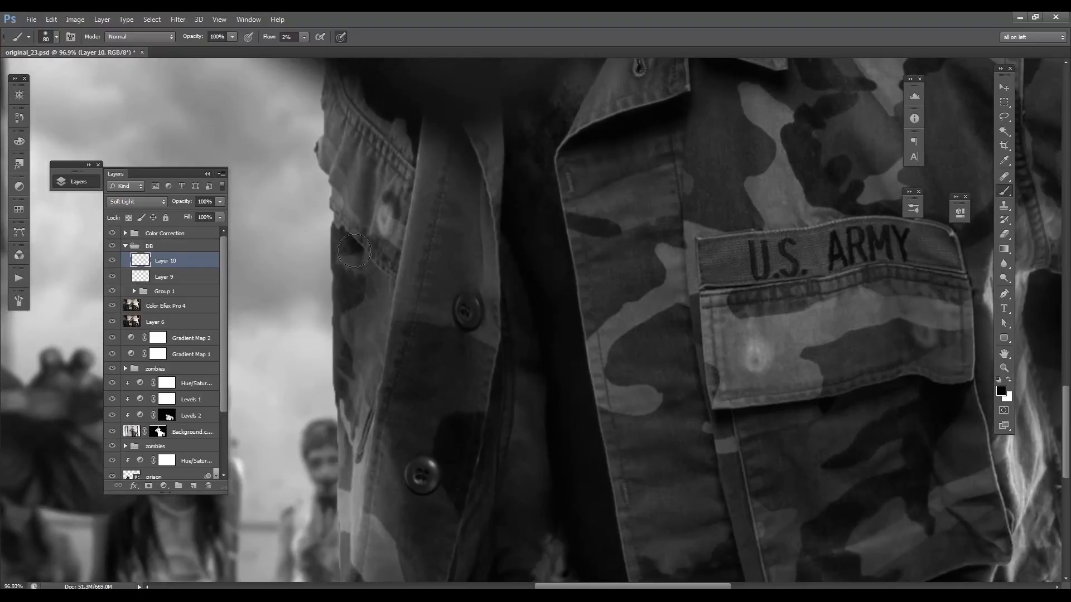
pyautogui.moveTo(365, 202); pyautogui.dragTo(389, 215)
pyautogui.moveTo(468, 210); pyautogui.dragTo(488, 273)
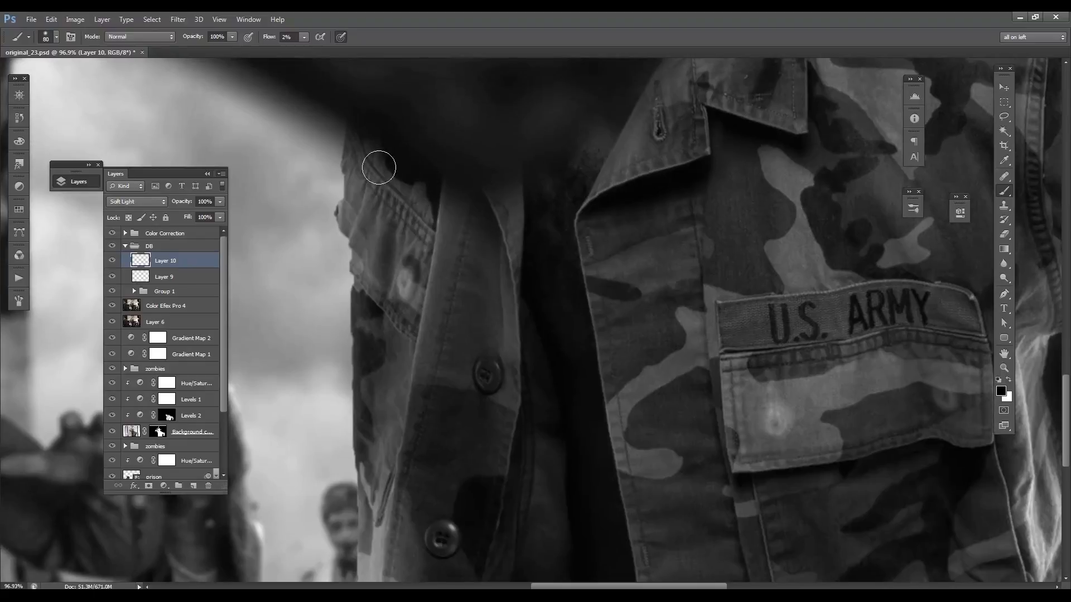
# - Darken the shadows on the background zombies beside the man, including the long-haired girl, with the 80 px black brush
pyautogui.scroll(-2, 574, 292)
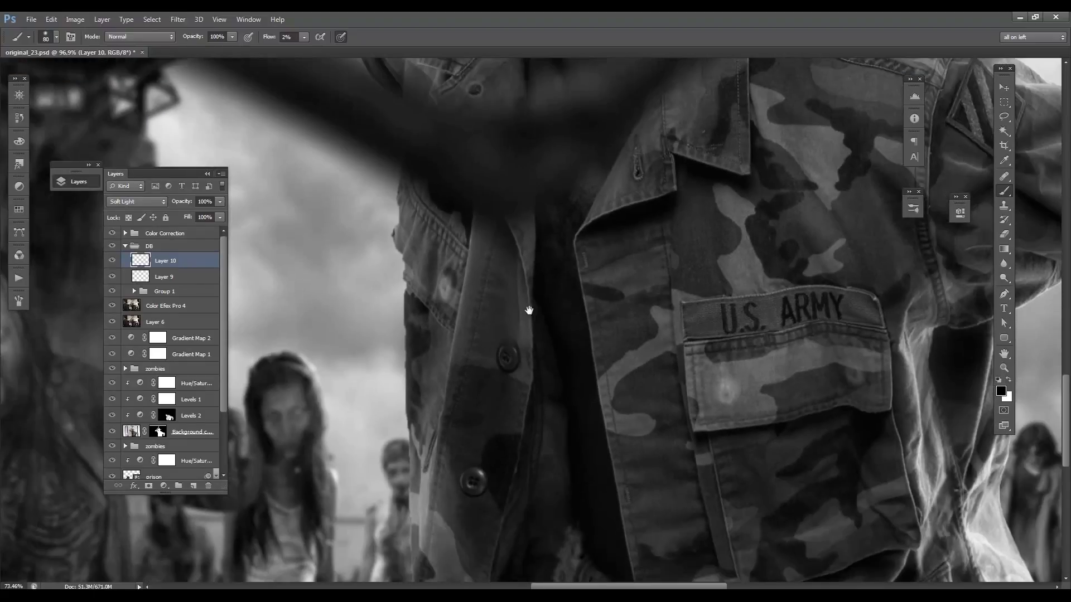
pyautogui.moveTo(528, 313); pyautogui.dragTo(652, 218)
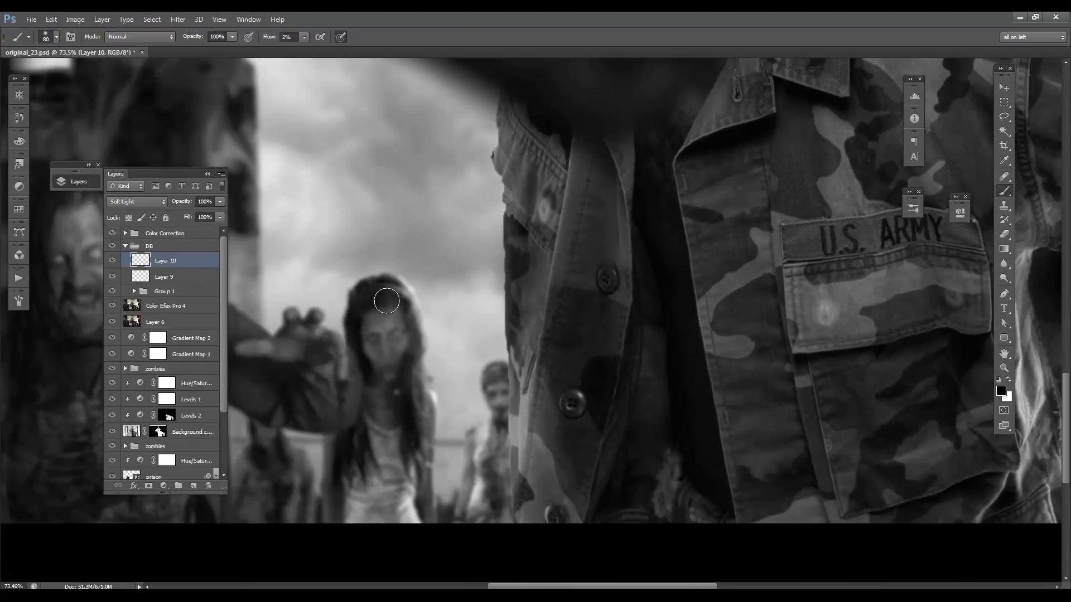
pyautogui.moveTo(363, 400); pyautogui.dragTo(346, 469)
pyautogui.moveTo(415, 469); pyautogui.dragTo(426, 520)
pyautogui.moveTo(494, 440)
pyautogui.mouseDown()
pyautogui.moveTo(539, 428)
pyautogui.moveTo(593, 387)
pyautogui.mouseUp()
pyautogui.moveTo(419, 265)
pyautogui.mouseDown()
pyautogui.moveTo(467, 297)
pyautogui.moveTo(396, 364)
pyautogui.moveTo(439, 425)
pyautogui.moveTo(457, 428)
pyautogui.moveTo(529, 393)
pyautogui.moveTo(617, 436)
pyautogui.moveTo(609, 423)
pyautogui.moveTo(672, 377)
pyautogui.moveTo(654, 367)
pyautogui.moveTo(693, 371)
pyautogui.mouseUp()
pyautogui.moveTo(478, 190)
pyautogui.mouseDown()
pyautogui.moveTo(467, 159)
pyautogui.moveTo(507, 138)
pyautogui.moveTo(511, 177)
pyautogui.moveTo(544, 241)
pyautogui.mouseUp()
pyautogui.moveTo(694, 189); pyautogui.dragTo(720, 155)
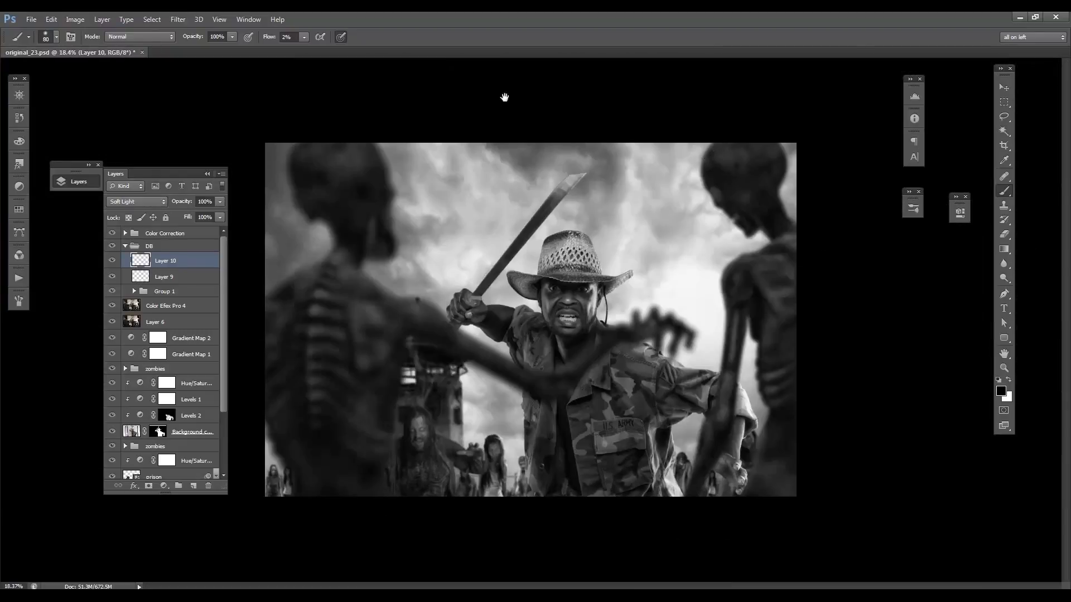
# - Hide the Color Correction group, compare the image with and without the DB group, and lower Layer 10's opacity to 46%
pyautogui.press('v')
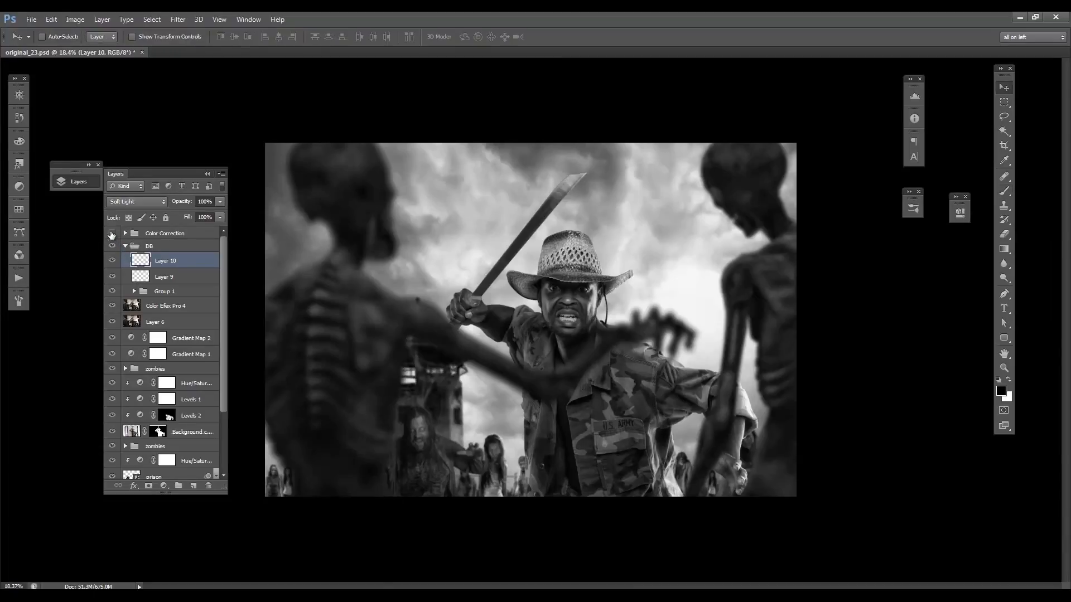
pyautogui.click(113, 247)
pyautogui.click(113, 248)
pyautogui.click(220, 203)
pyautogui.moveTo(187, 211); pyautogui.dragTo(190, 212)
pyautogui.moveTo(430, 191); pyautogui.dragTo(426, 186)
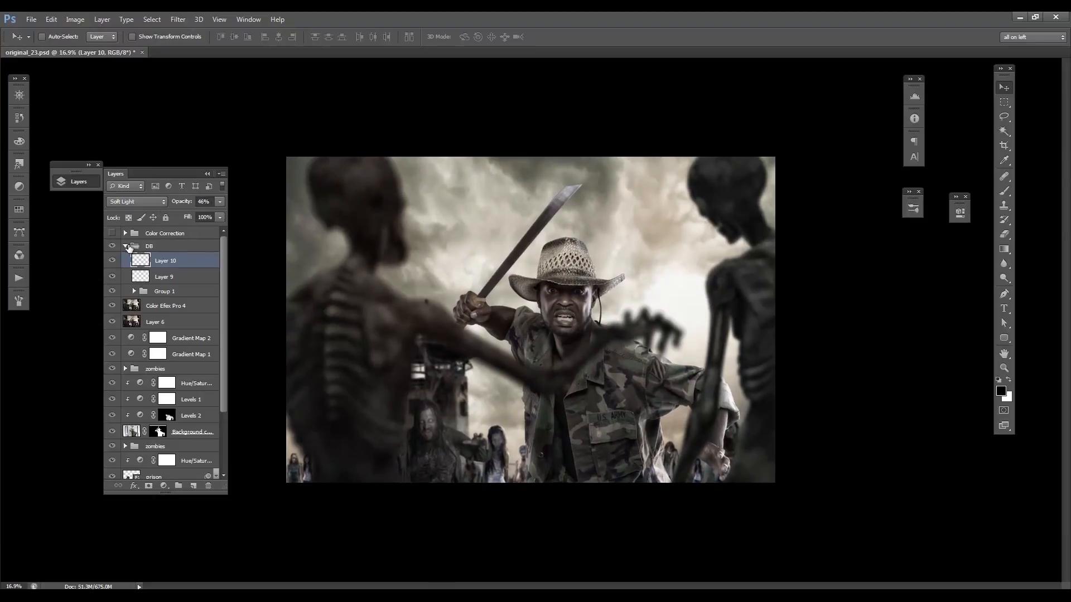
pyautogui.click(128, 247)
pyautogui.click(157, 248)
# - Try the black and white presets of a Channel Mixer adjustment layer above the DB group, and discard the layer
pyautogui.click(164, 486)
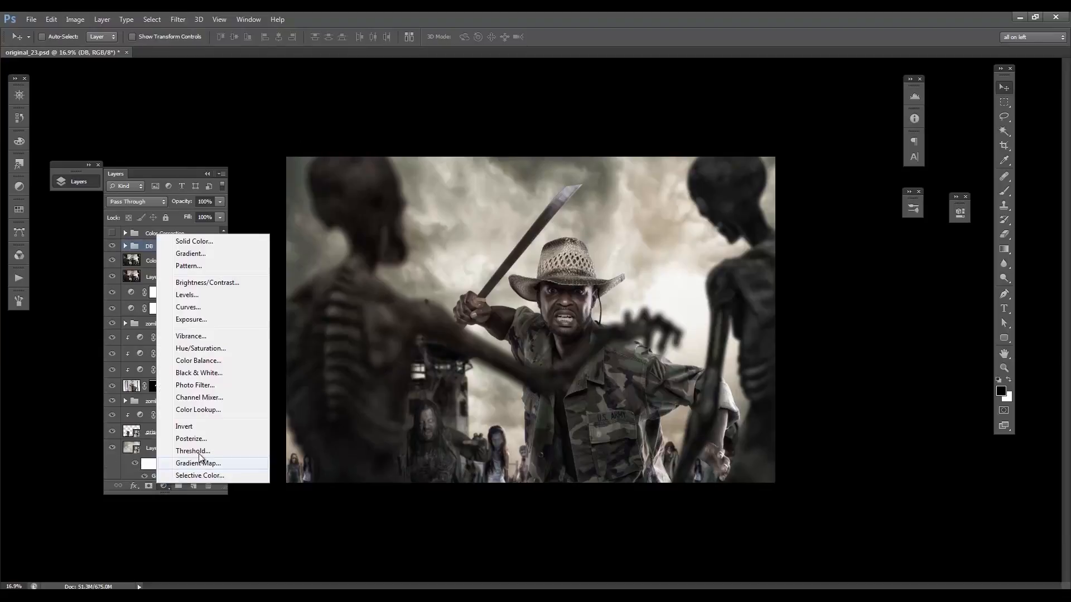
pyautogui.click(196, 398)
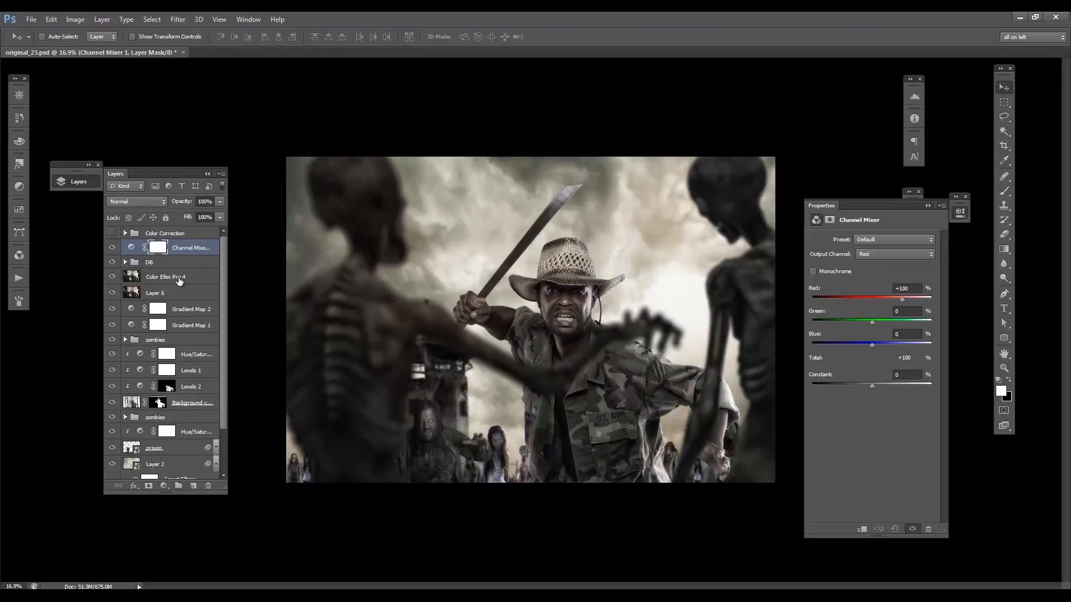
pyautogui.click(875, 239)
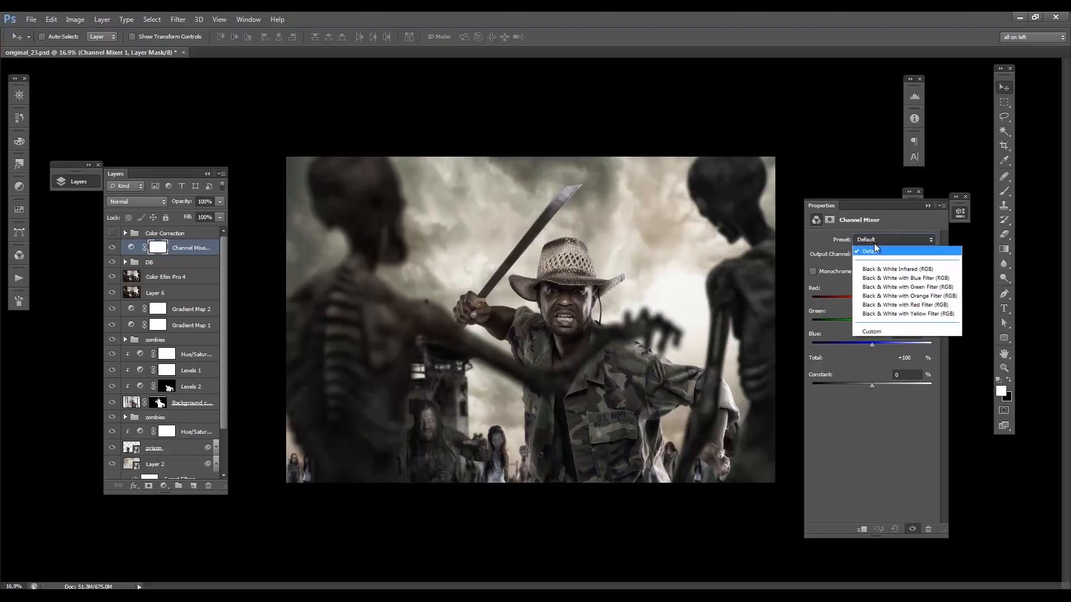
pyautogui.click(869, 282)
pyautogui.press('Down')
pyautogui.press('Down')
pyautogui.press('Down')
pyautogui.press('Down')
pyautogui.press('Up')
pyautogui.press('Up')
pyautogui.moveTo(179, 251); pyautogui.dragTo(208, 485)
# - Add a Color Balance layer above the DB group with midtones Cyan–Red -9, shadows Cyan–Red -9 and shadows Magenta–Green -5
pyautogui.click(165, 486)
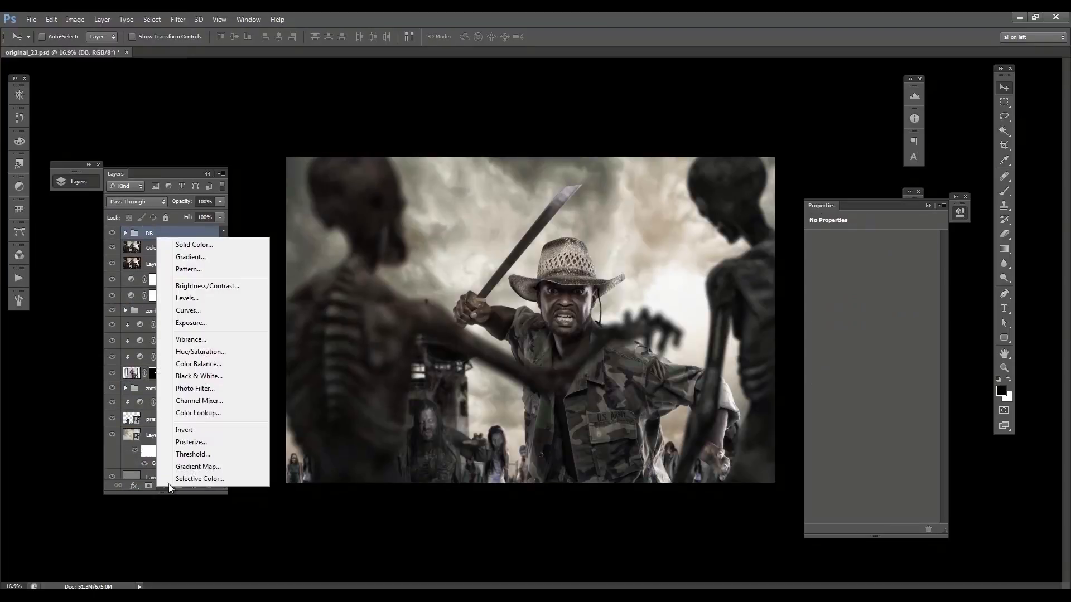
pyautogui.click(211, 365)
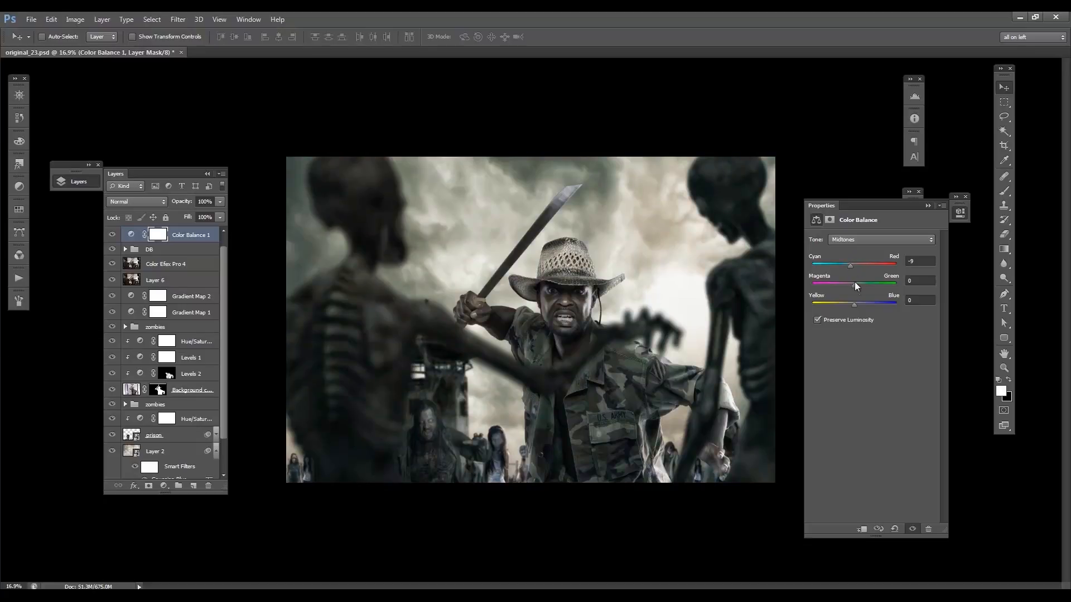
pyautogui.moveTo(854, 286); pyautogui.dragTo(858, 284)
pyautogui.moveTo(856, 302); pyautogui.dragTo(854, 303)
pyautogui.click(855, 239)
pyautogui.click(849, 252)
pyautogui.moveTo(856, 303); pyautogui.dragTo(851, 302)
pyautogui.moveTo(853, 264); pyautogui.dragTo(855, 266)
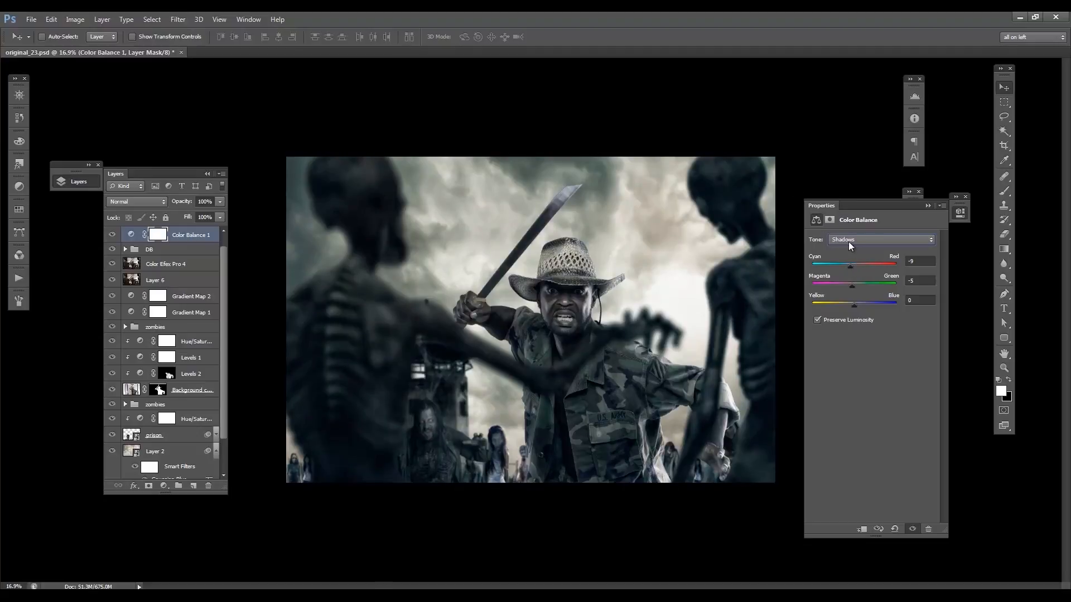
# - Try Soft Light on the Color Balance layer, return it to Normal, and lower its opacity to about 57%, checking its effect
pyautogui.click(149, 205)
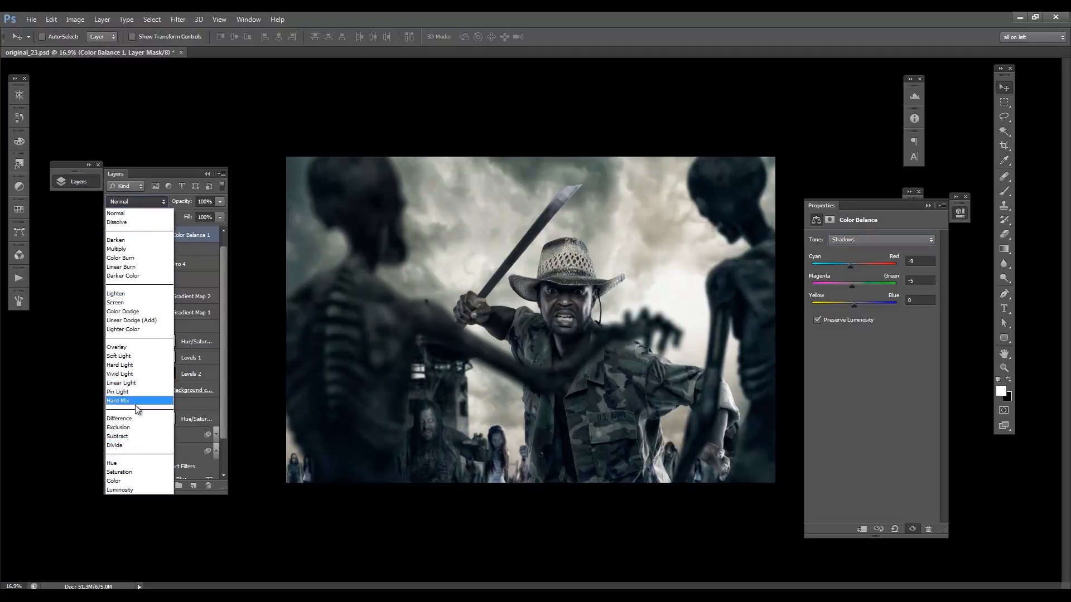
pyautogui.click(127, 358)
pyautogui.click(133, 206)
pyautogui.click(137, 215)
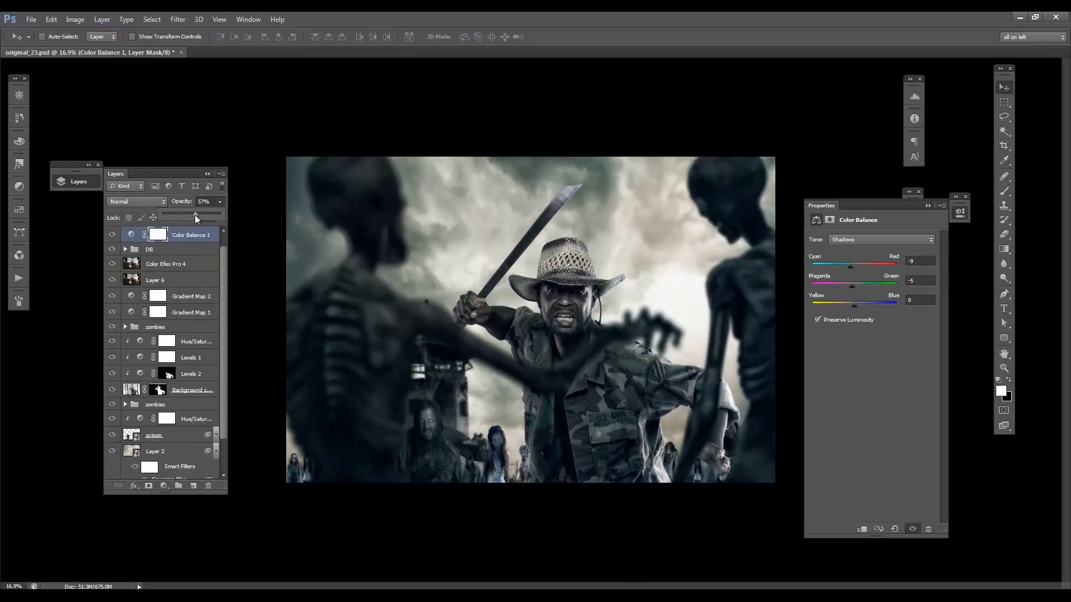
pyautogui.click(113, 236)
pyautogui.click(112, 236)
pyautogui.click(196, 238)
pyautogui.click(115, 235)
pyautogui.click(115, 235)
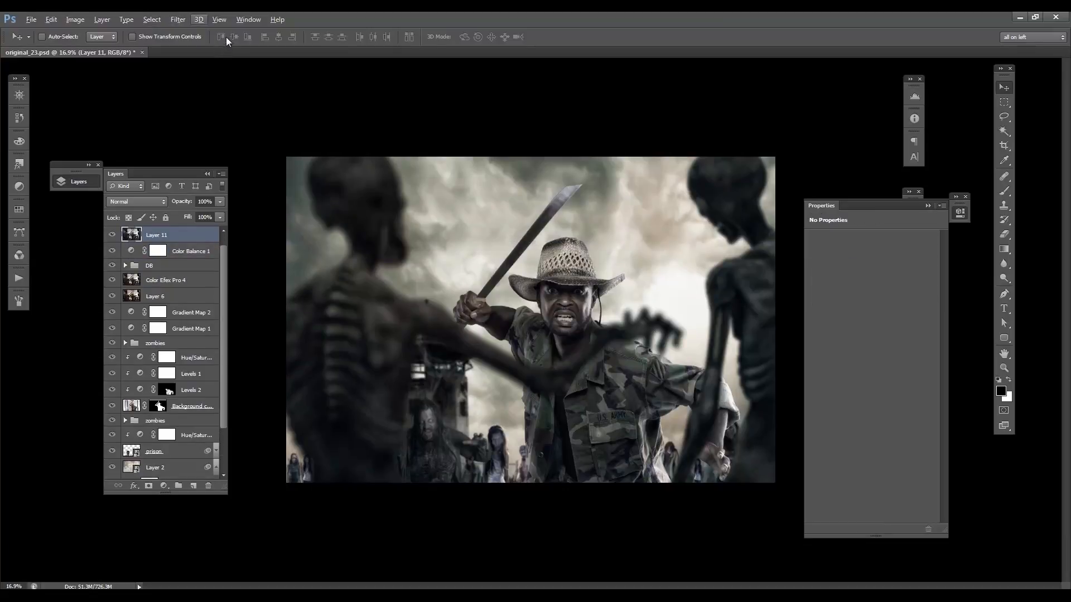
# - Open Silver Efex Pro 2 on Layer 11, compare its presets, and choose 005 High Structure (harsh)
pyautogui.click(219, 19)
pyautogui.moveTo(199, 19)
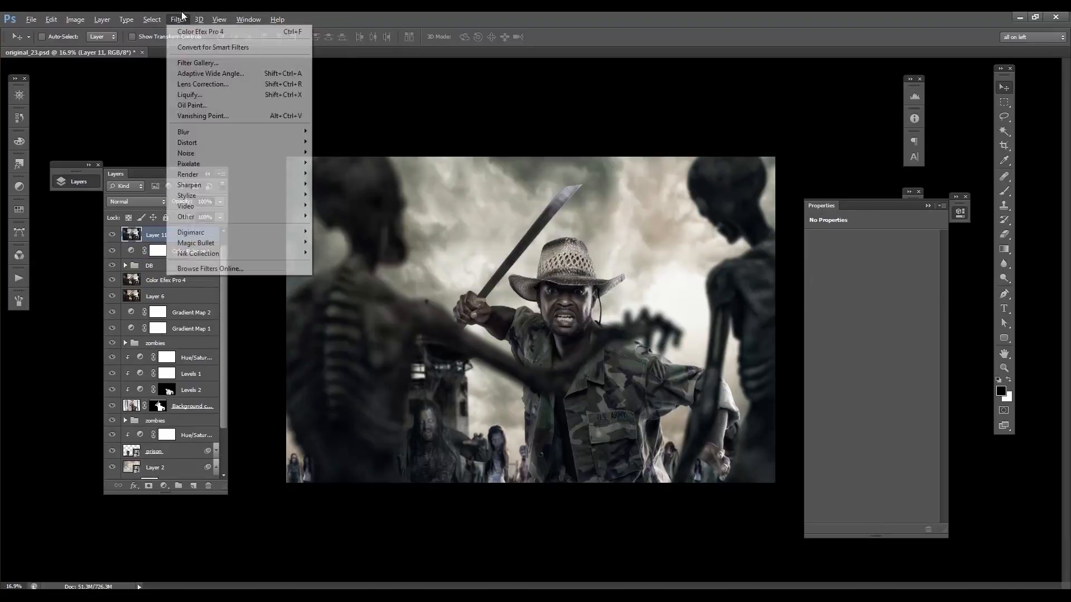
pyautogui.moveTo(235, 253)
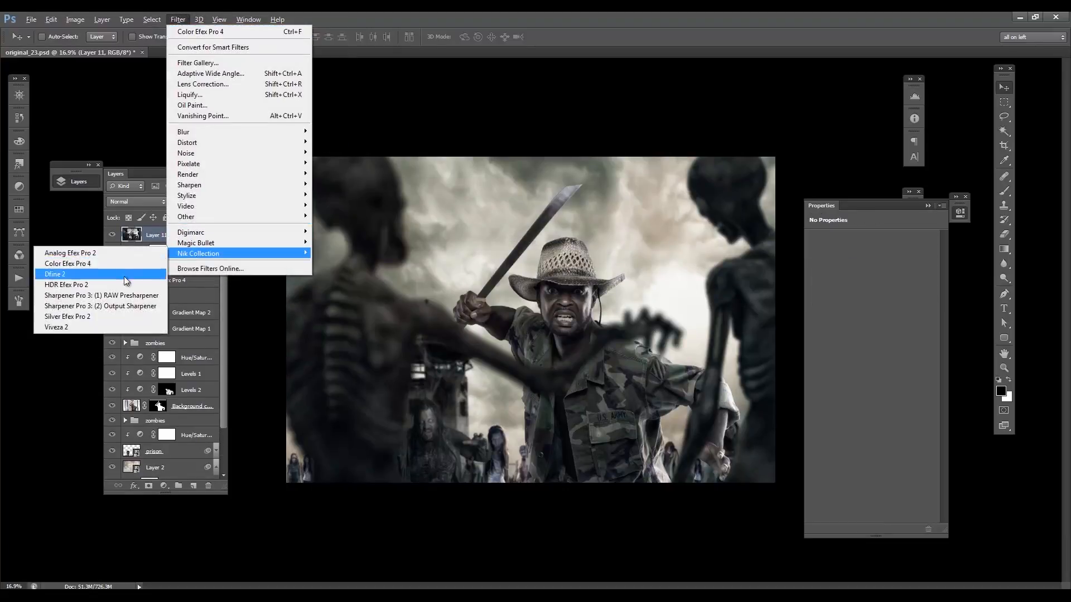
pyautogui.click(102, 317)
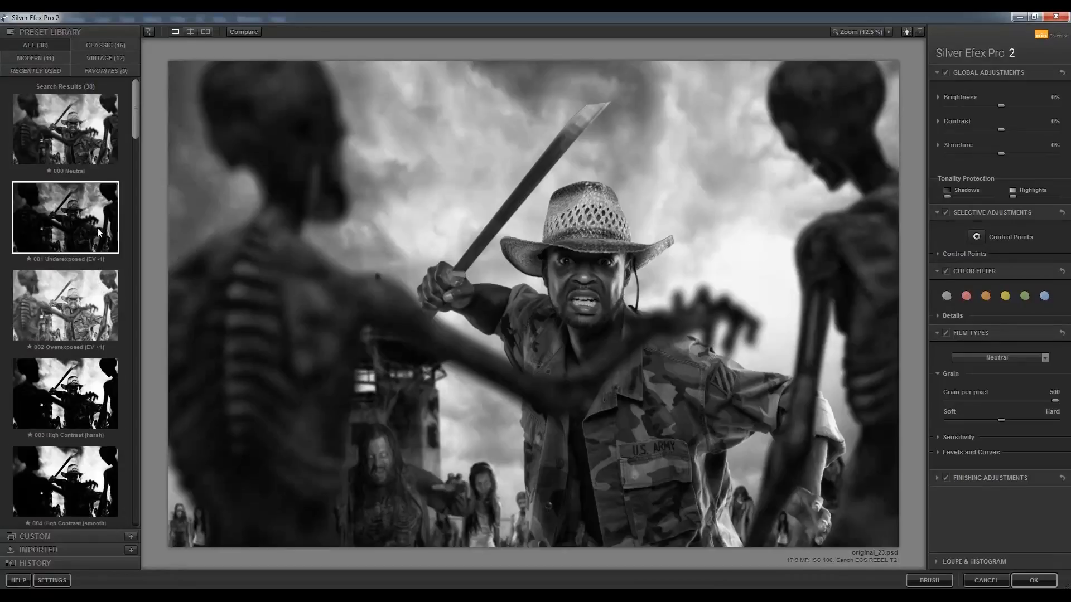
pyautogui.click(99, 232)
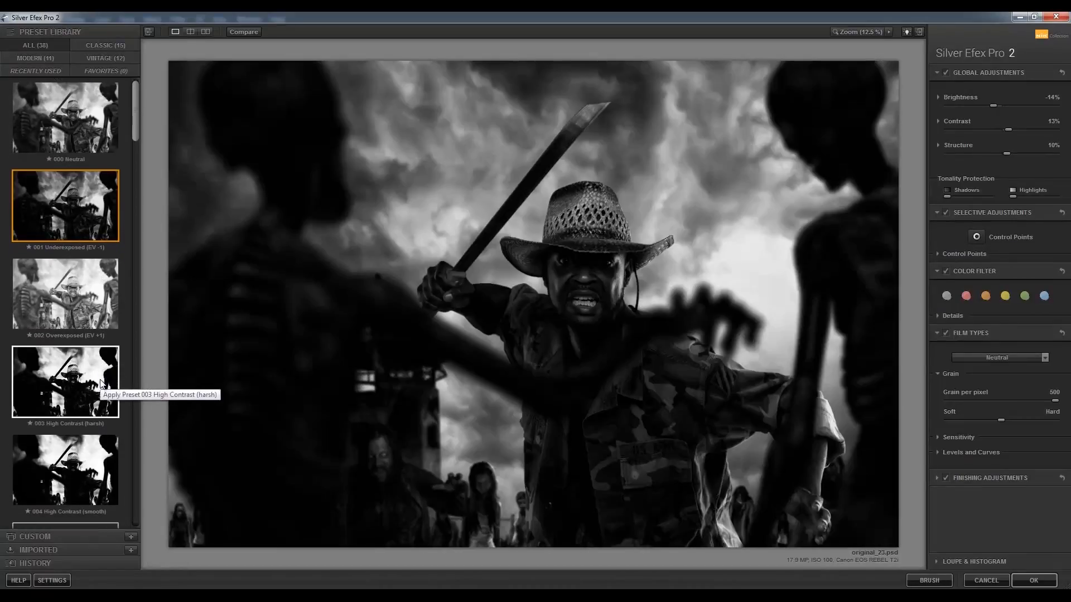
pyautogui.scroll(-2, 102, 383)
pyautogui.scroll(-4, 101, 383)
pyautogui.click(96, 344)
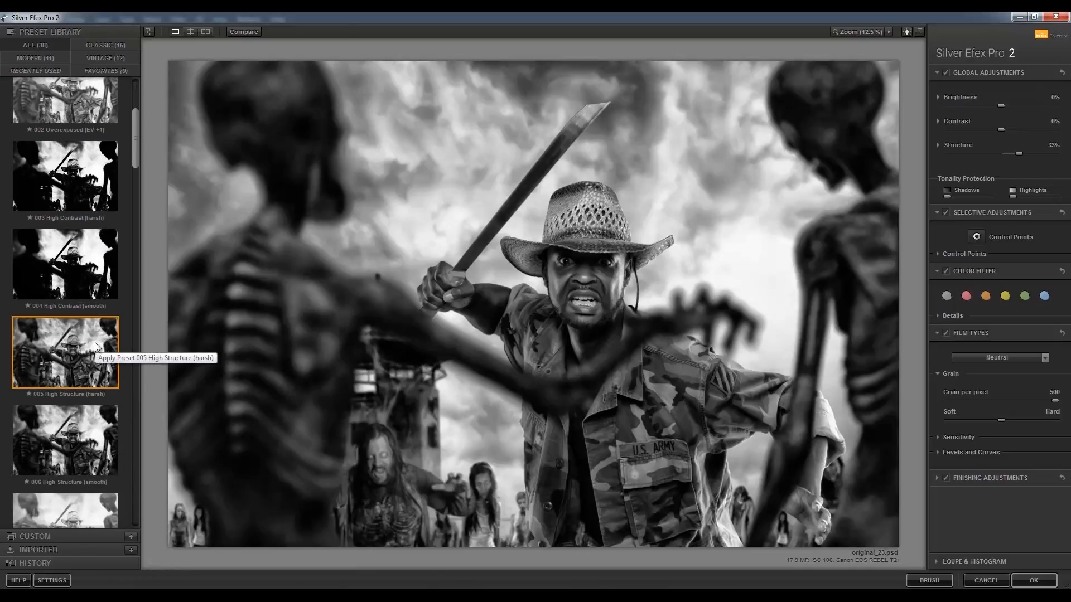
pyautogui.click(97, 450)
pyautogui.click(87, 390)
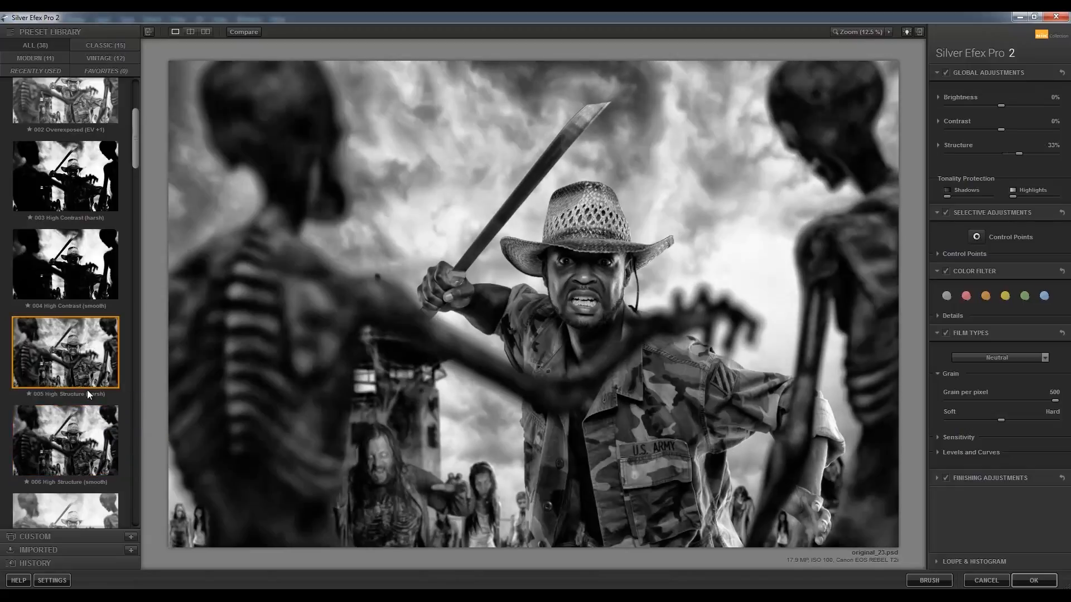
# - Apply the Silver Efex result and fill a new mask on its layer using Apply Image: Merged, RGB, Multiply, 100% opacity, not inverted
pyautogui.click(1025, 585)
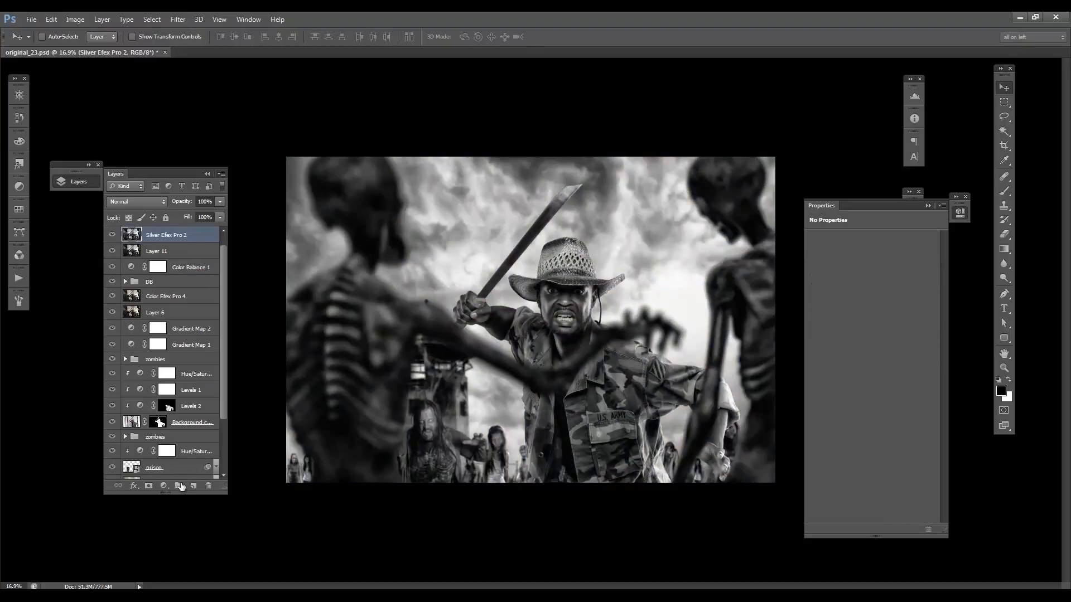
pyautogui.click(149, 485)
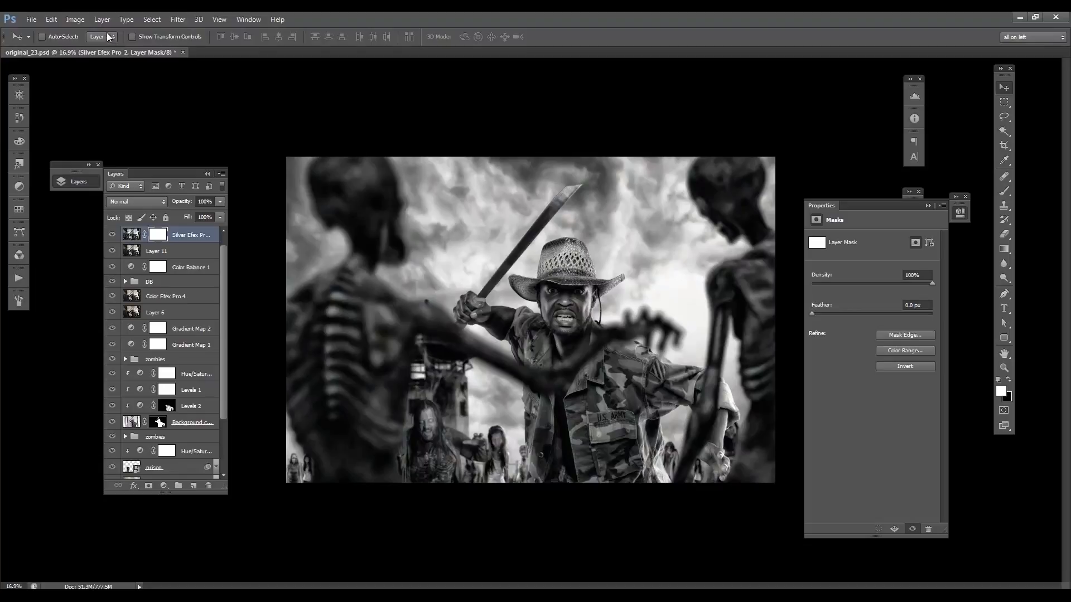
pyautogui.click(73, 21)
pyautogui.click(115, 179)
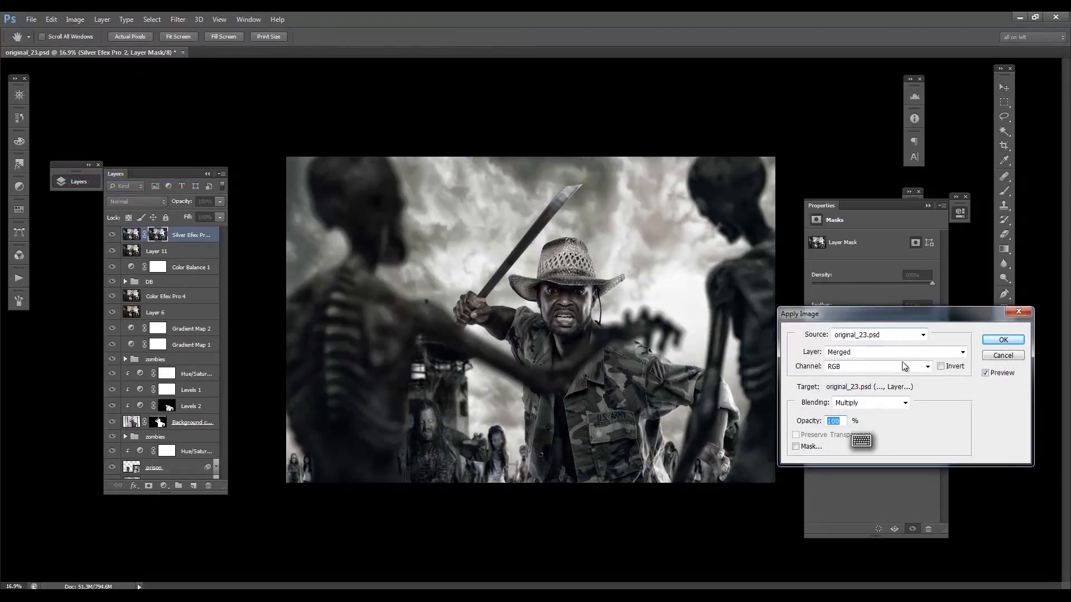
pyautogui.click(942, 366)
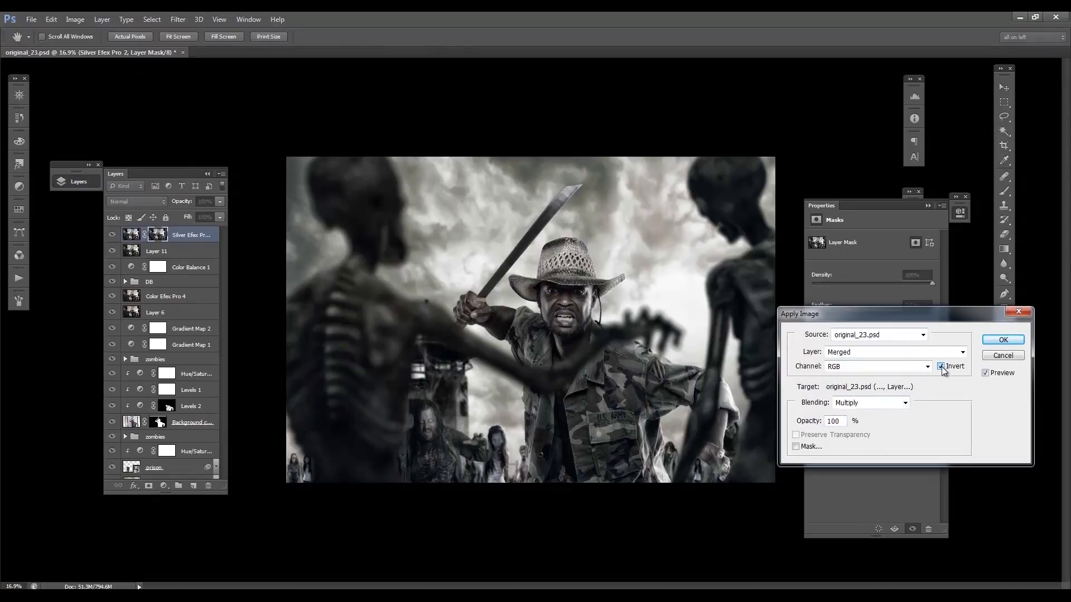
pyautogui.click(941, 367)
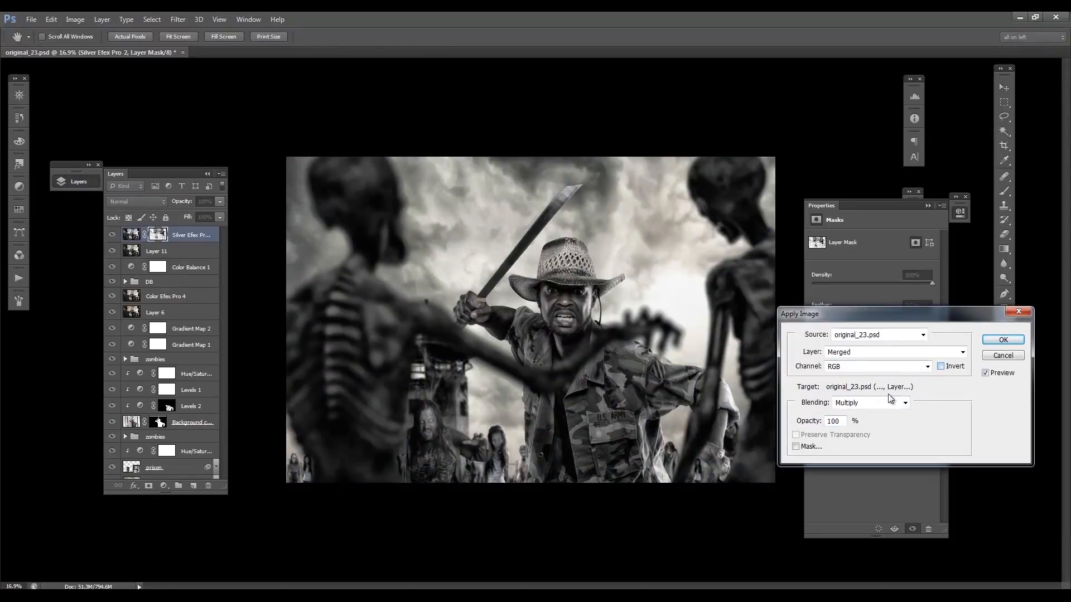
pyautogui.click(994, 342)
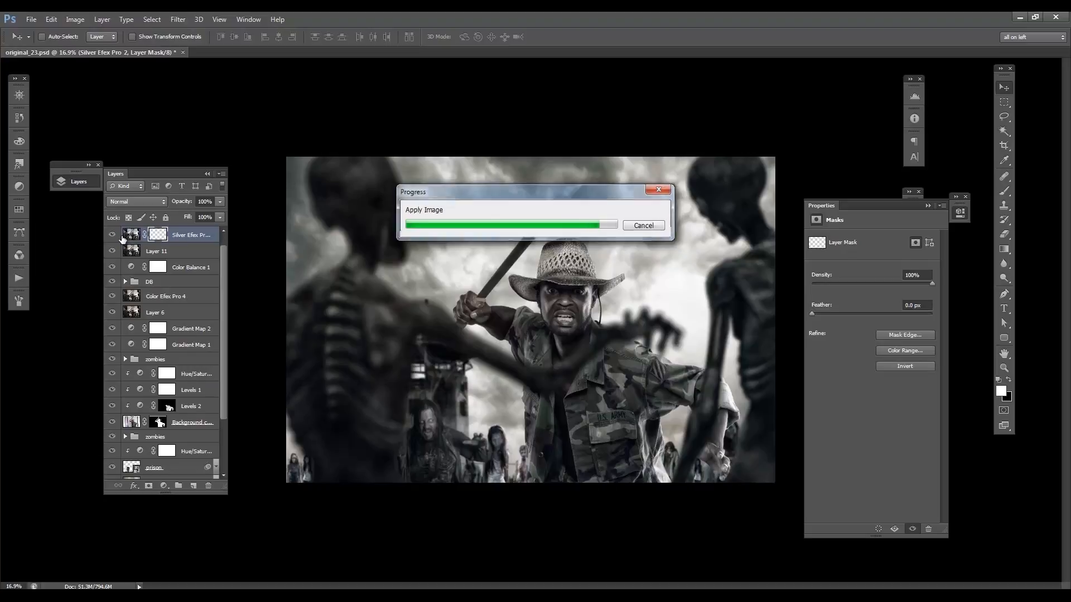
pyautogui.click(114, 236)
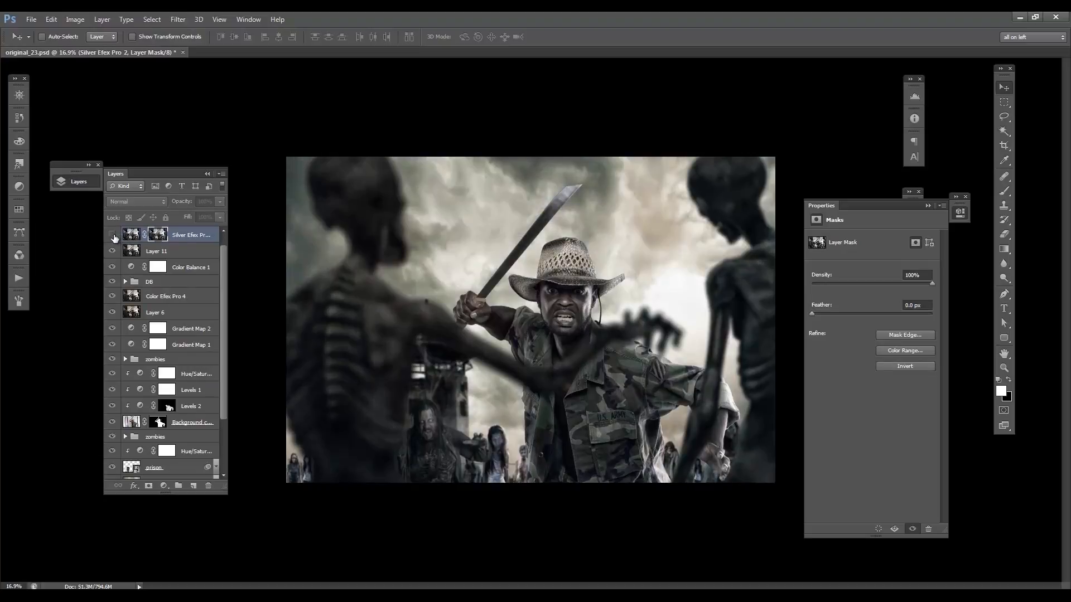
pyautogui.click(114, 236)
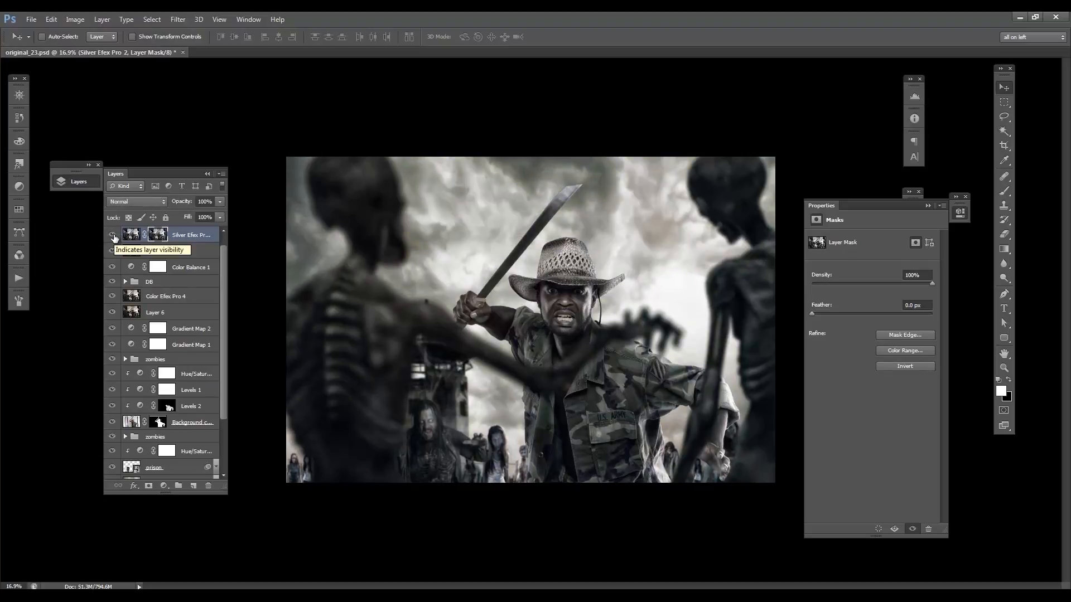
# - Stamp all visible layers into a new layer above the Silver Efex Pro 2 layer and desaturate it
pyautogui.moveTo(566, 298); pyautogui.dragTo(1004, 334)
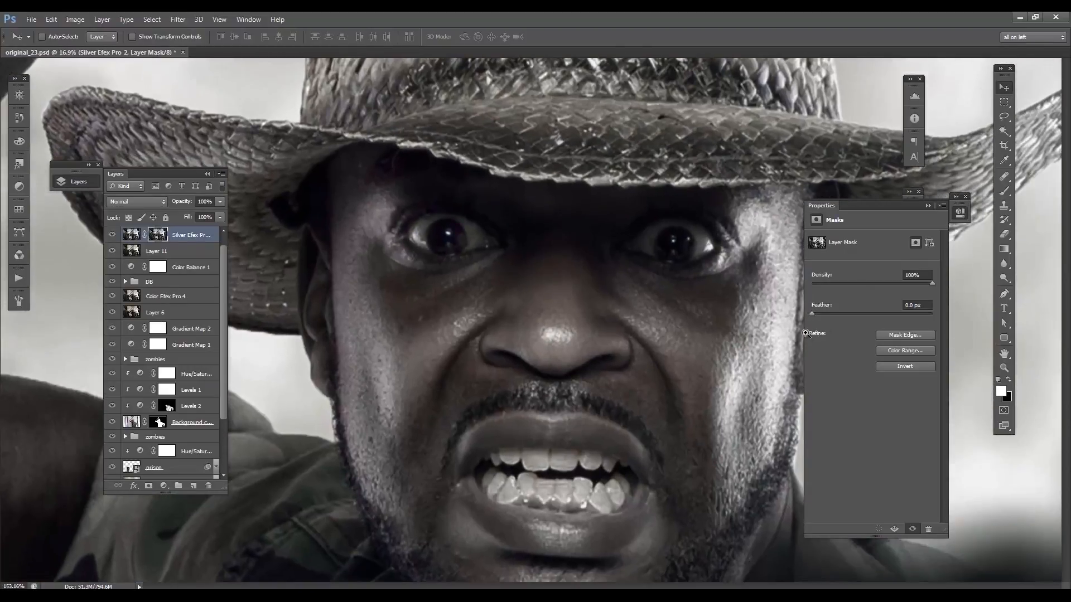
pyautogui.keyDown('alt'); pyautogui.click(213, 254); pyautogui.keyUp('alt')
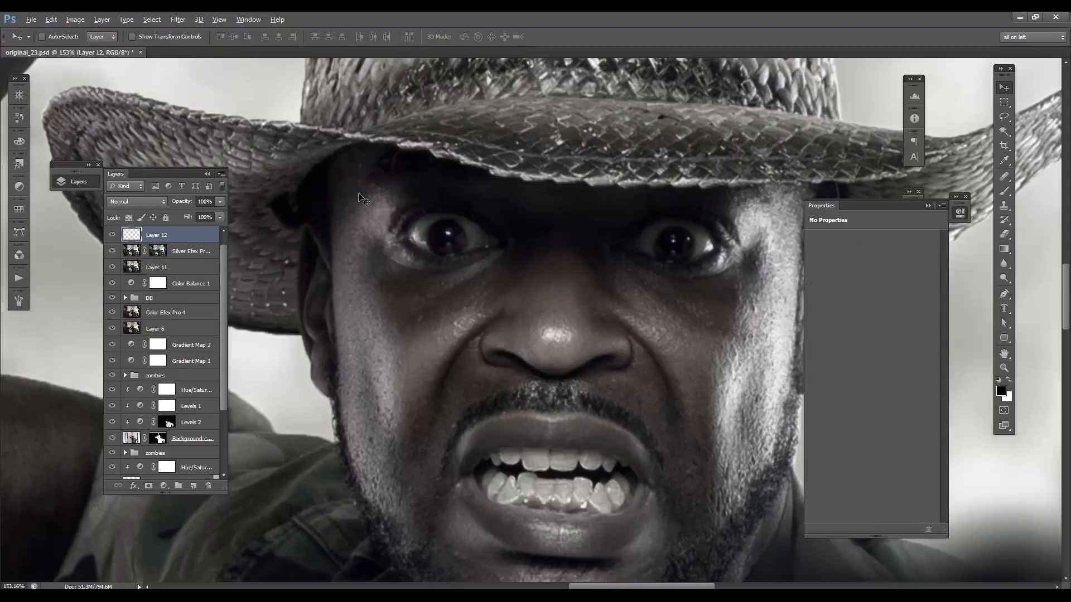
pyautogui.scroll(-3, 347, 275)
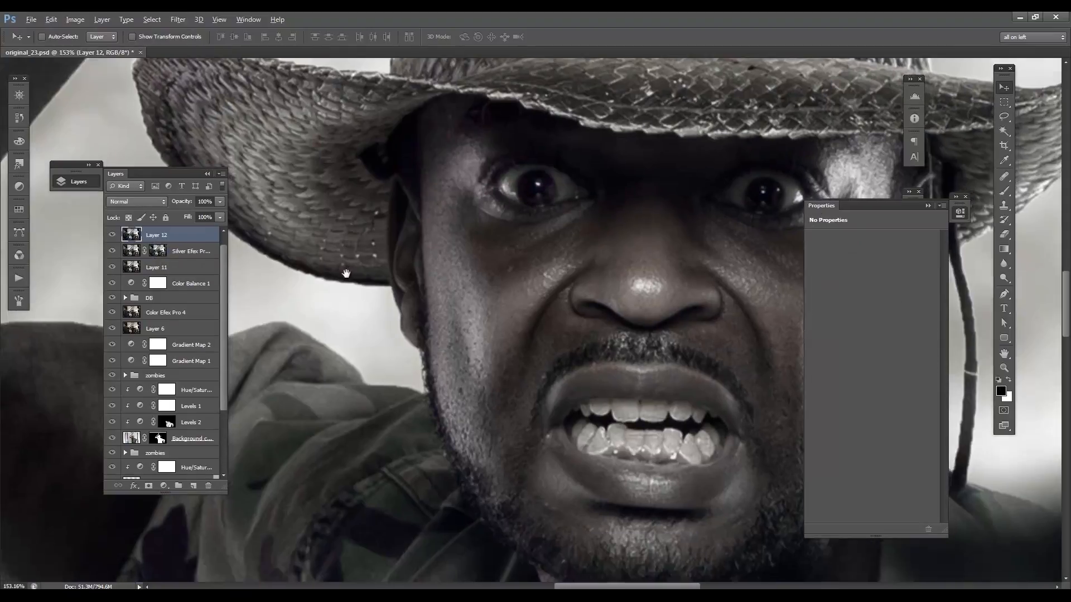
pyautogui.scroll(3, 346, 274)
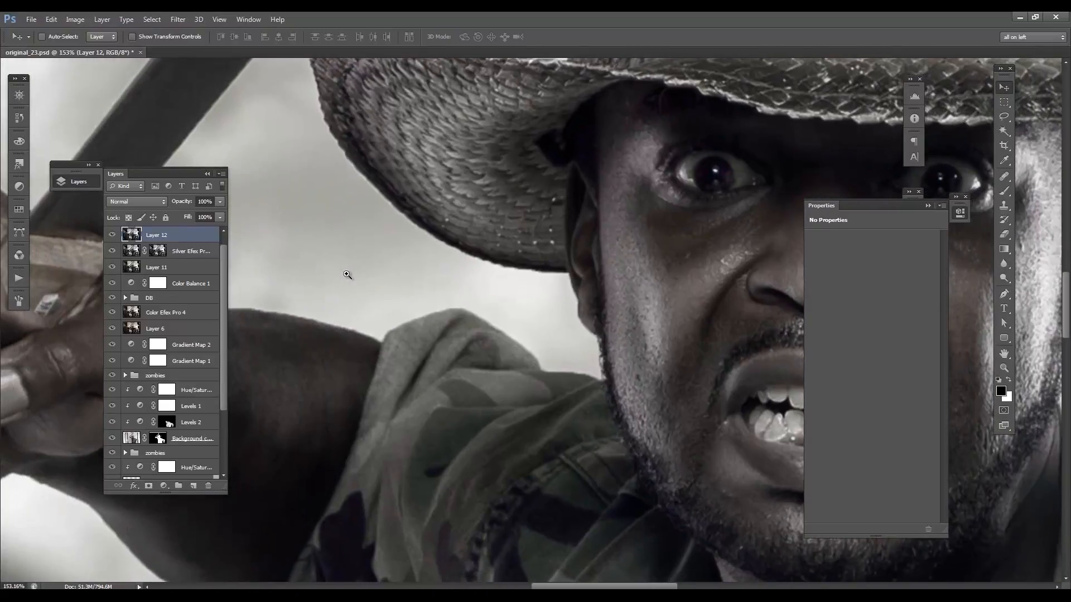
pyautogui.scroll(3, 346, 275)
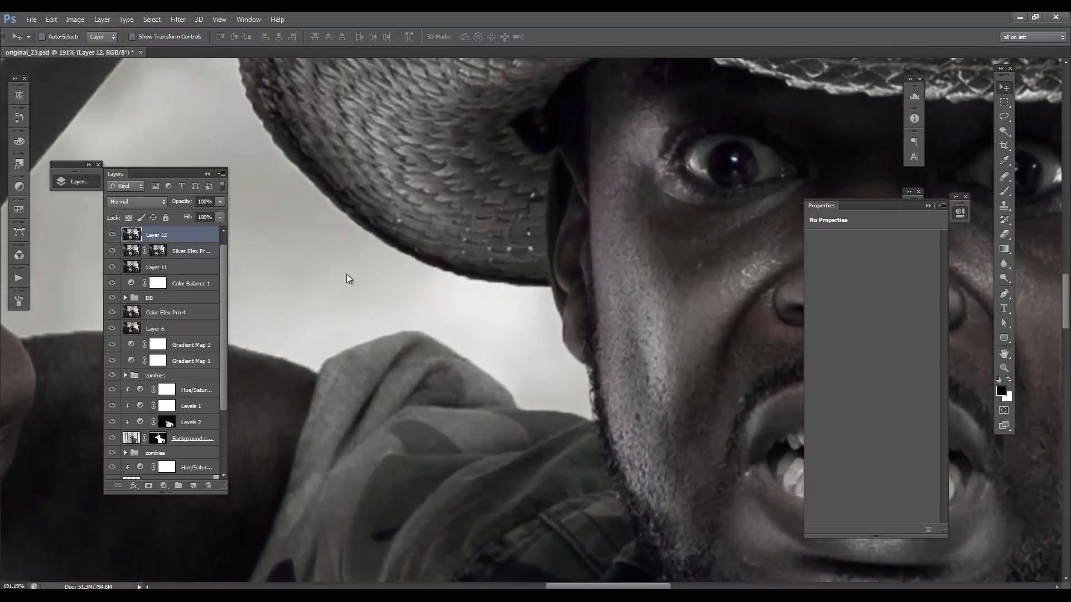
pyautogui.click(178, 19)
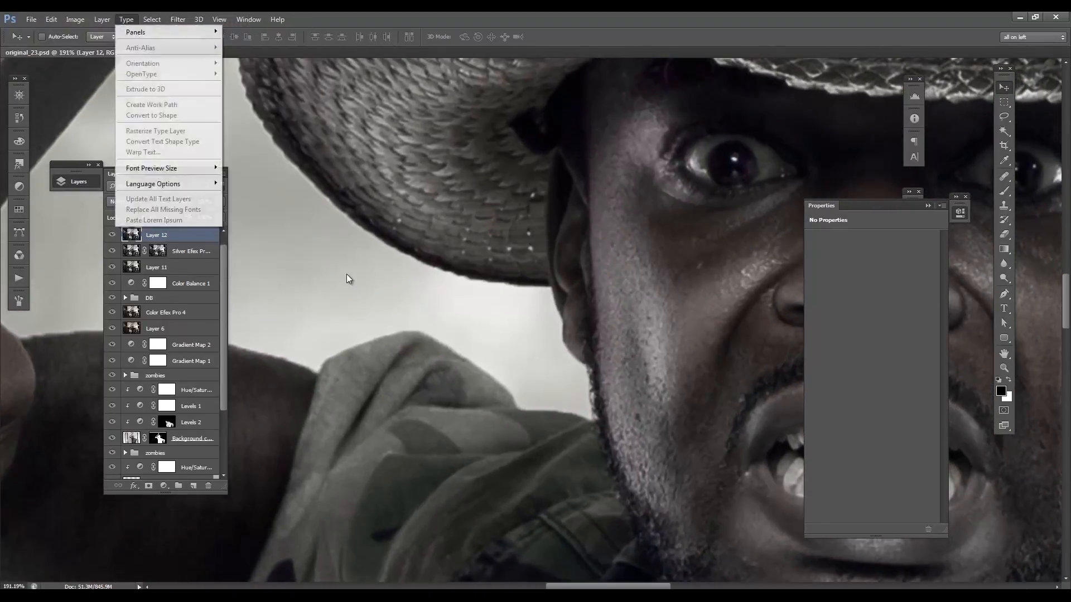
pyautogui.moveTo(92, 48)
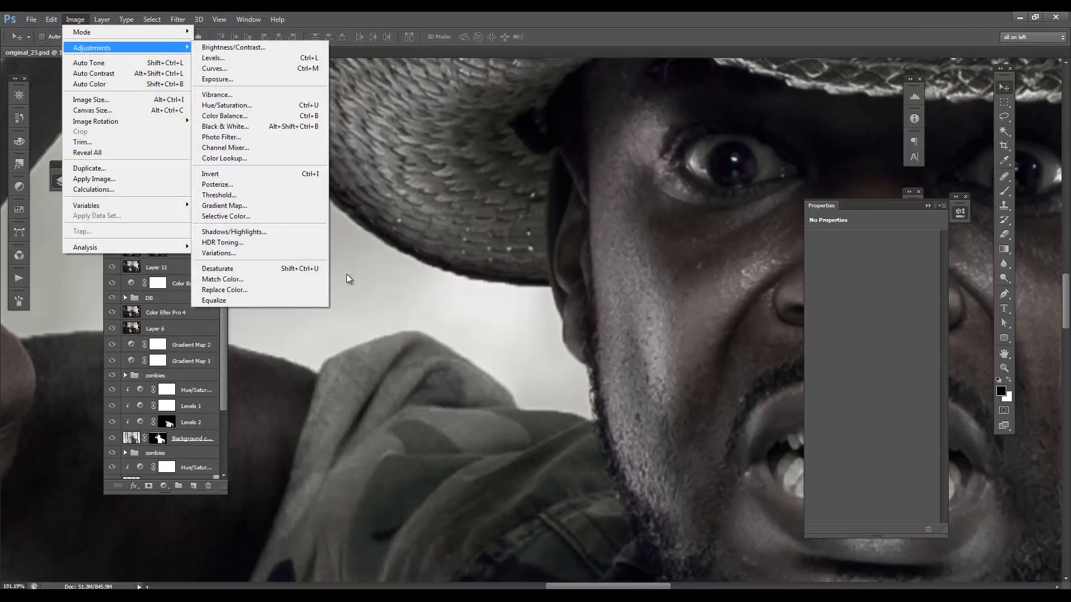
pyautogui.click(223, 268)
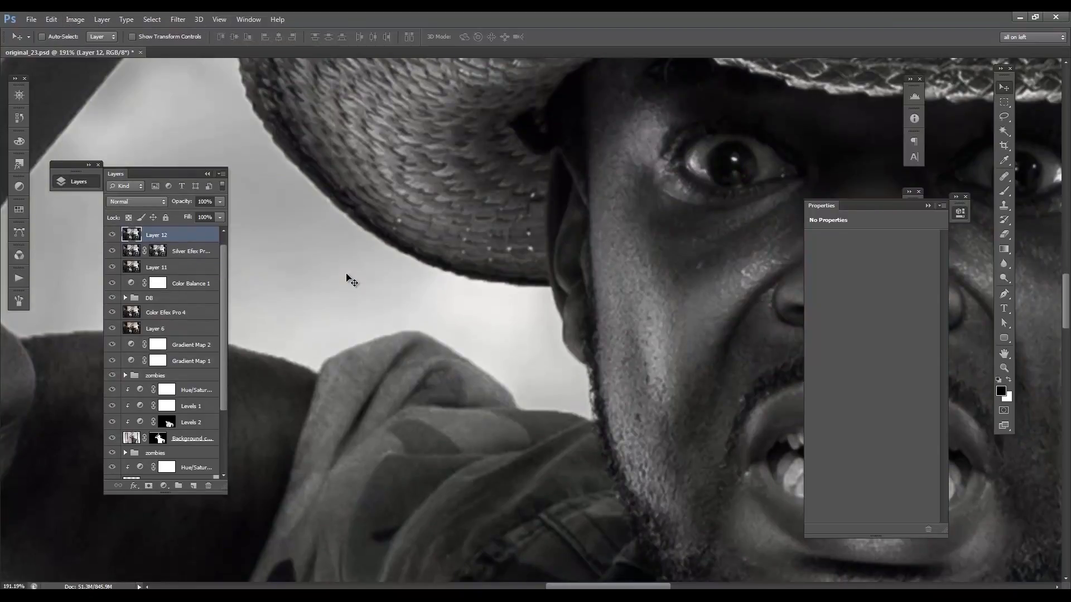
# - Apply a High Pass filter with a 0.3-pixel radius to the desaturated Layer 12
pyautogui.click(178, 20)
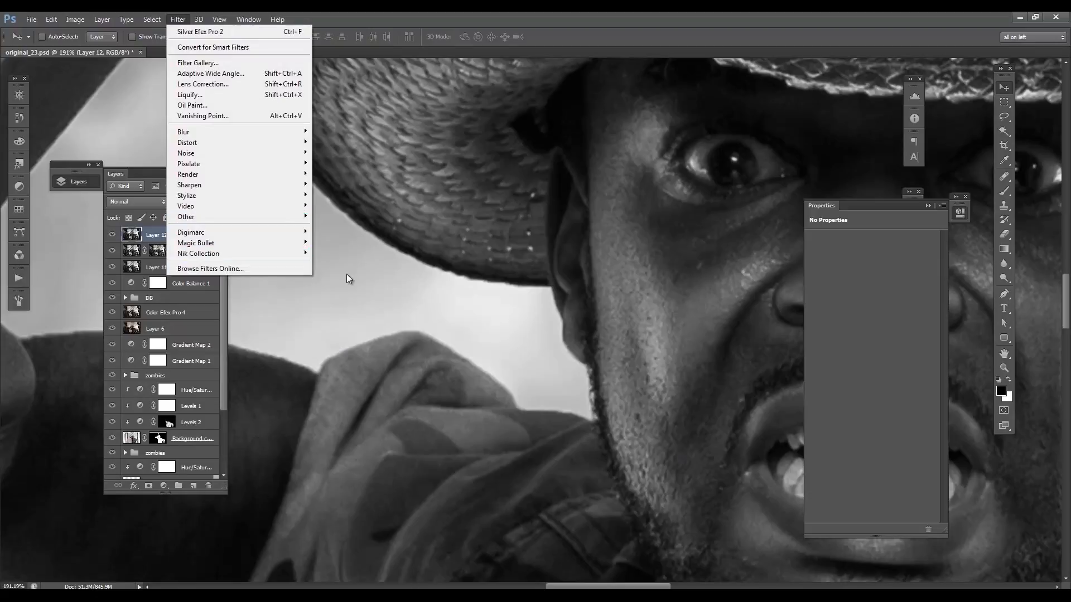
pyautogui.moveTo(186, 216)
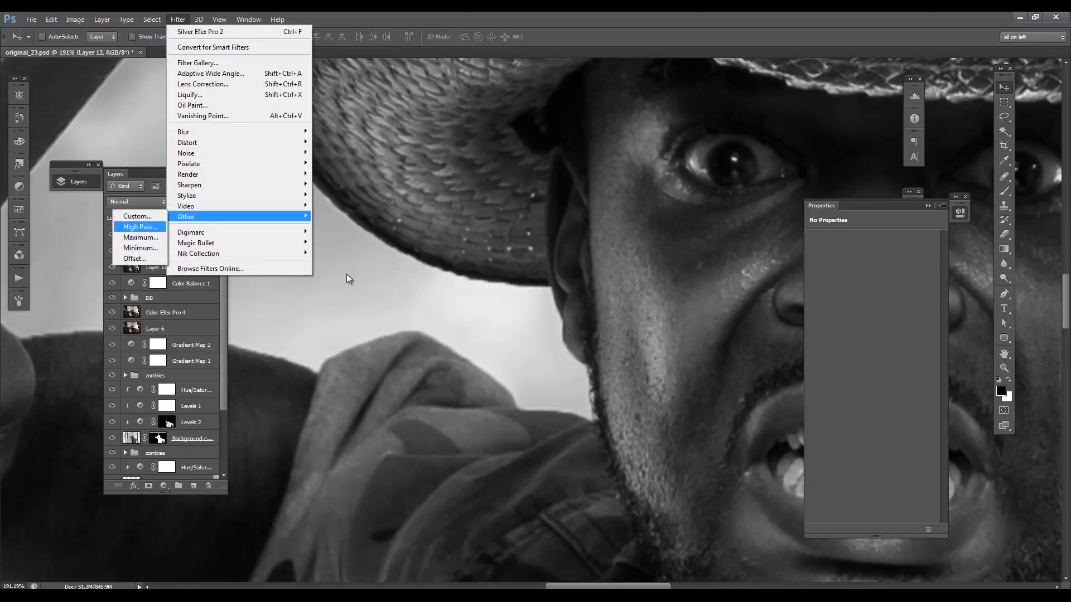
pyautogui.click(139, 227)
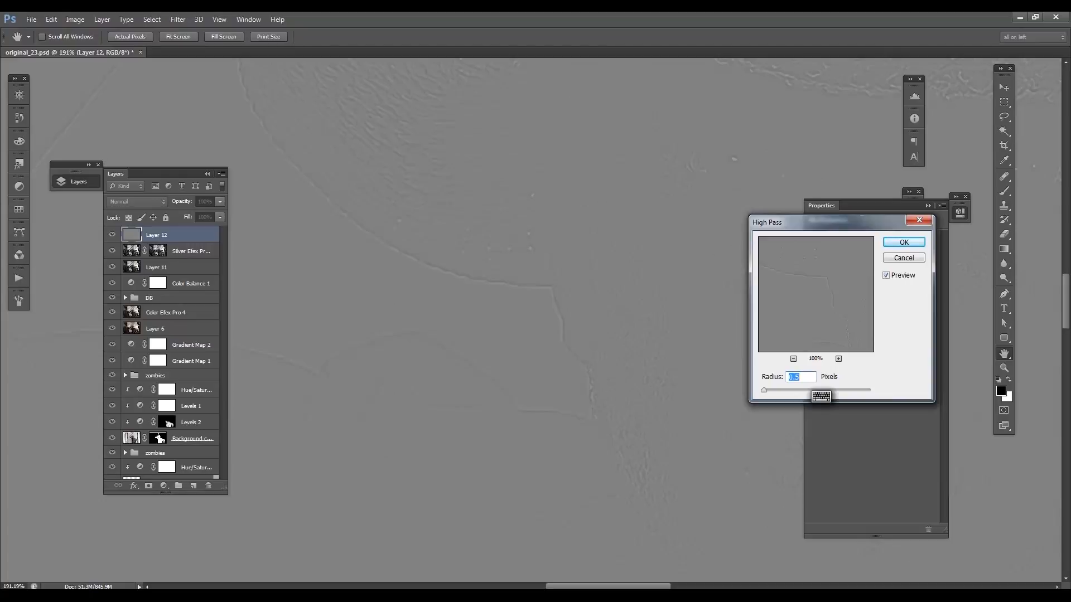
pyautogui.press('BackSpace')
pyautogui.write('3')
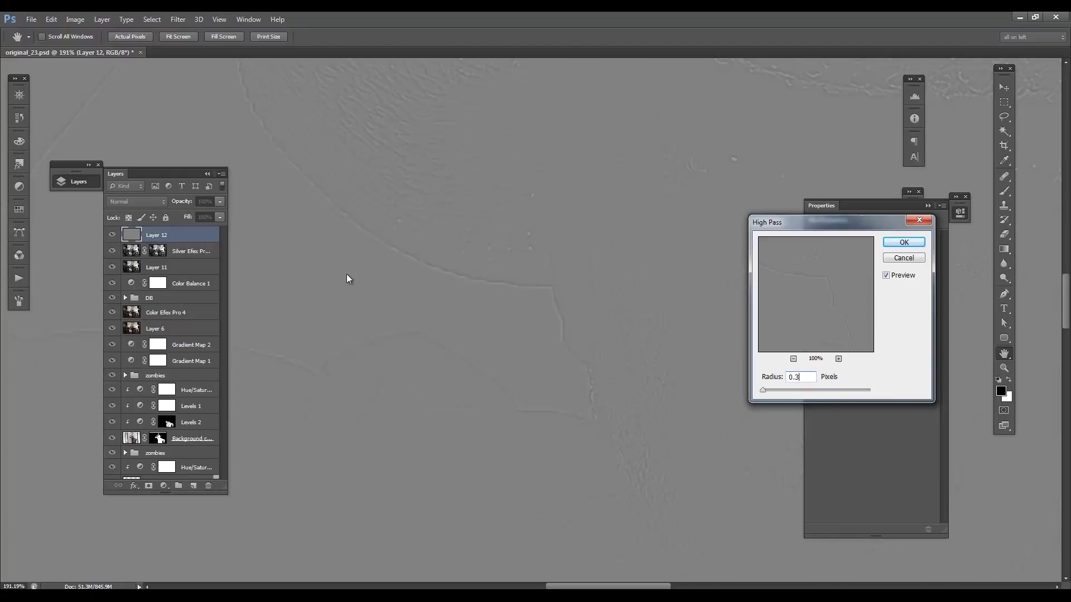
pyautogui.press('Return')
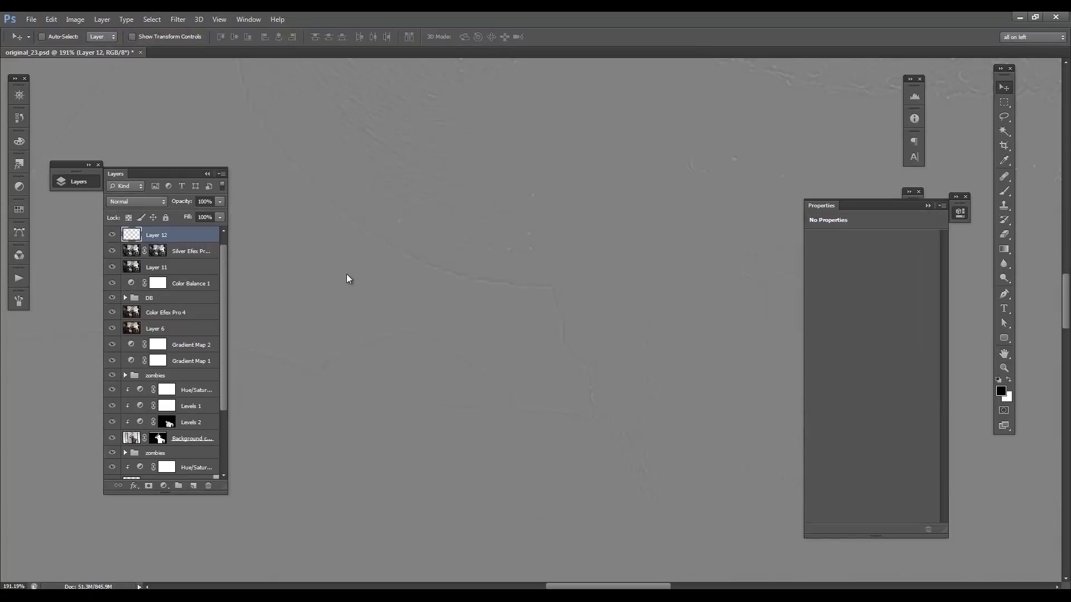
# - Blend Layer 12 in Vivid Light, check its effect, and duplicate it with the copy set to Soft Light
pyautogui.click(136, 202)
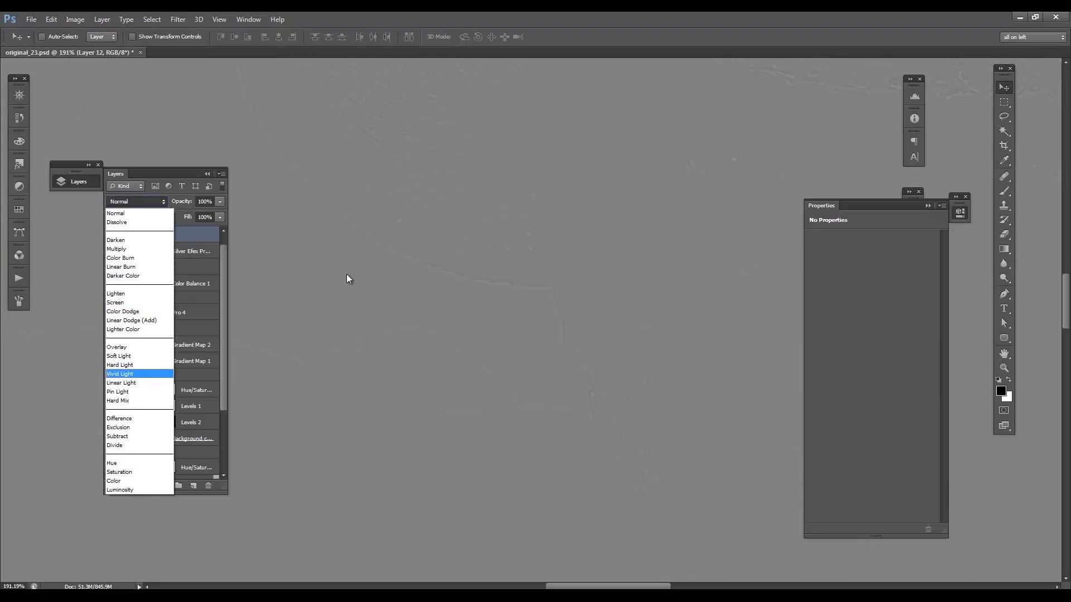
pyautogui.click(120, 374)
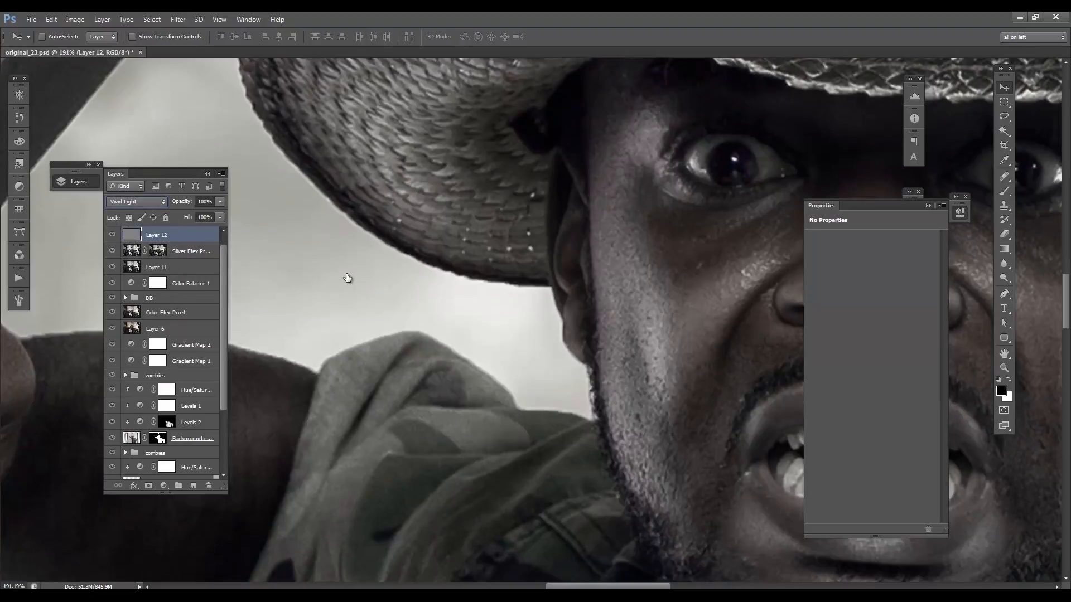
pyautogui.click(112, 234)
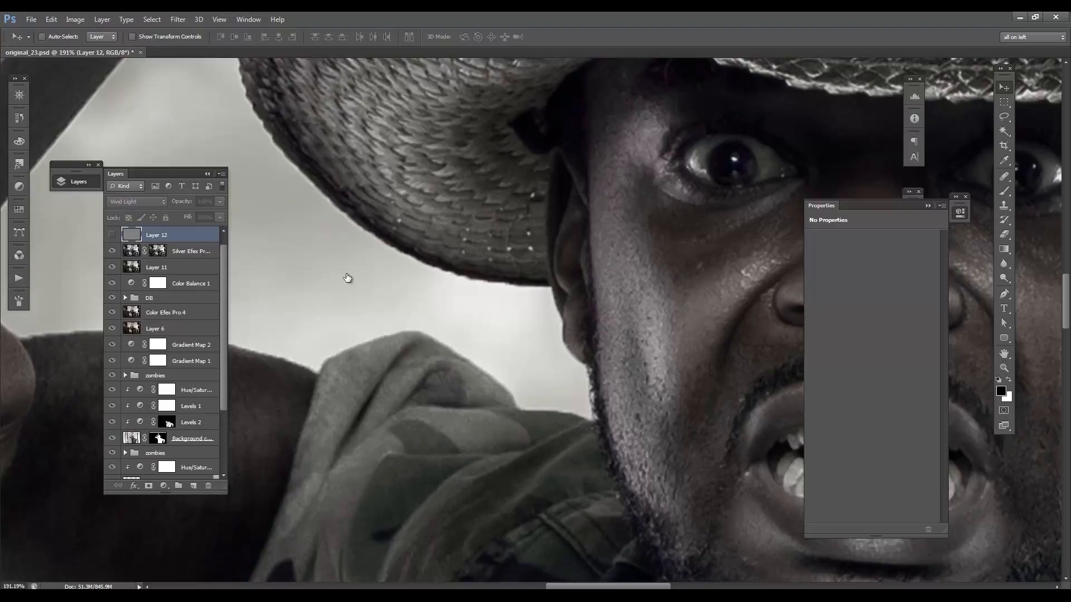
pyautogui.hotkey('ctrl', 'j')
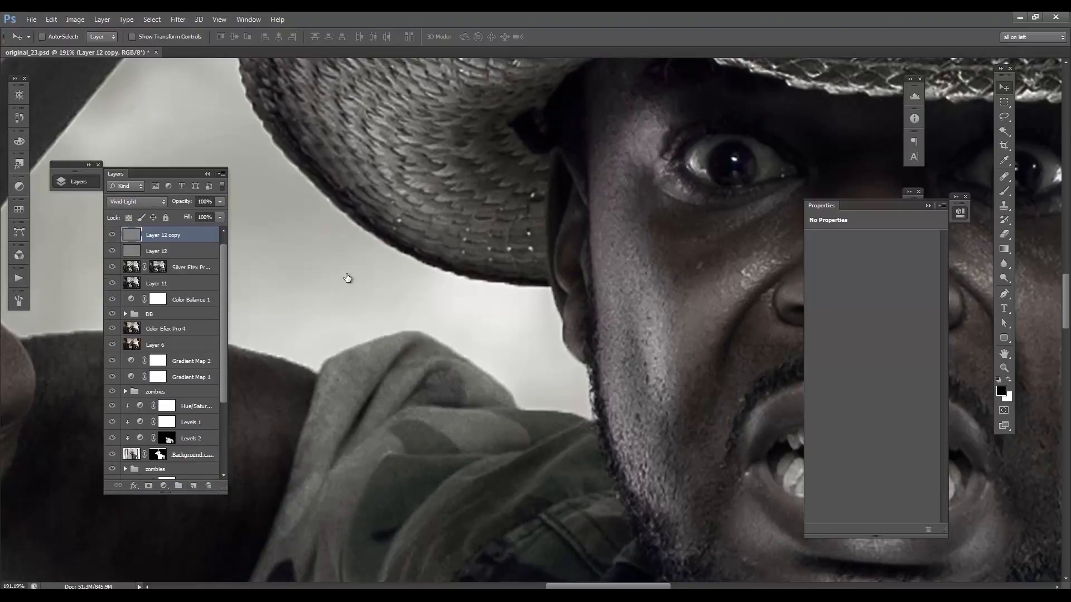
pyautogui.click(137, 202)
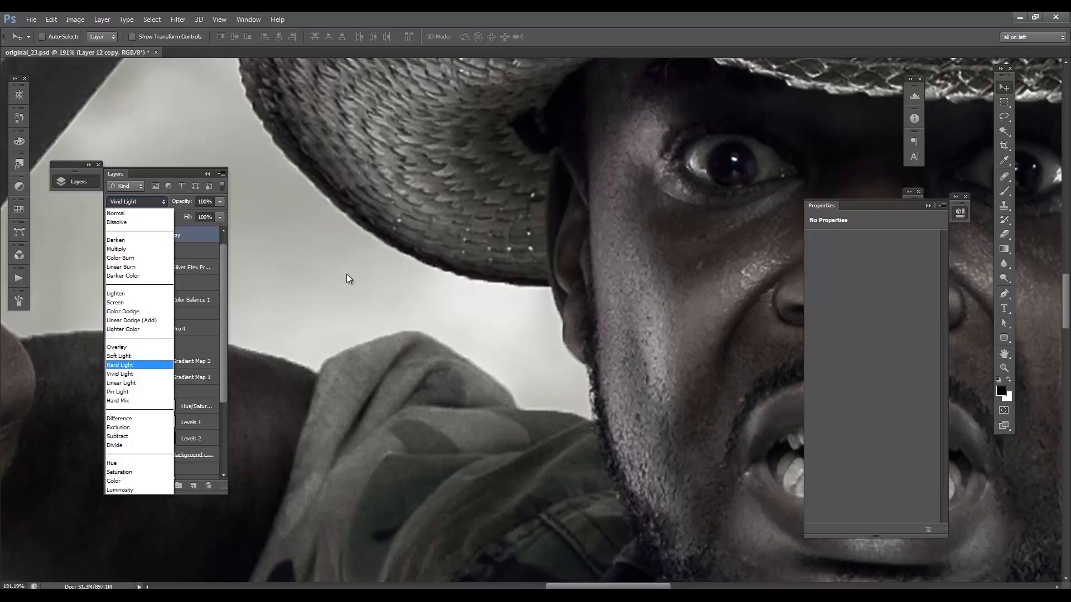
pyautogui.press('Up')
pyautogui.press('Return')
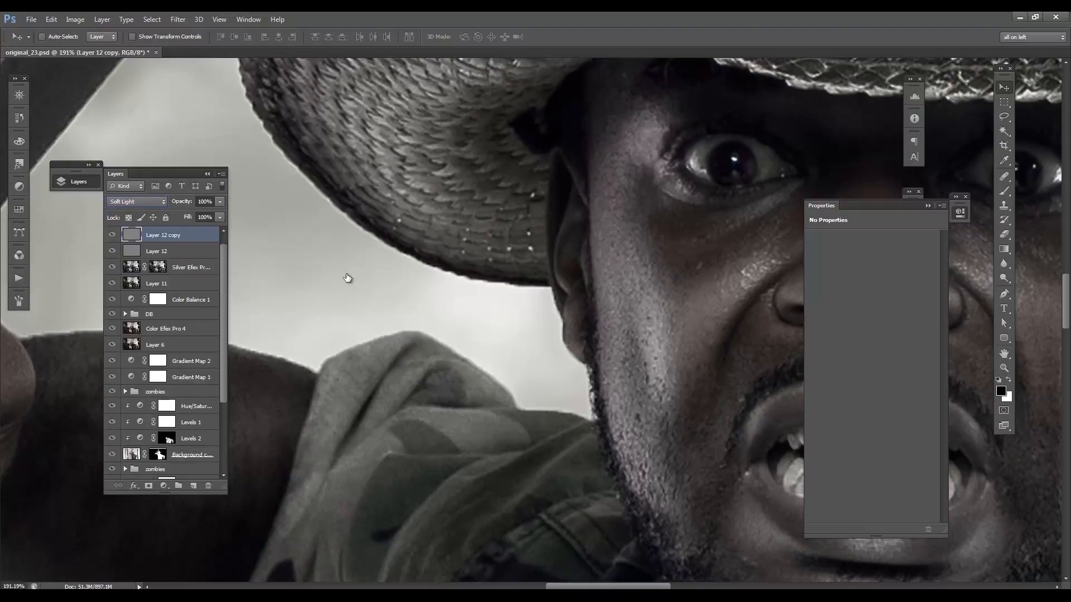
# - Group Layer 12 and its copy, and name the group "sharpen"
pyautogui.hotkey('shift', 'alt', '[')
pyautogui.hotkey('ctrl', 'g')
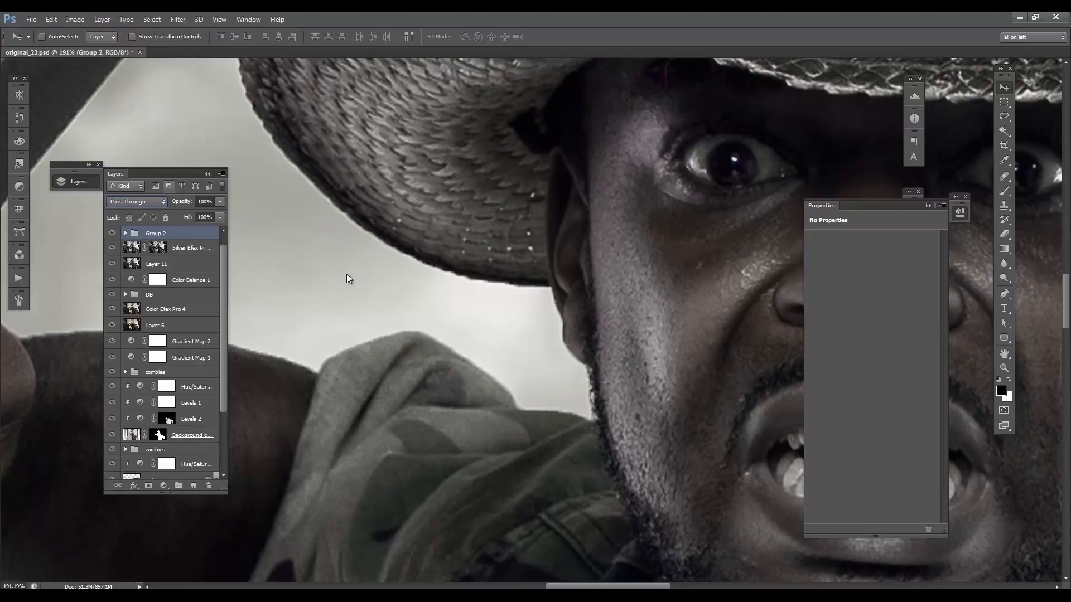
pyautogui.press('F2')
pyautogui.write('sharpen')
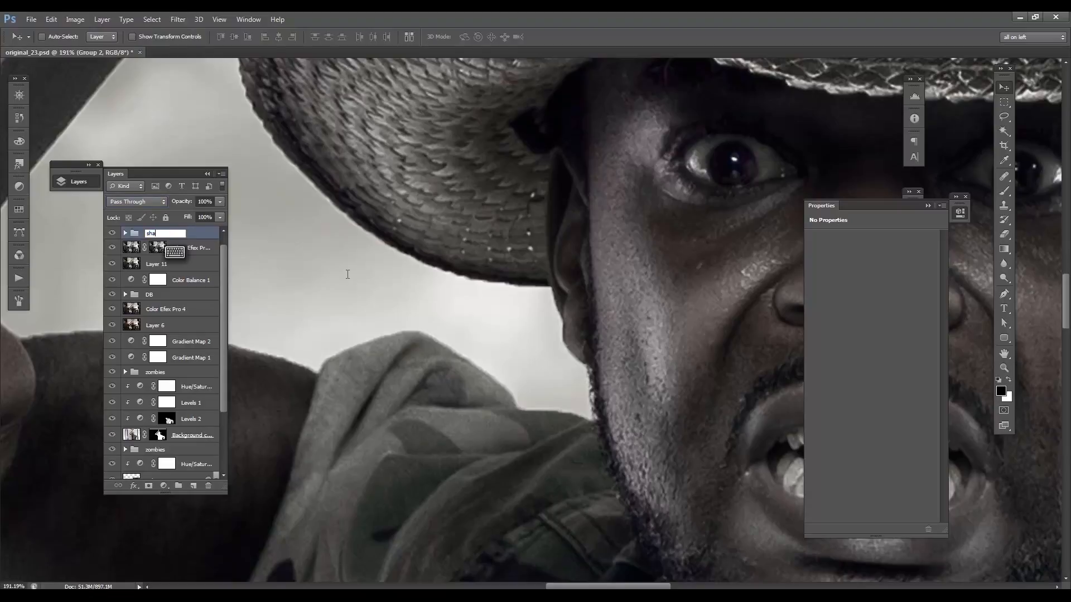
pyautogui.press('Return')
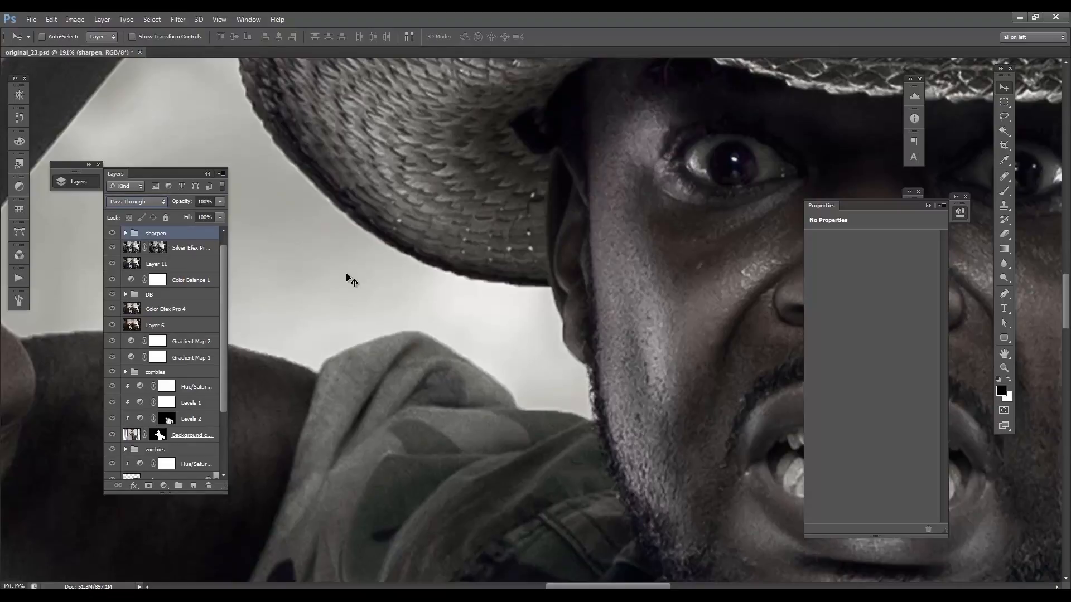
# - Lower the sharpen group's opacity to 56% and compare the image with and without it
pyautogui.click(219, 202)
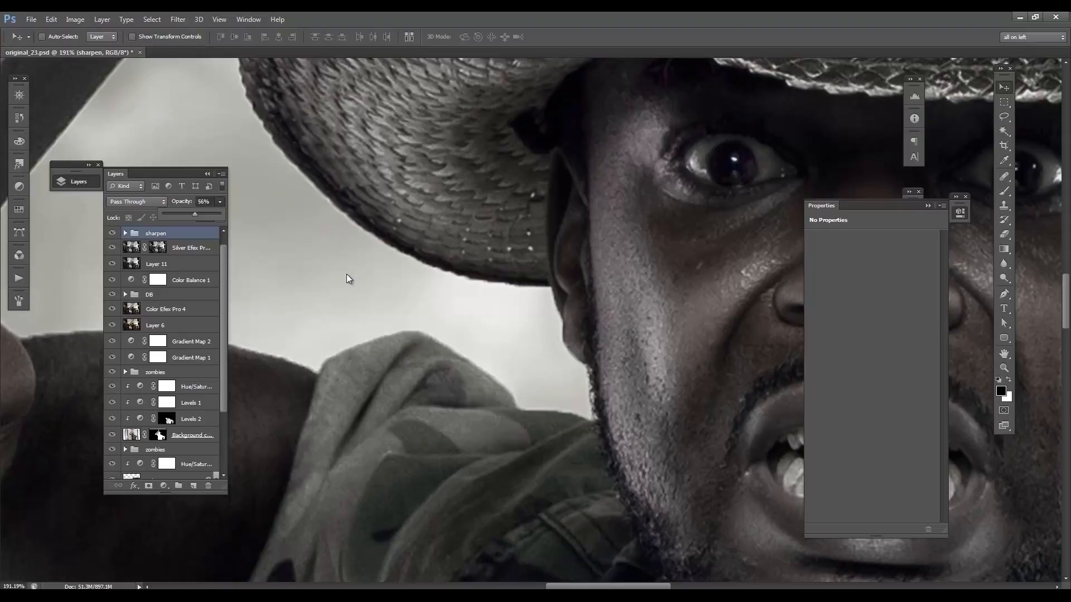
pyautogui.click(112, 233)
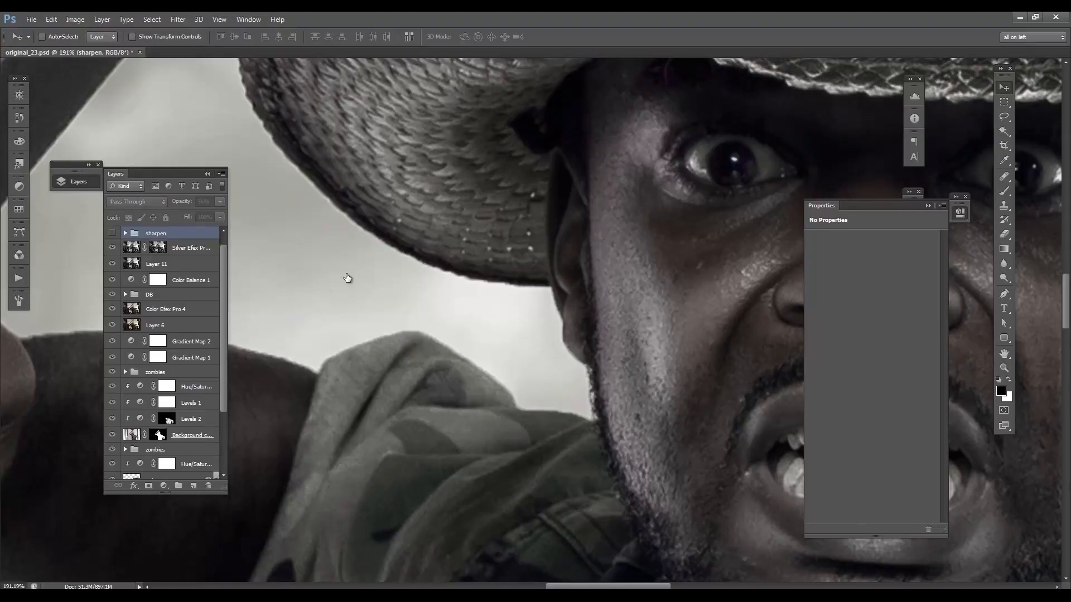
pyautogui.click(112, 233)
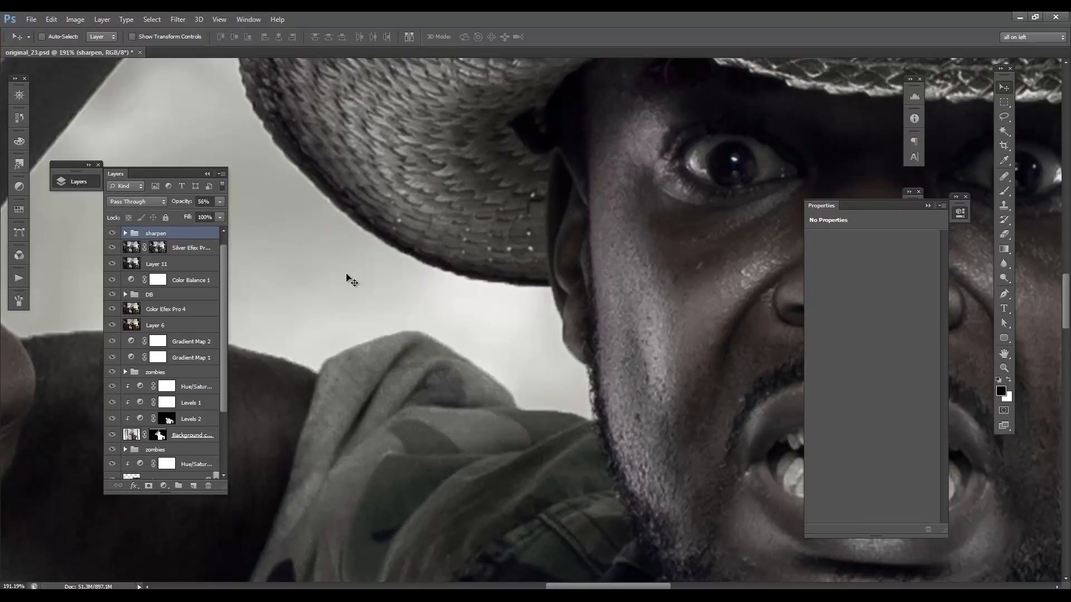
pyautogui.hotkey('ctrl', '0')
pyautogui.hotkey('ctrl', '-')
pyautogui.hotkey('ctrl', '-')
pyautogui.hotkey('ctrl', '-')
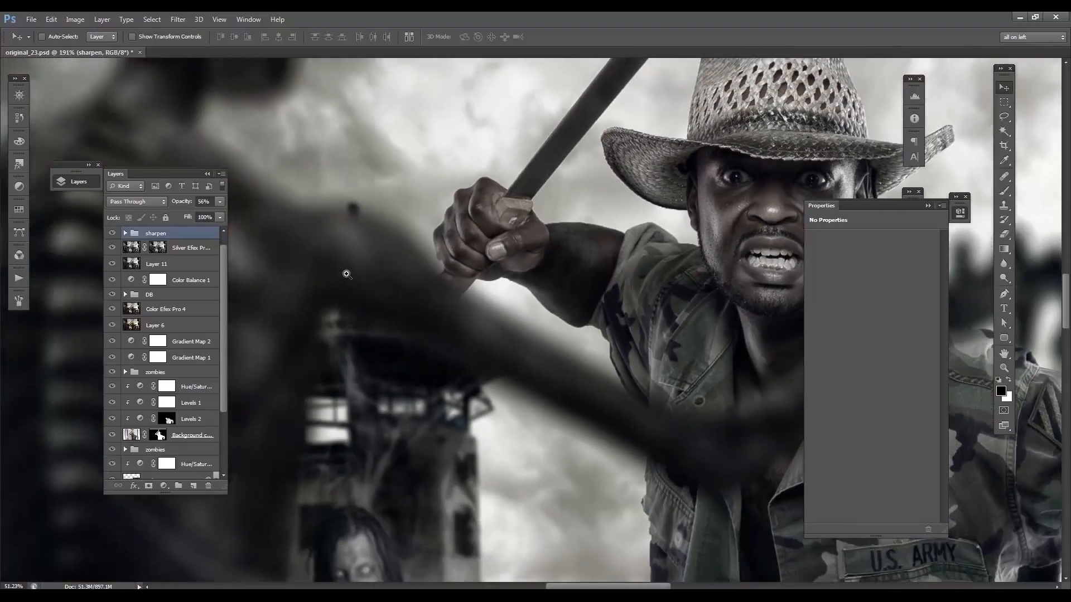
pyautogui.hotkey('ctrl', '-')
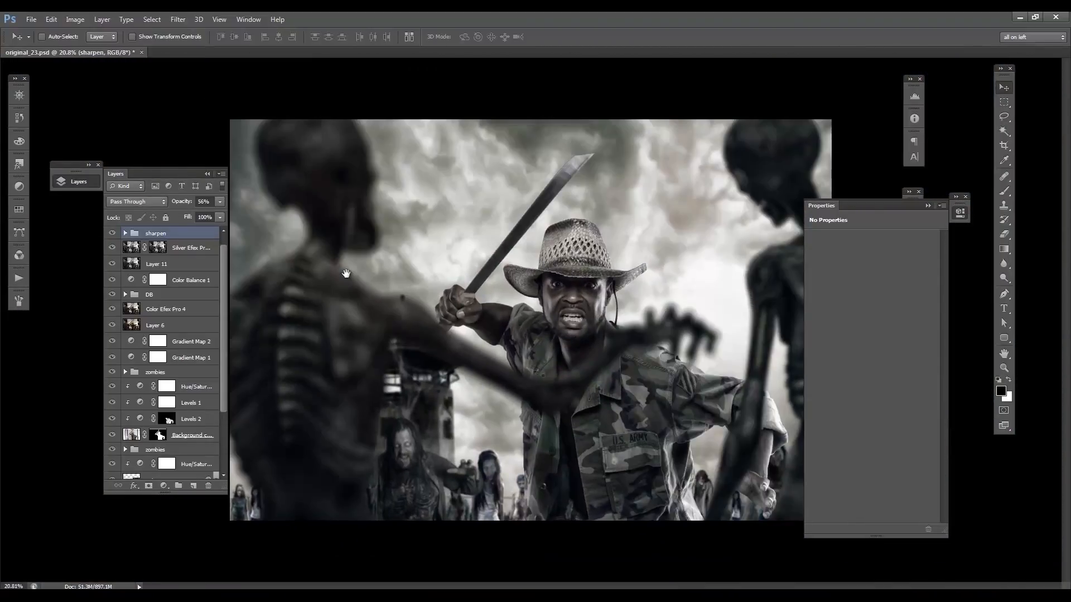
# - Add a Black & White adjustment layer above the sharpen group and set its blend mode to Multiply
pyautogui.click(928, 206)
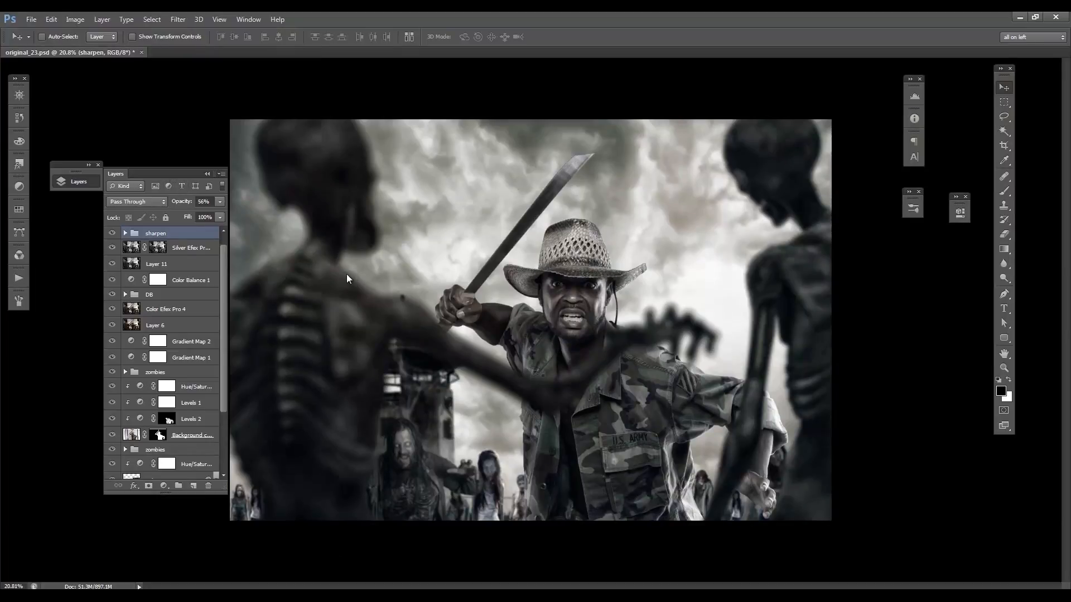
pyautogui.moveTo(173, 174); pyautogui.dragTo(151, 173)
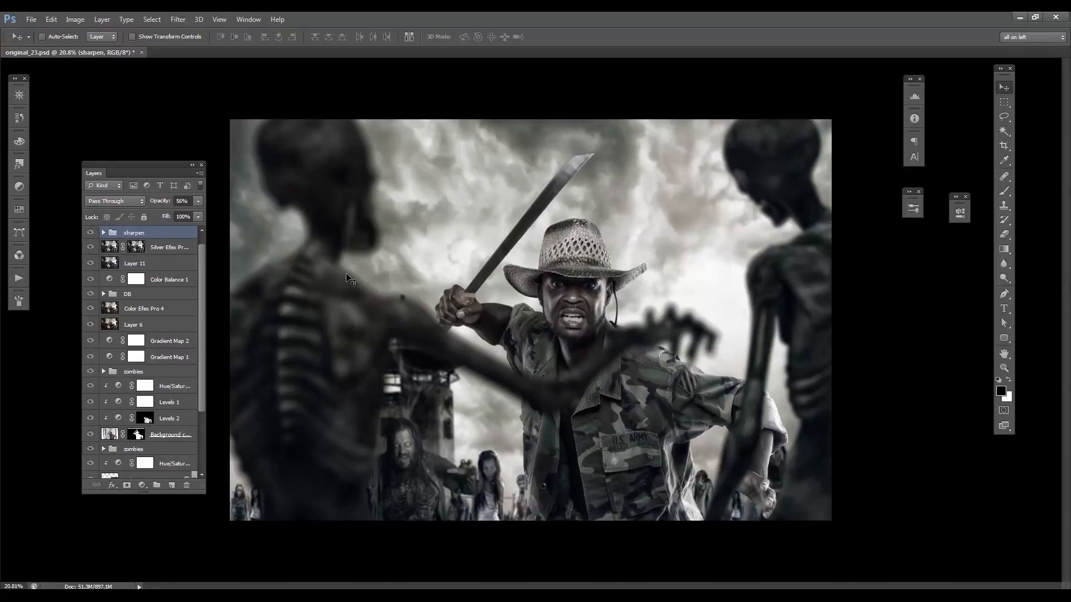
pyautogui.click(142, 484)
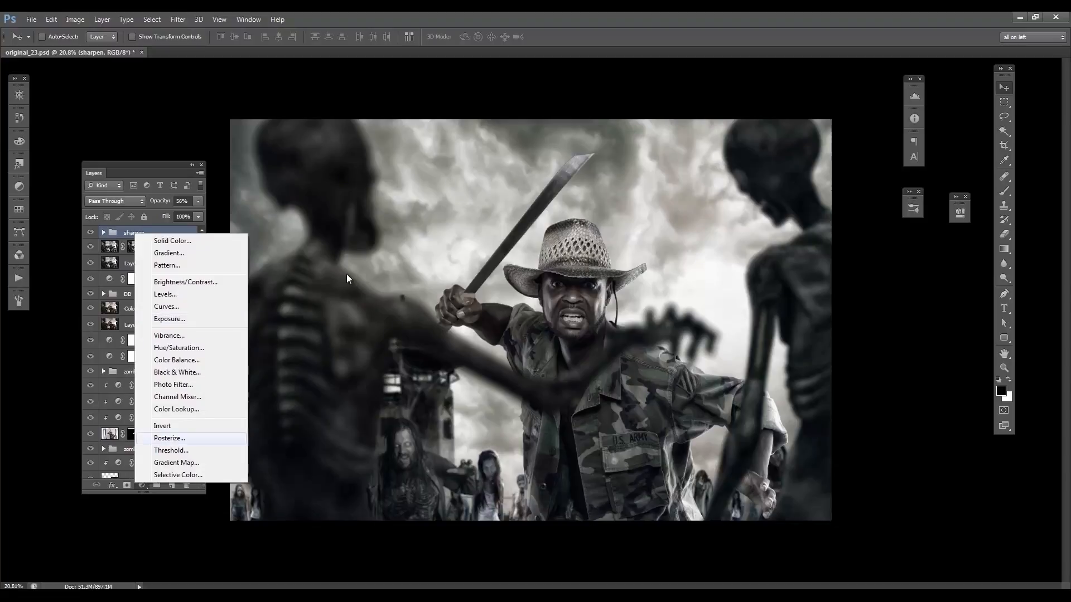
pyautogui.click(177, 372)
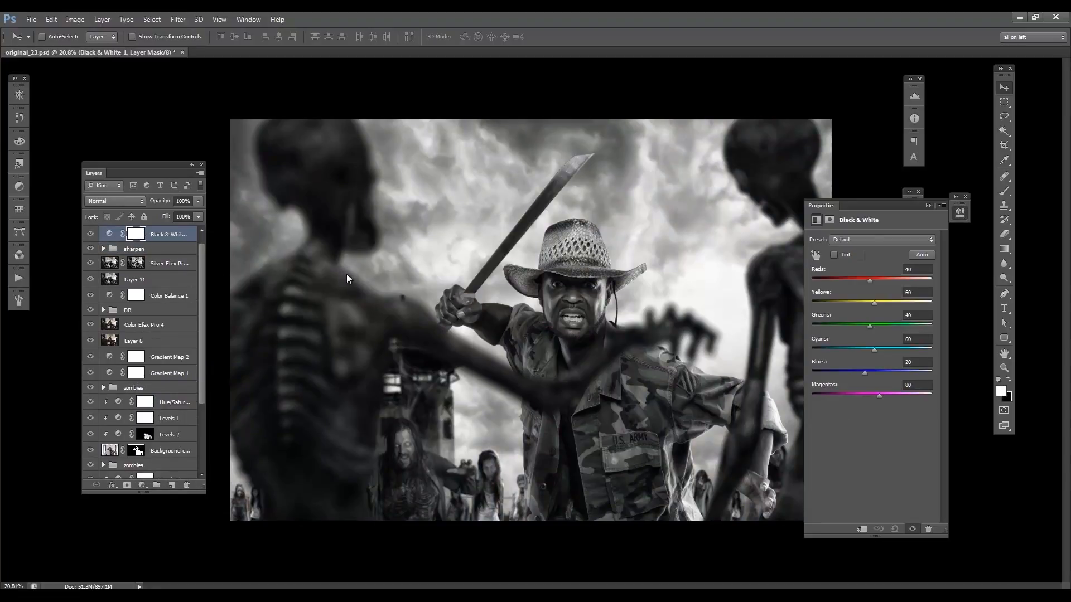
pyautogui.click(115, 202)
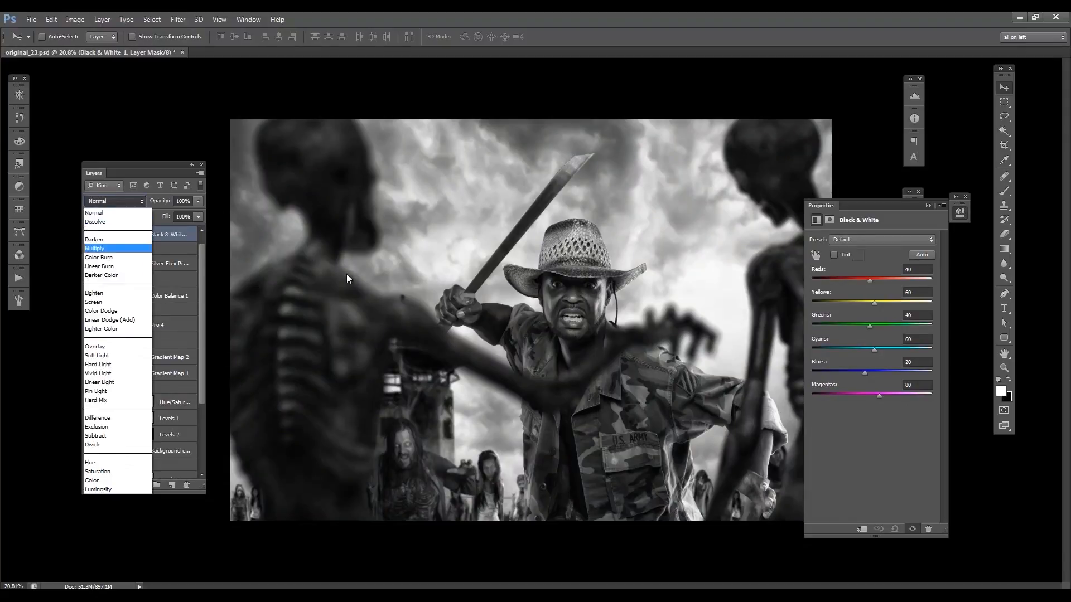
pyautogui.click(106, 248)
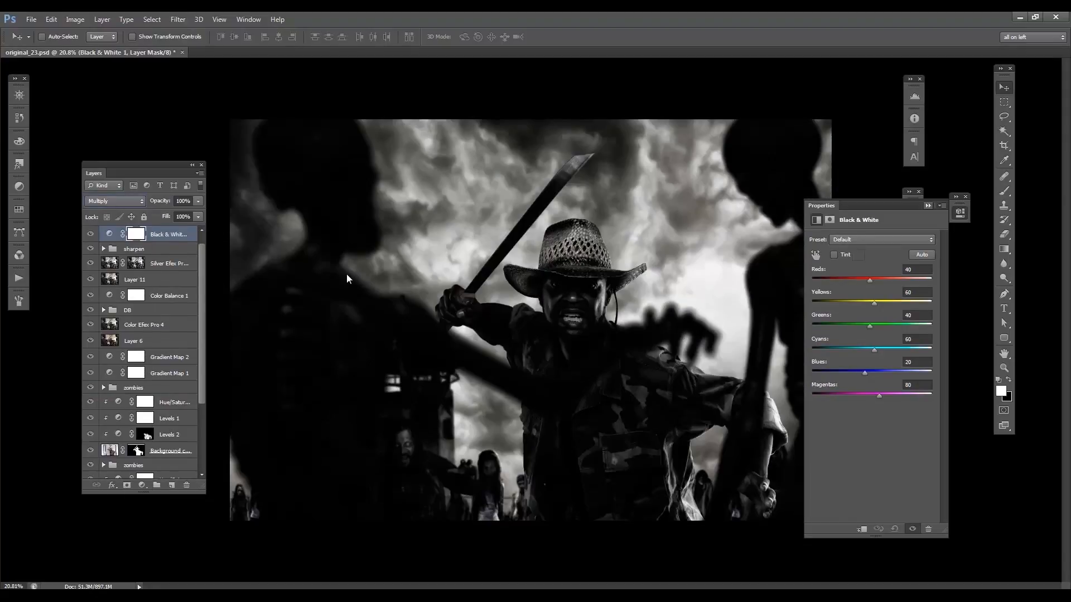
# - Draw black-to-white radial gradients on the Black & White layer's mask, outward from the man, to make a vignette around him
pyautogui.click(928, 205)
pyautogui.click(1004, 249)
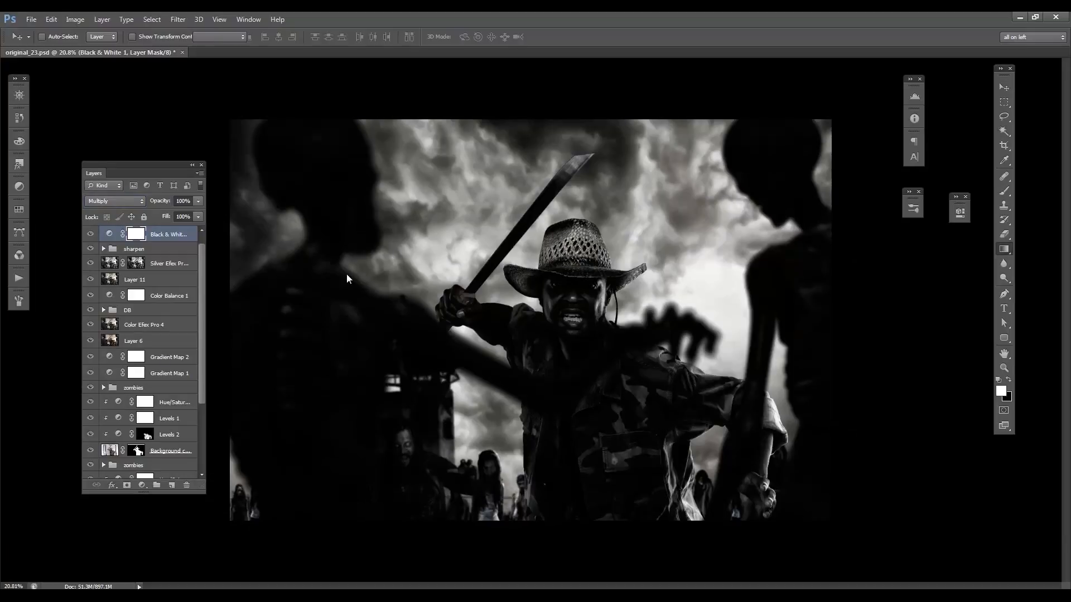
pyautogui.click(1018, 247)
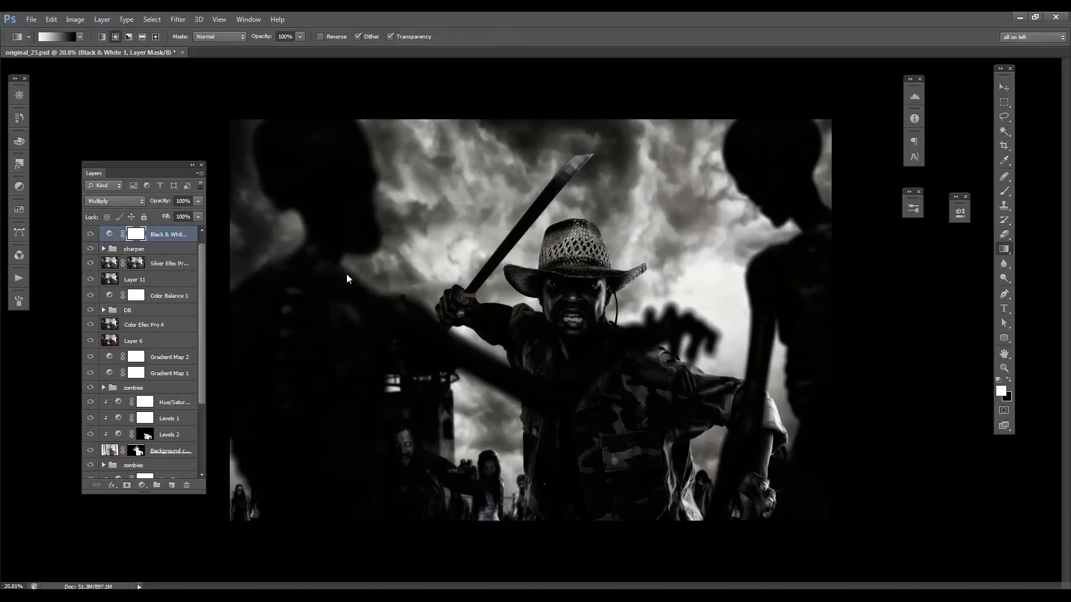
pyautogui.moveTo(549, 297); pyautogui.dragTo(993, 295)
pyautogui.press('x')
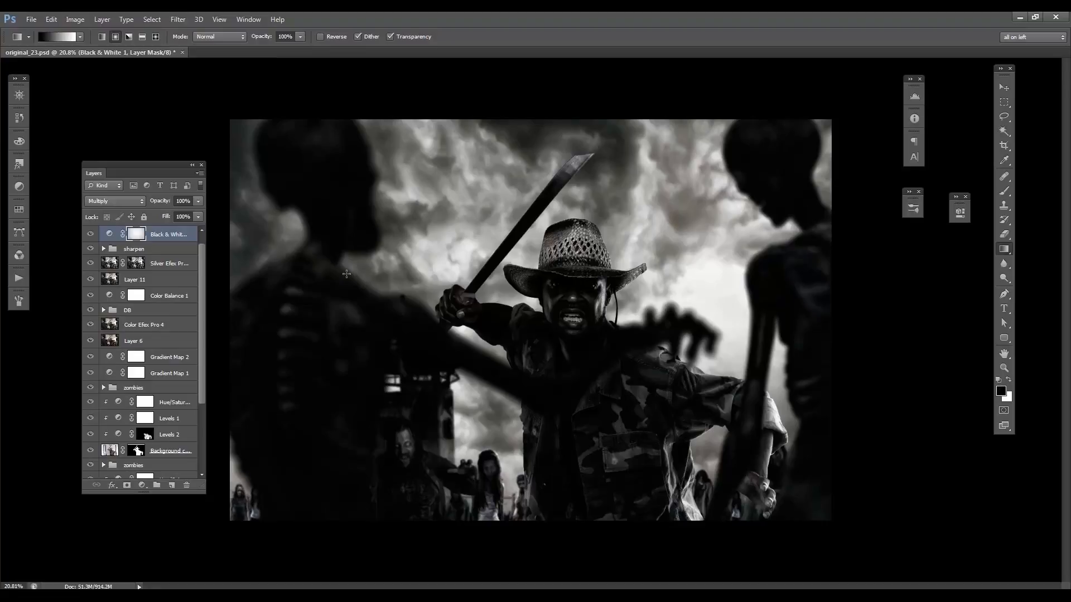
pyautogui.moveTo(575, 320); pyautogui.dragTo(1063, 296)
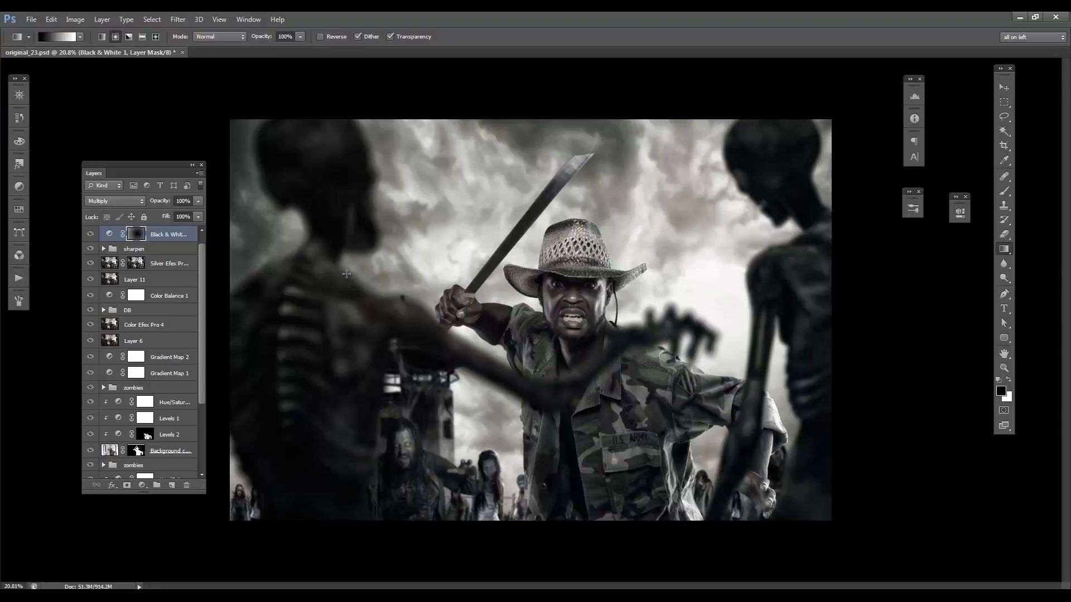
pyautogui.moveTo(574, 286); pyautogui.dragTo(1063, 240)
pyautogui.moveTo(574, 311); pyautogui.dragTo(920, 513)
pyautogui.moveTo(567, 368); pyautogui.dragTo(764, 583)
pyautogui.moveTo(574, 321); pyautogui.dragTo(1062, 329)
# - Lower the Black & White layer's opacity to 67% and compare the image with and without the vignette
pyautogui.click(198, 201)
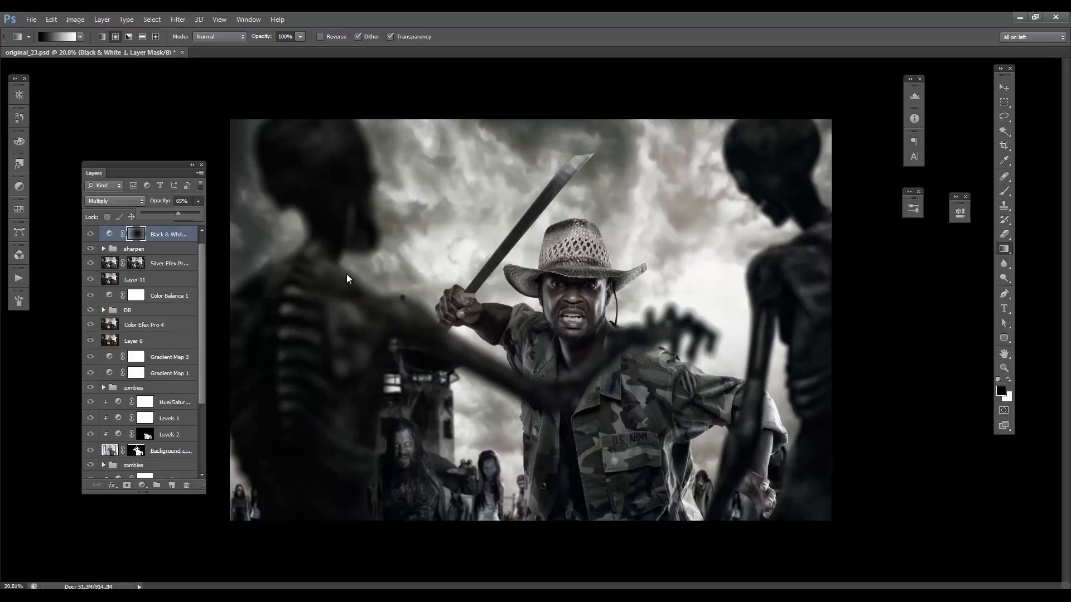
pyautogui.moveTo(178, 214); pyautogui.dragTo(176, 214)
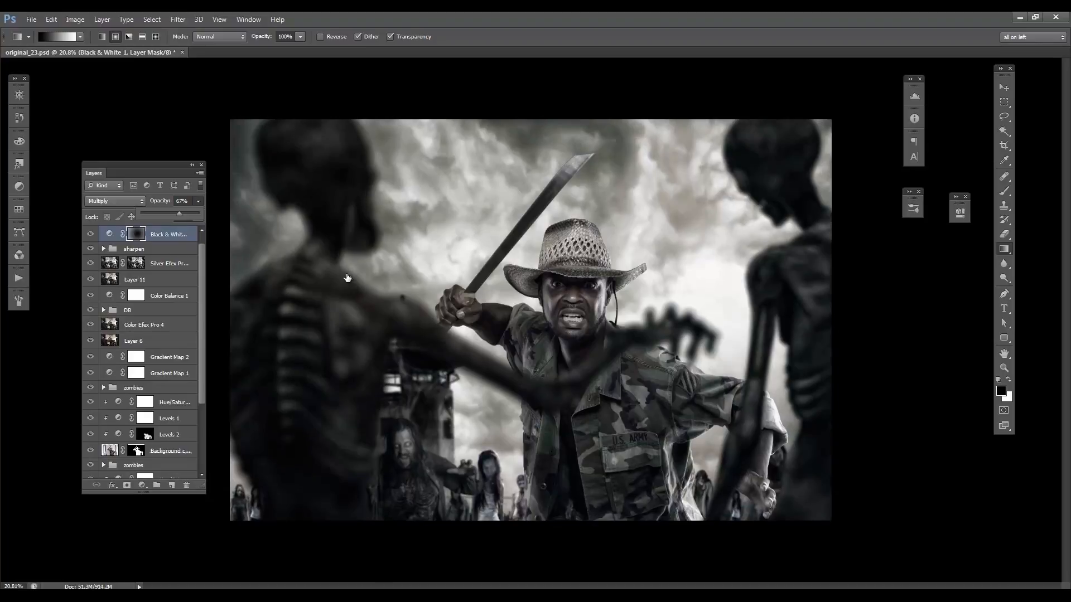
pyautogui.click(91, 234)
pyautogui.click(90, 235)
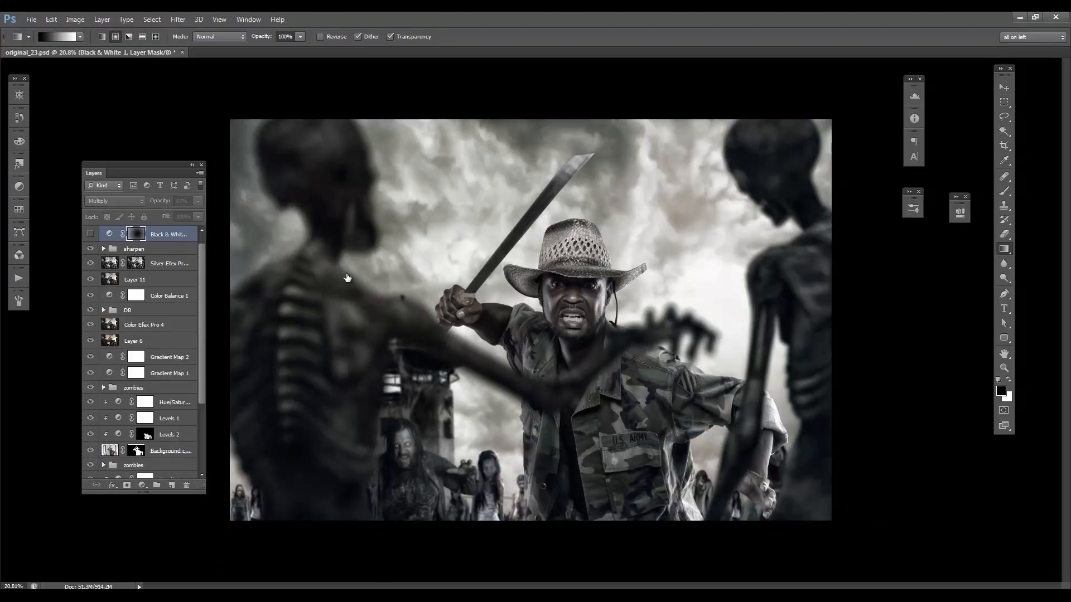
pyautogui.click(90, 234)
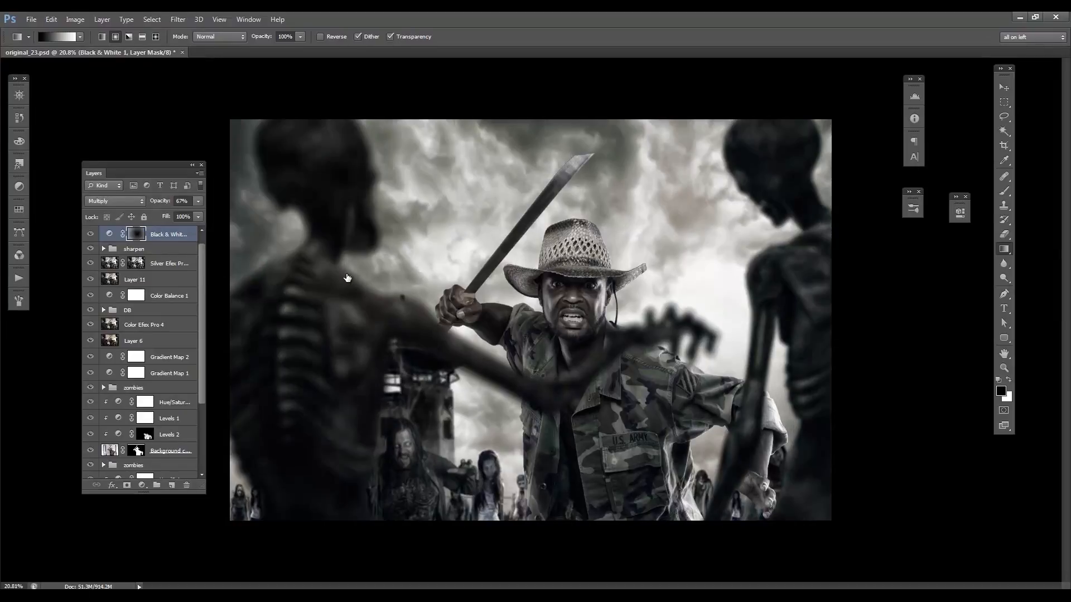
pyautogui.click(91, 234)
pyautogui.click(91, 235)
pyautogui.click(91, 234)
pyautogui.click(90, 234)
pyautogui.click(91, 234)
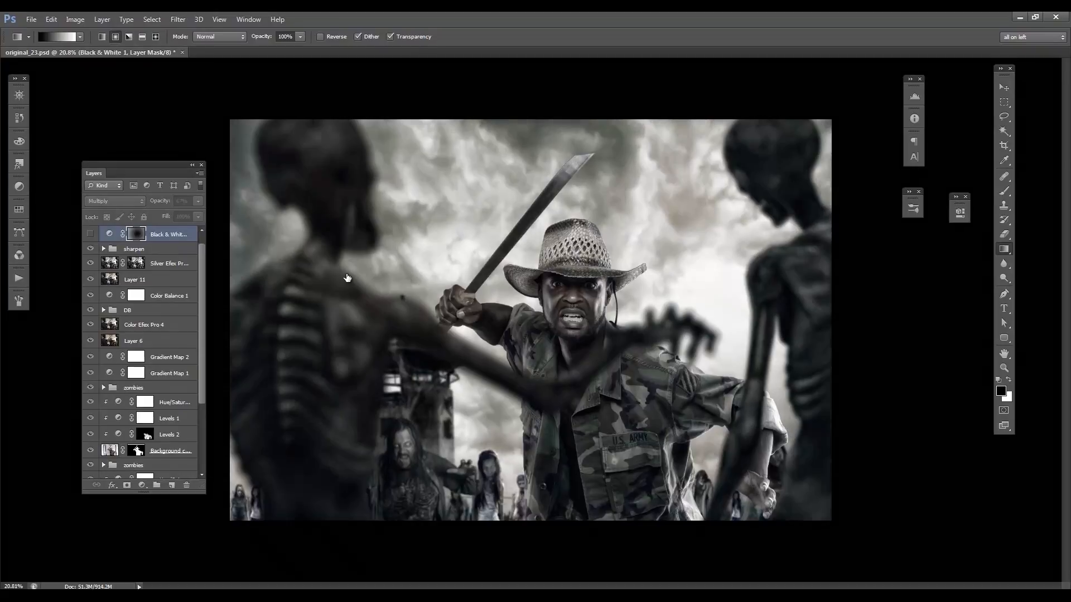
pyautogui.click(91, 235)
pyautogui.click(90, 234)
pyautogui.click(90, 235)
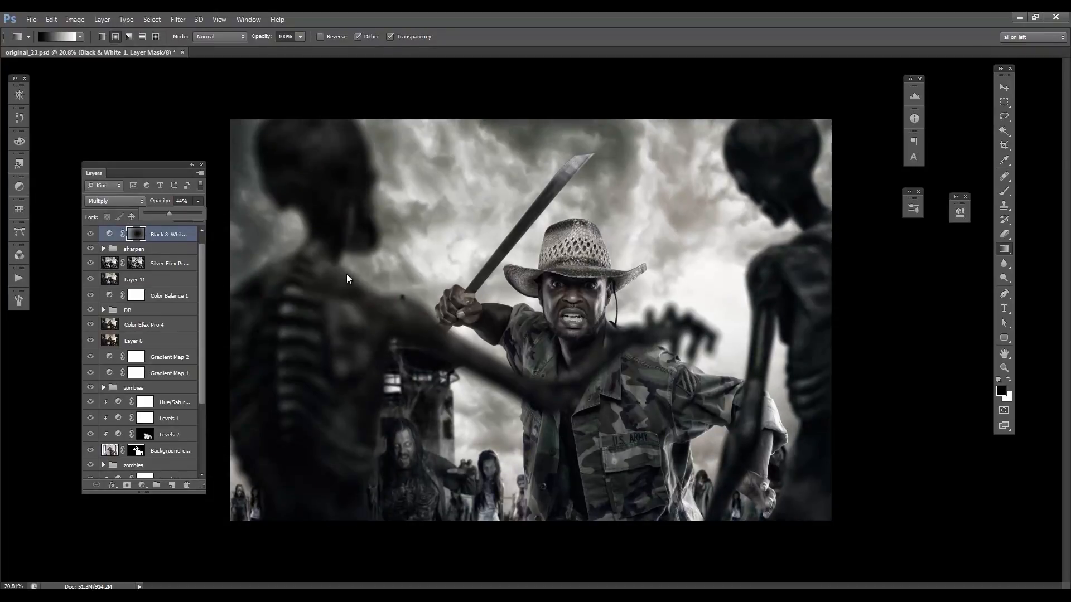
# - Set the Black & White layer's opacity to 42% and target the adjustment itself instead of its mask
pyautogui.press('Down')
pyautogui.press('Down')
pyautogui.press('Down')
pyautogui.press('Down')
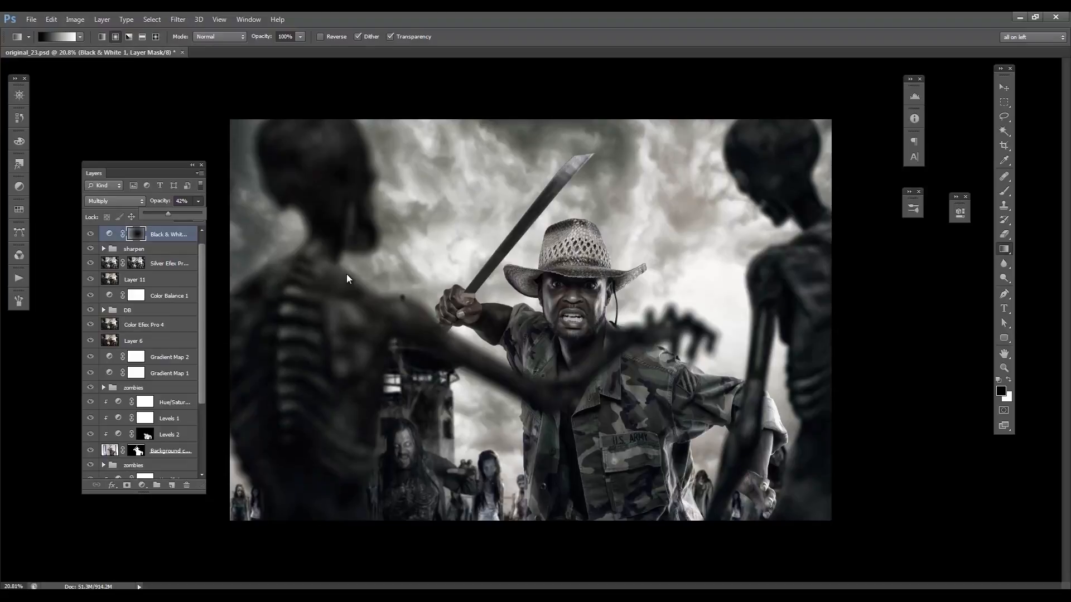
pyautogui.press('Return')
pyautogui.hotkey('ctrl', '2')
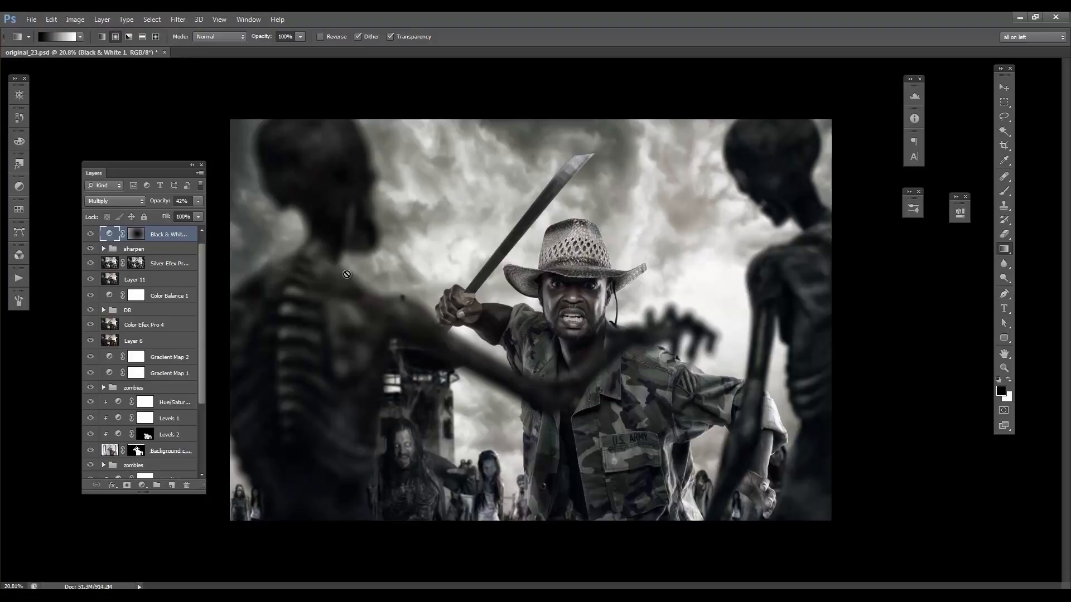
# - Crop the image from its upper edge to a height of about 10.4 in, keeping the full width
pyautogui.press('c')
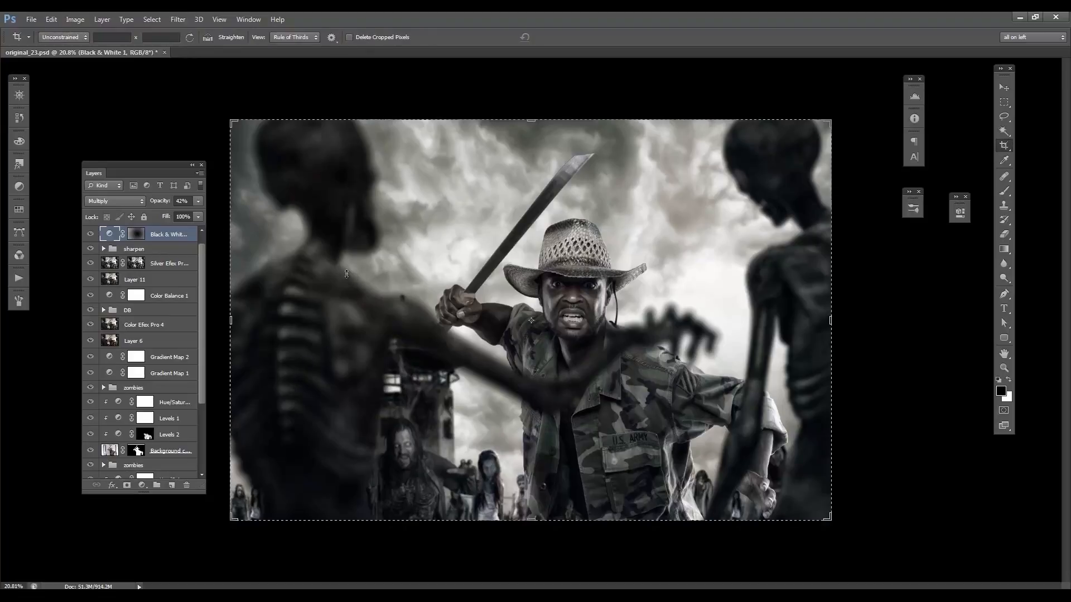
pyautogui.moveTo(531, 120); pyautogui.dragTo(531, 140)
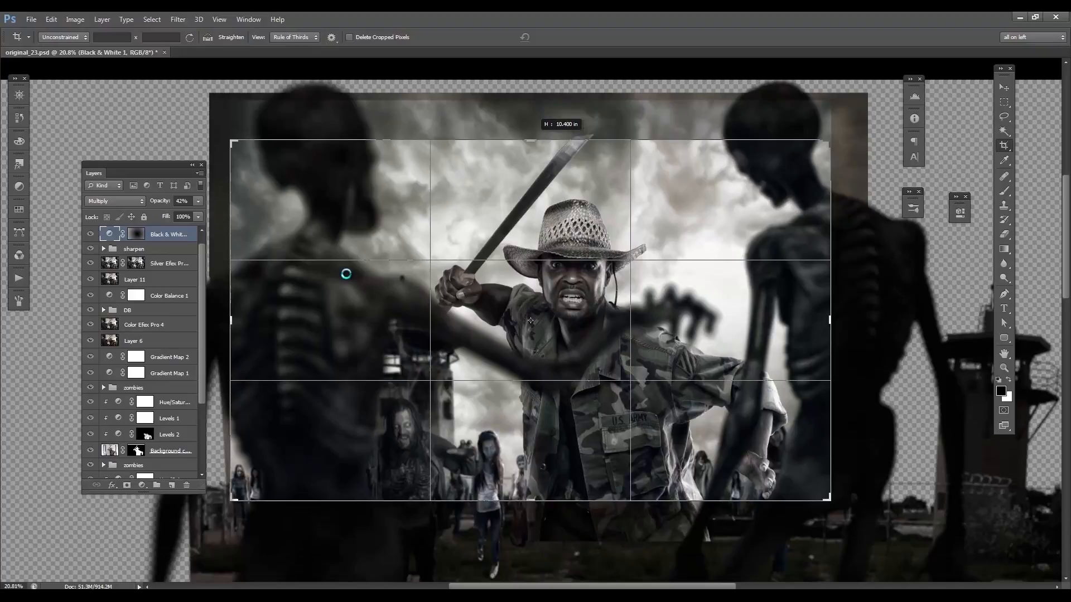
pyautogui.press('Return')
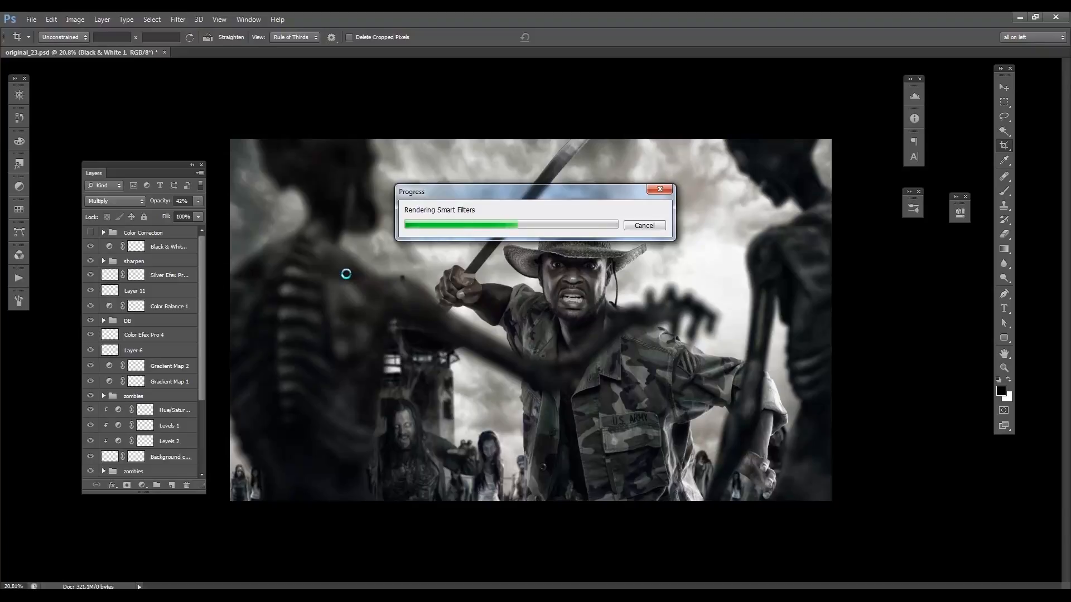
pyautogui.press('v')
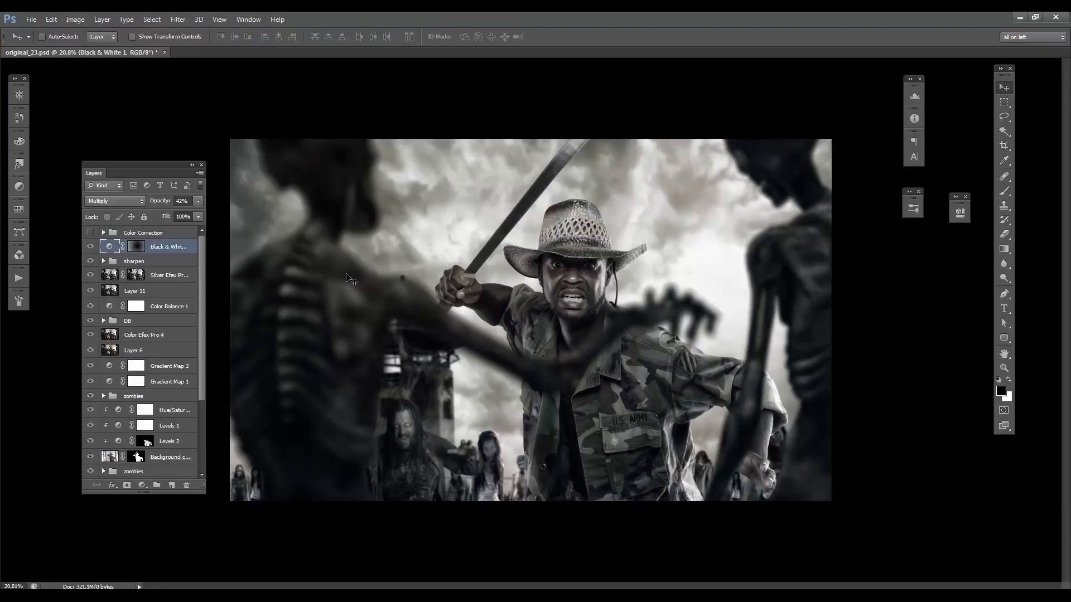